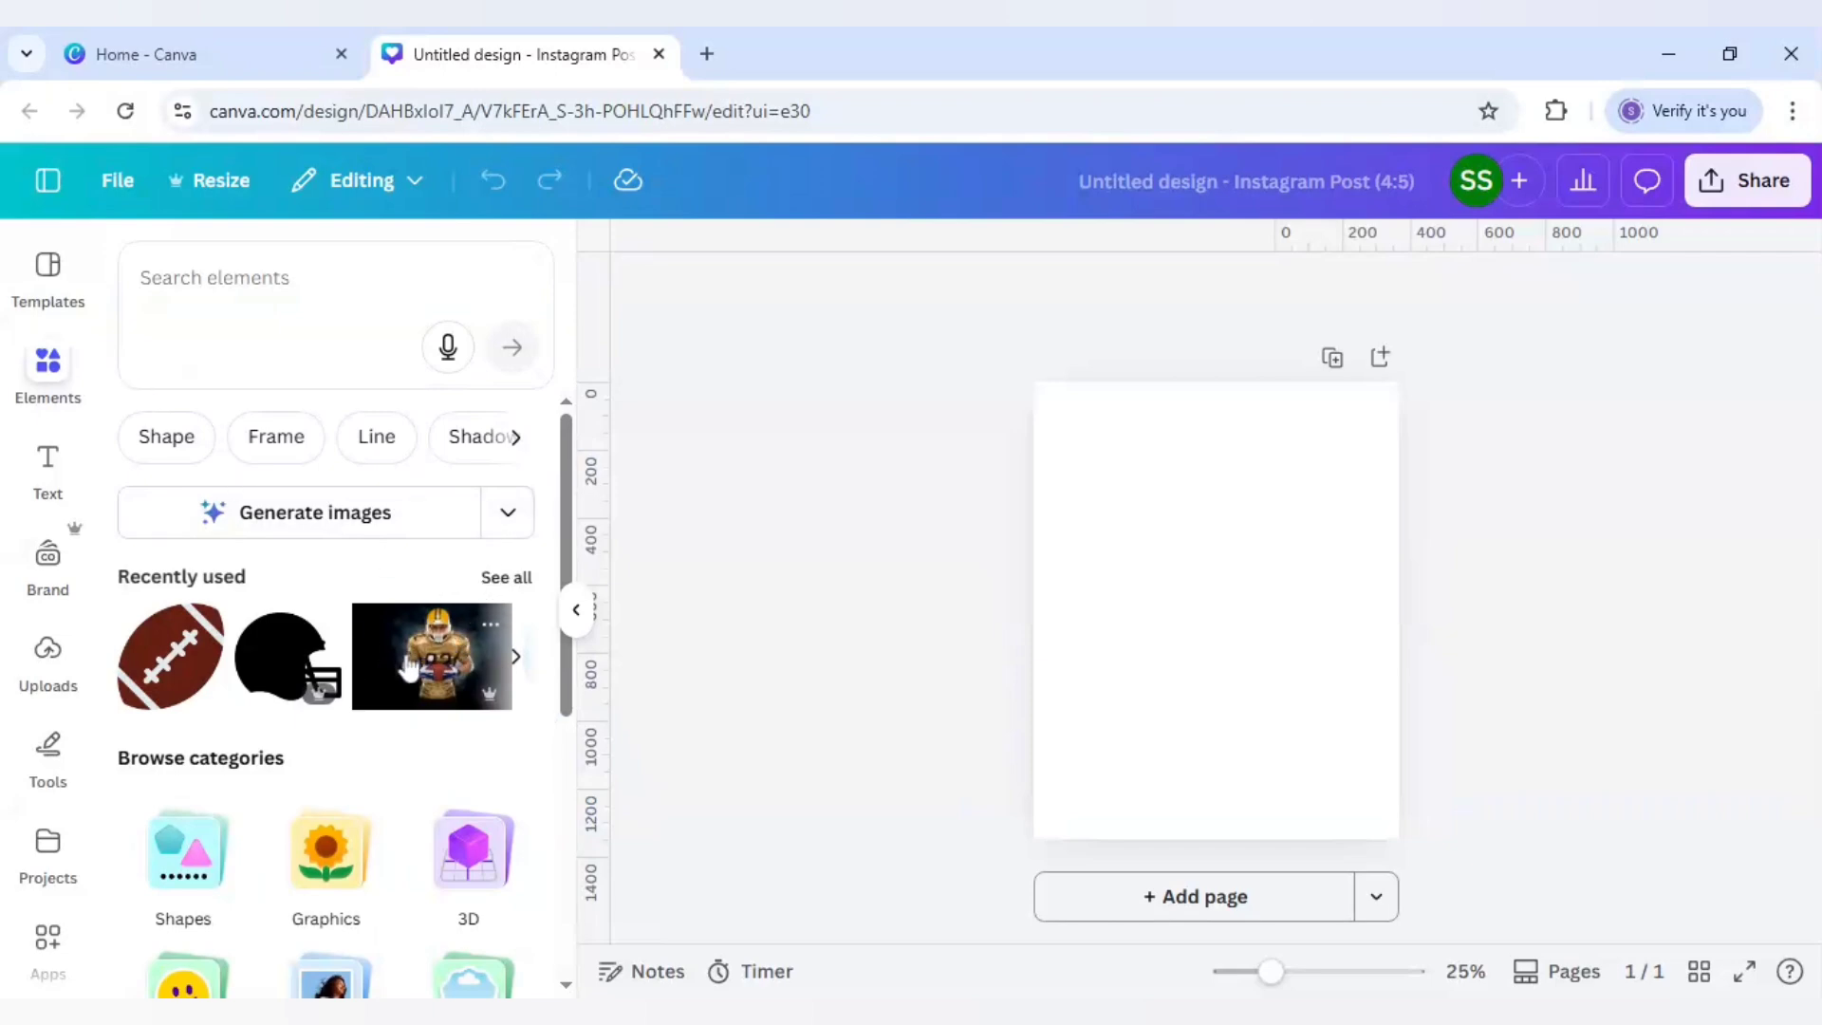
Step: Search Elements for 'american football players' and scroll the full photo results to the gold-uniform player
left_click(334, 332)
type("a")
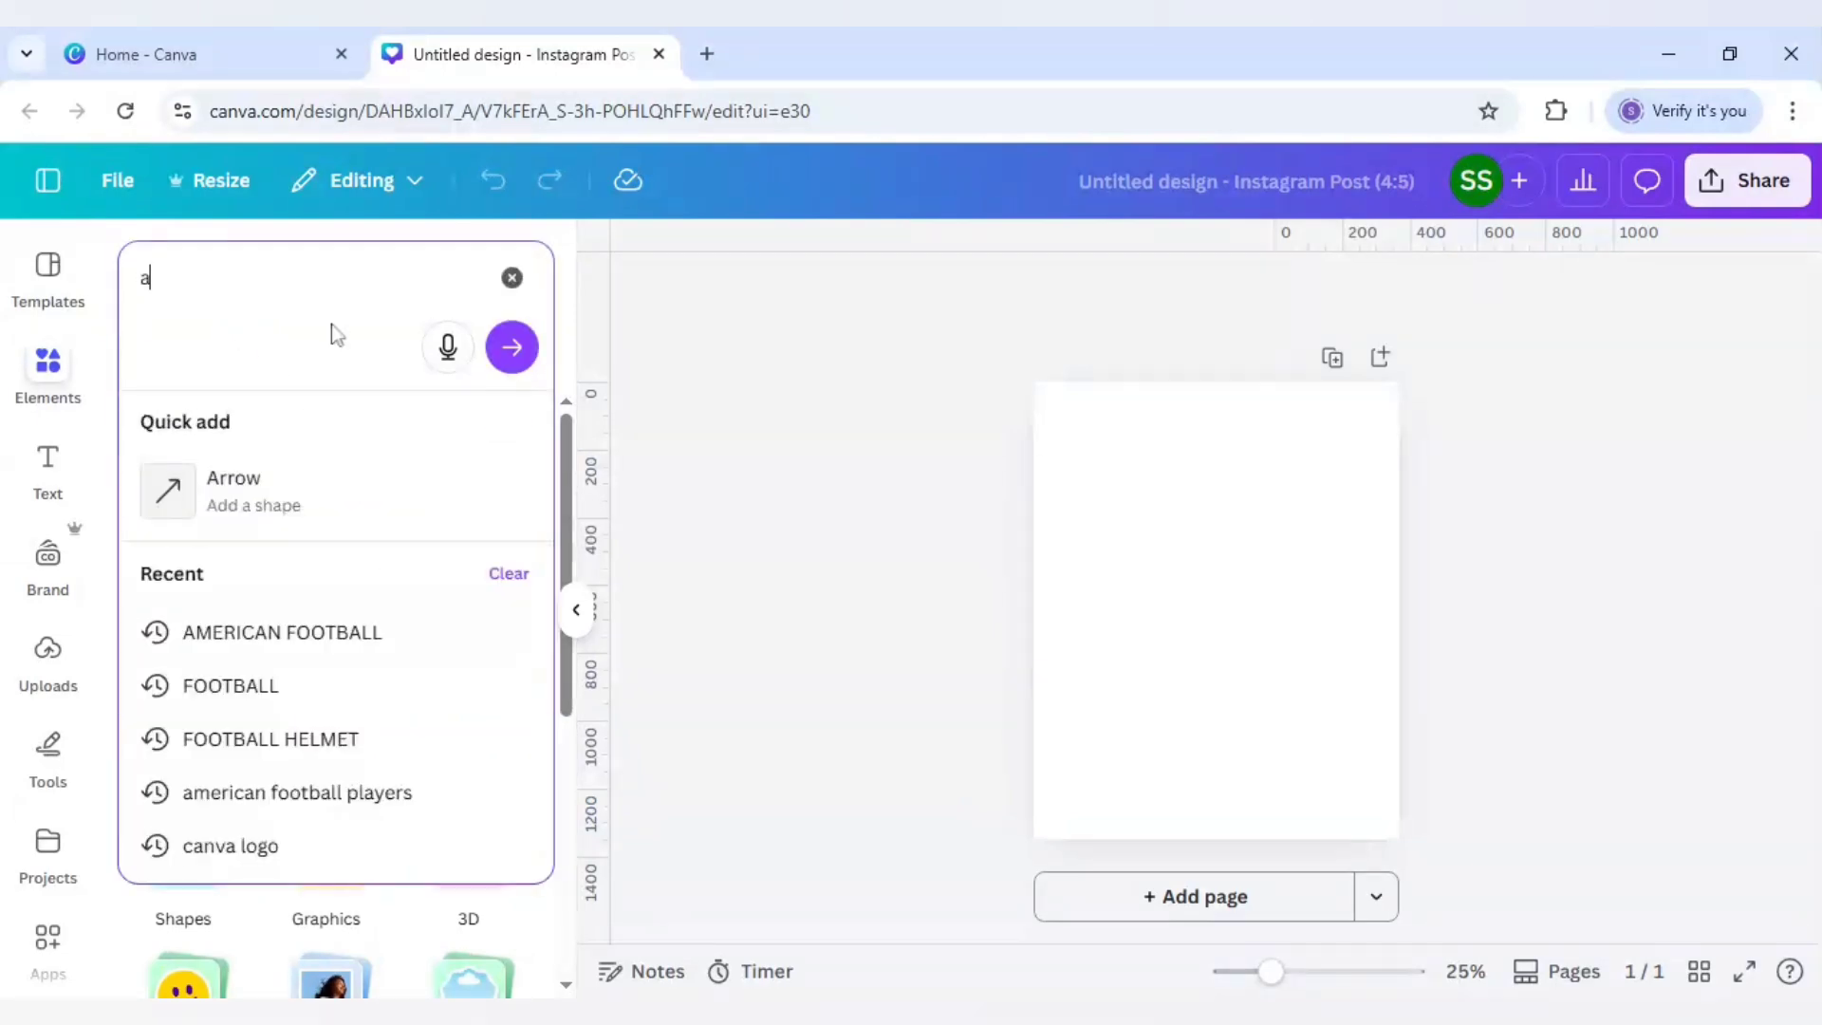
type("merican football pla")
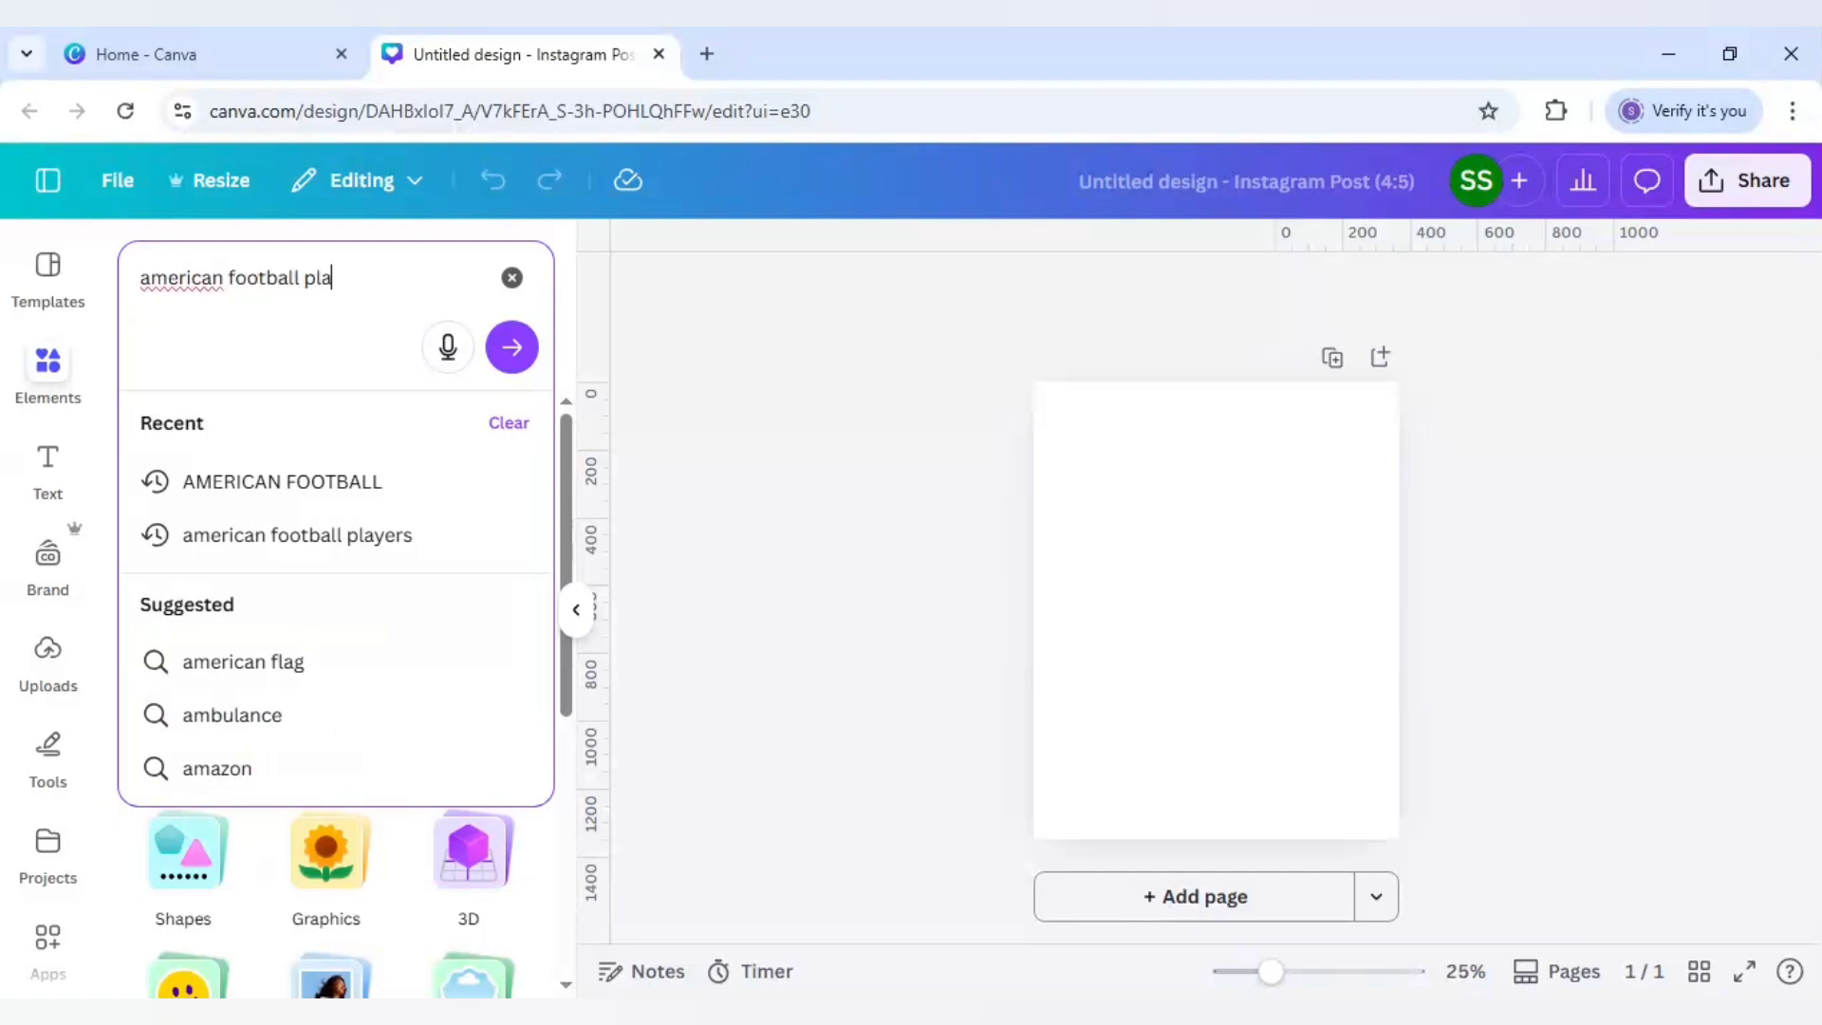
type("yers")
key("Return")
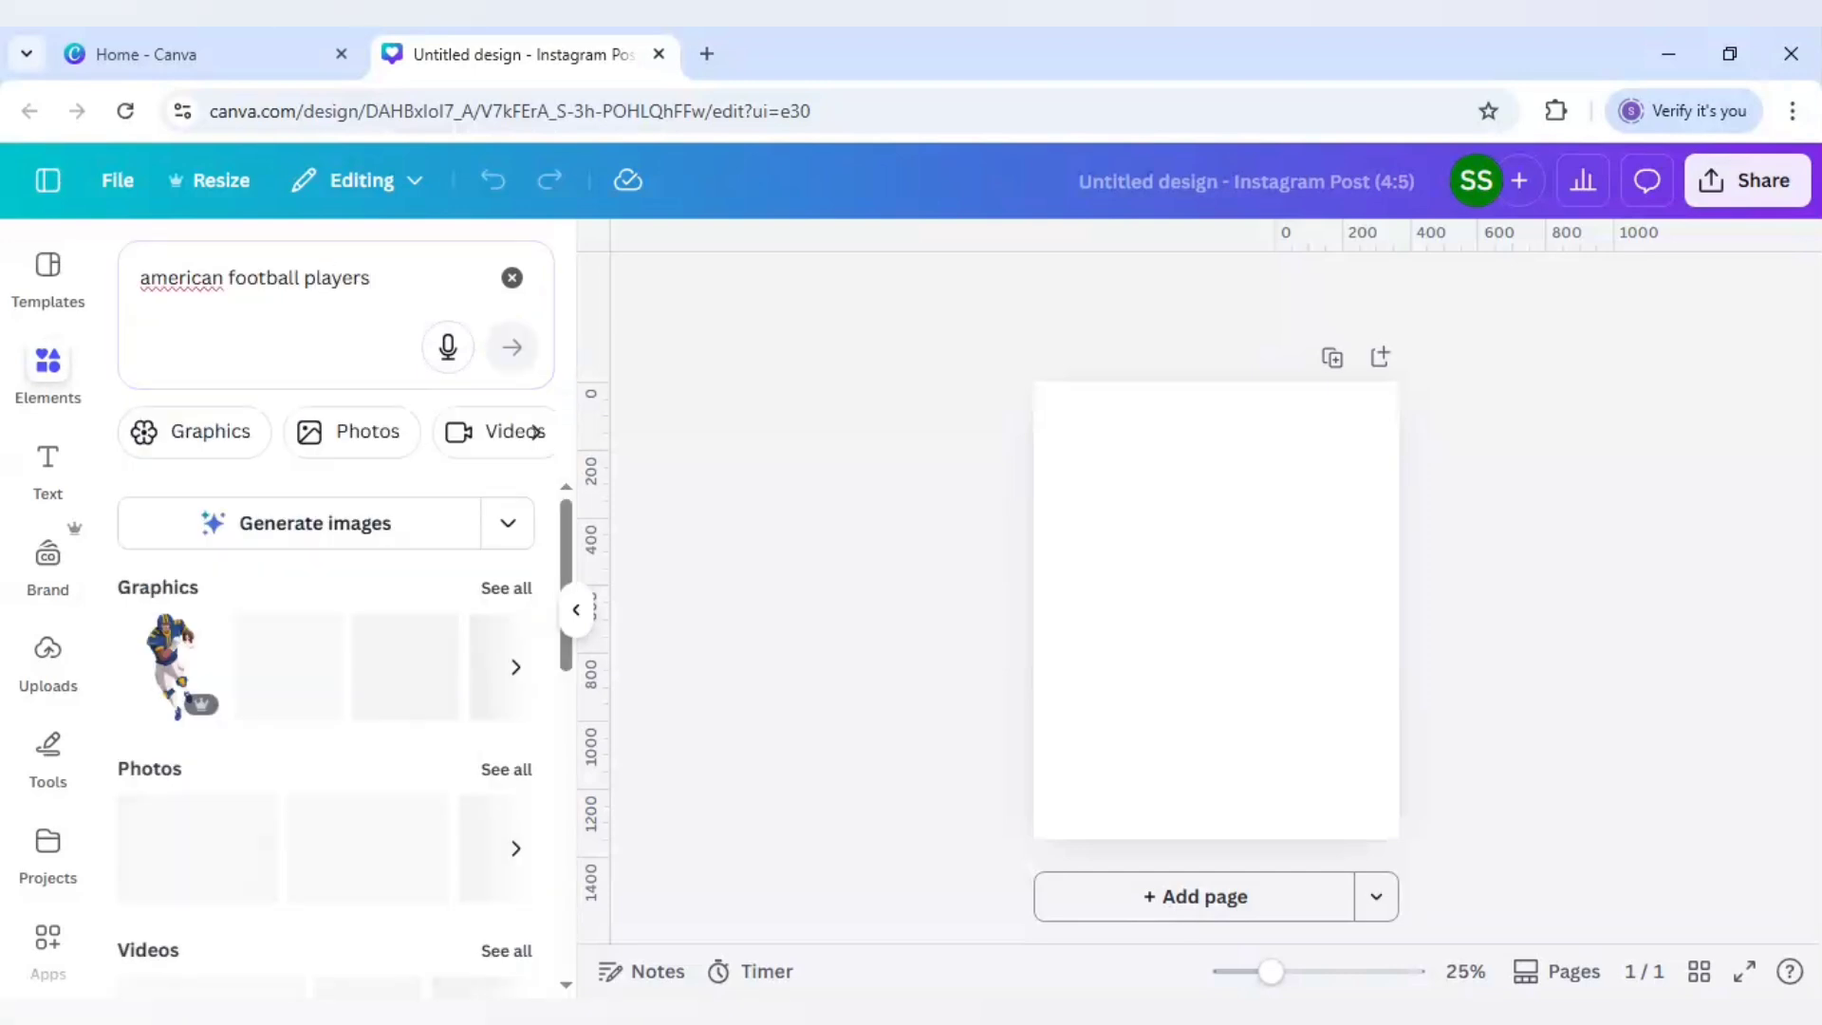
left_click(505, 772)
scroll(377, 674, "down", 15)
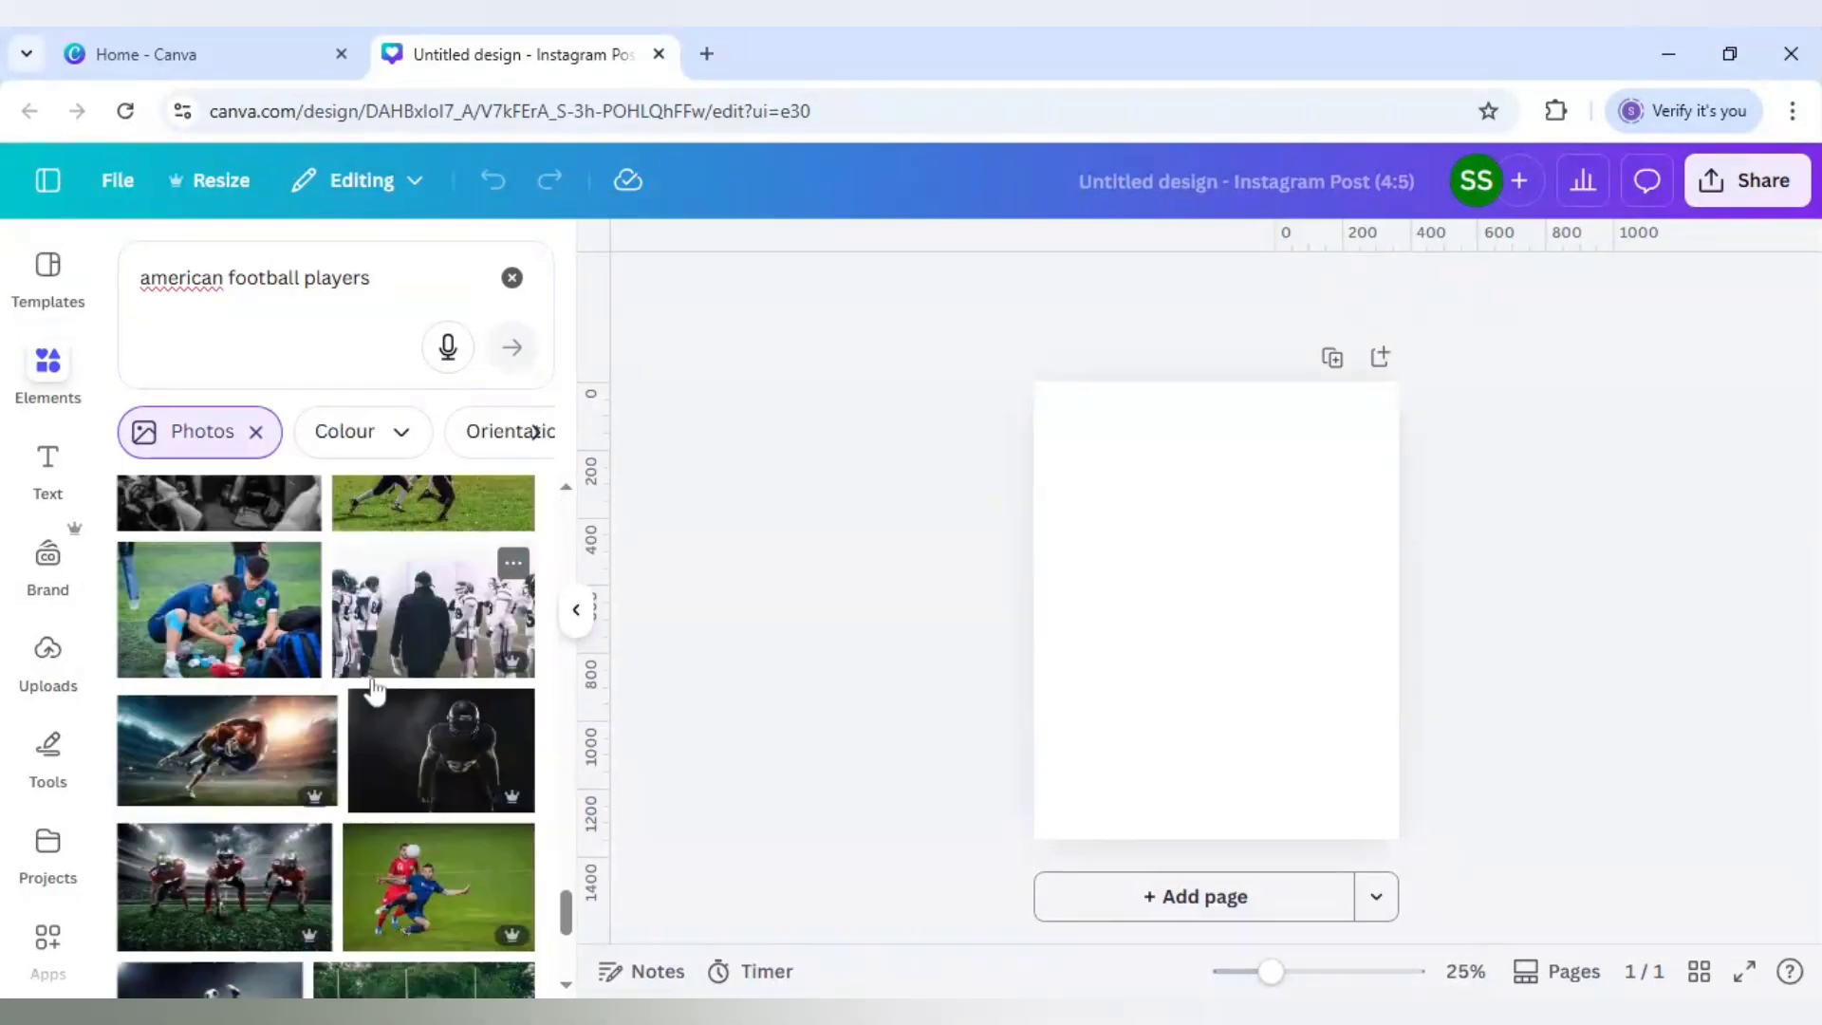
scroll(375, 691, "down", 4)
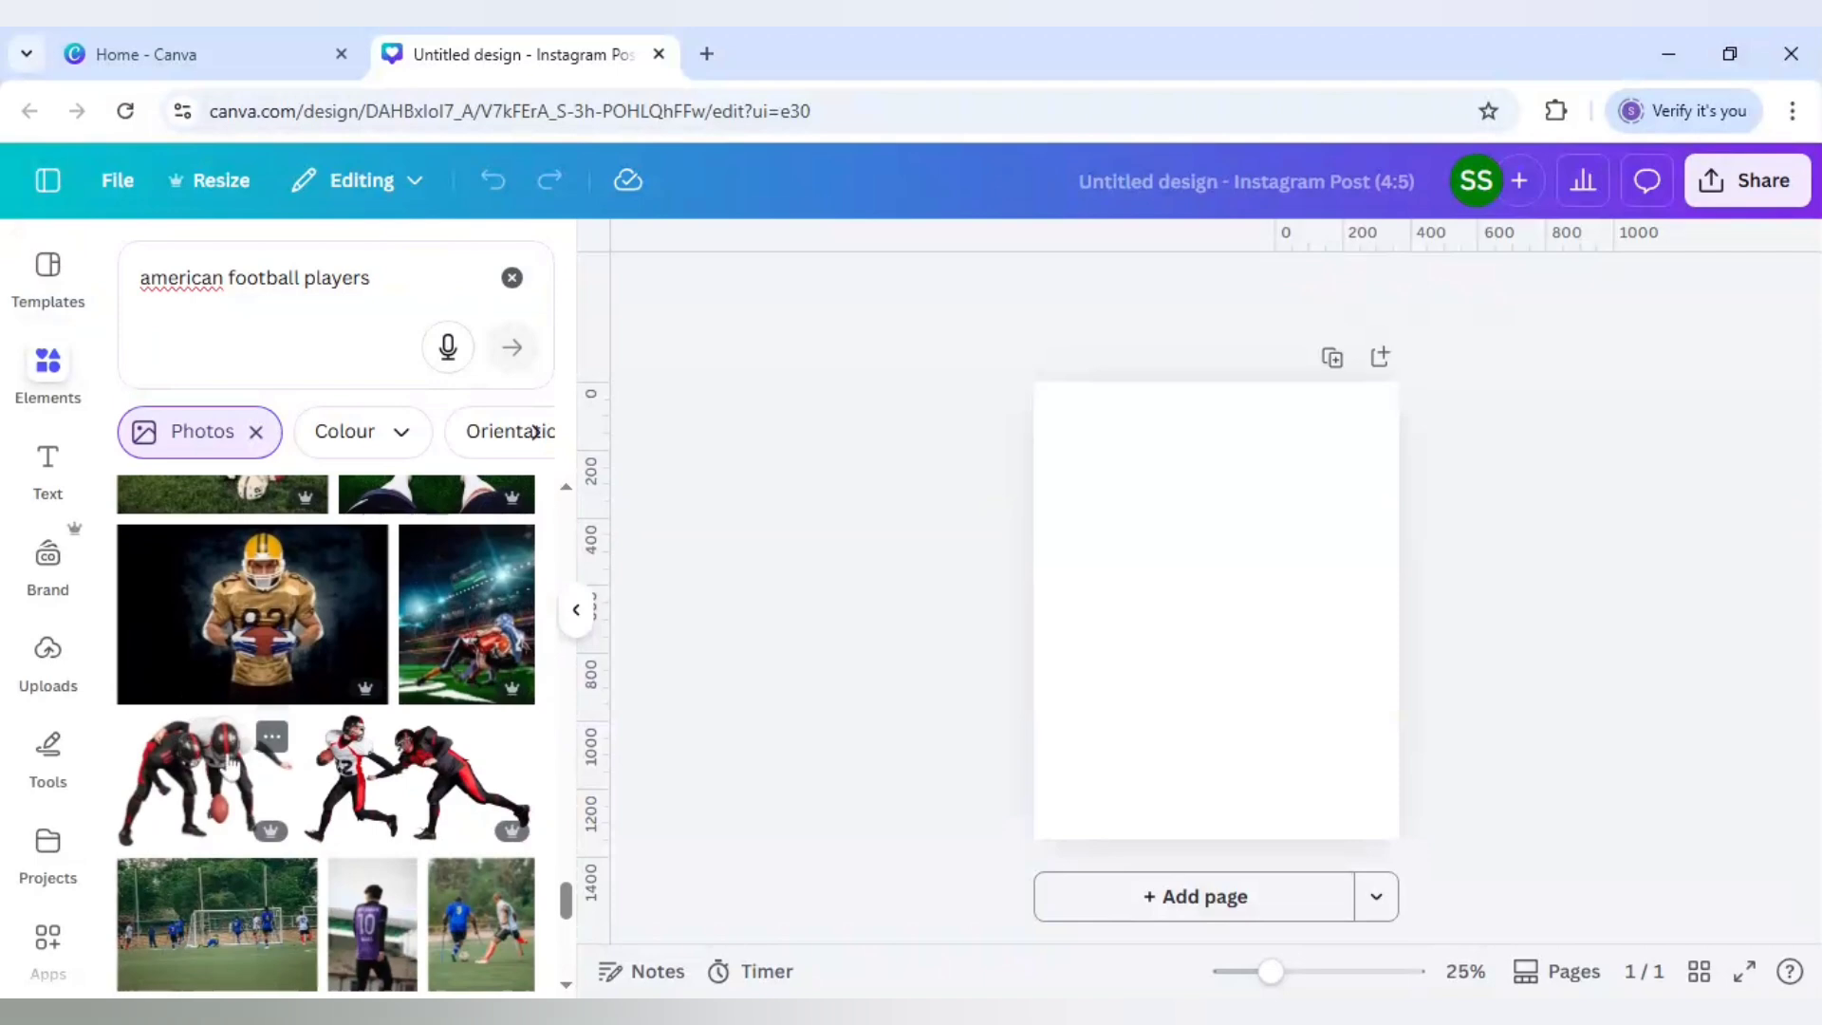
Step: Add the gold-jersey player photo, trim its left and right sides, and duplicate it
left_click(261, 626)
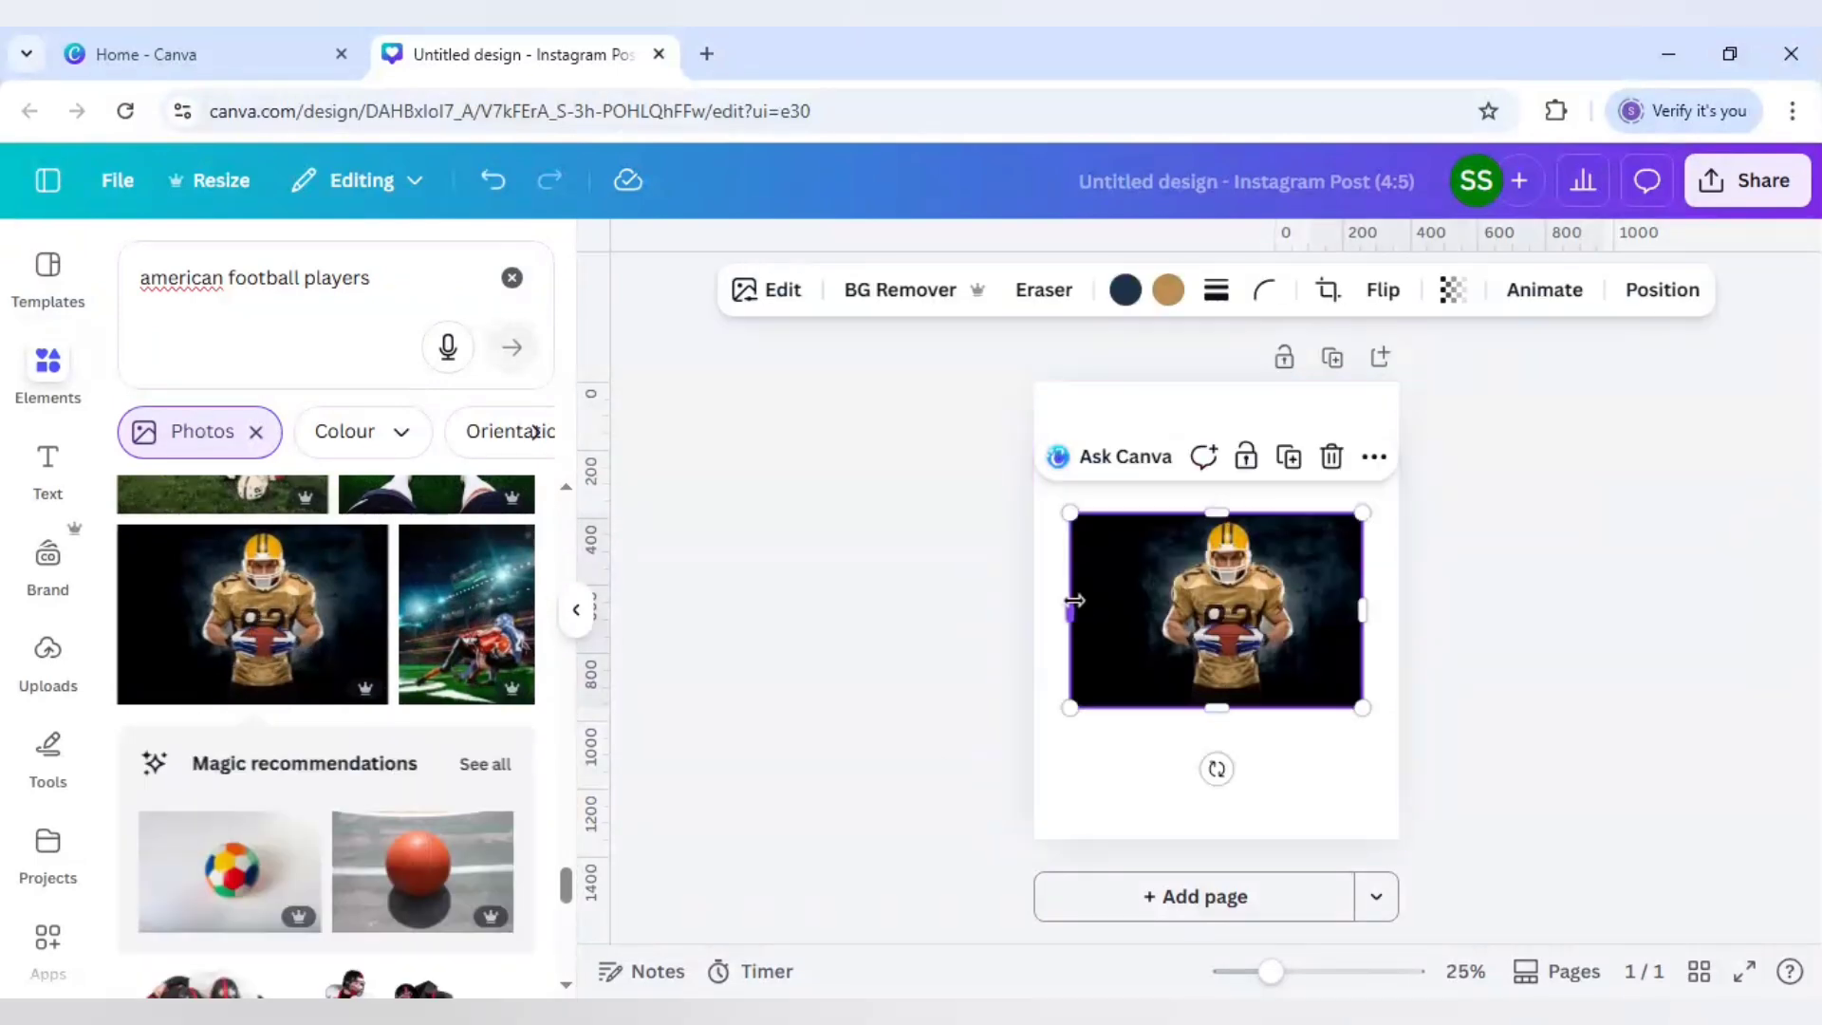
left_click_drag(1073, 601, 1144, 607)
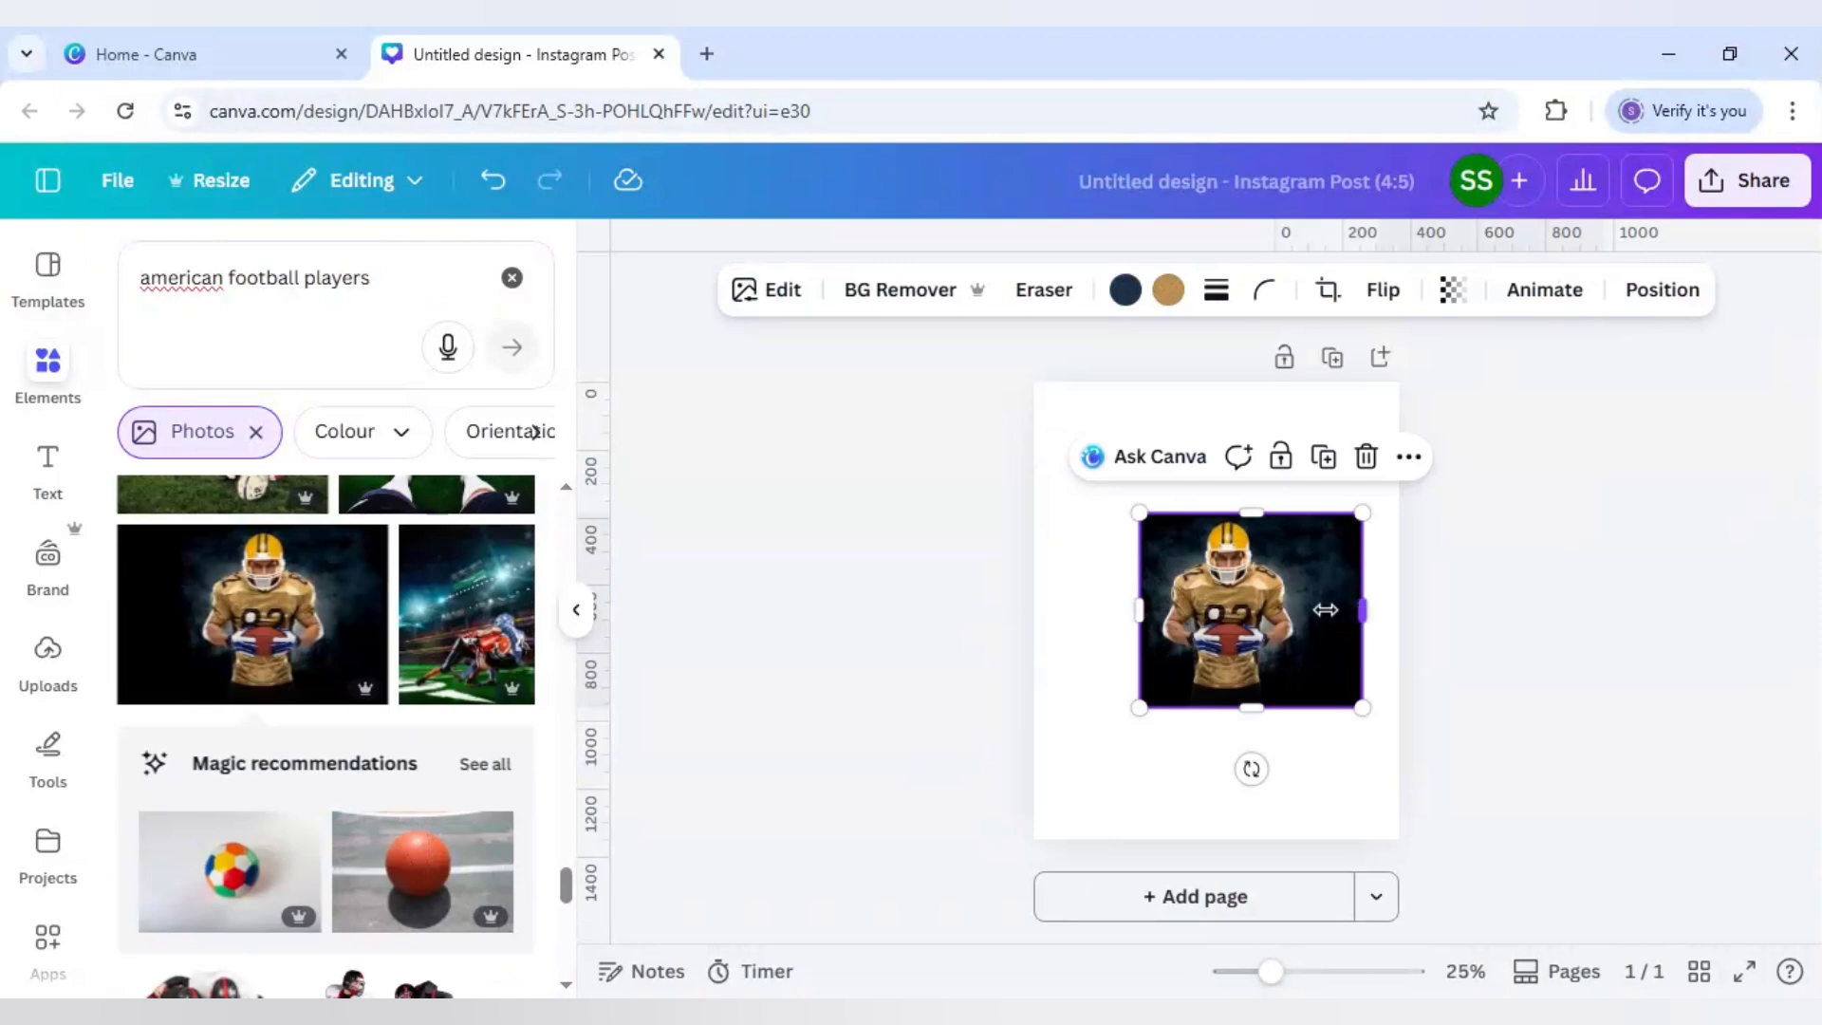
left_click_drag(1326, 611, 1270, 607)
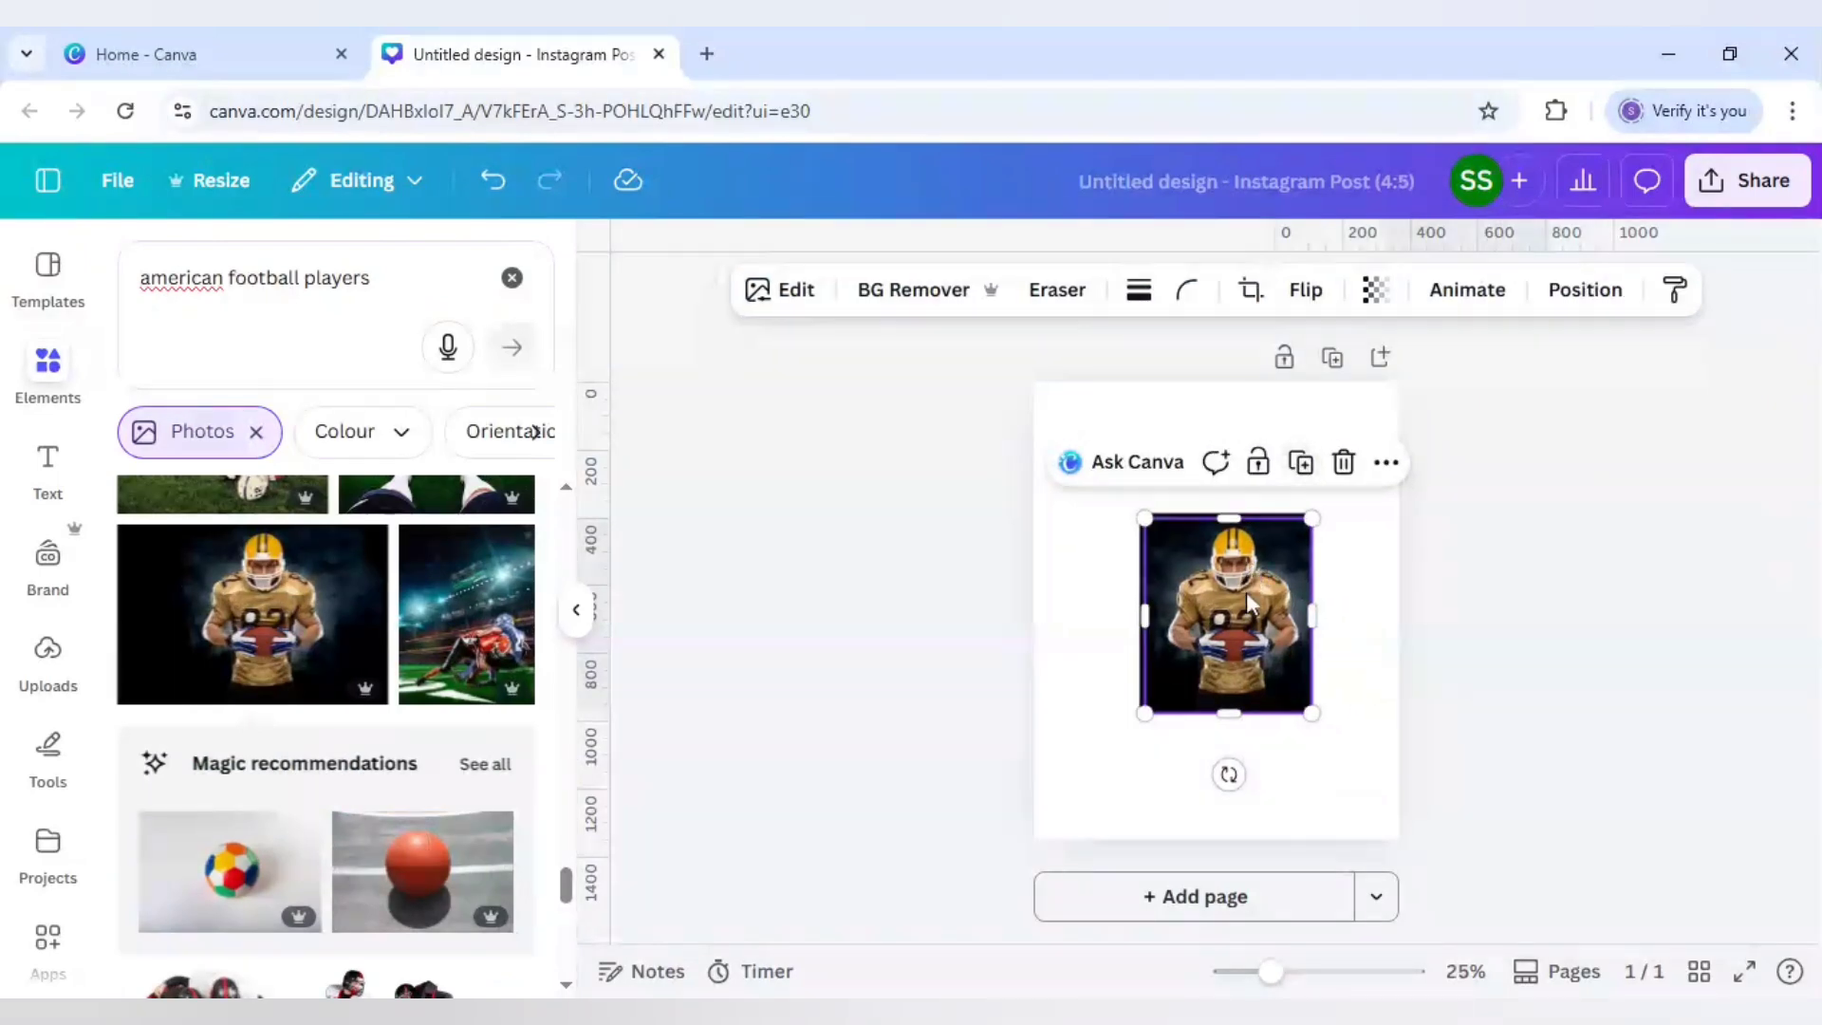
left_click(1296, 458)
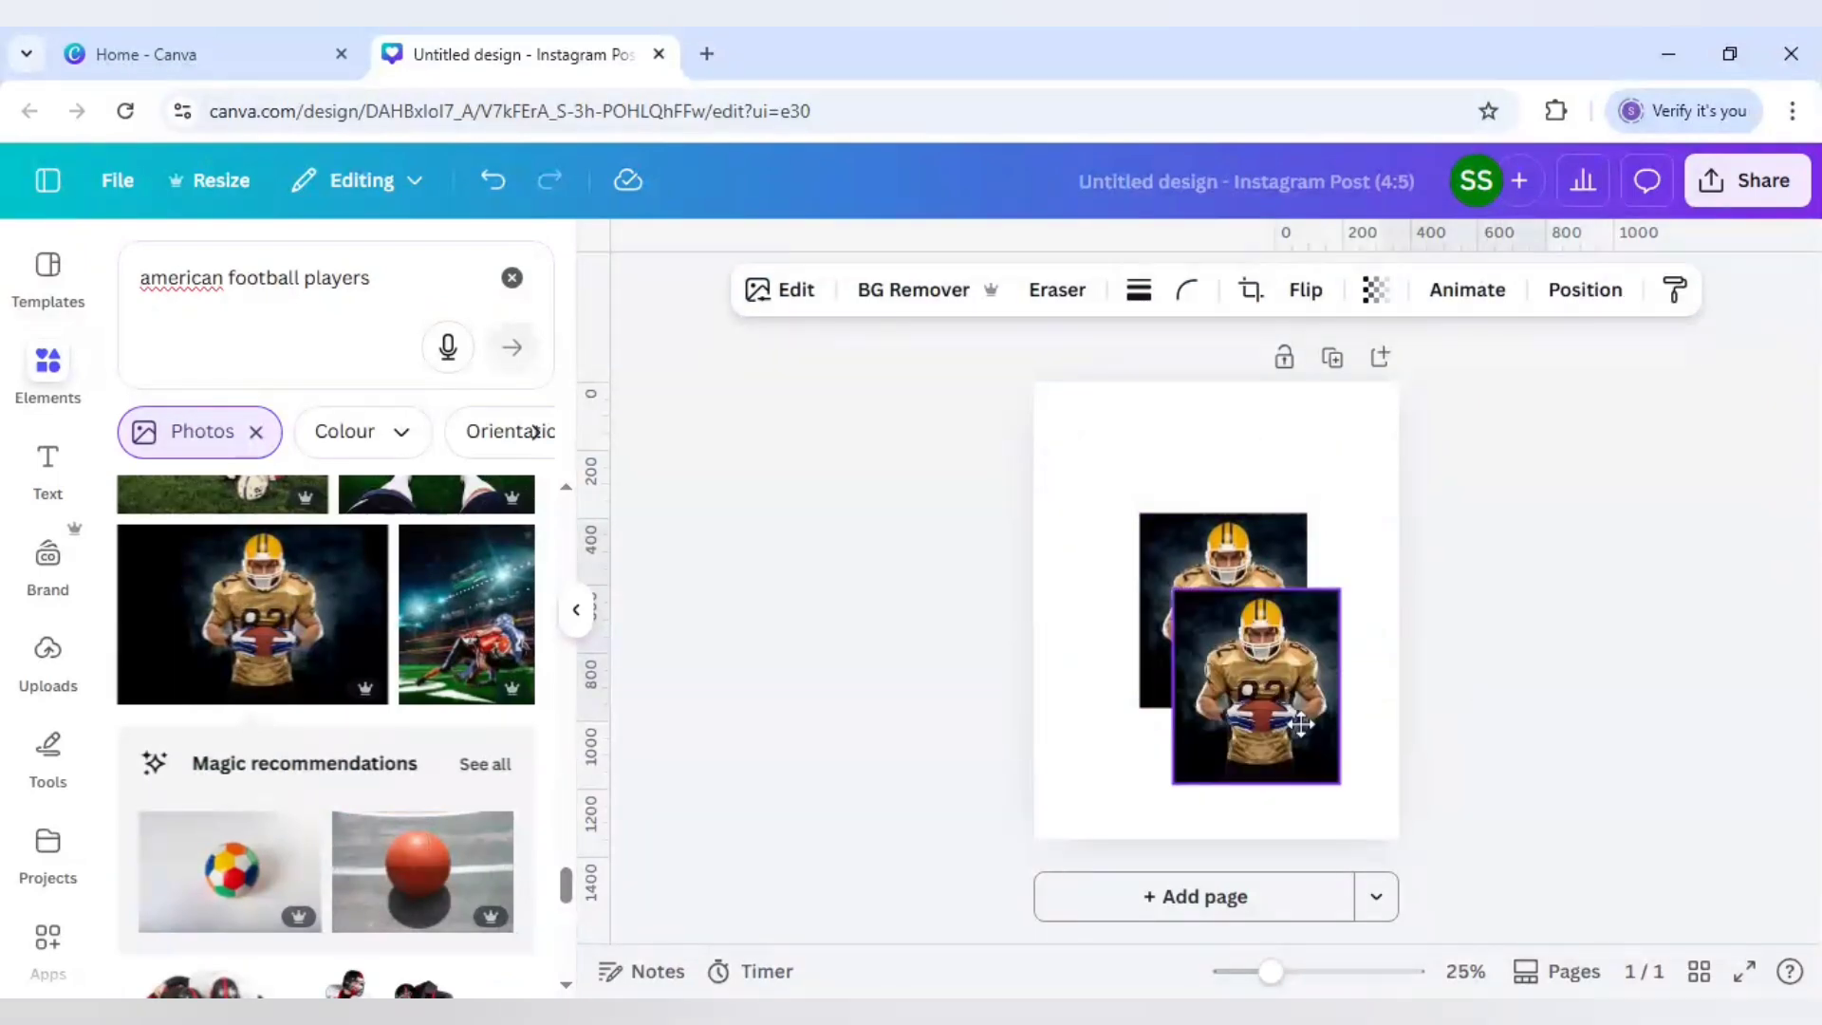
Step: Remove the original photo's background, enlarge it to fill the page and set transparency to 91
left_click(1198, 560)
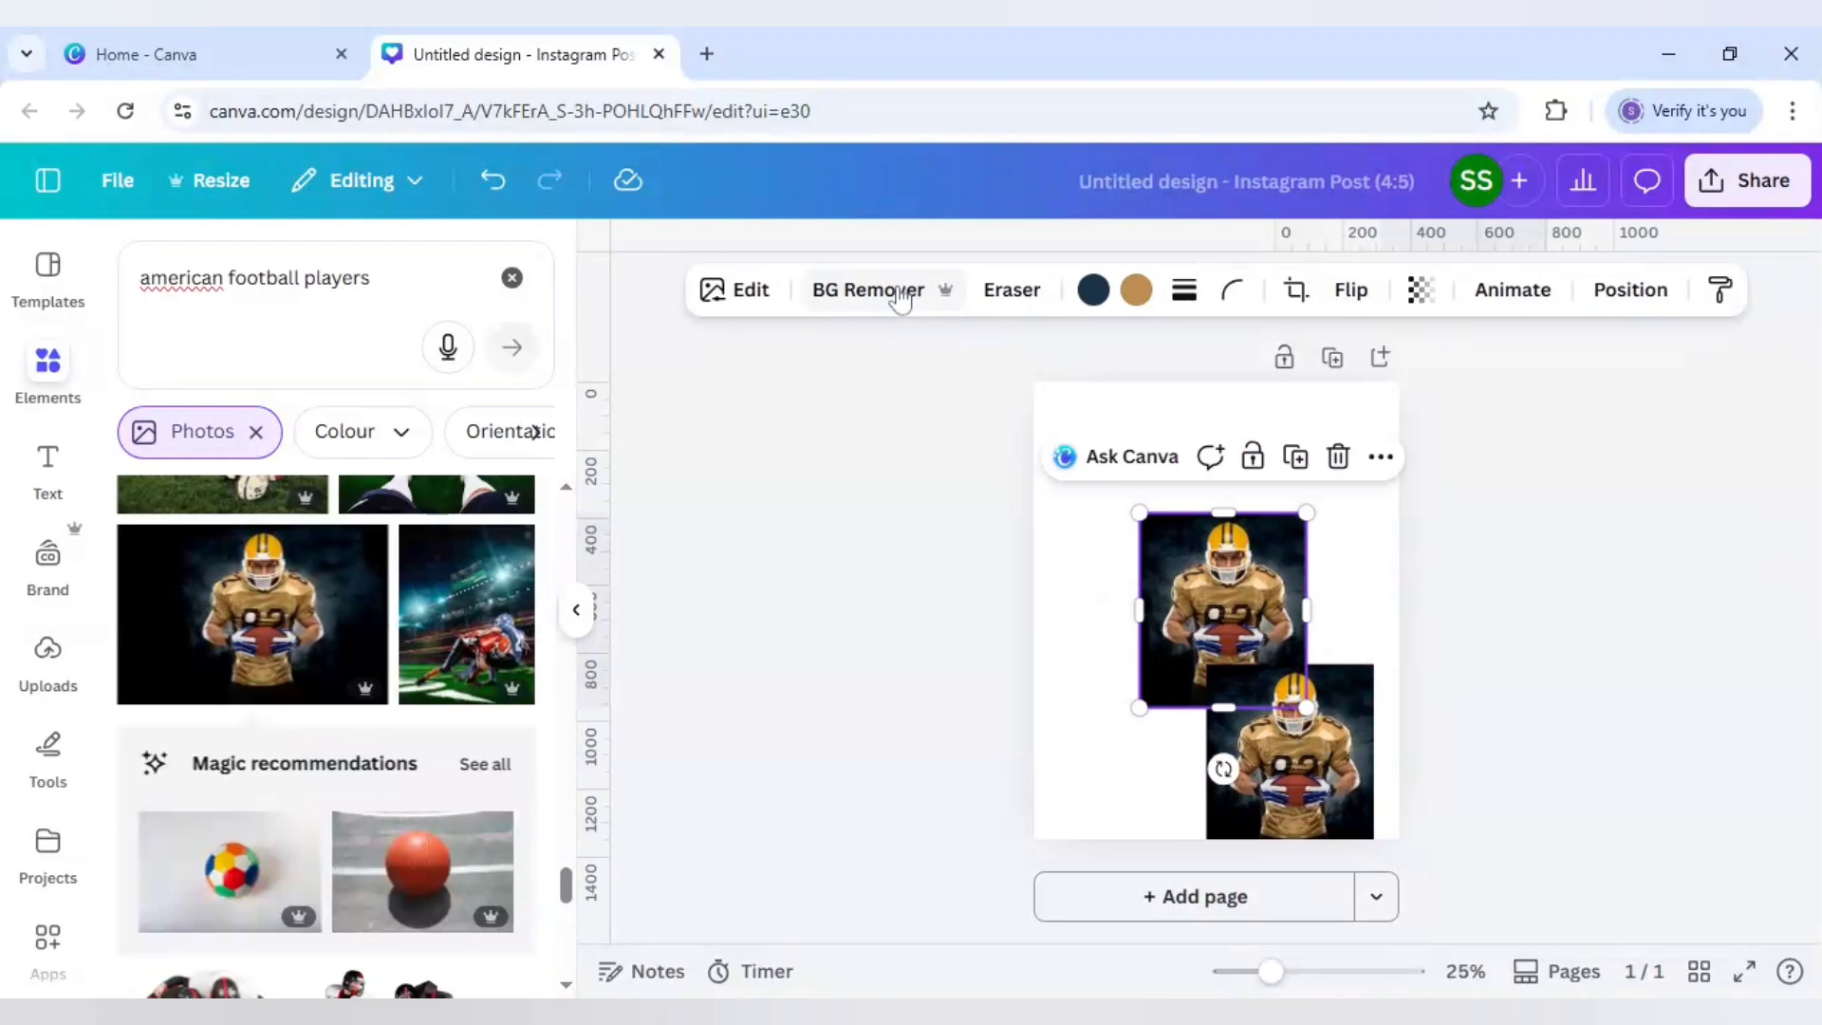
left_click(864, 294)
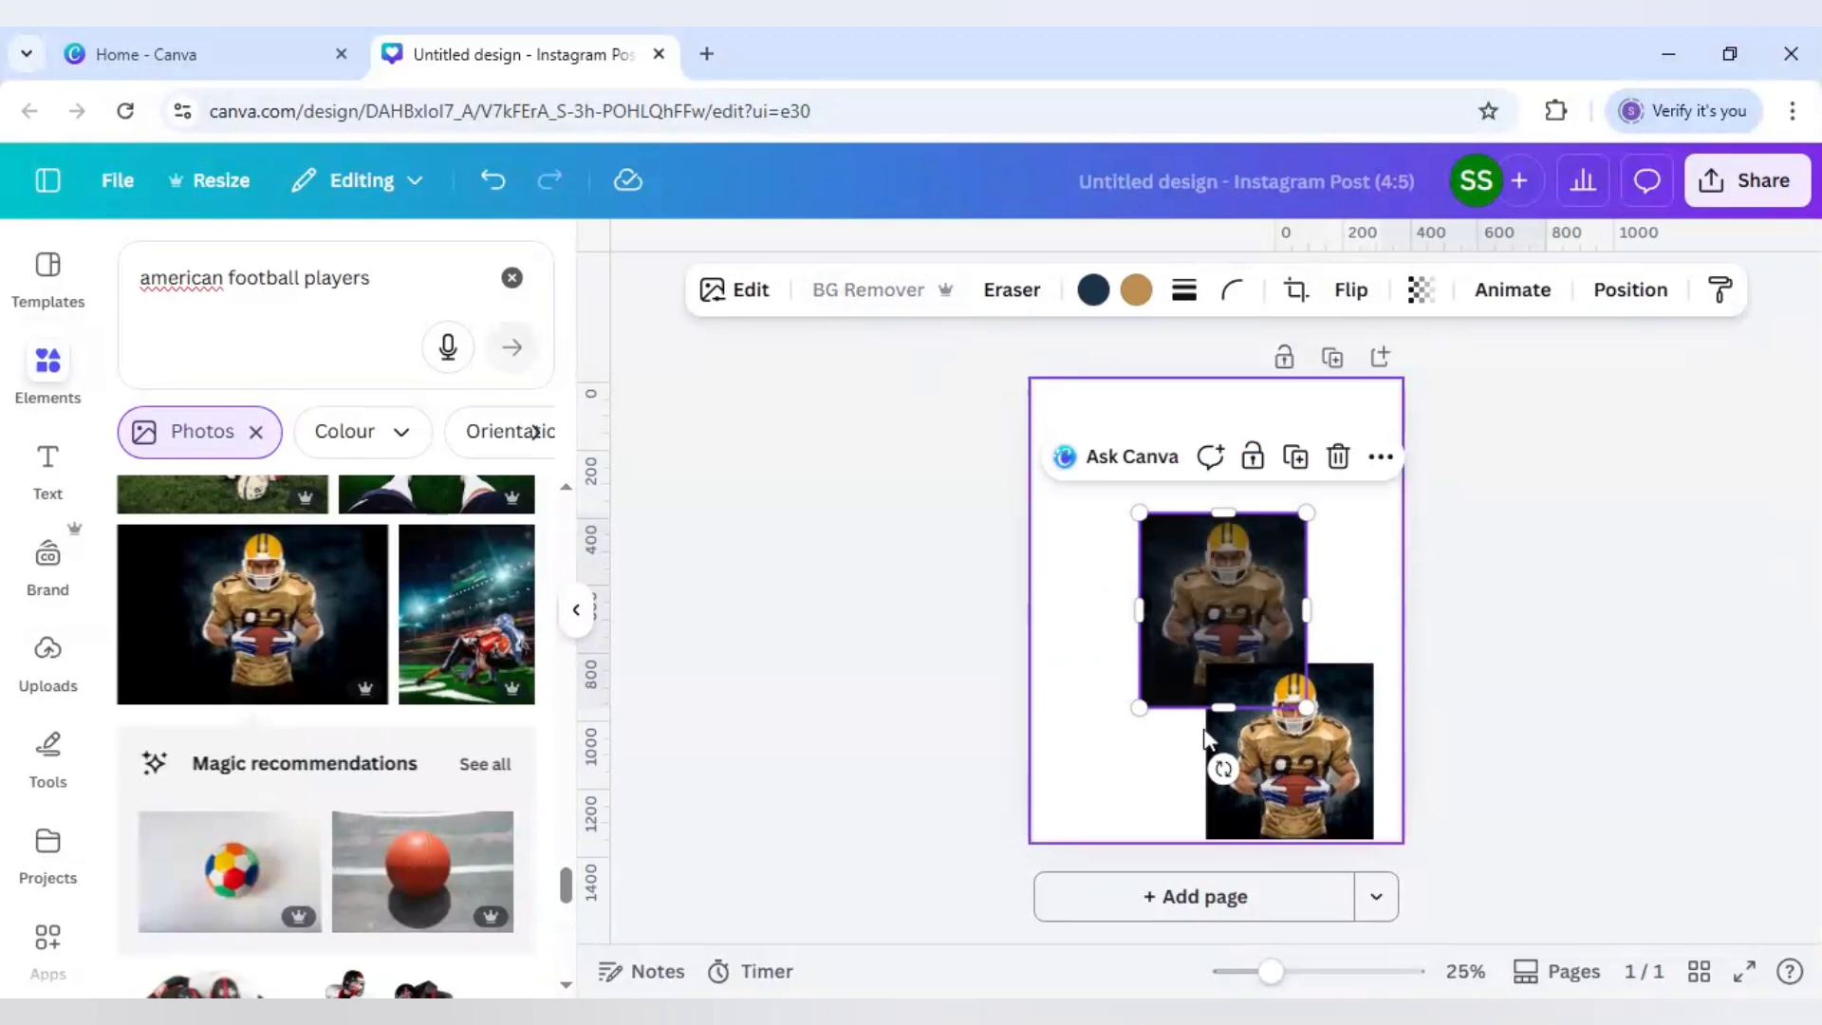
left_click_drag(1140, 707, 857, 1011)
left_click_drag(1488, 435, 1695, 353)
left_click_drag(1327, 560, 1321, 565)
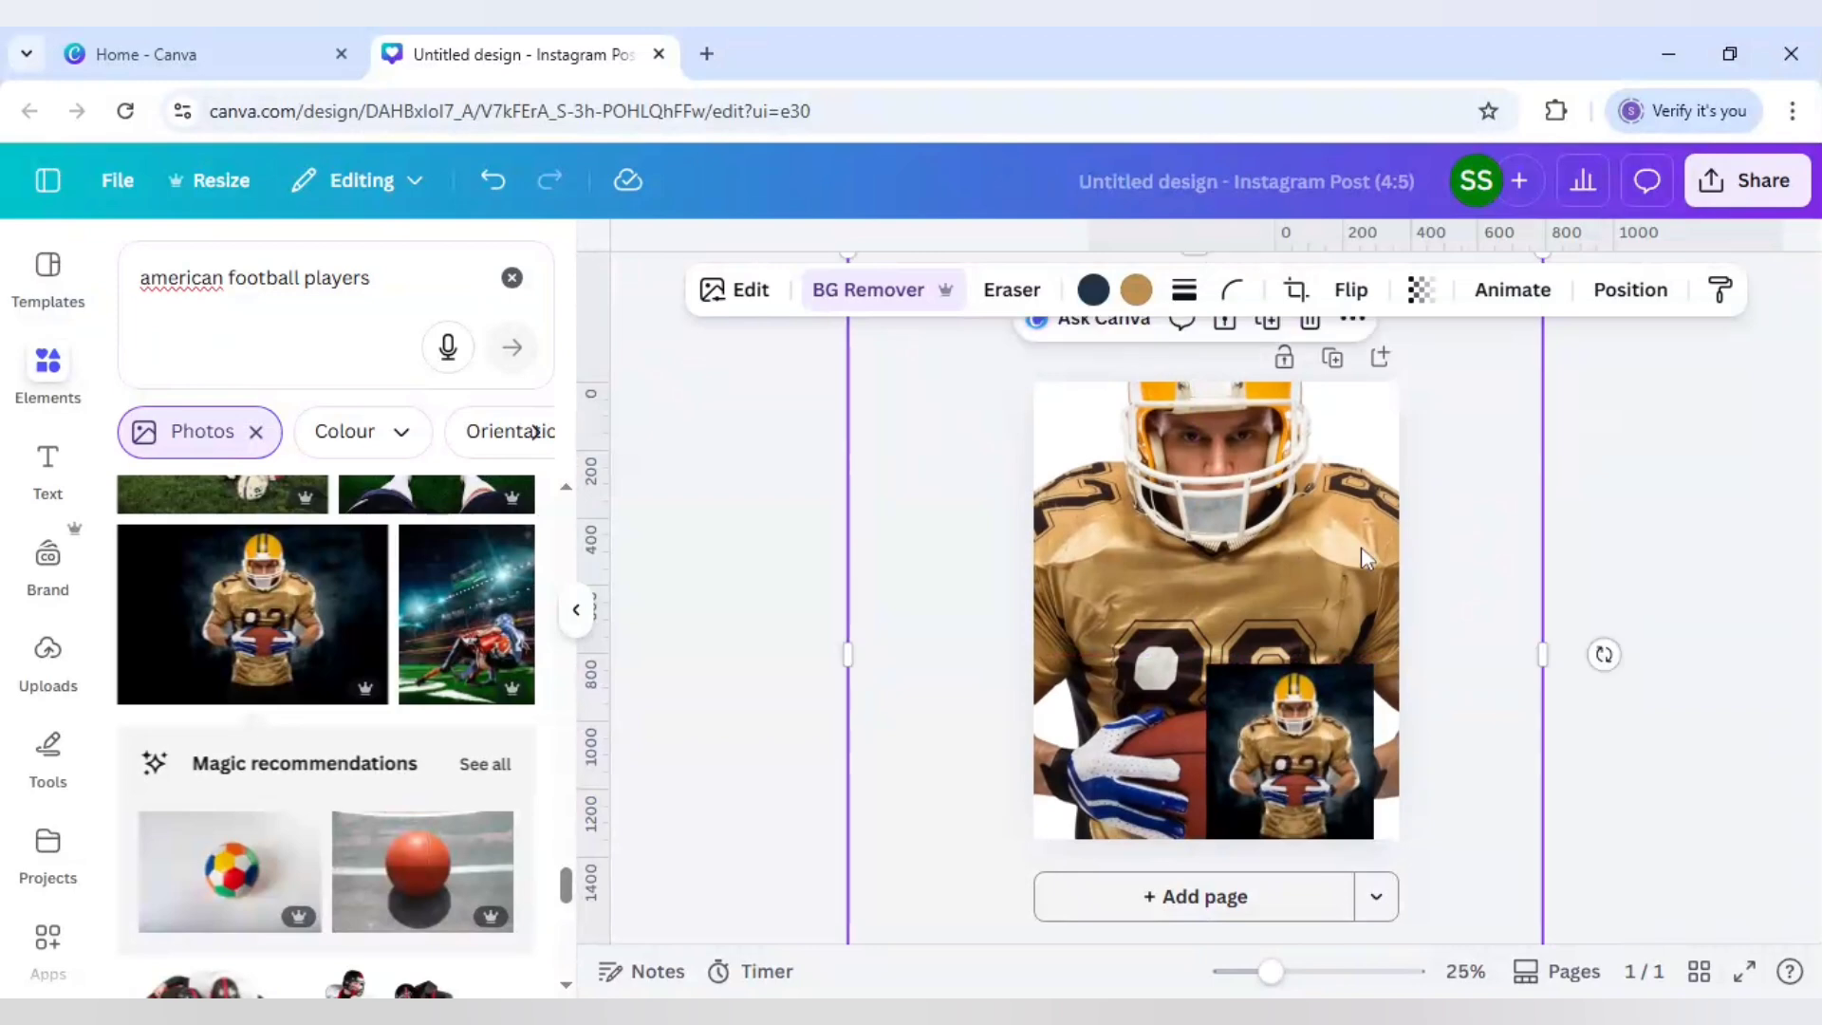
left_click(1418, 290)
left_click_drag(1479, 398, 1395, 411)
left_click(1123, 489)
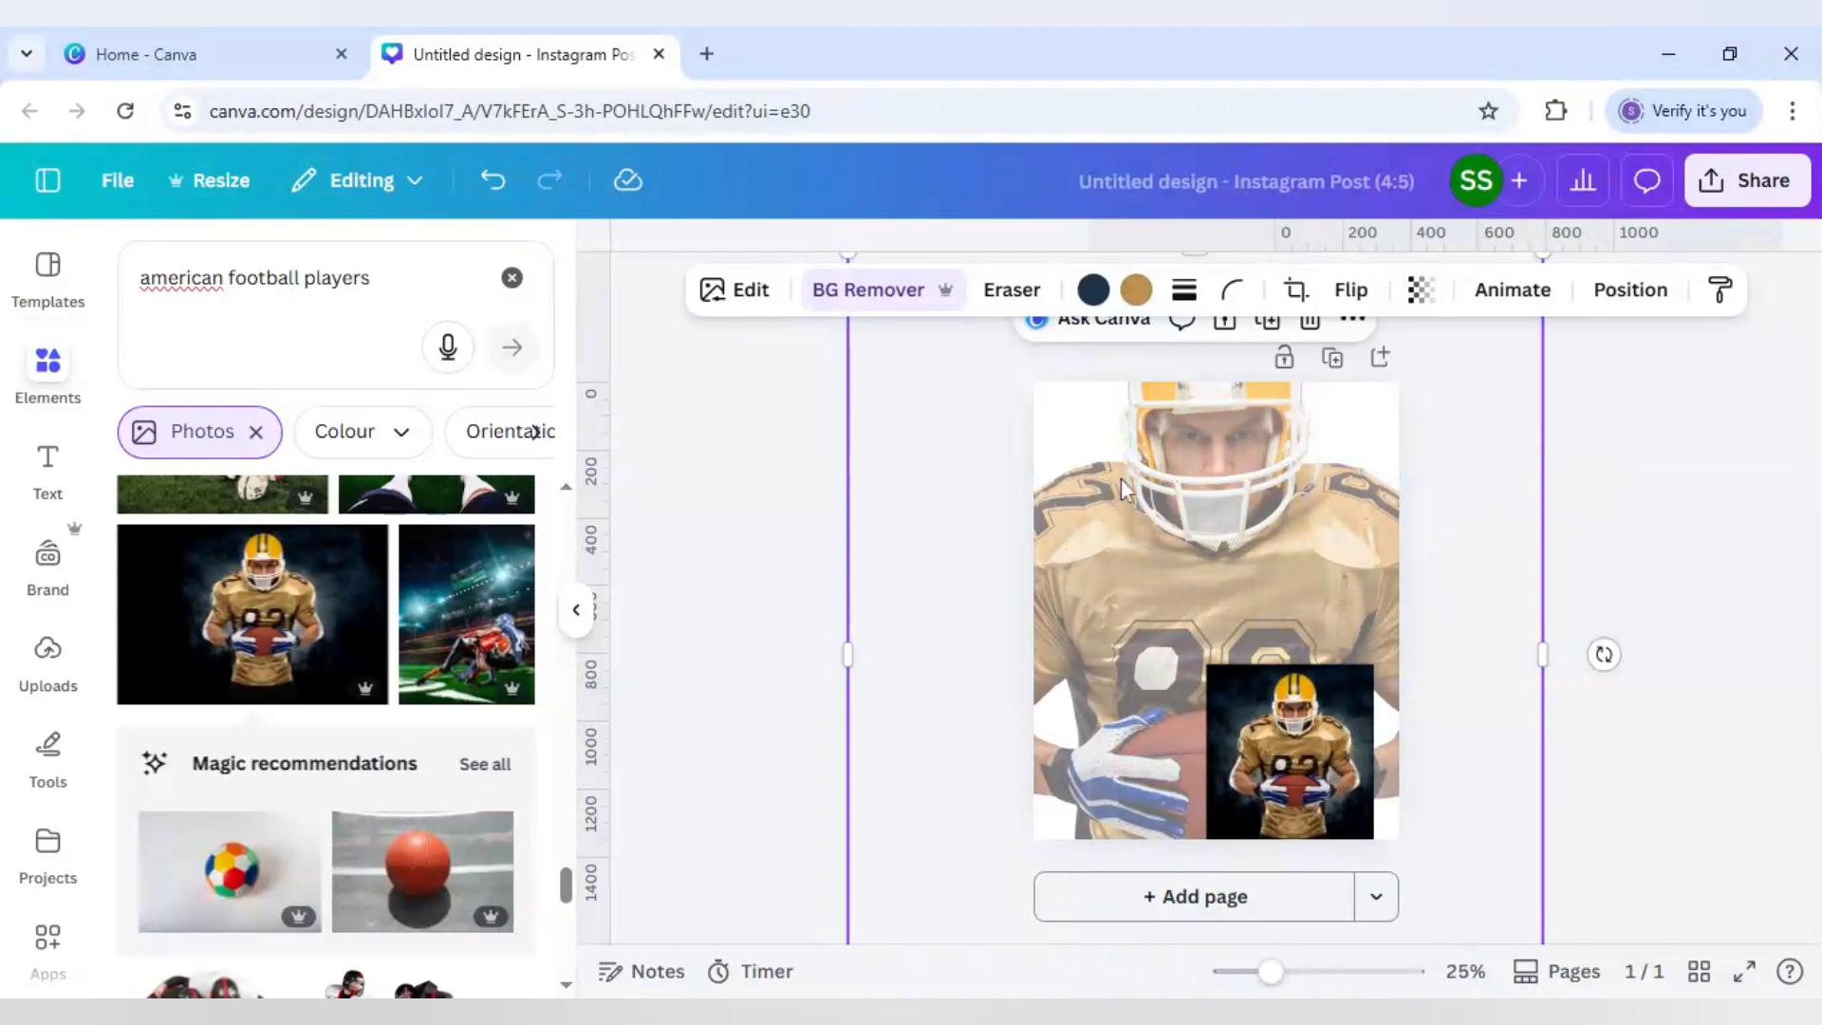
Step: Show the layers list and select the page's Background layer
right_click(1123, 489)
mouse_move(1202, 578)
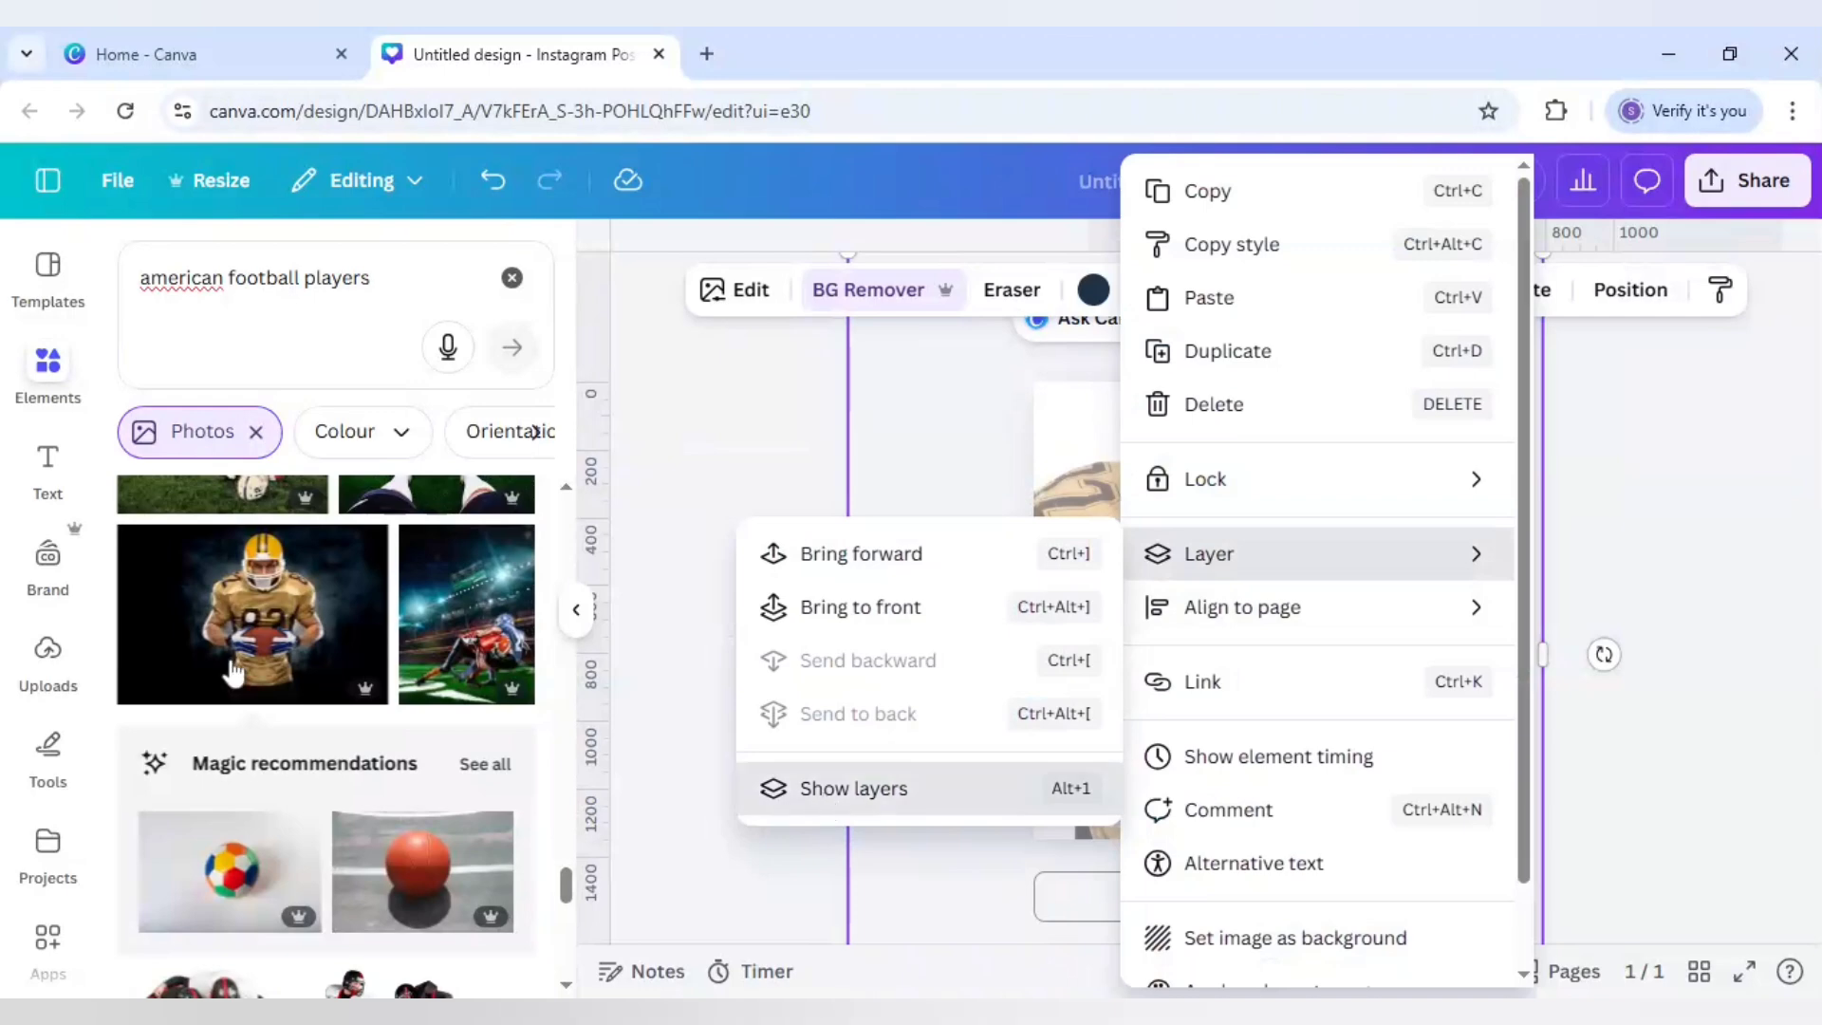
left_click(826, 789)
left_click(273, 667)
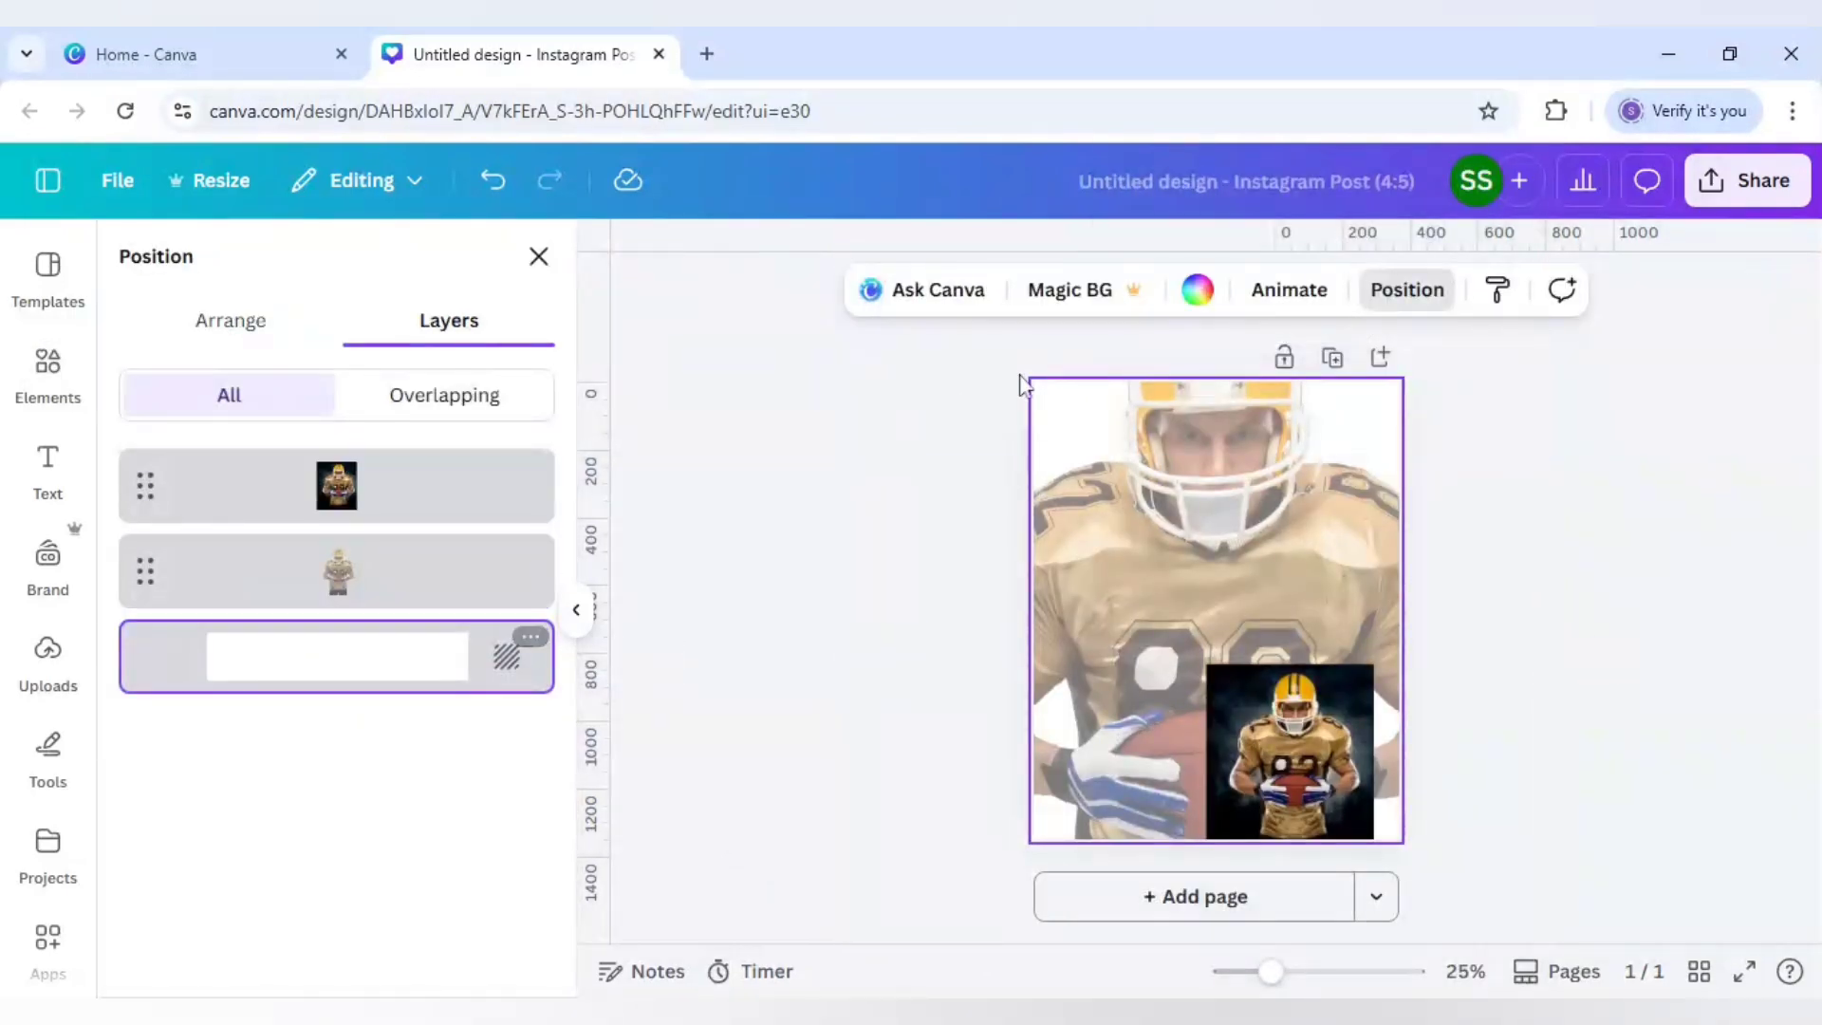
Step: Fill the background with the blue linear gradient and add a third #004AAD stop
left_click(1198, 290)
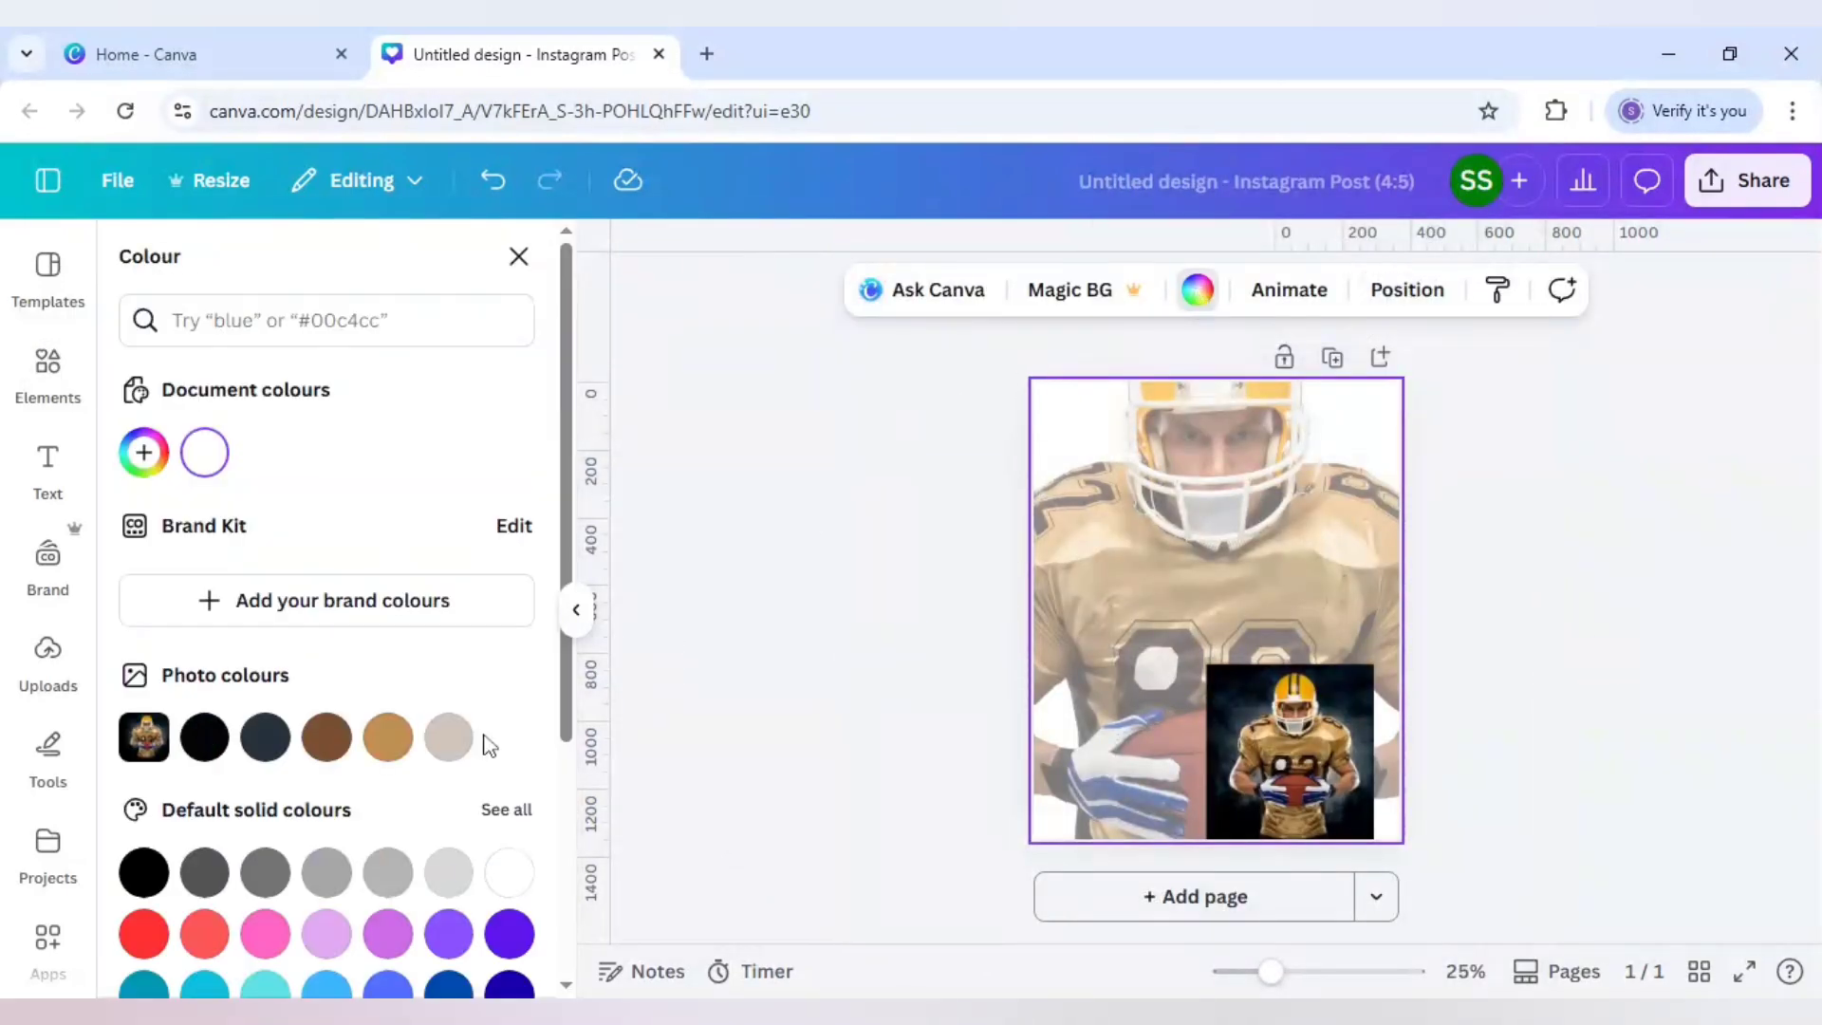
scroll(488, 745, "down", 4)
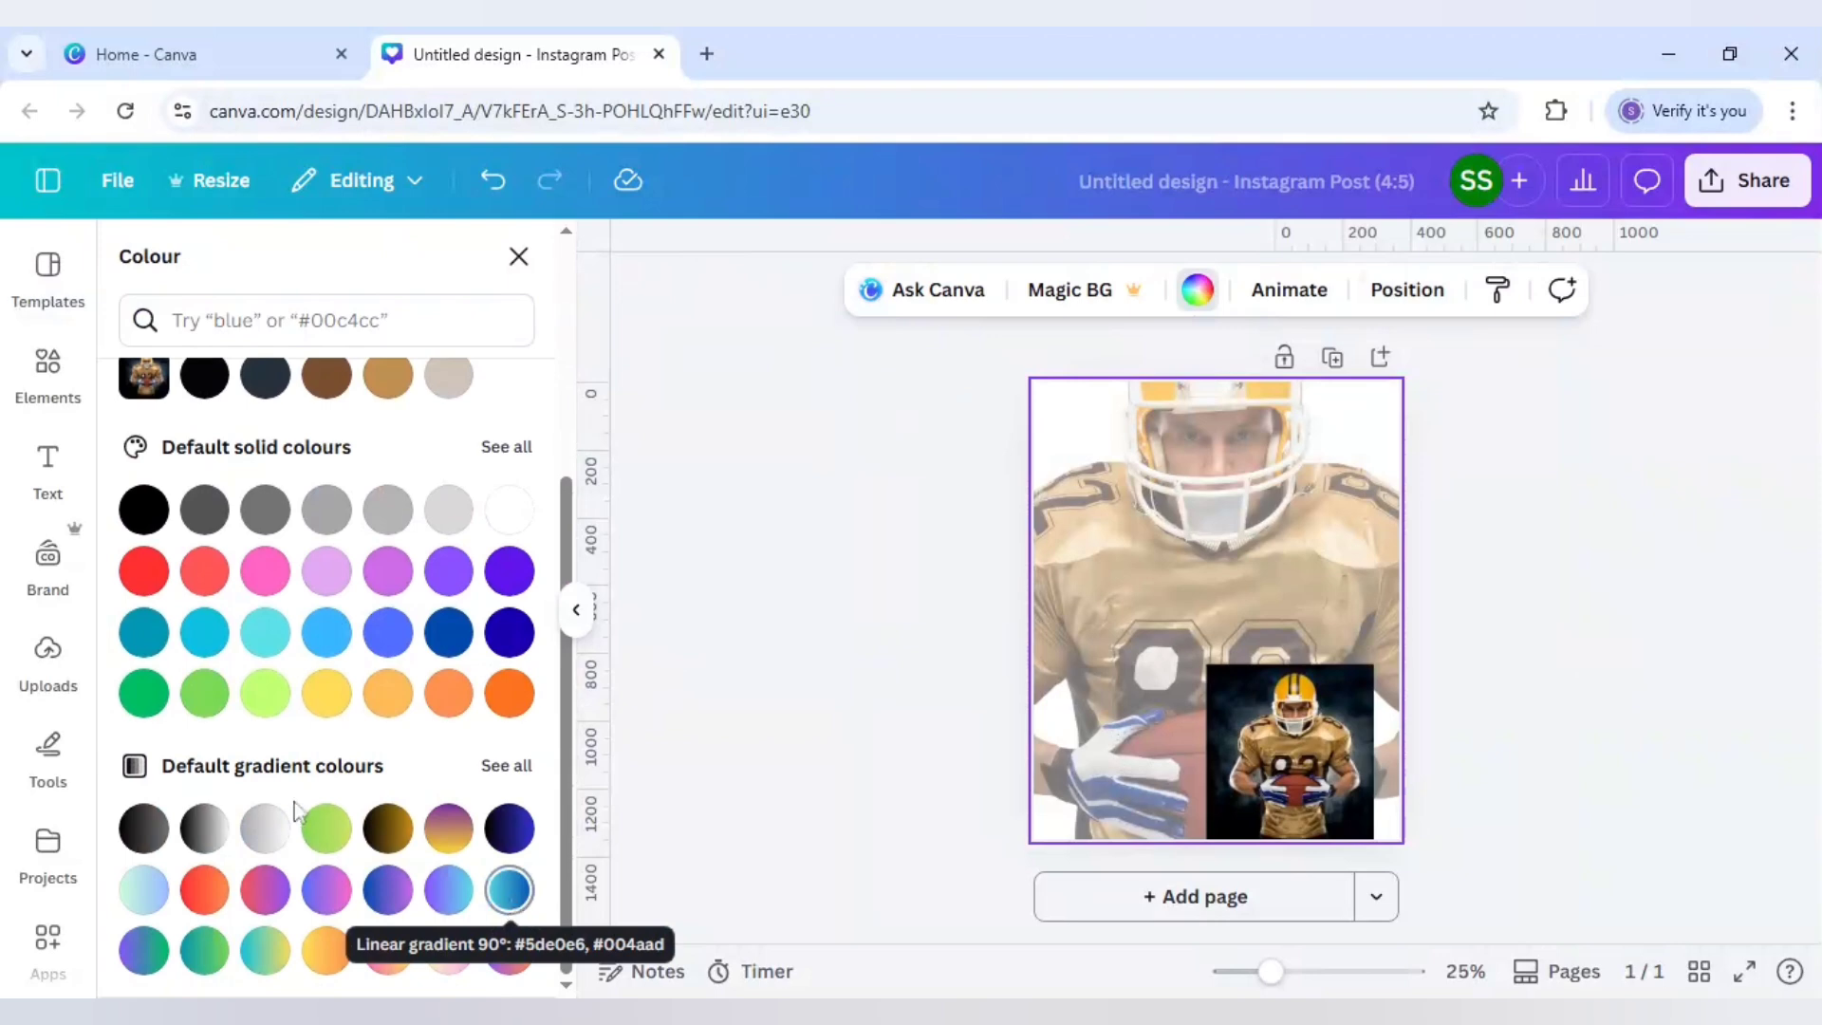
left_click(513, 901)
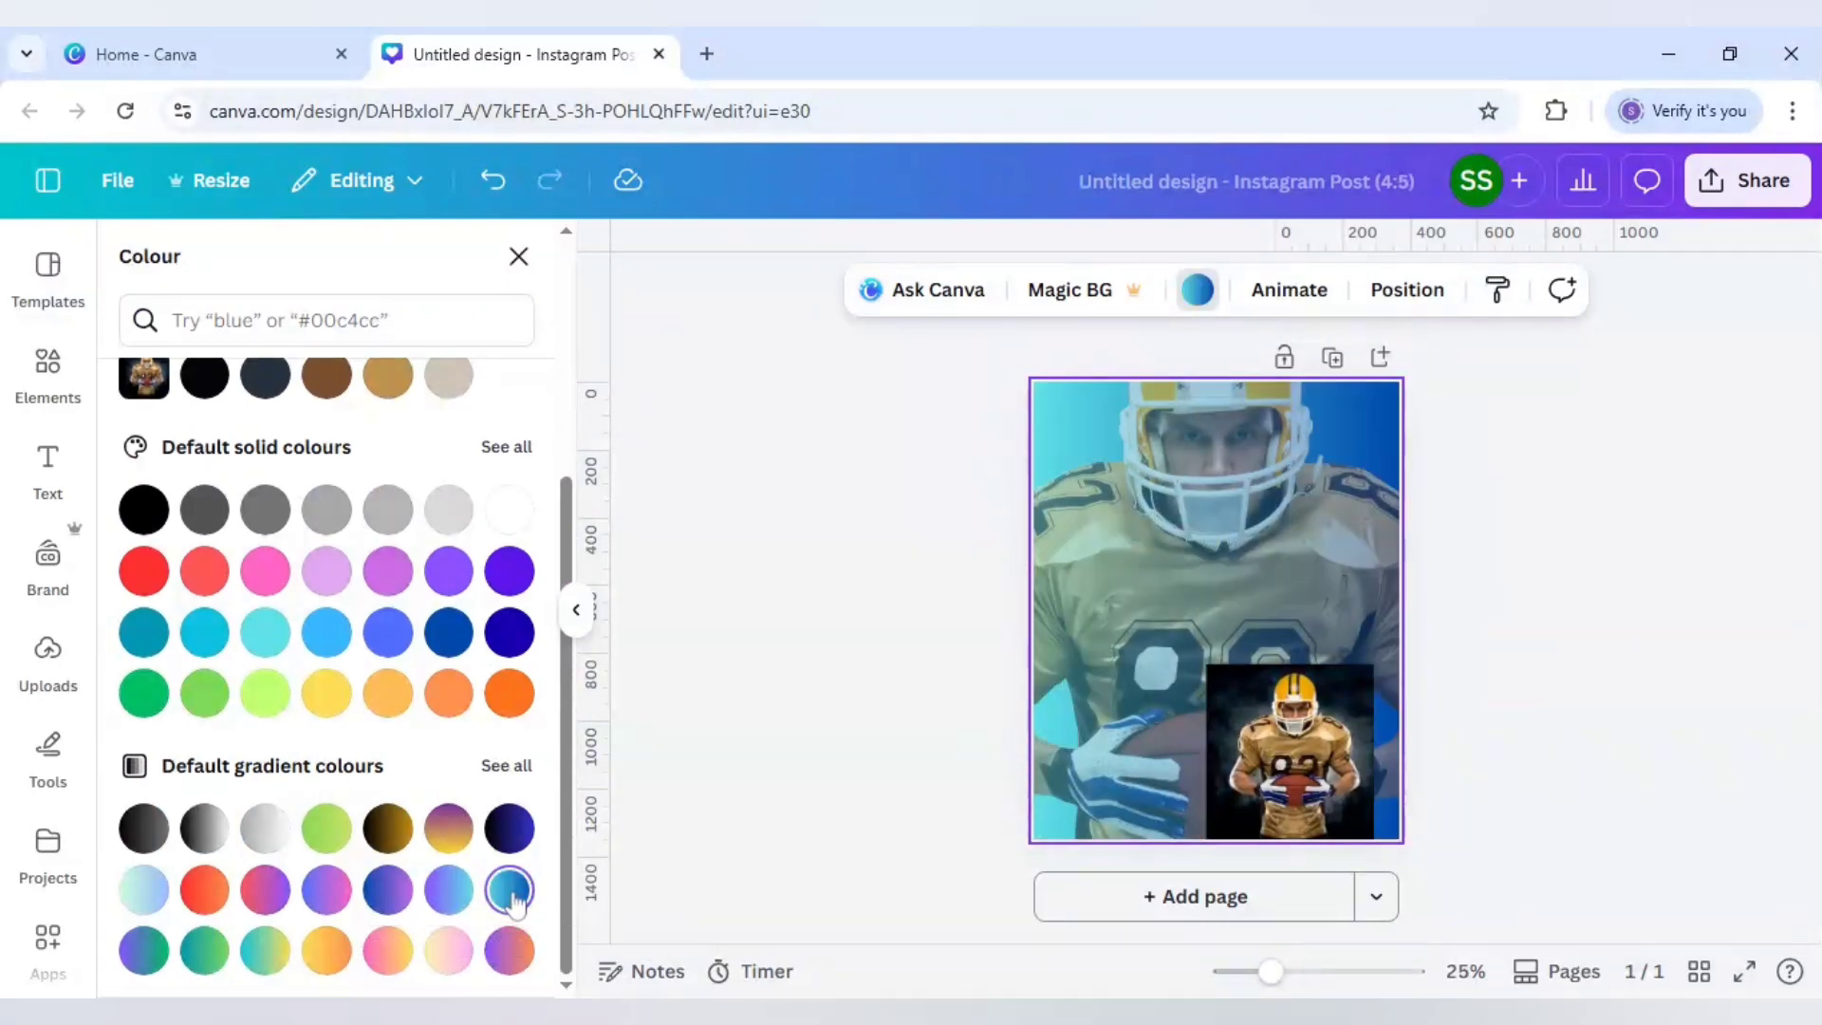
scroll(419, 856, "up", 4)
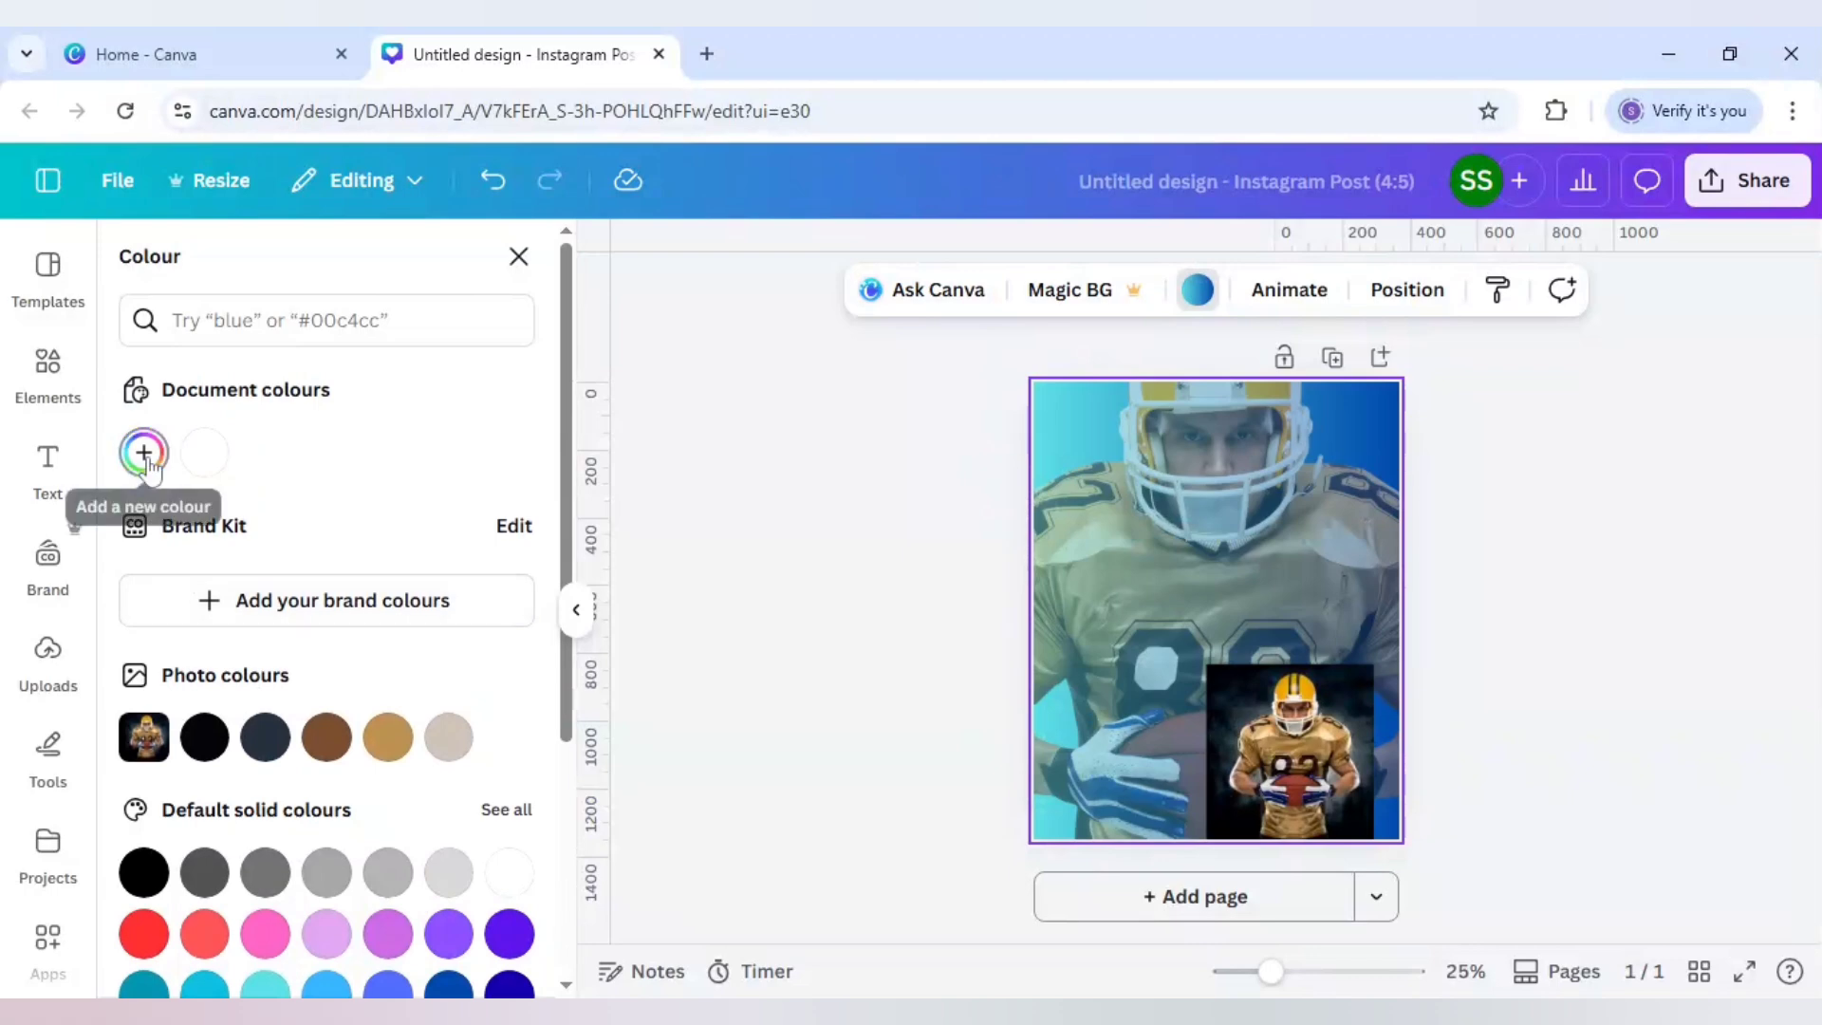
left_click(144, 454)
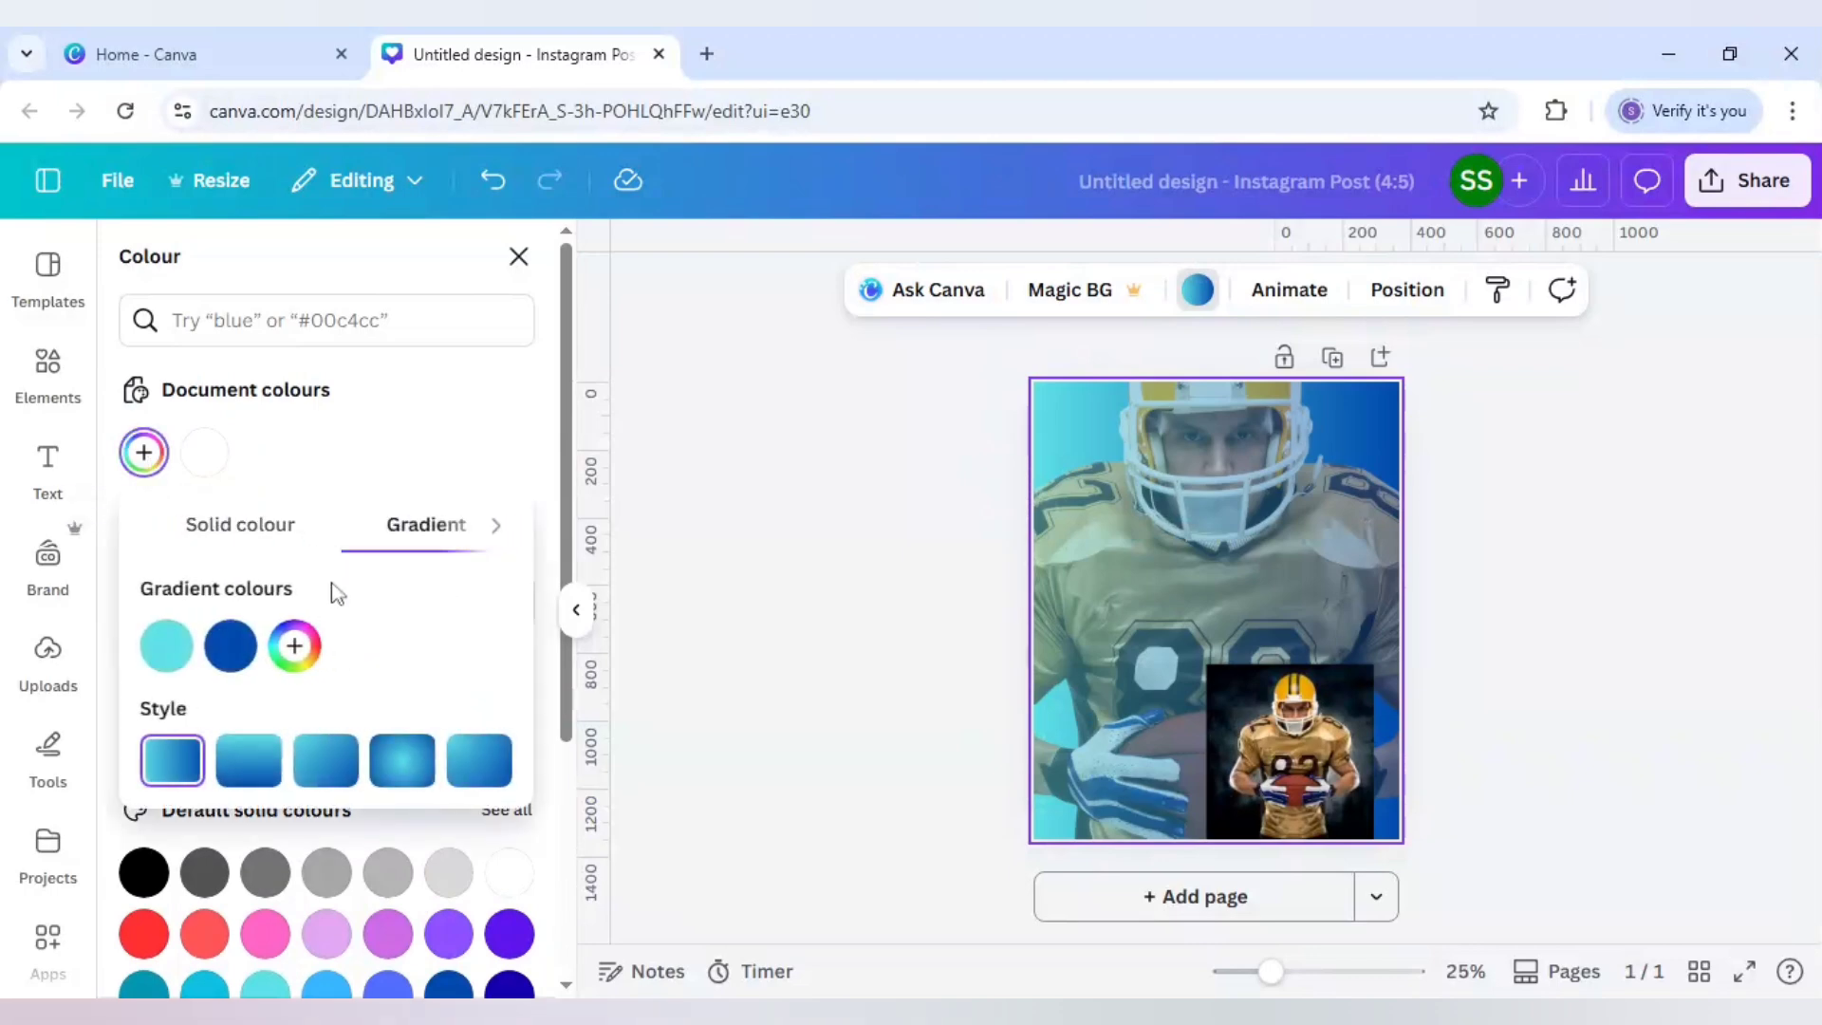
left_click(293, 649)
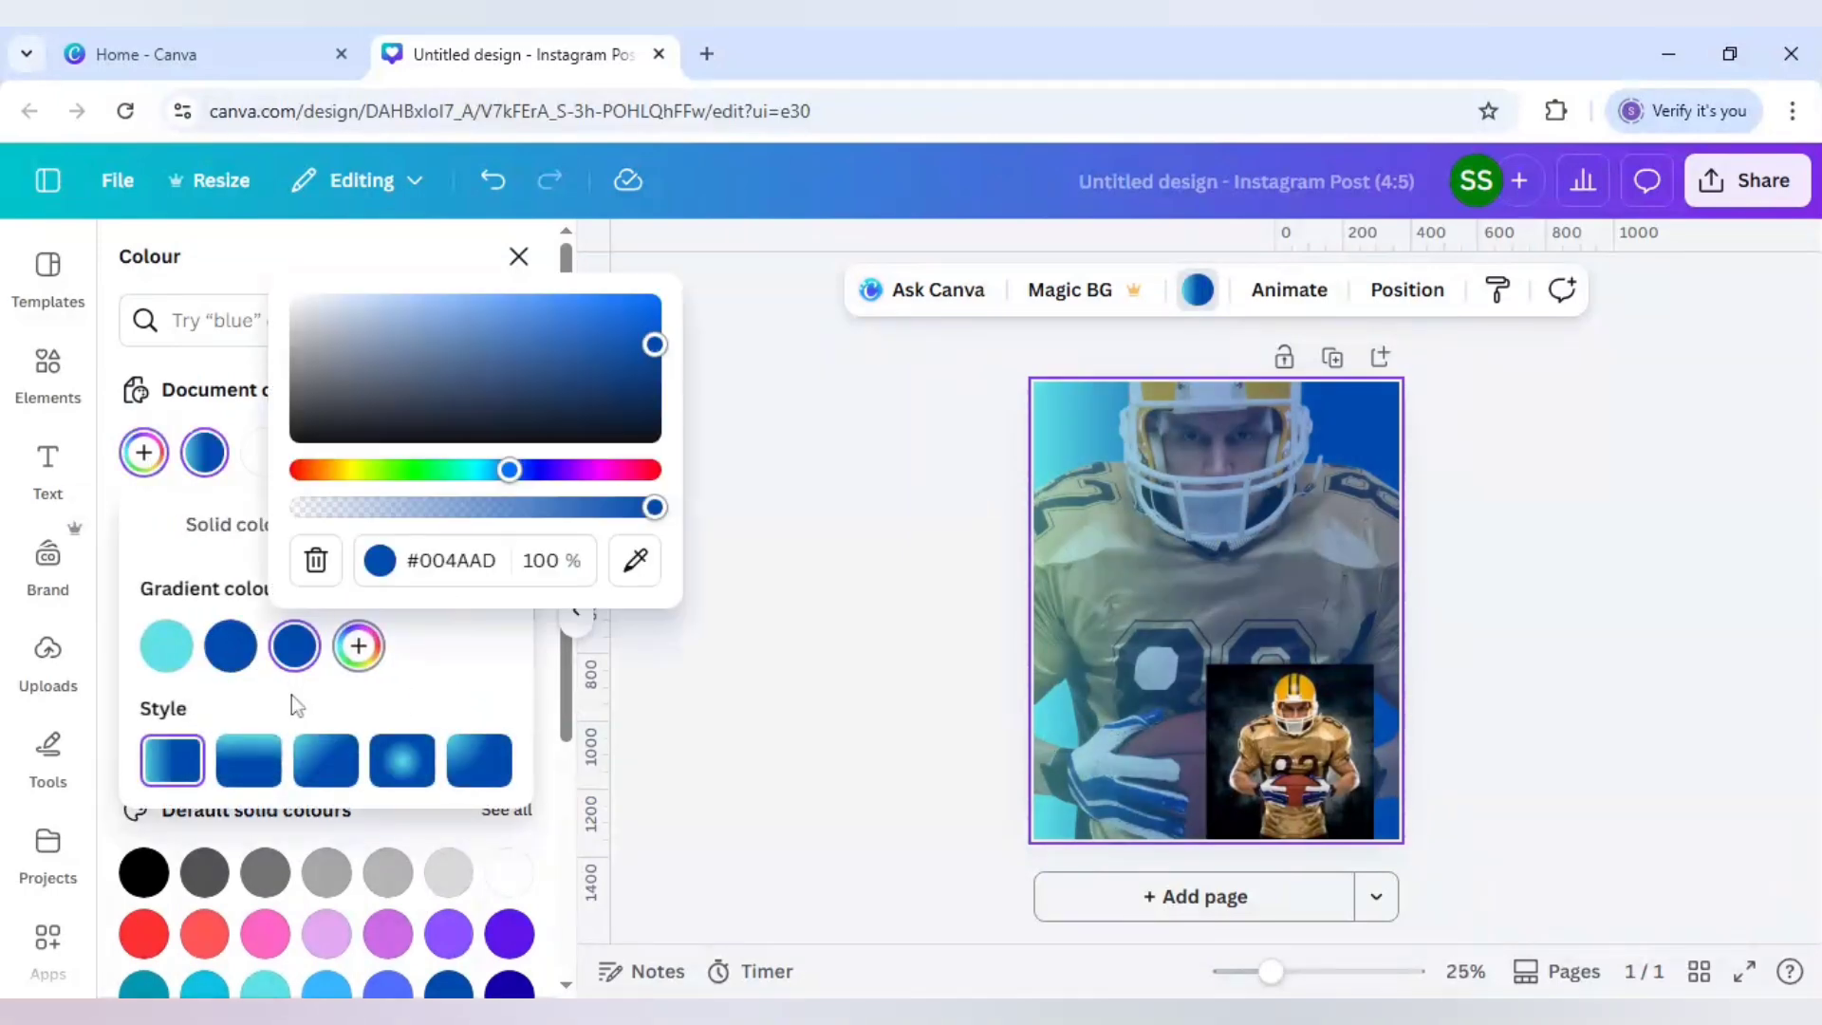
left_click(444, 693)
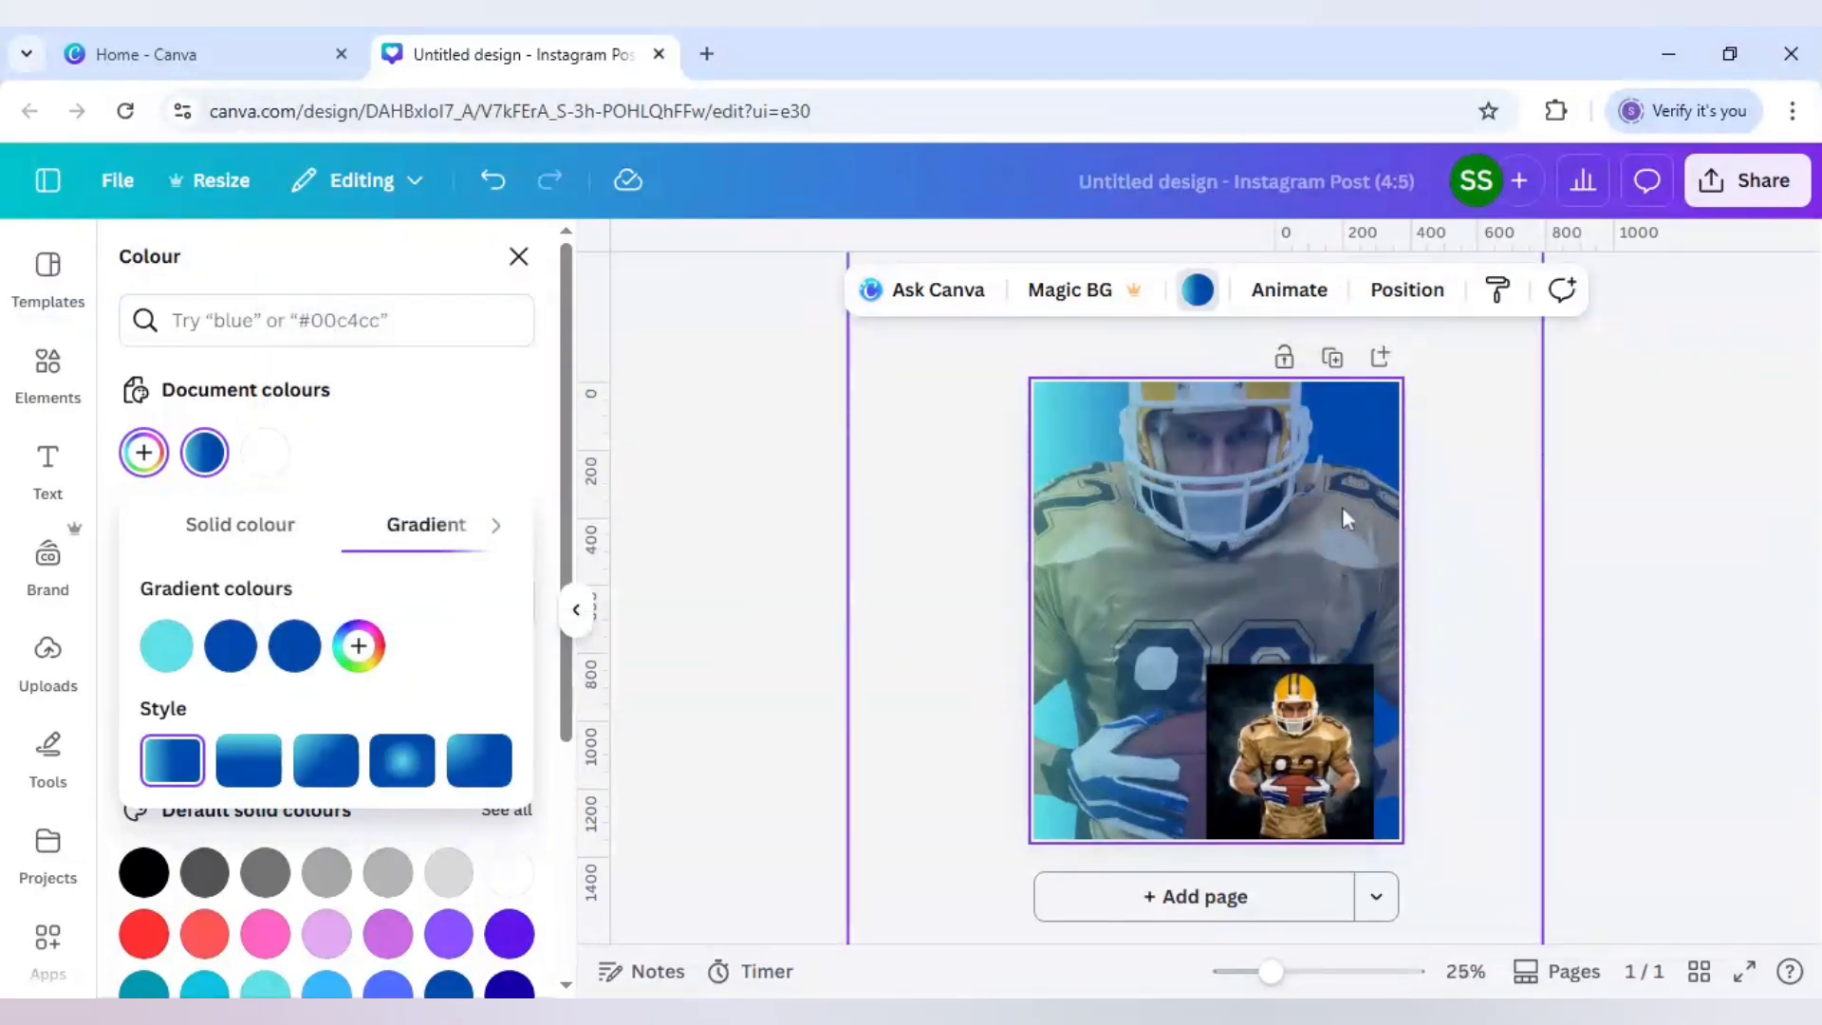
left_click(1300, 726)
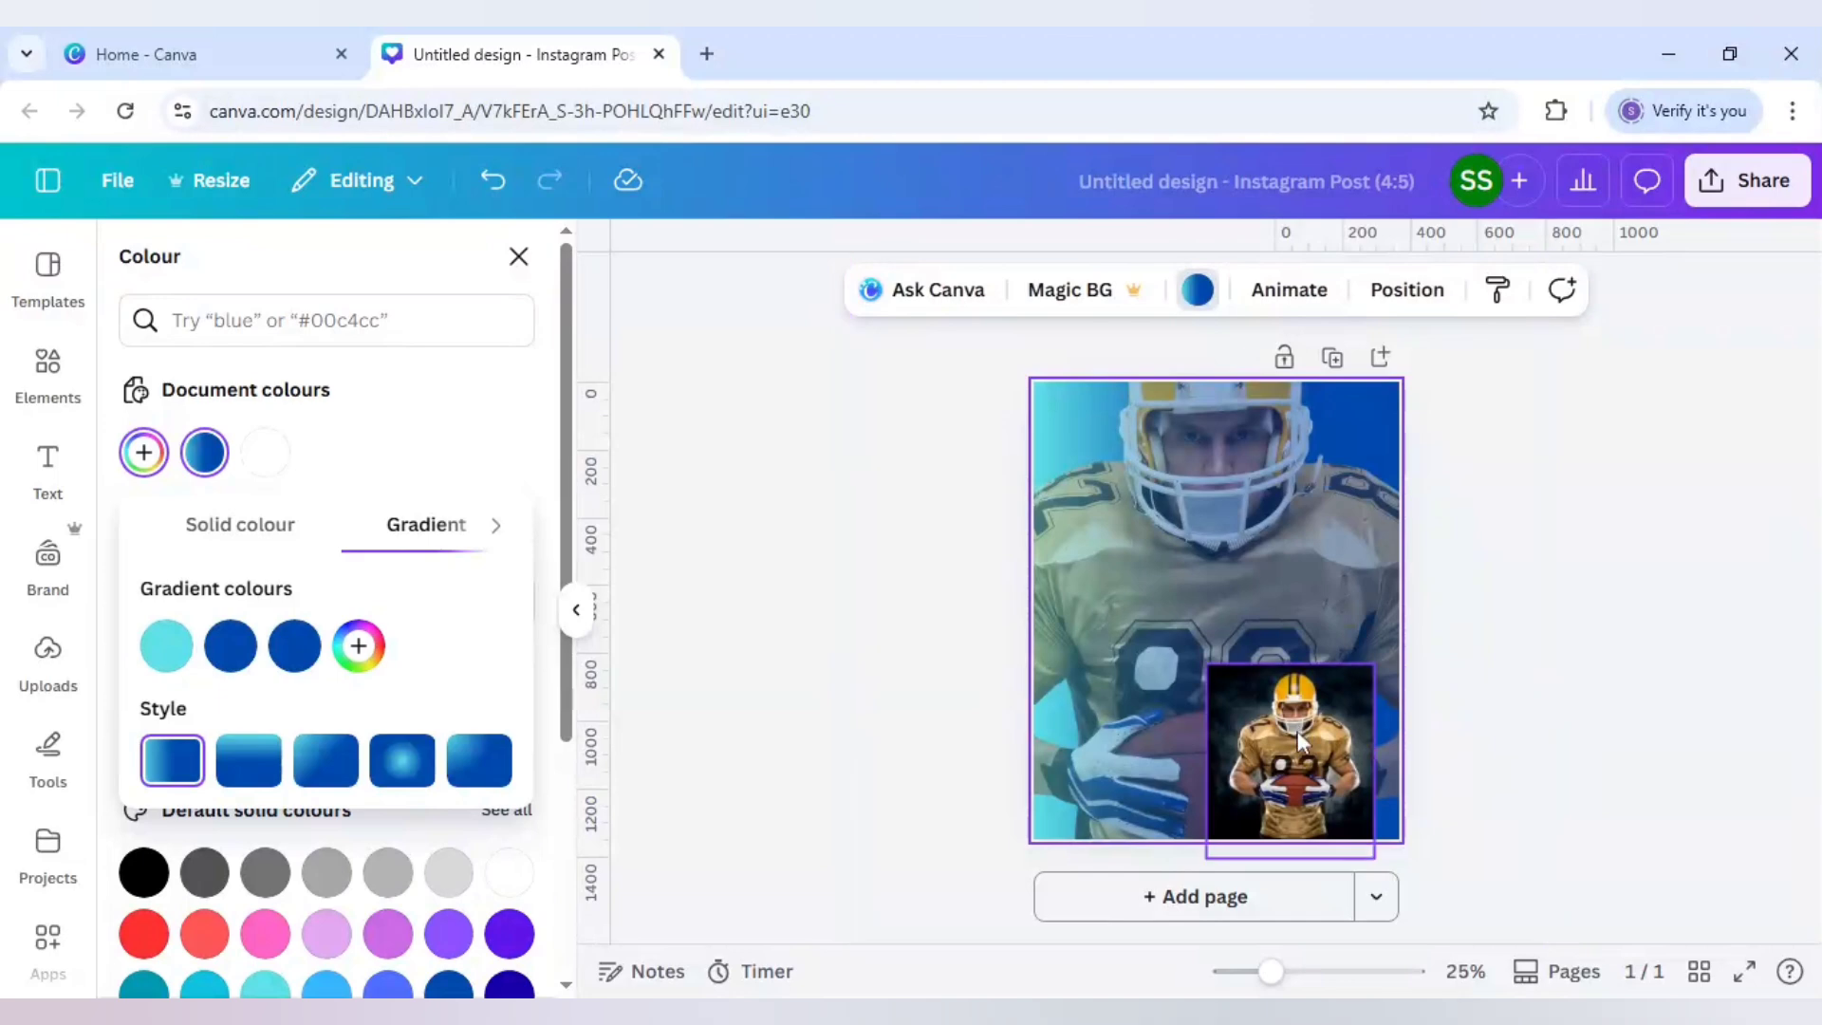
Step: Apply the Mono 'Slate' filter to the large faded player photo
left_click(1106, 465)
left_click(733, 296)
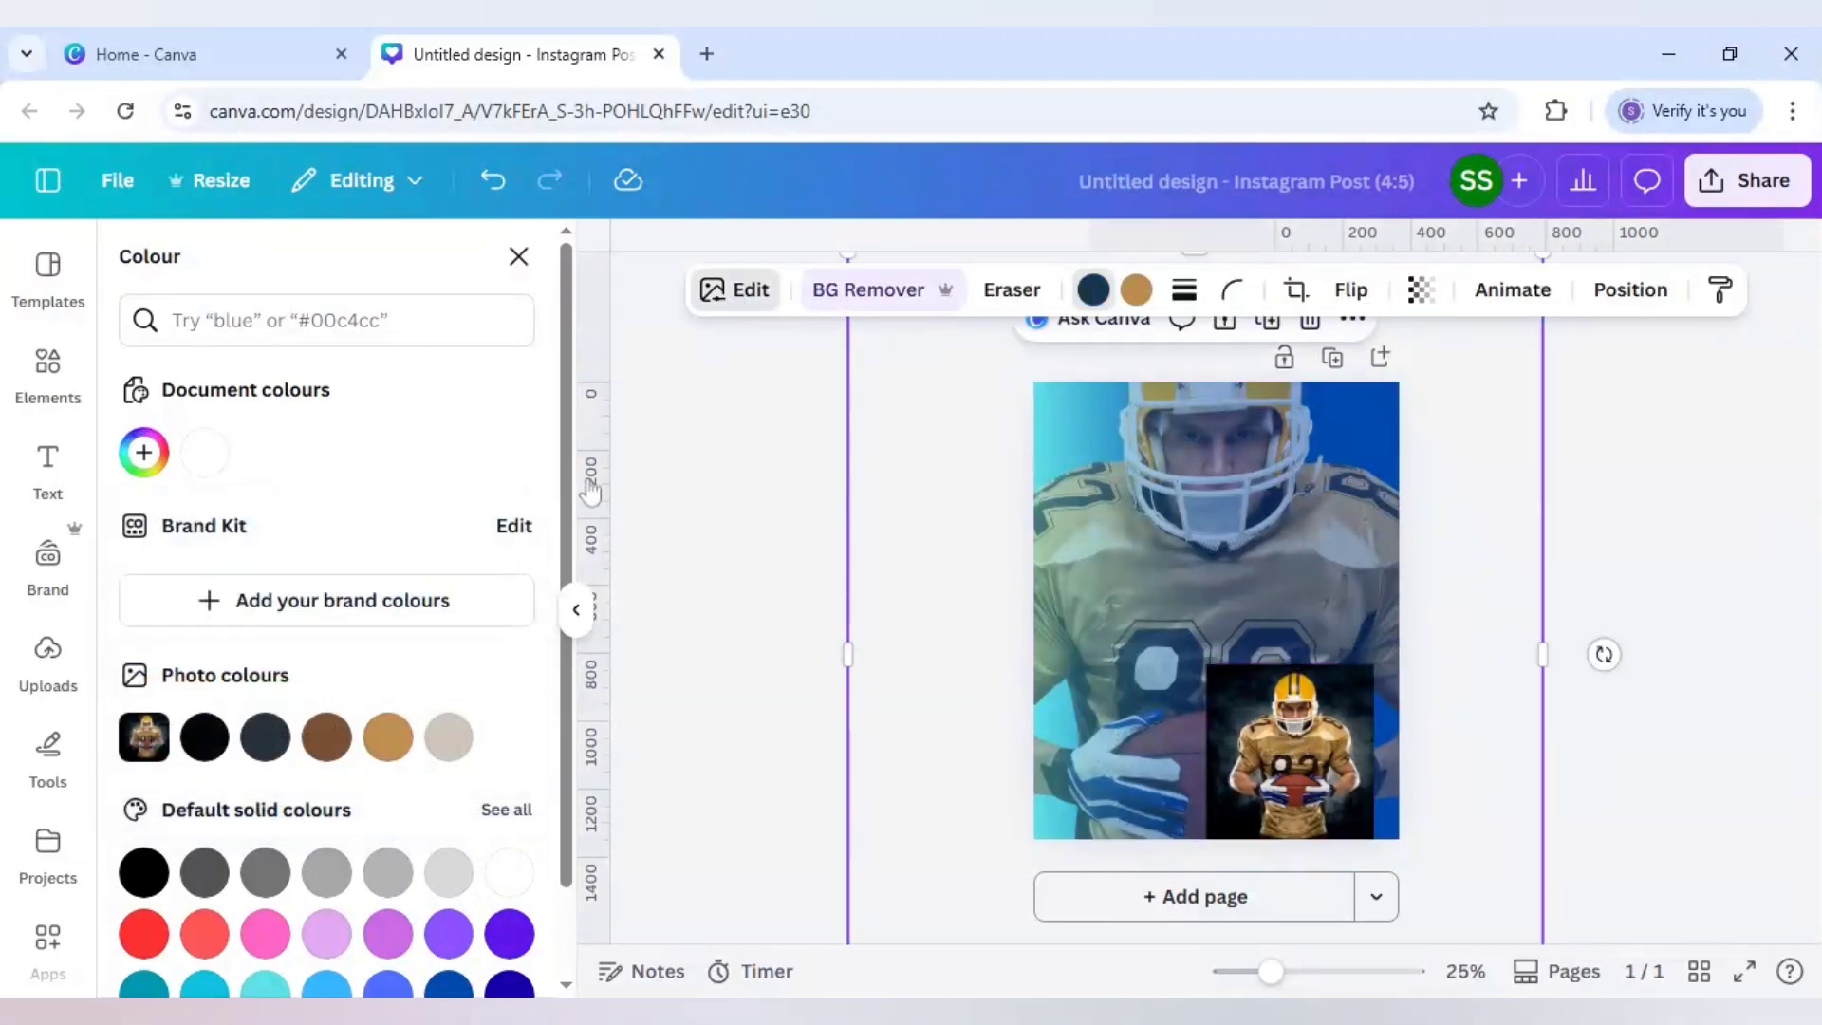
scroll(322, 664, "down", 4)
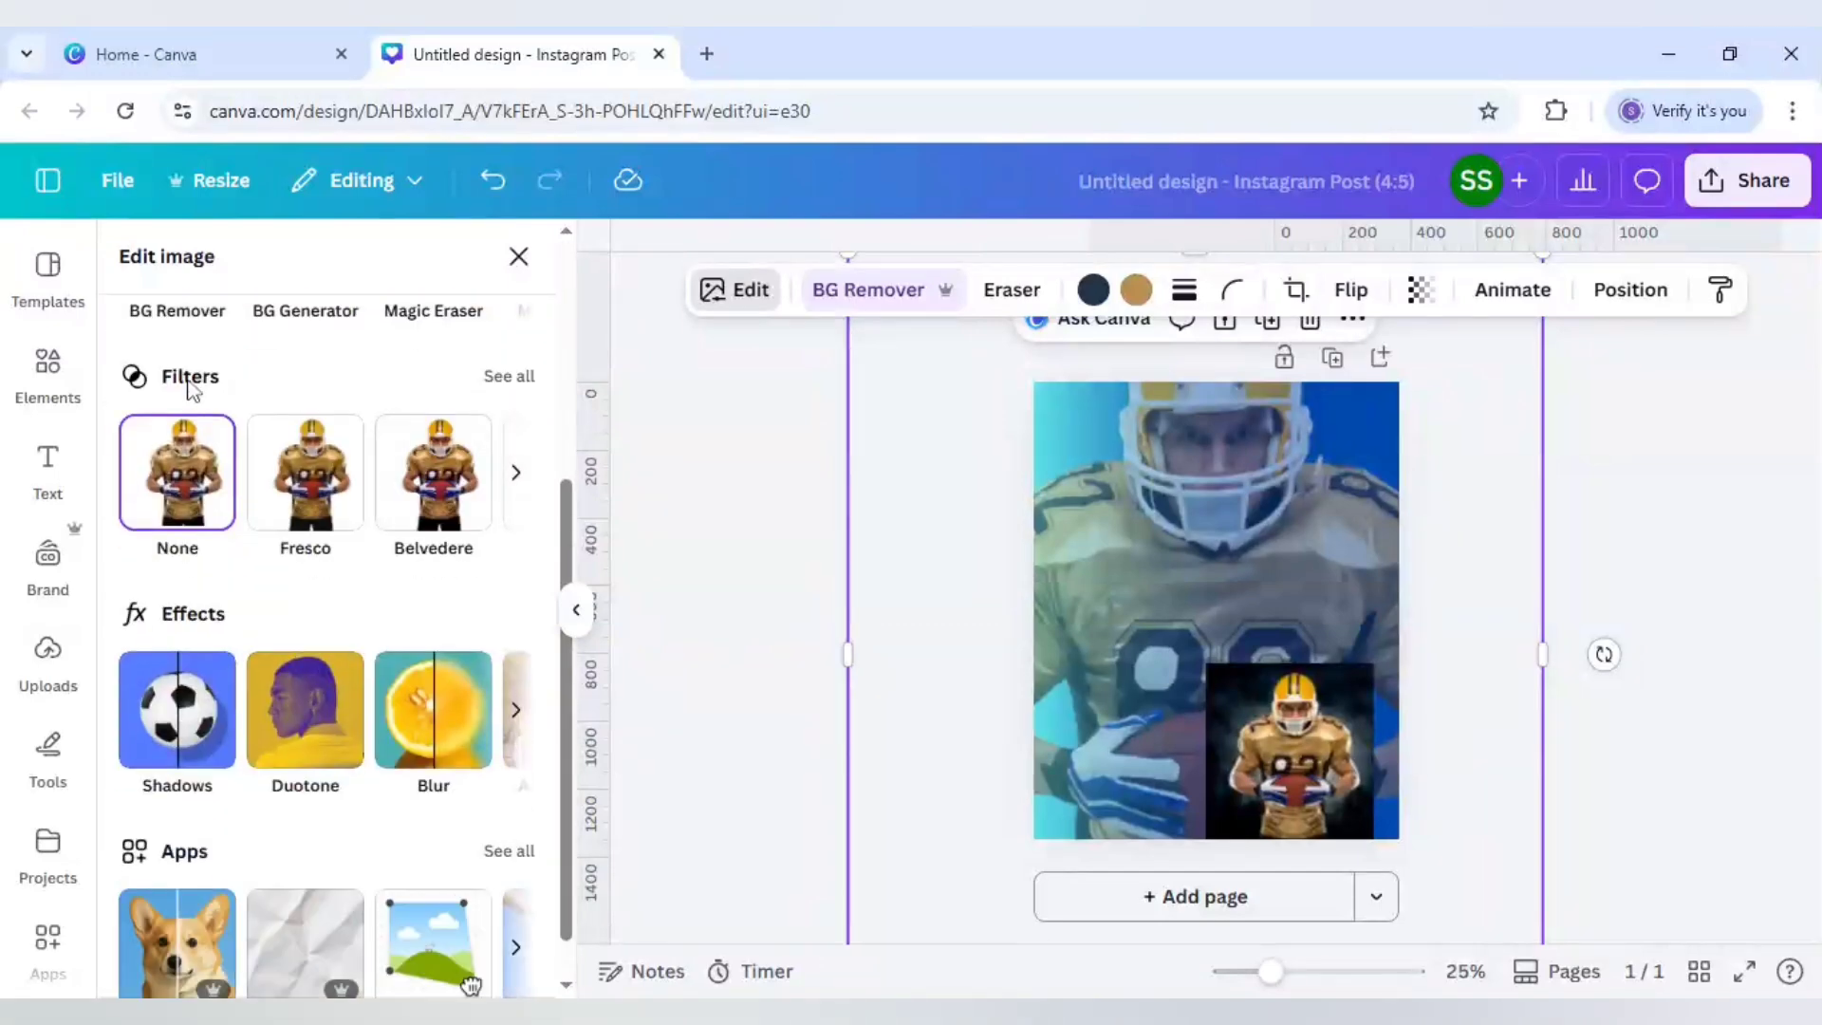
left_click(519, 385)
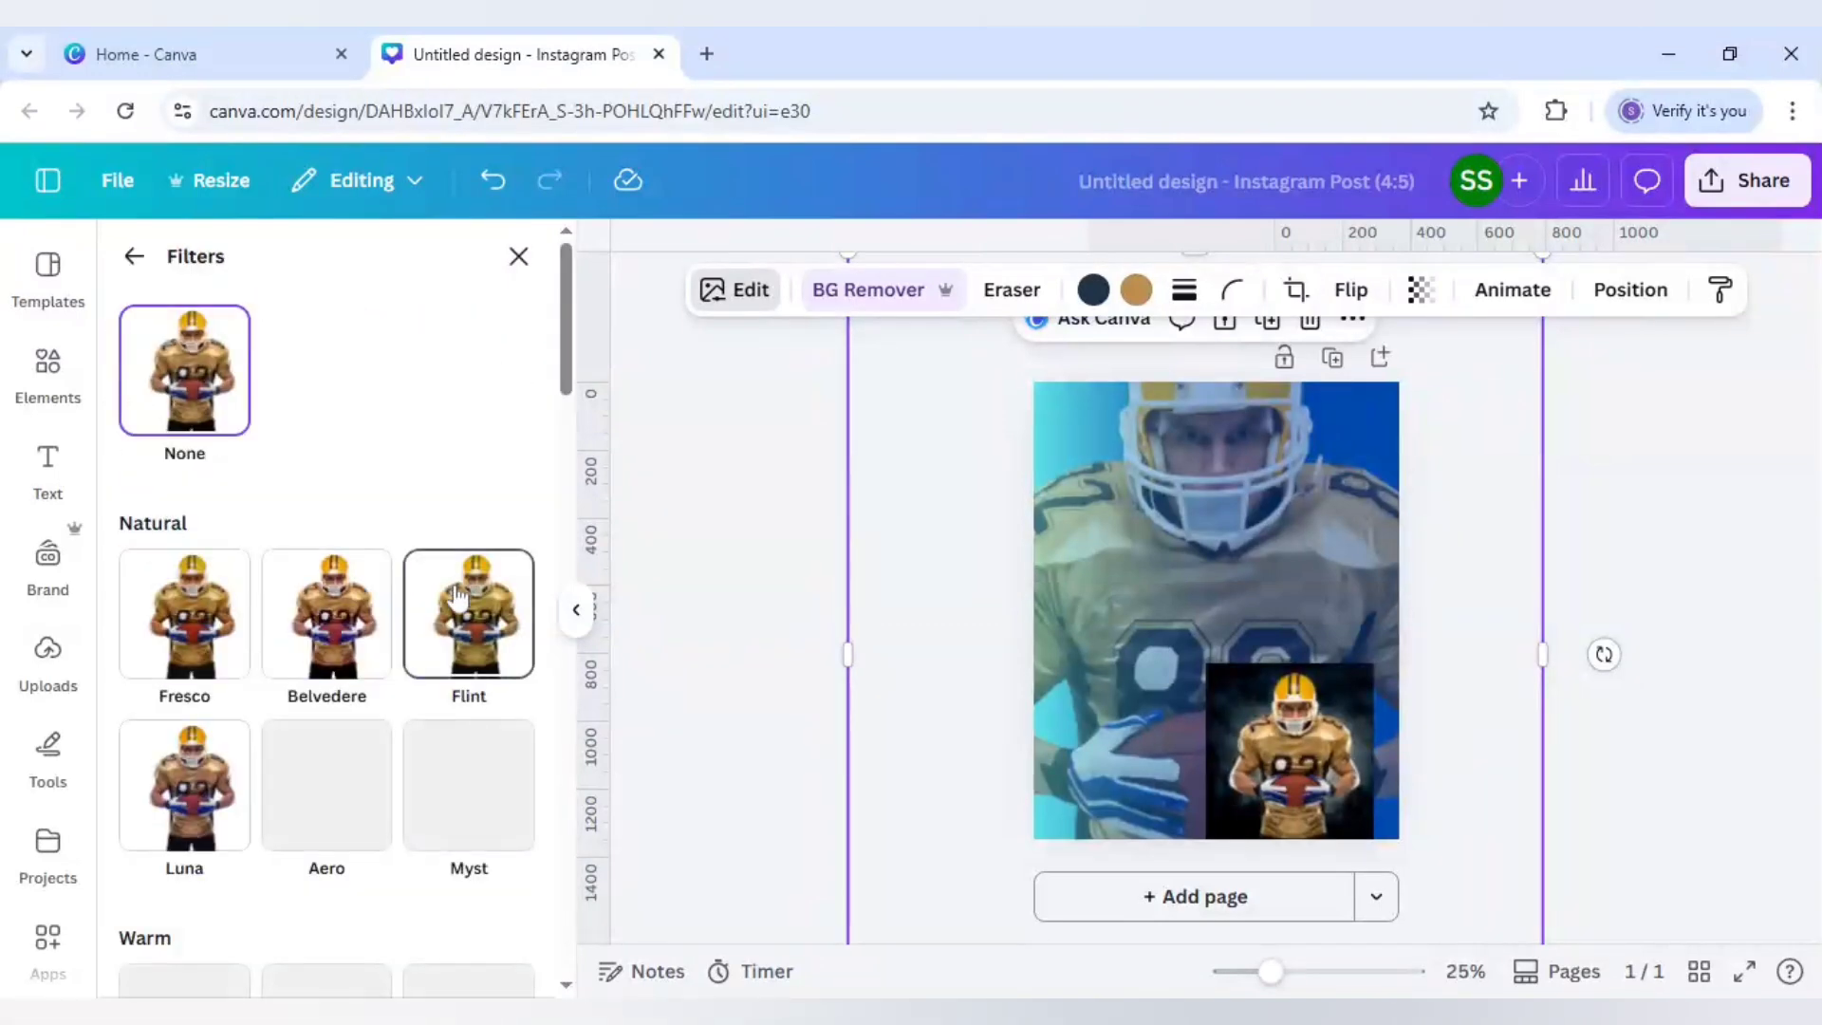
scroll(448, 630, "down", 10)
scroll(446, 621, "down", 6)
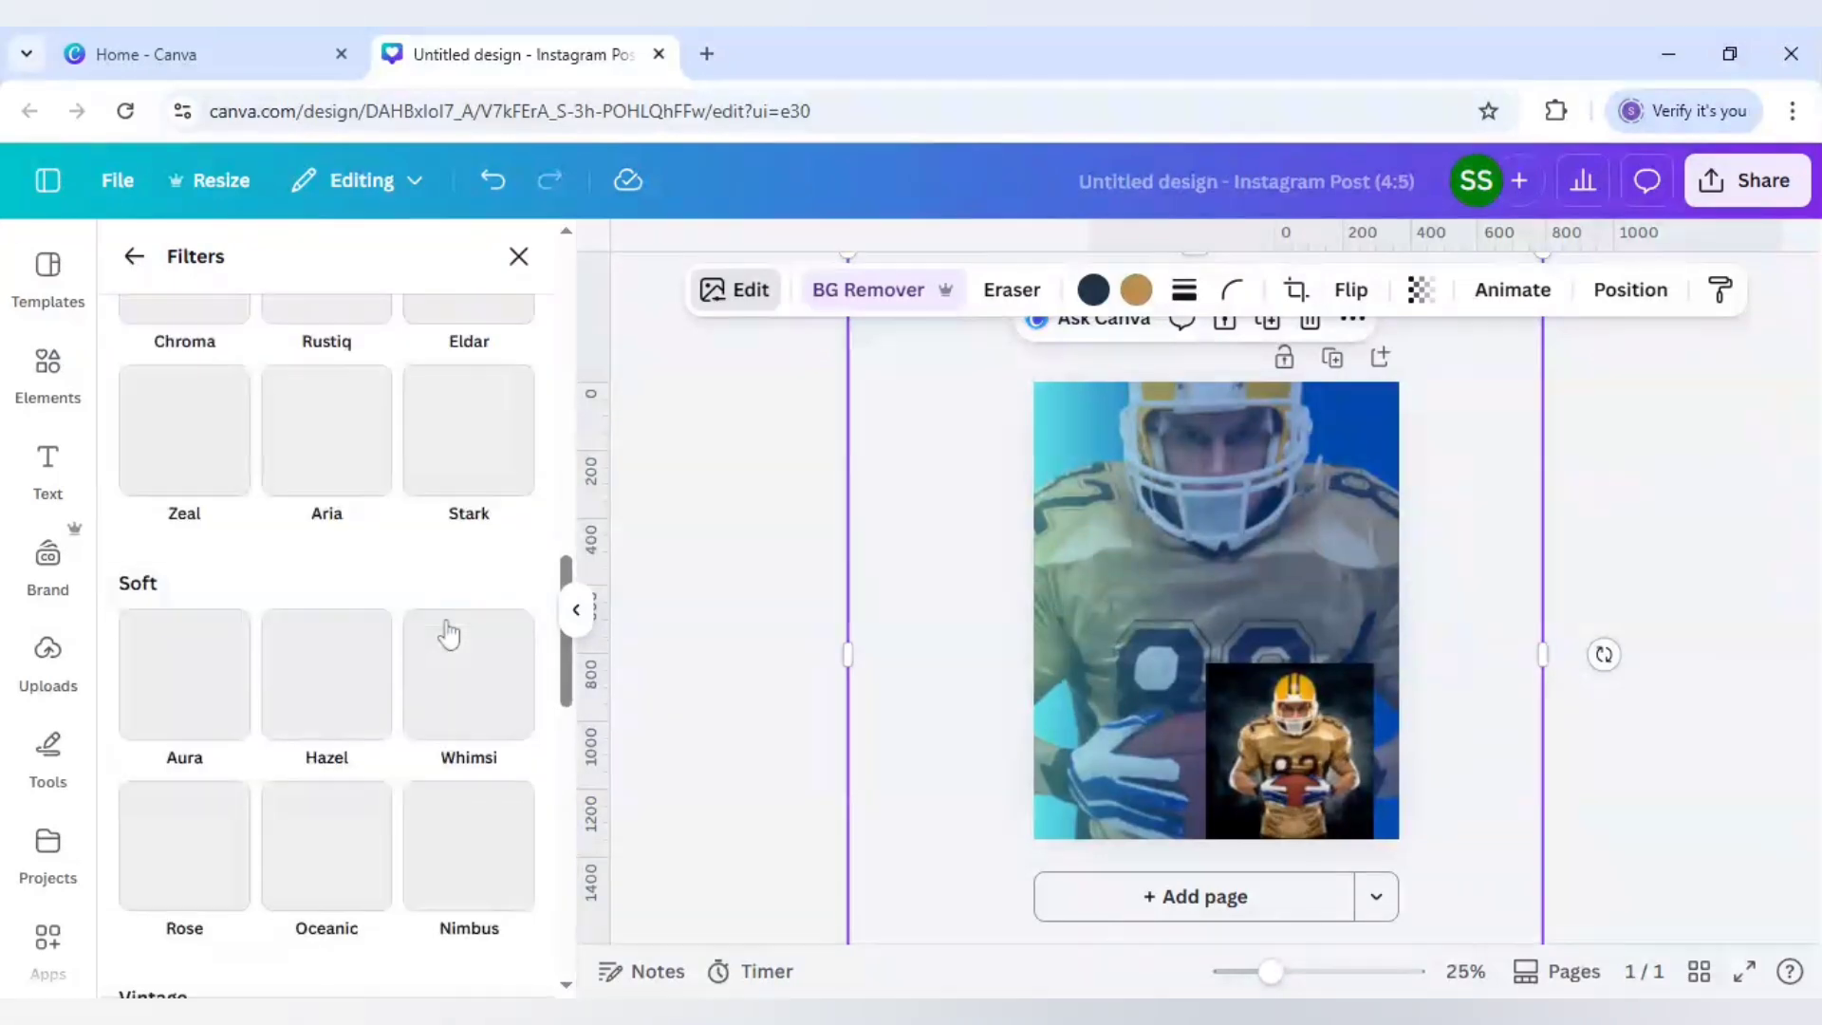
scroll(430, 577, "down", 4)
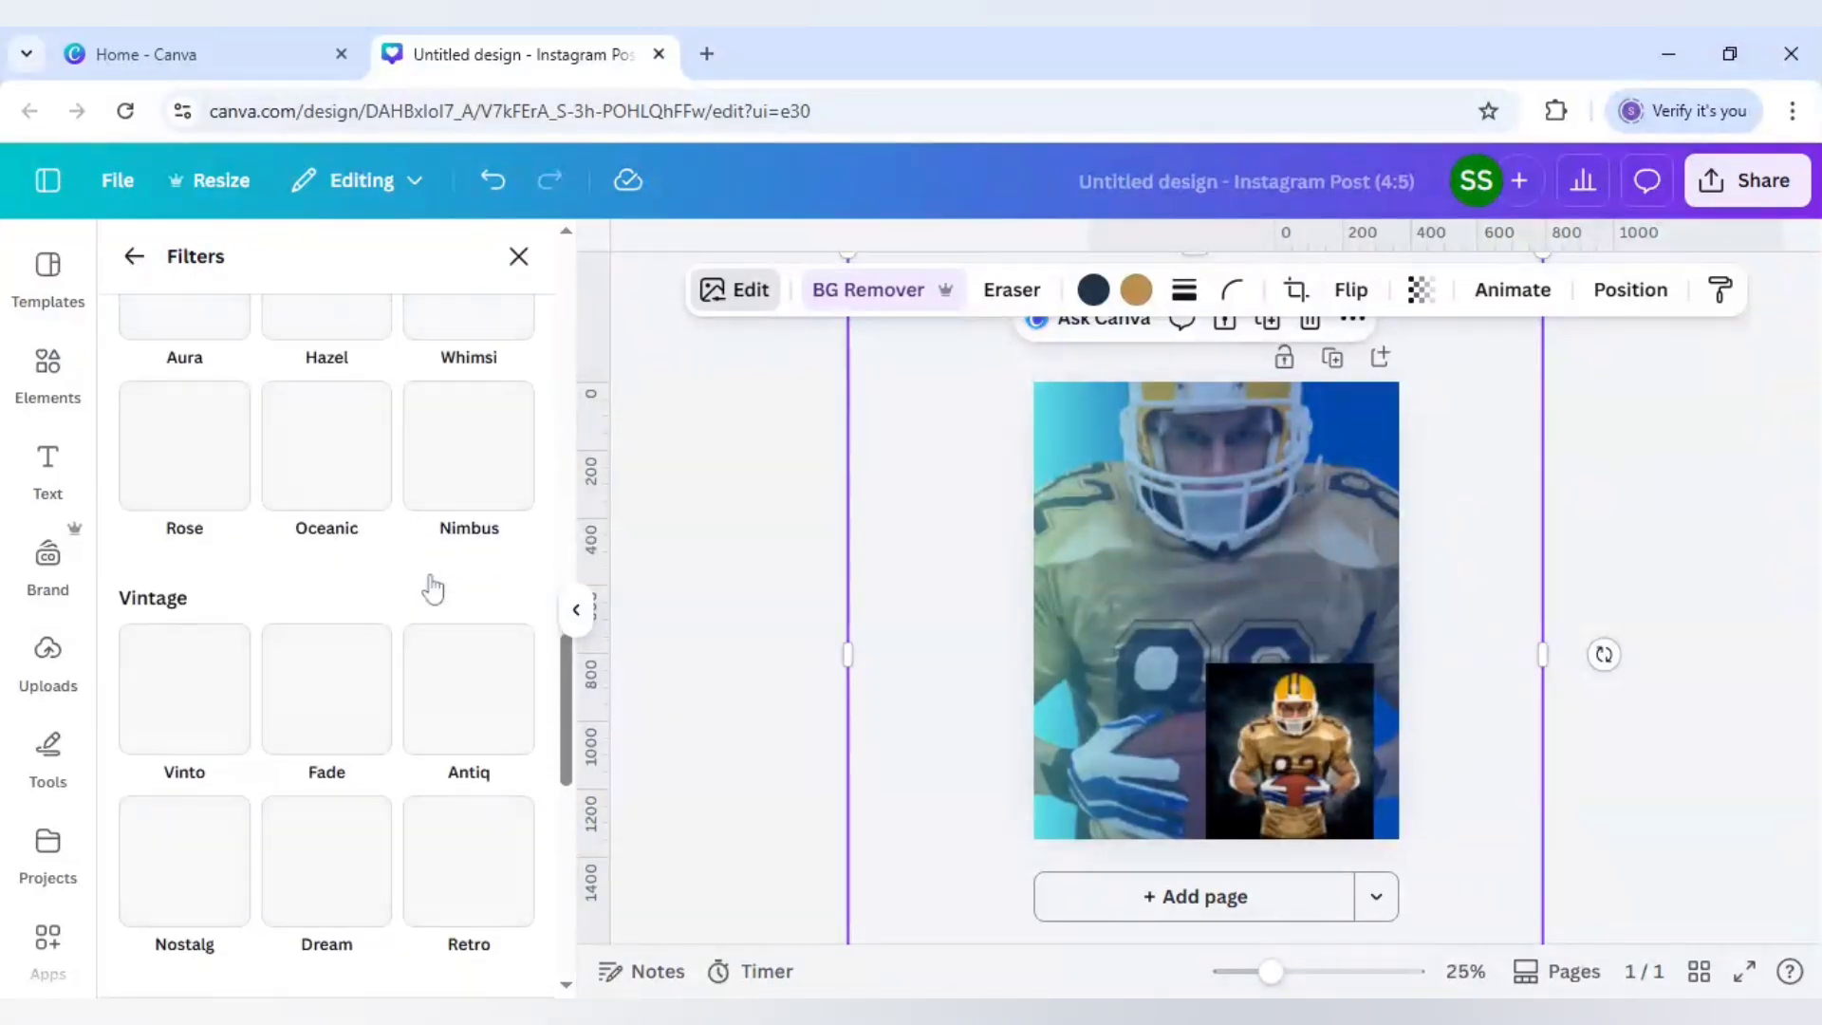
scroll(432, 588, "down", 6)
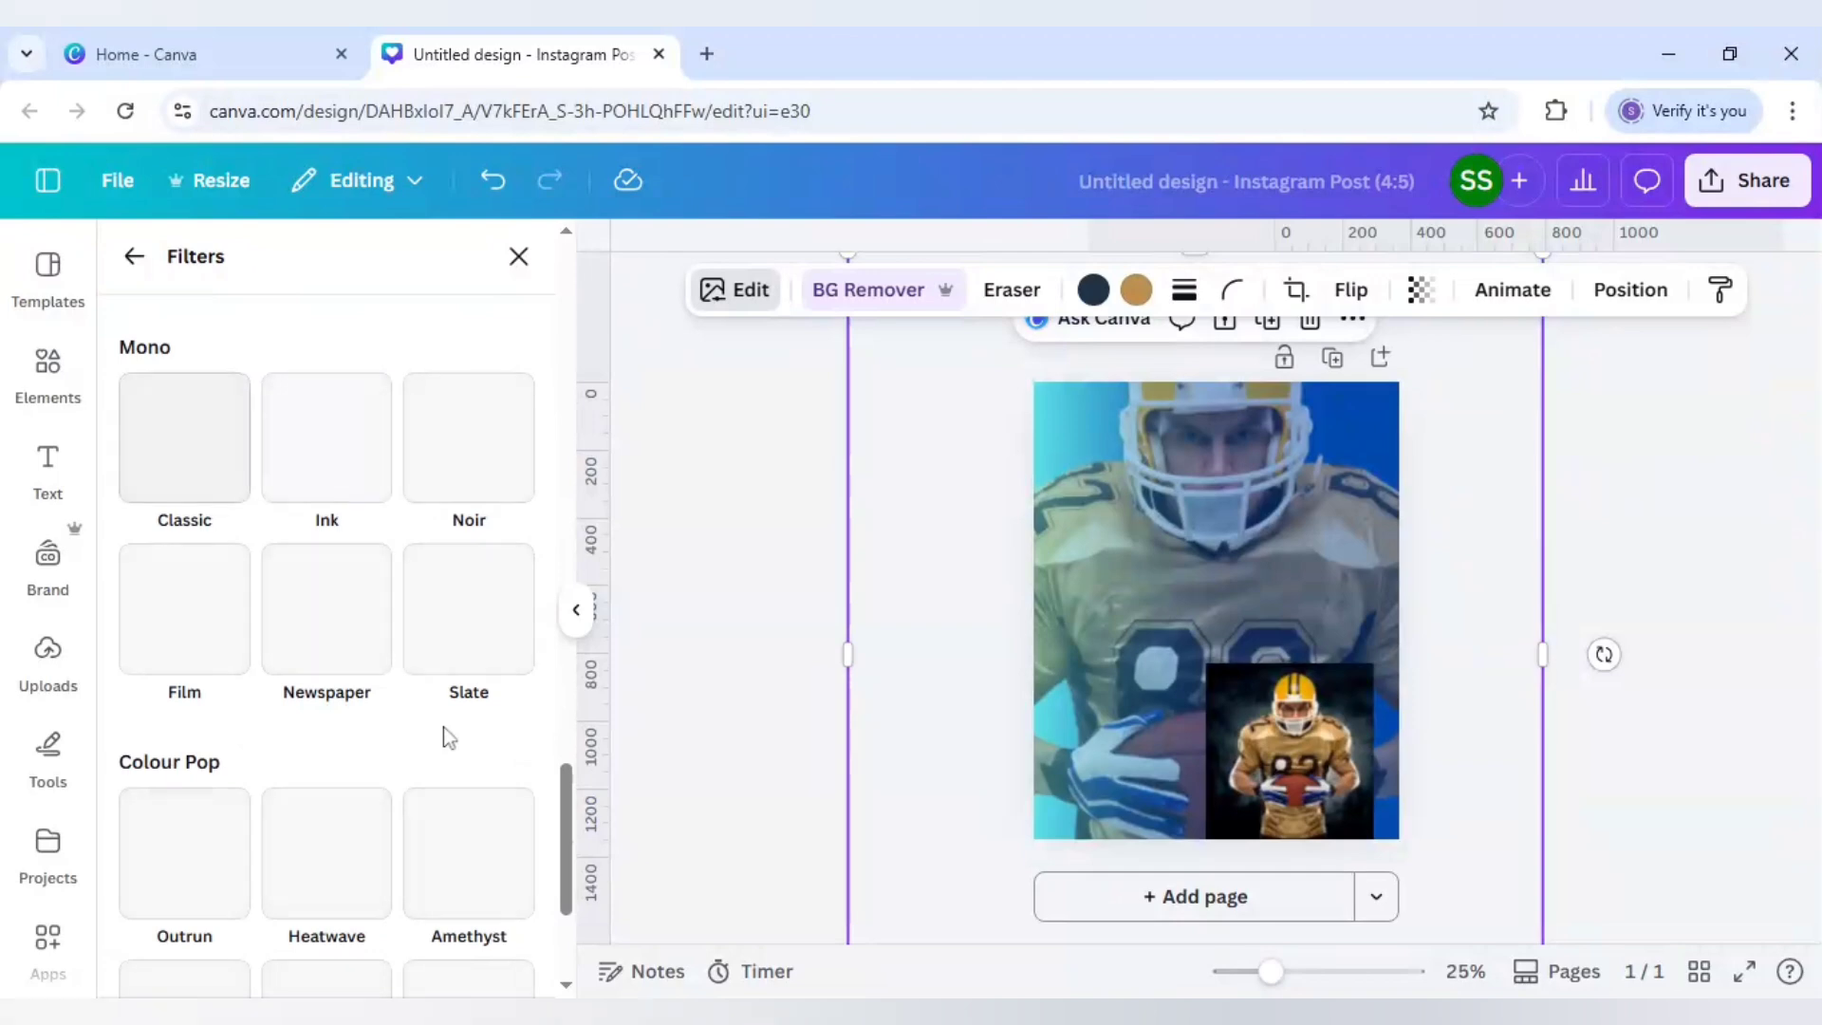
left_click(467, 642)
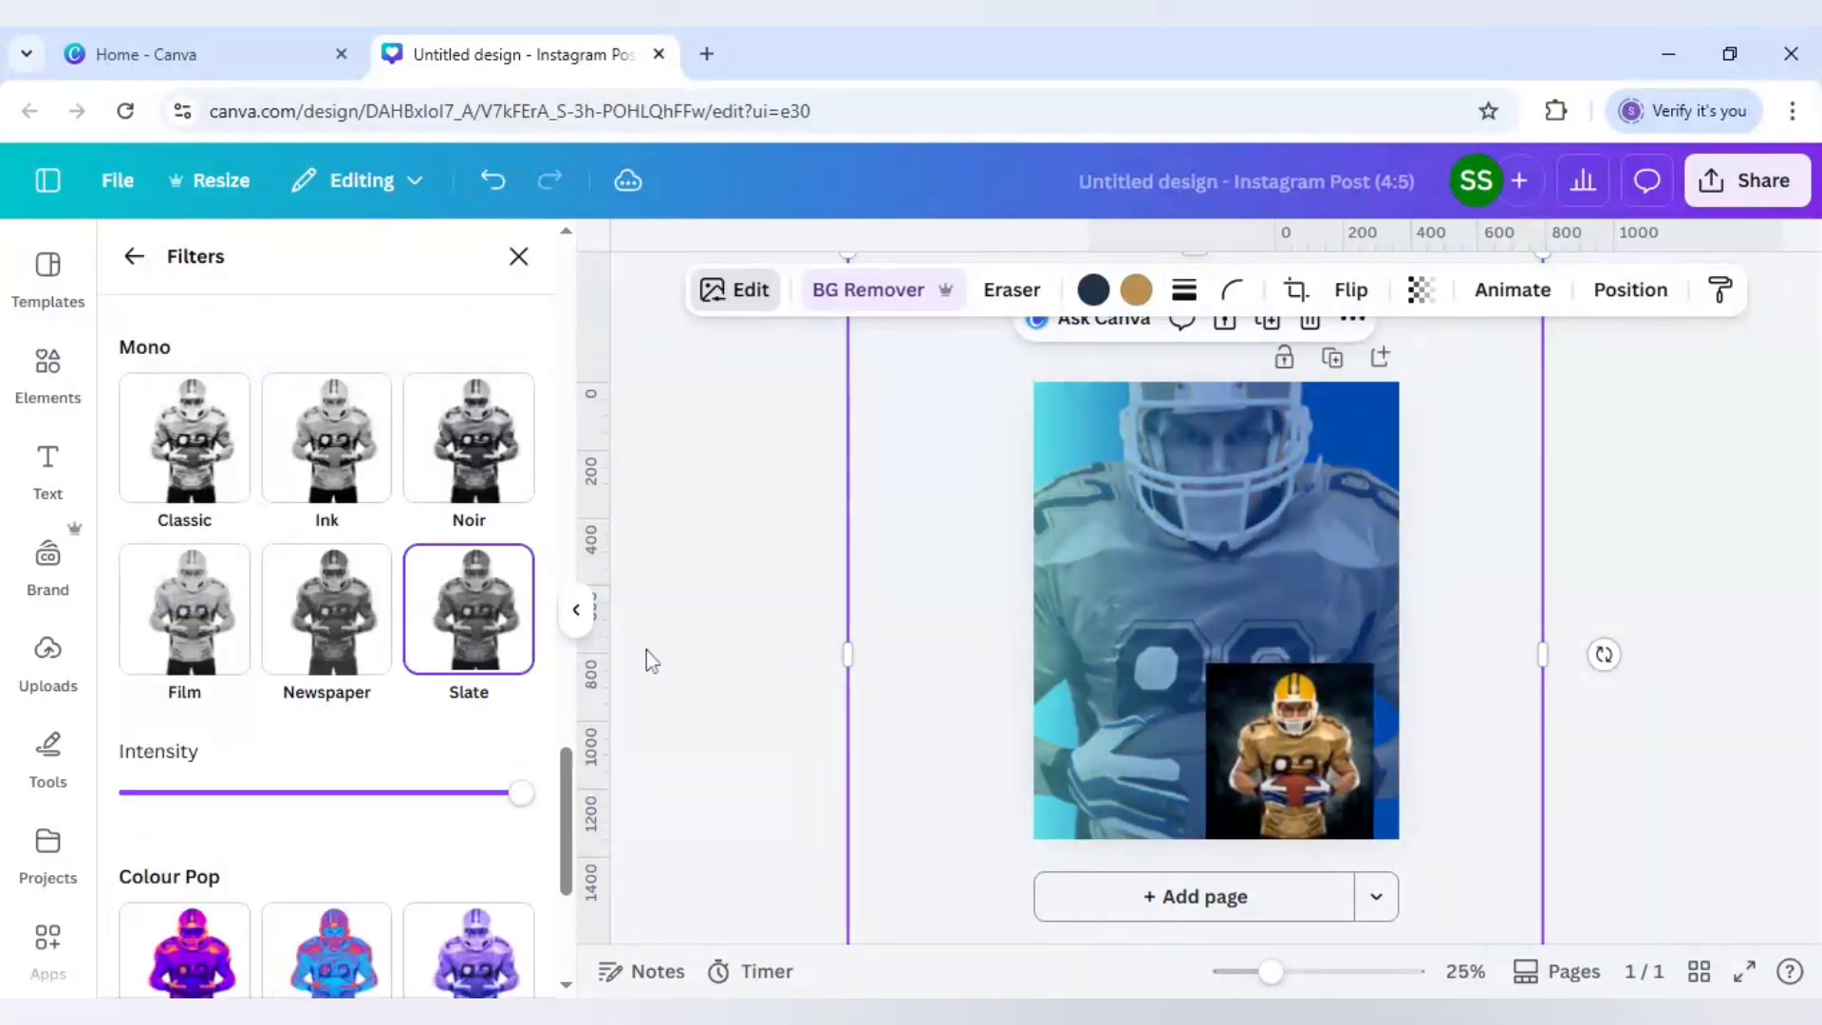
Step: Enlarge the small player photo and move it toward the bottom of the page
left_click(742, 670)
left_click(1329, 773)
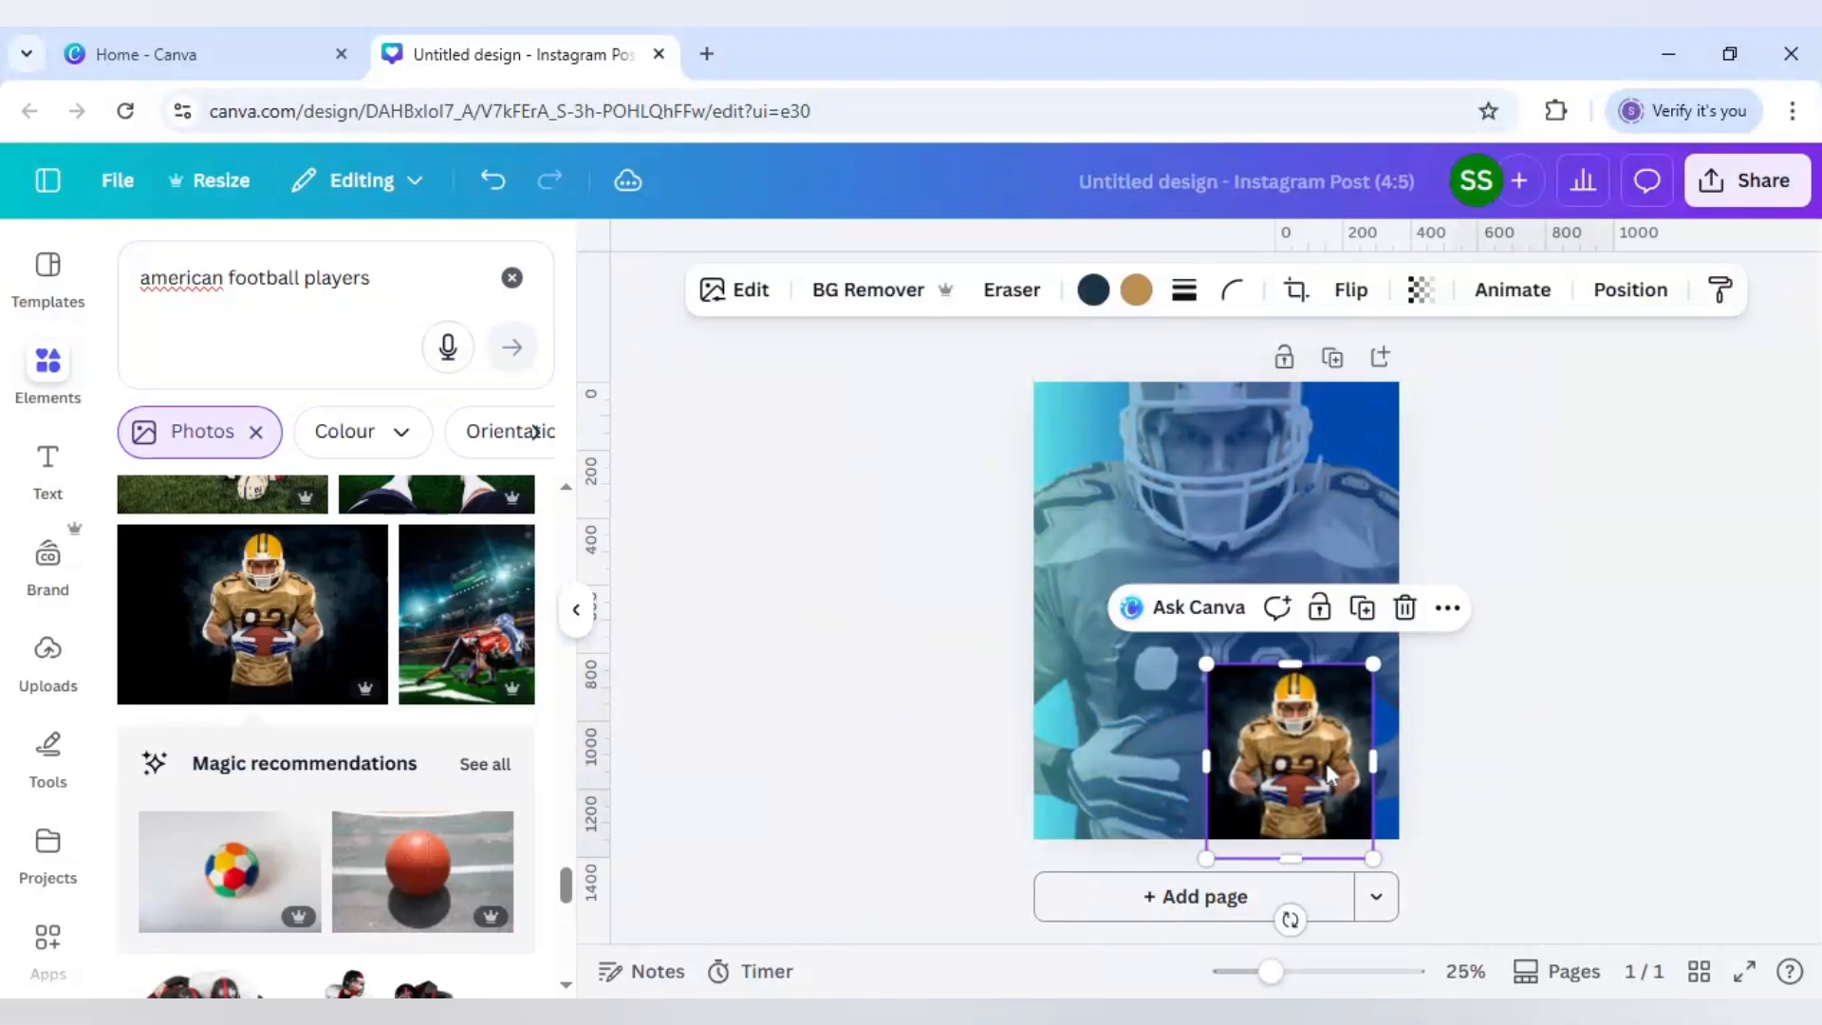
left_click_drag(1233, 708, 1137, 622)
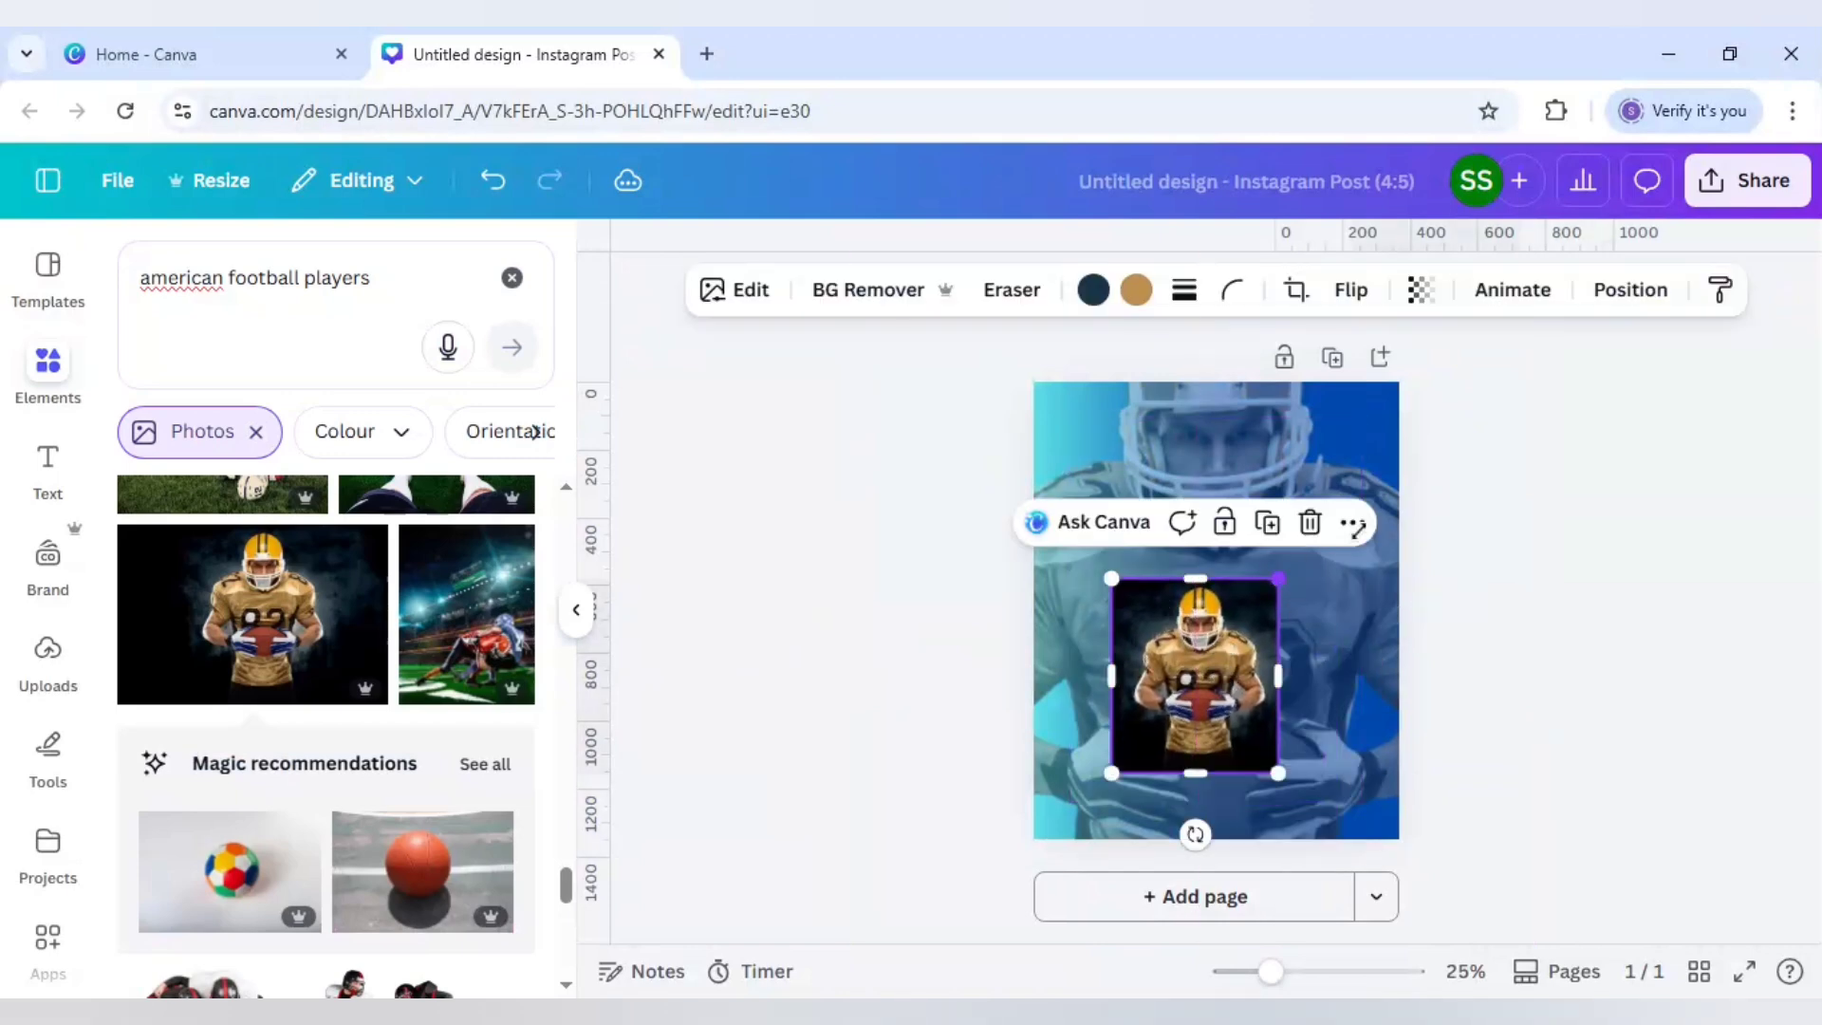
left_click_drag(1278, 578, 1421, 499)
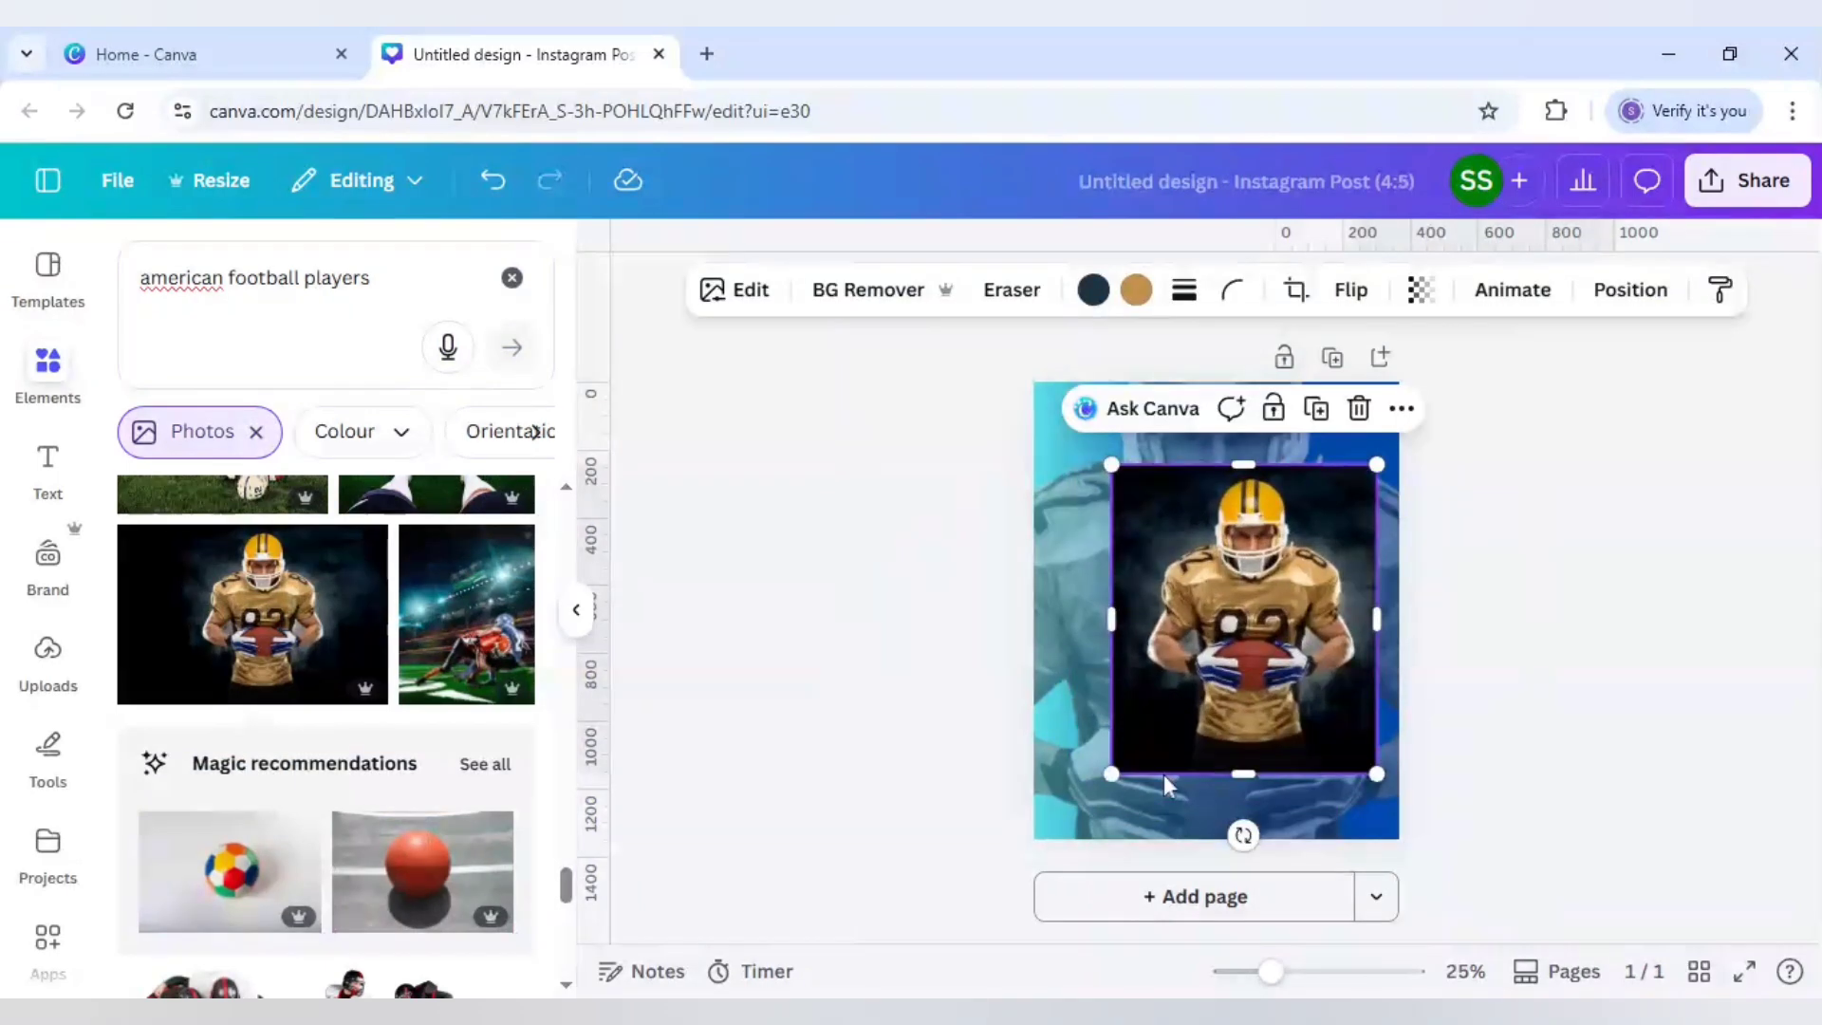
left_click_drag(1116, 774, 1054, 839)
mouse_move(1177, 792)
left_mouse_down()
mouse_move(1175, 814)
mouse_move(1175, 788)
left_mouse_up()
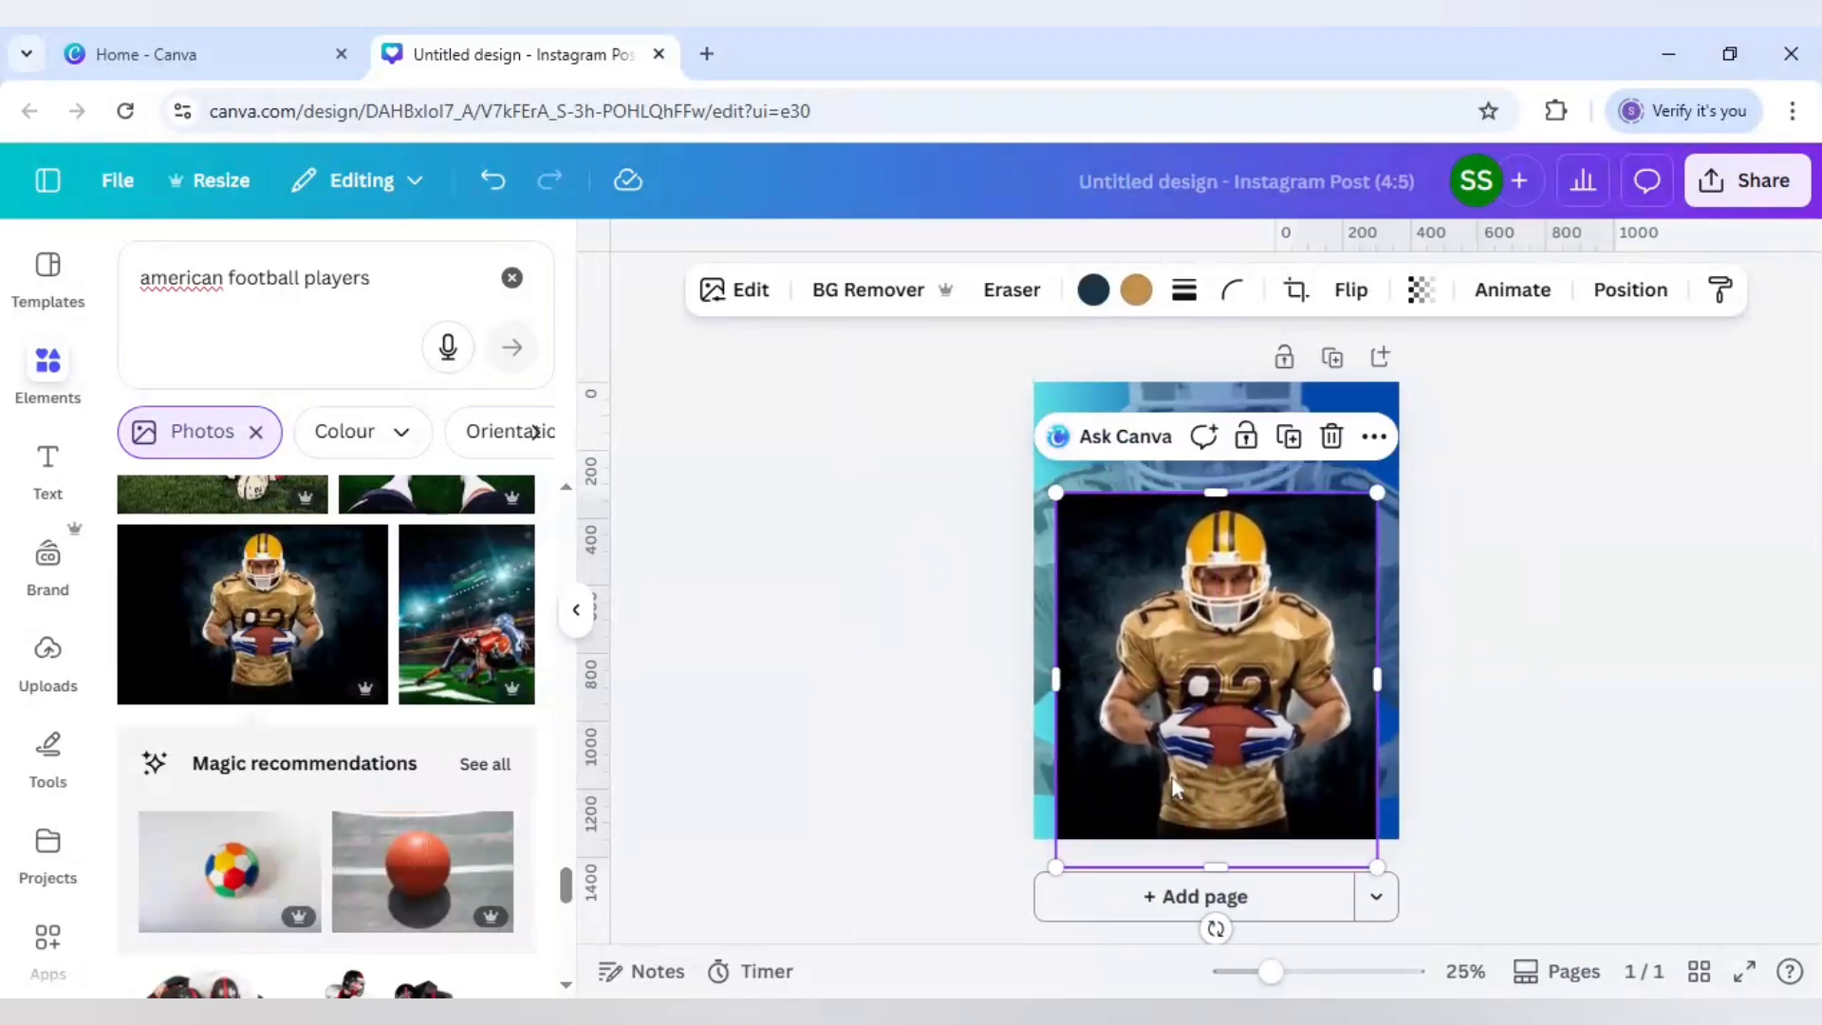
Step: Remove its black background and enlarge the cut-out player across the page width, bottom centre
left_click(866, 294)
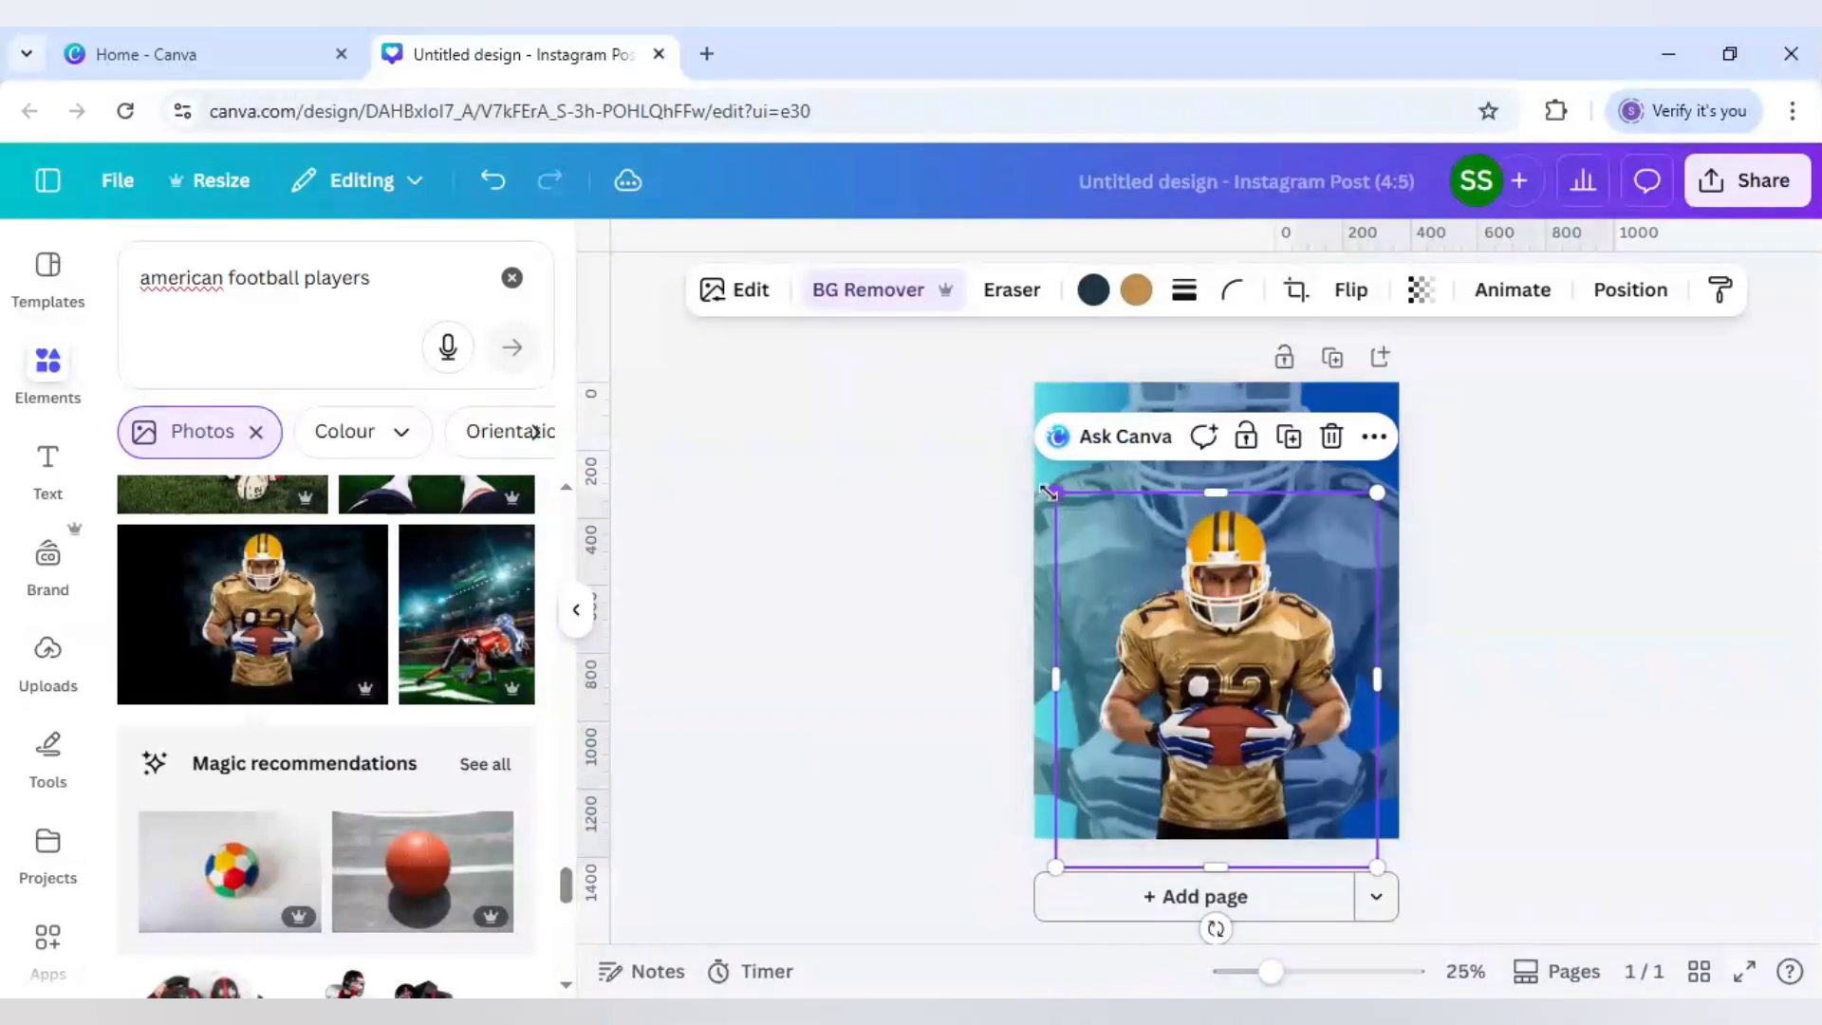
left_click_drag(1060, 496, 1028, 461)
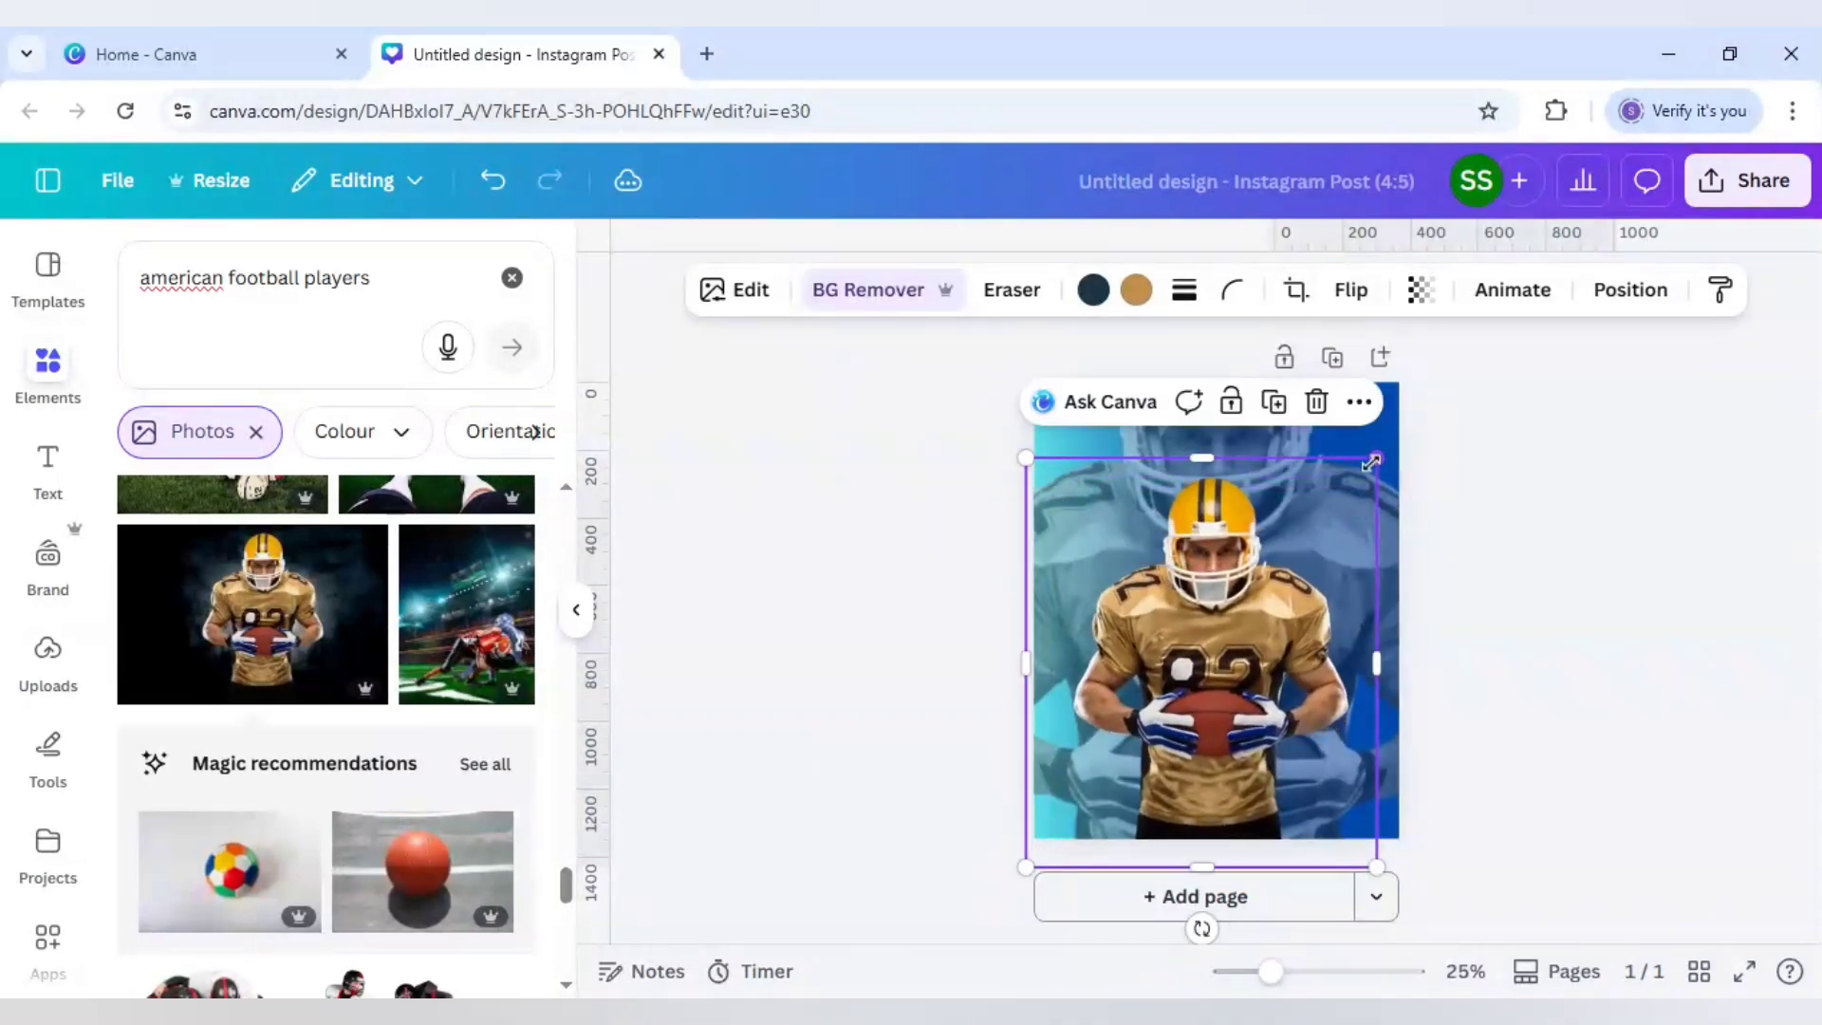
left_click_drag(1371, 462, 1399, 446)
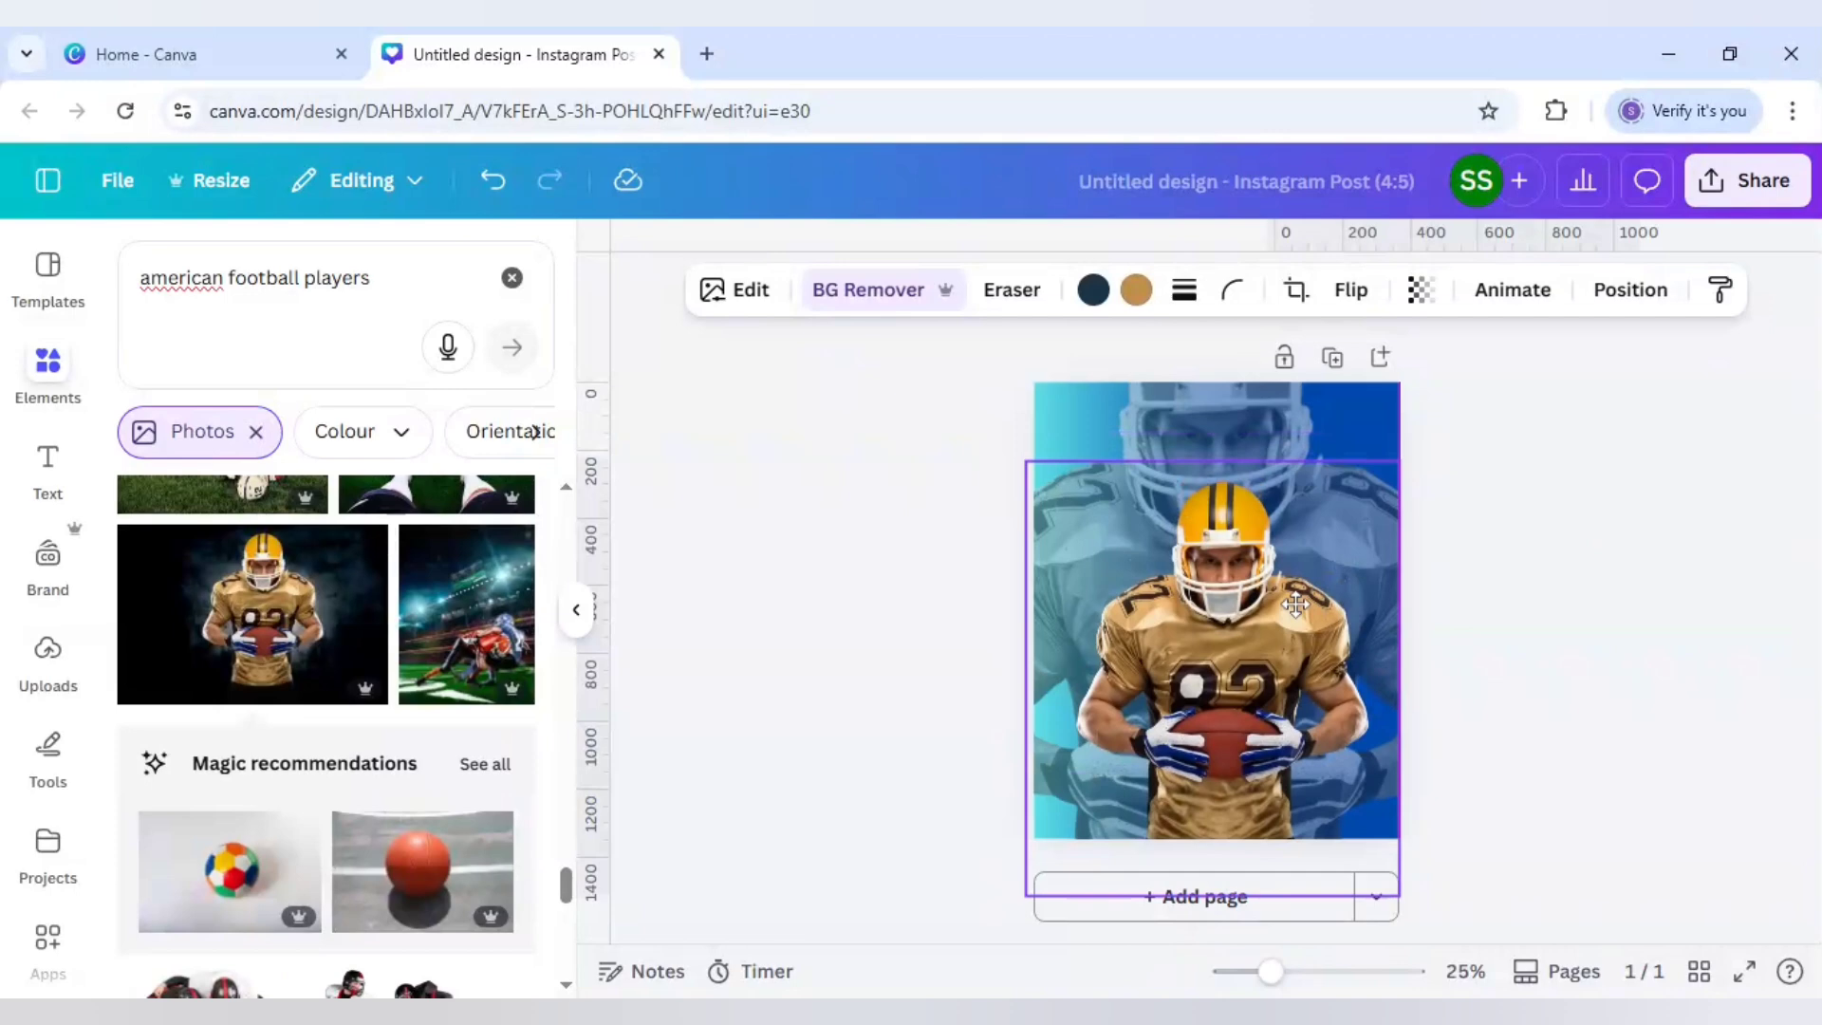
left_click_drag(1297, 603, 1299, 580)
left_click(1490, 581)
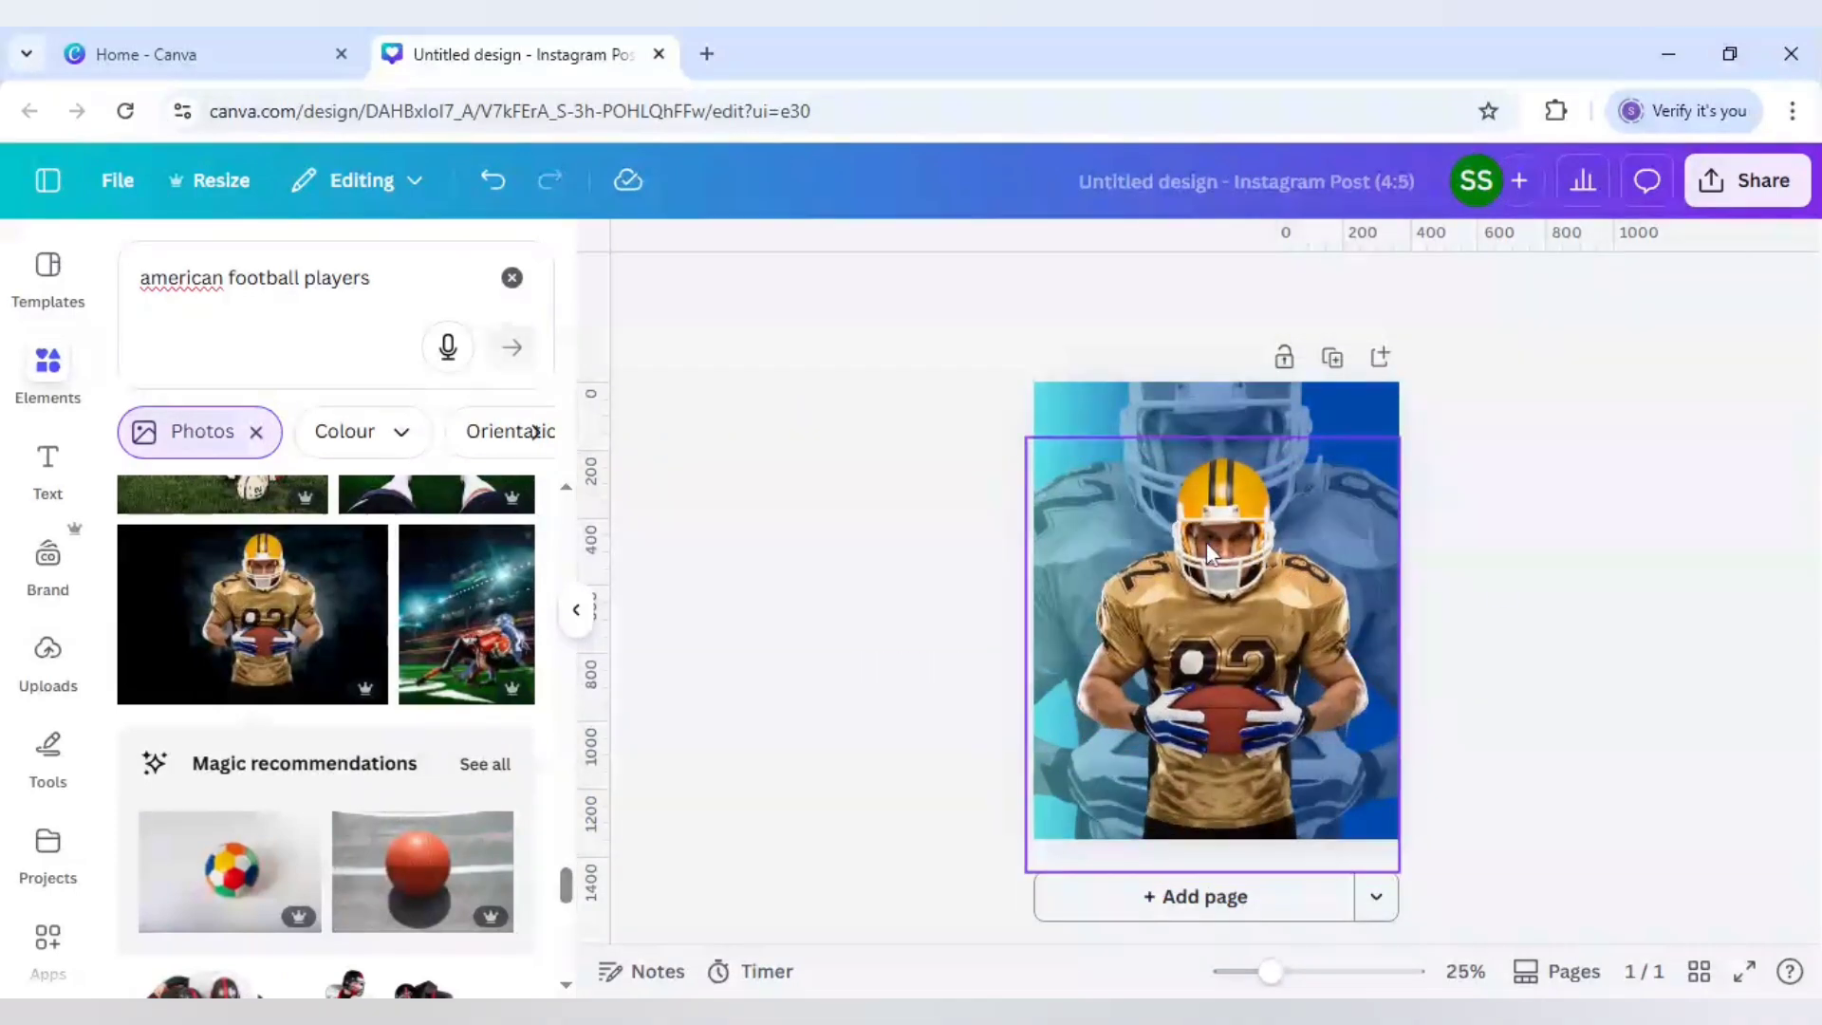
left_click(1277, 568)
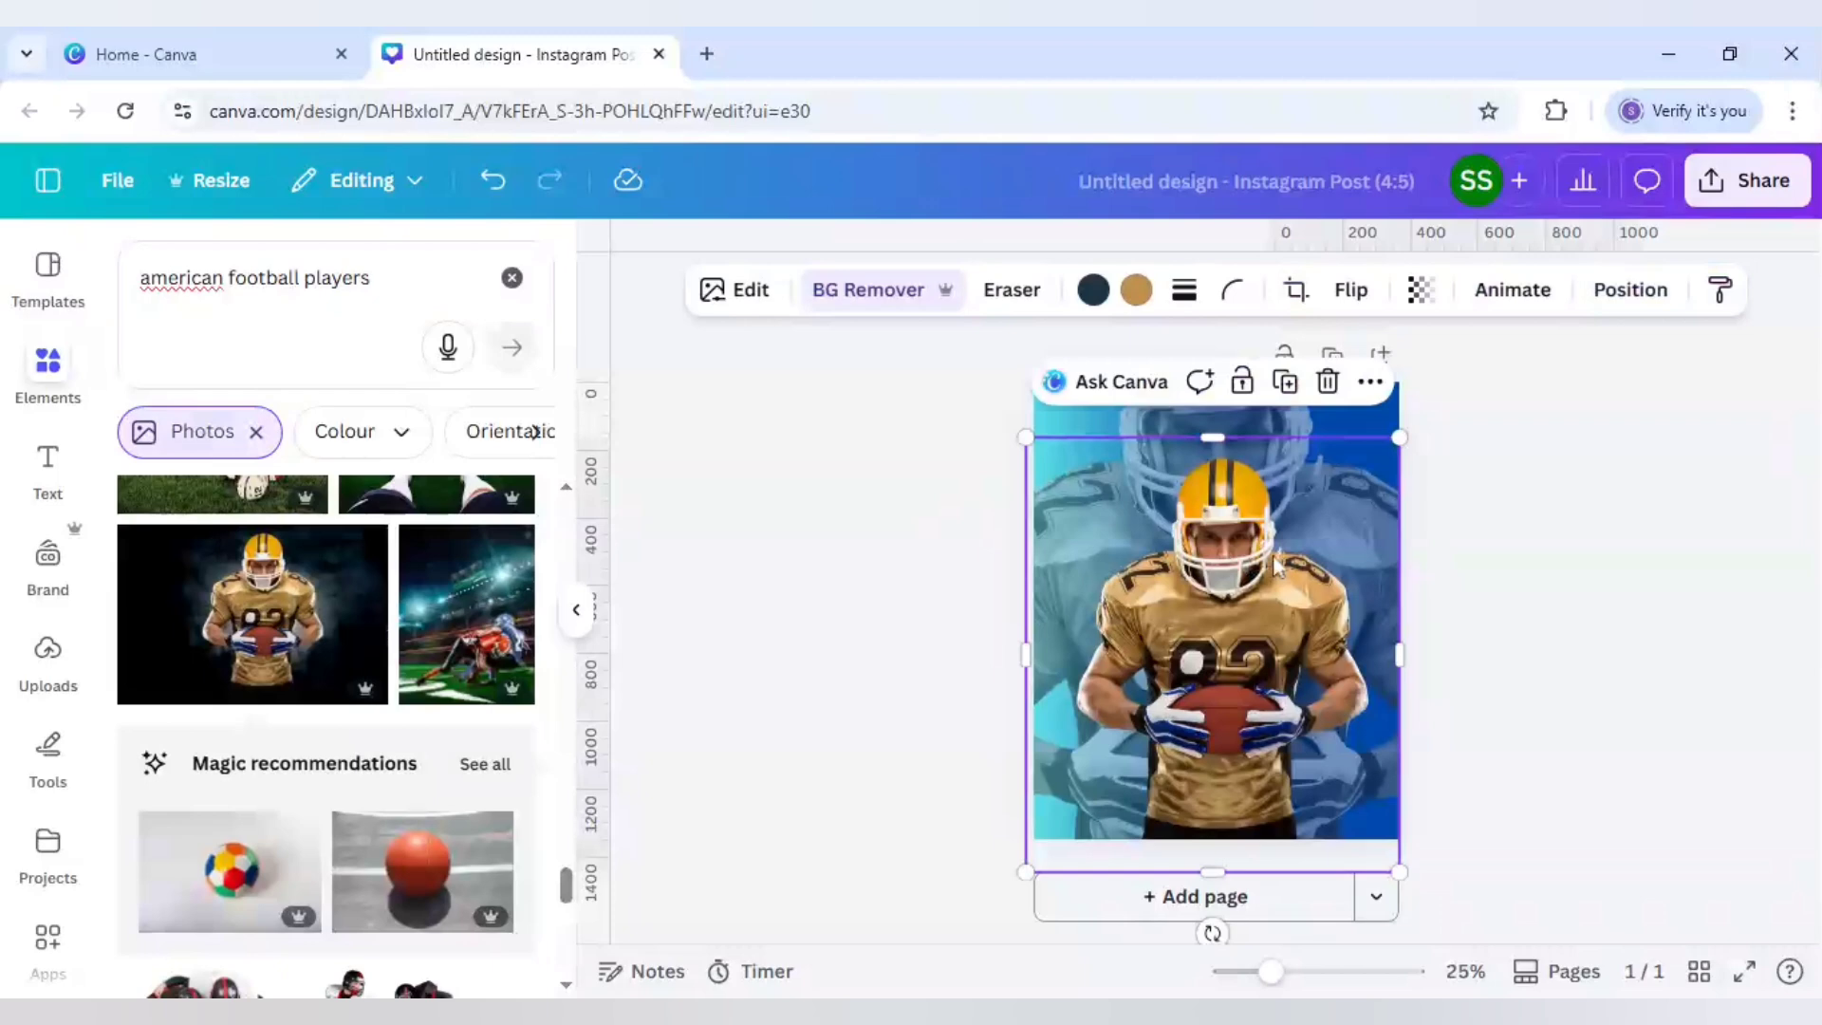
Step: Add a rectangle with R, widen it and move it over the player's torso
key("r")
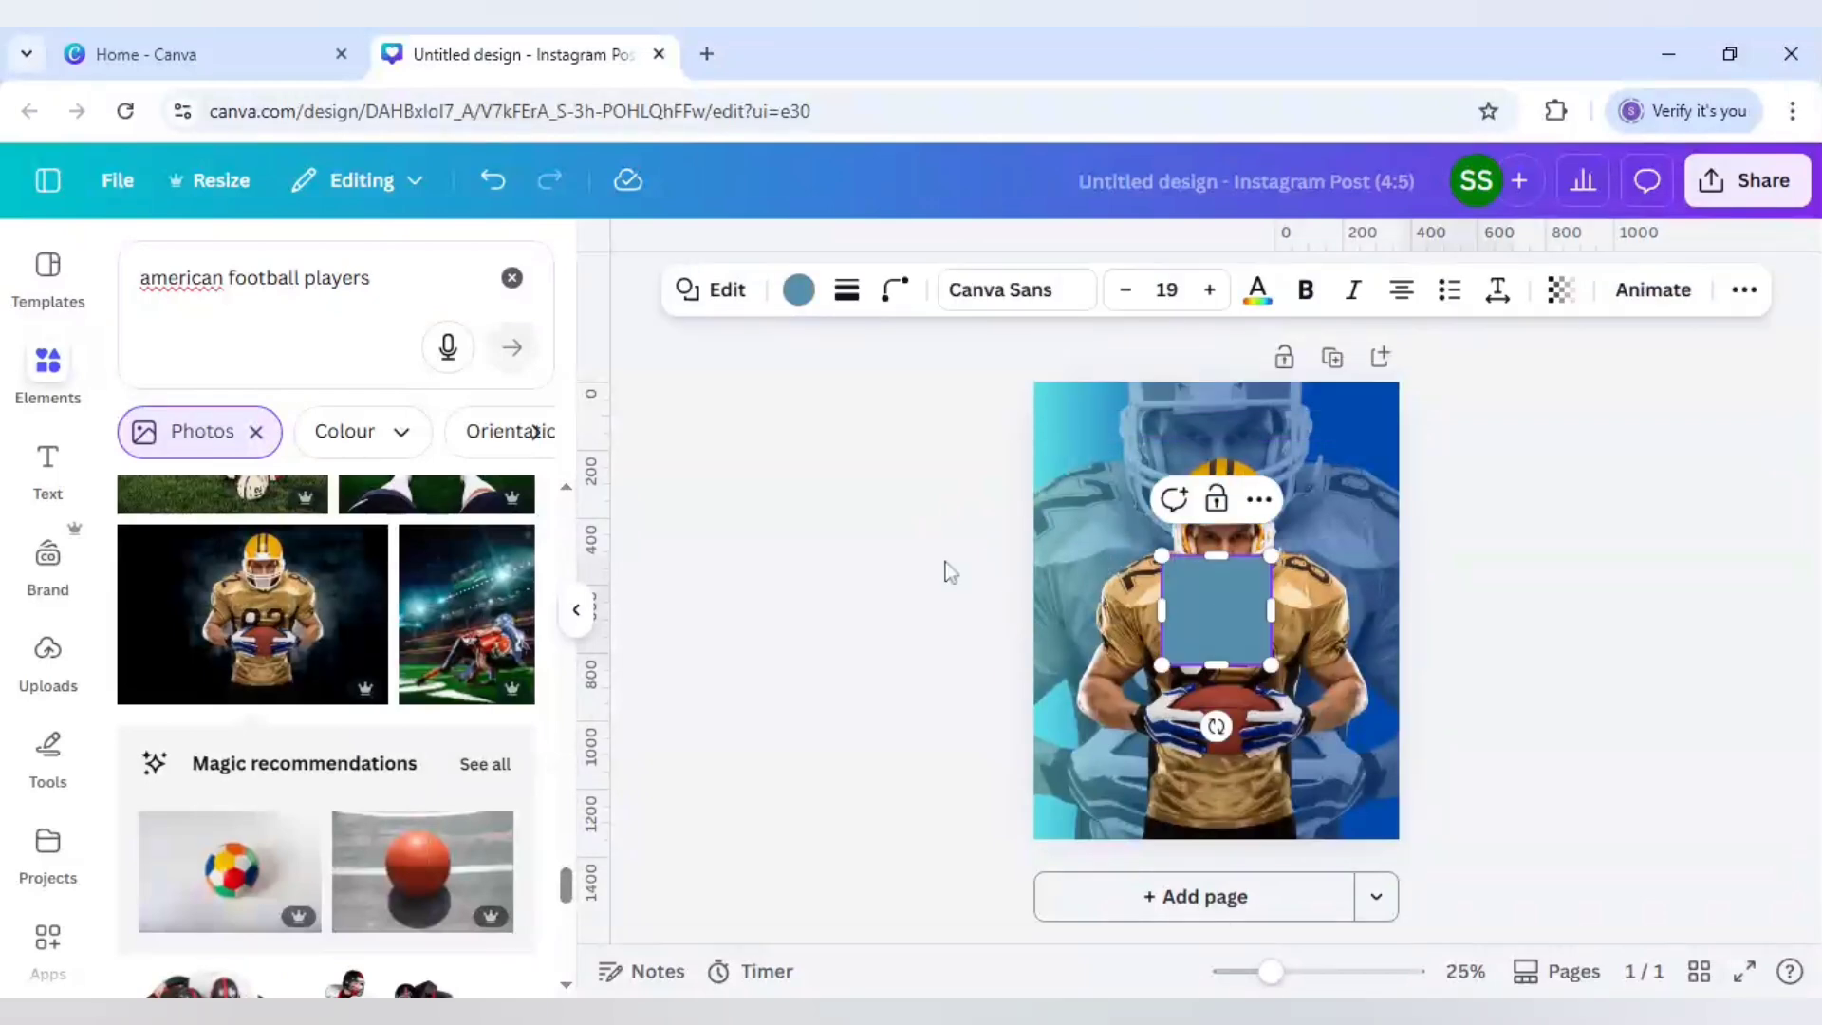
left_click(947, 562)
left_click(1237, 603)
left_click_drag(1270, 612, 1364, 613)
left_click_drag(1162, 619, 1070, 619)
left_click_drag(1227, 645, 1232, 796)
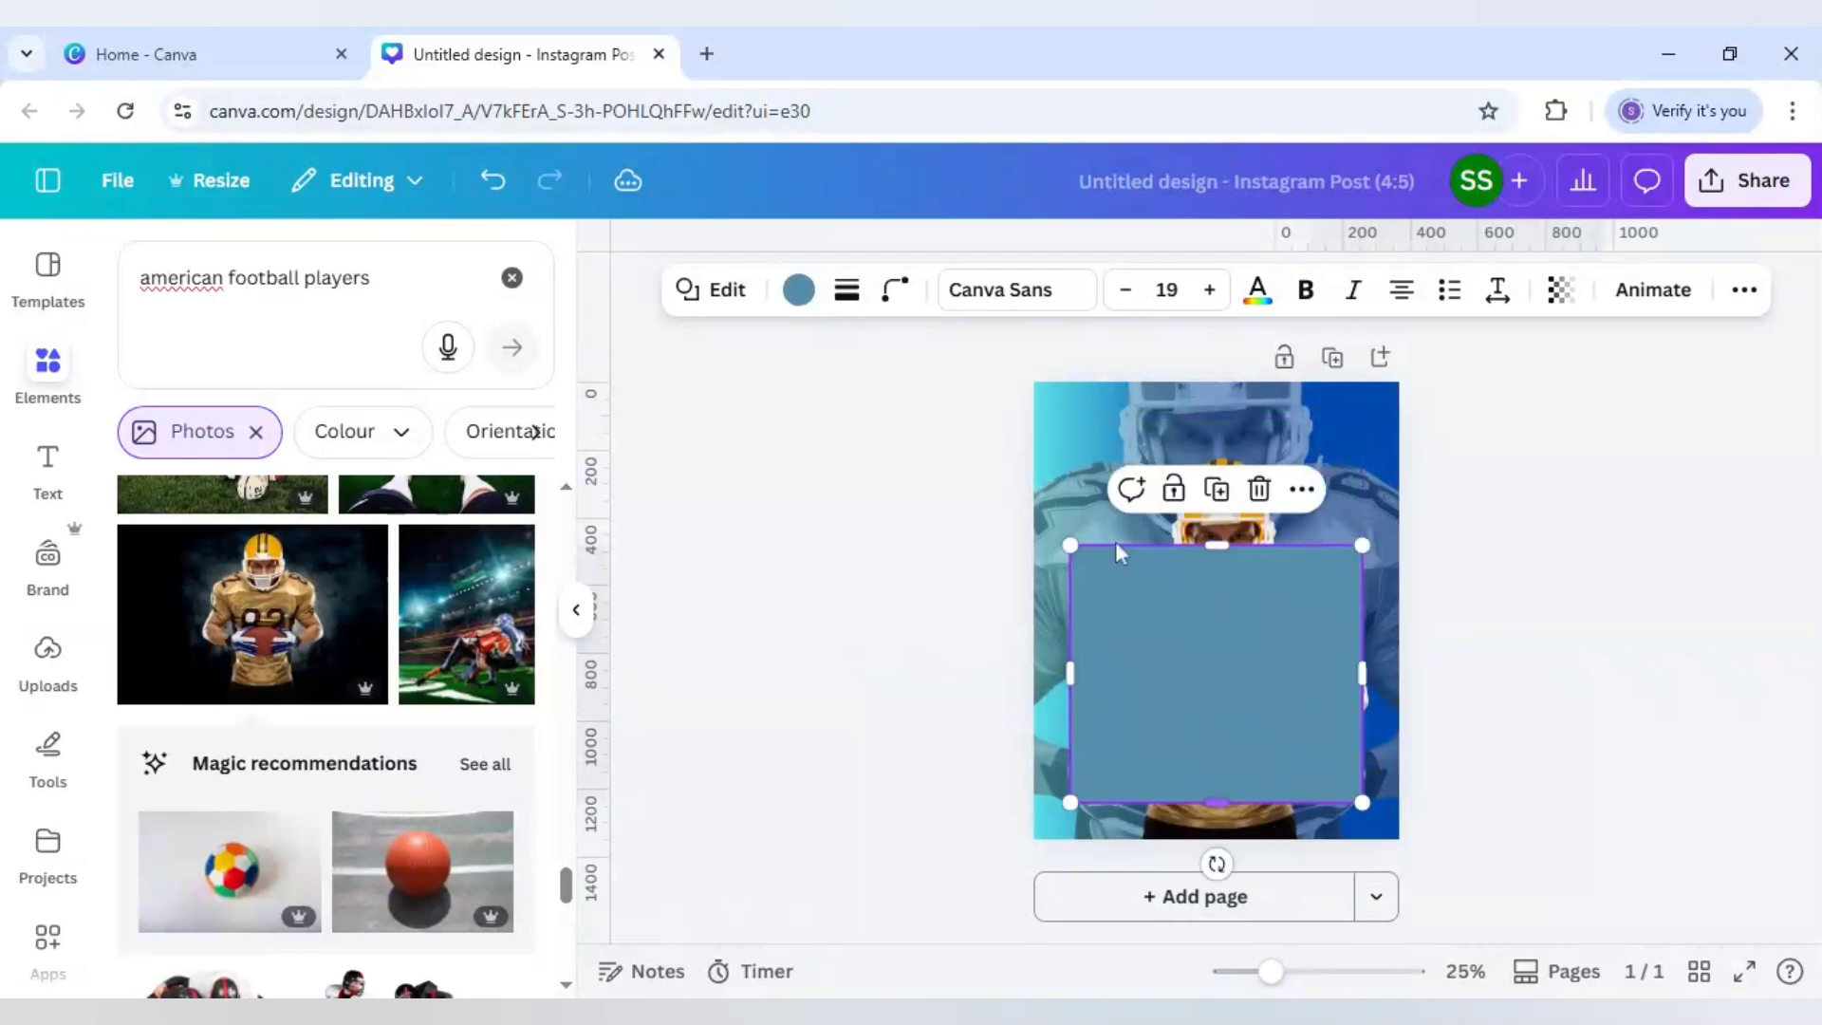
Step: Give the rectangle no fill and a solid white weight-20 outline, sized about 888 × 787
left_click(799, 292)
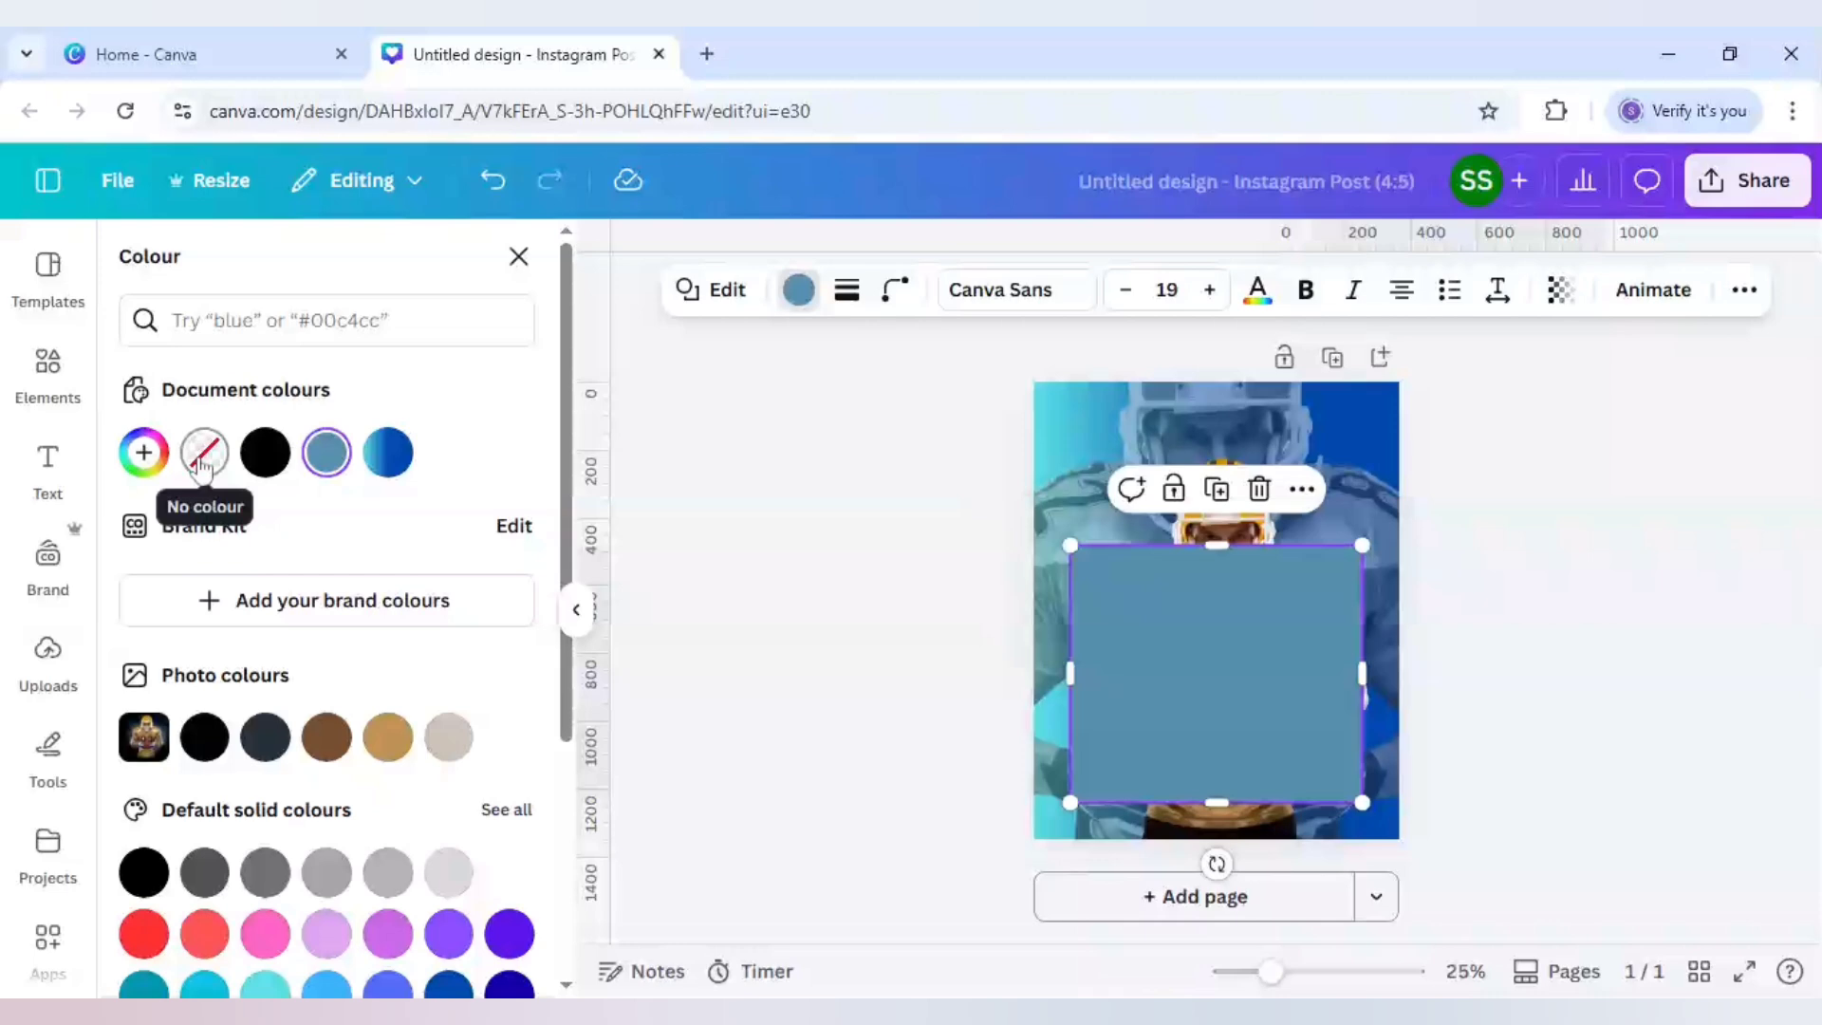
left_click(201, 466)
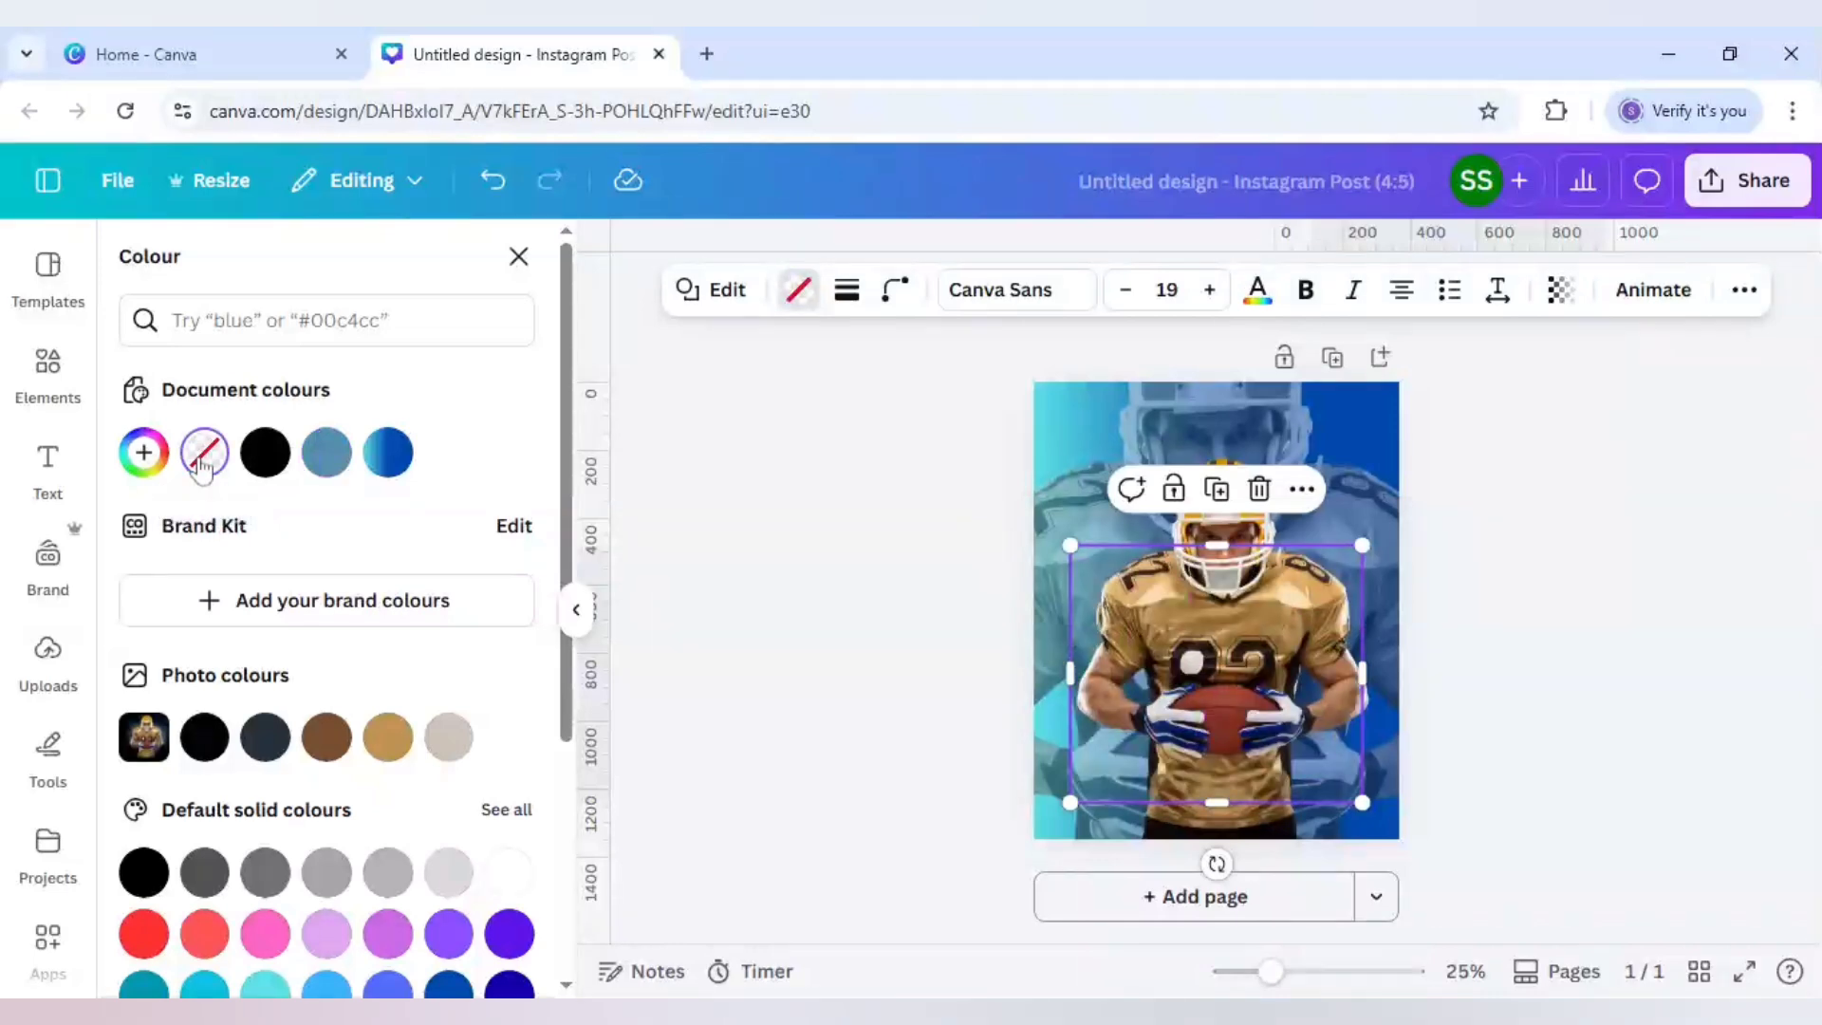
left_click(847, 294)
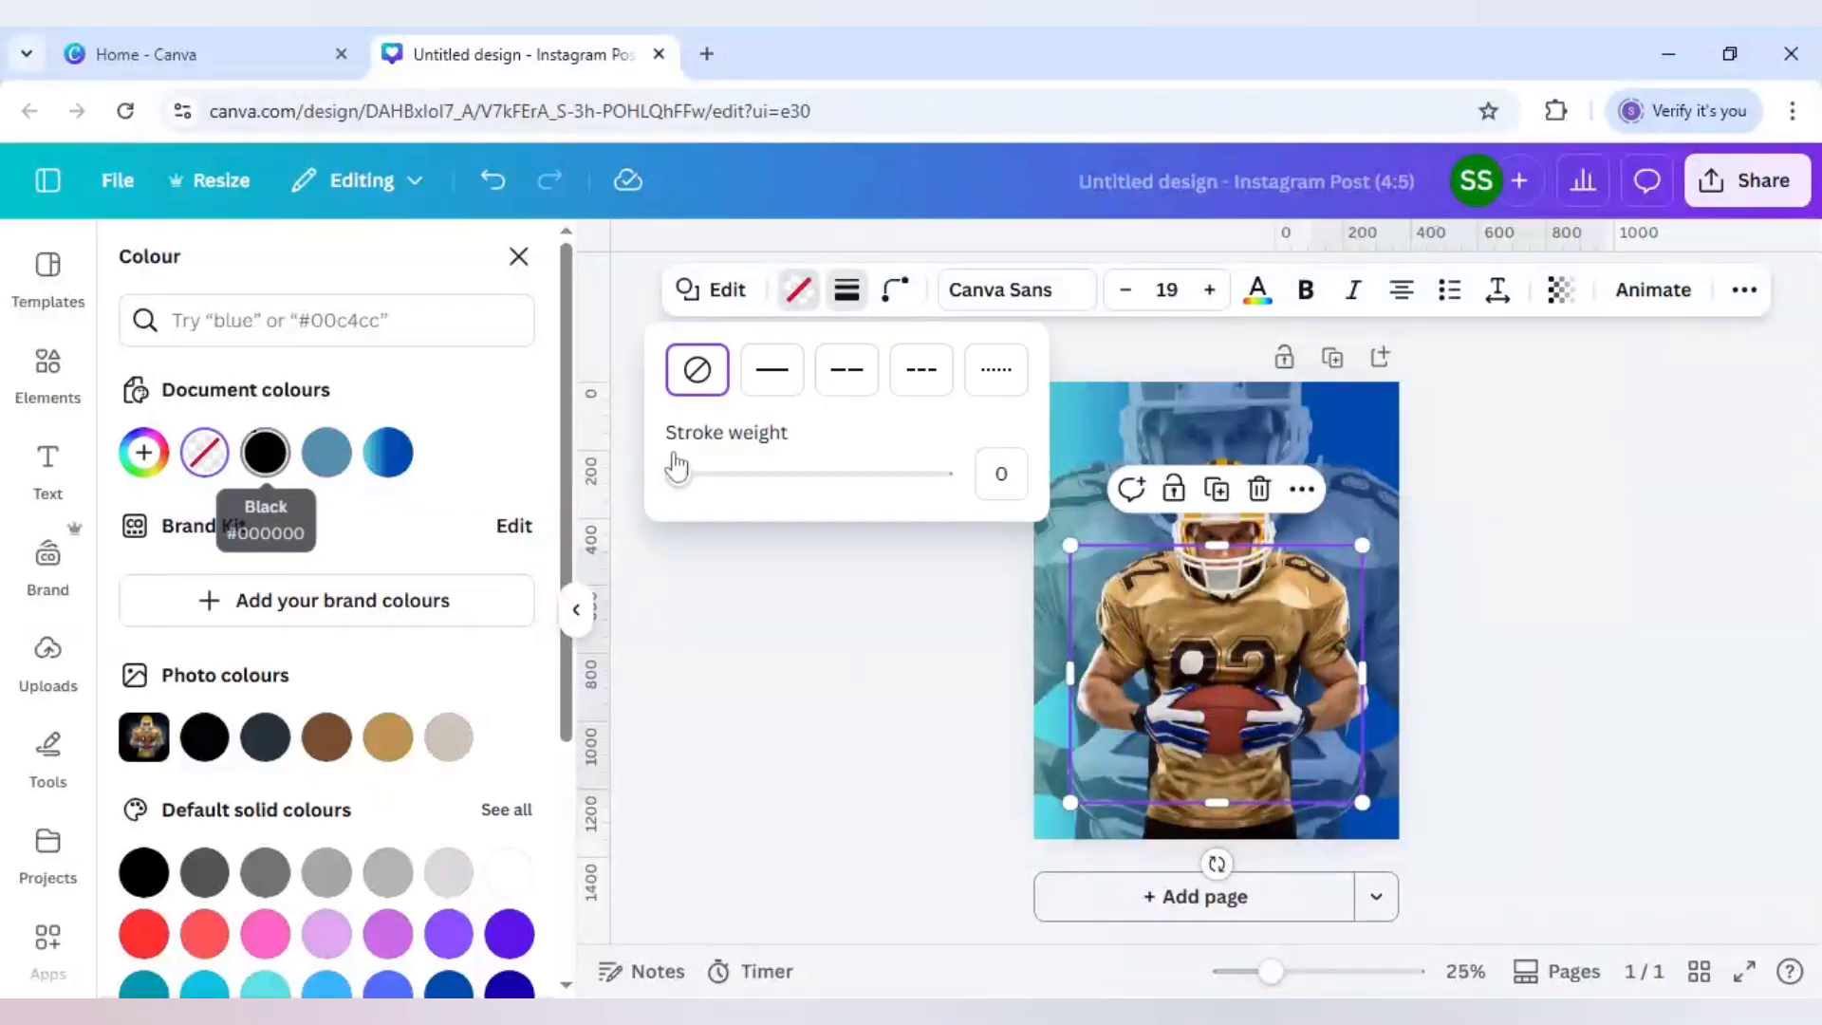
left_click(772, 369)
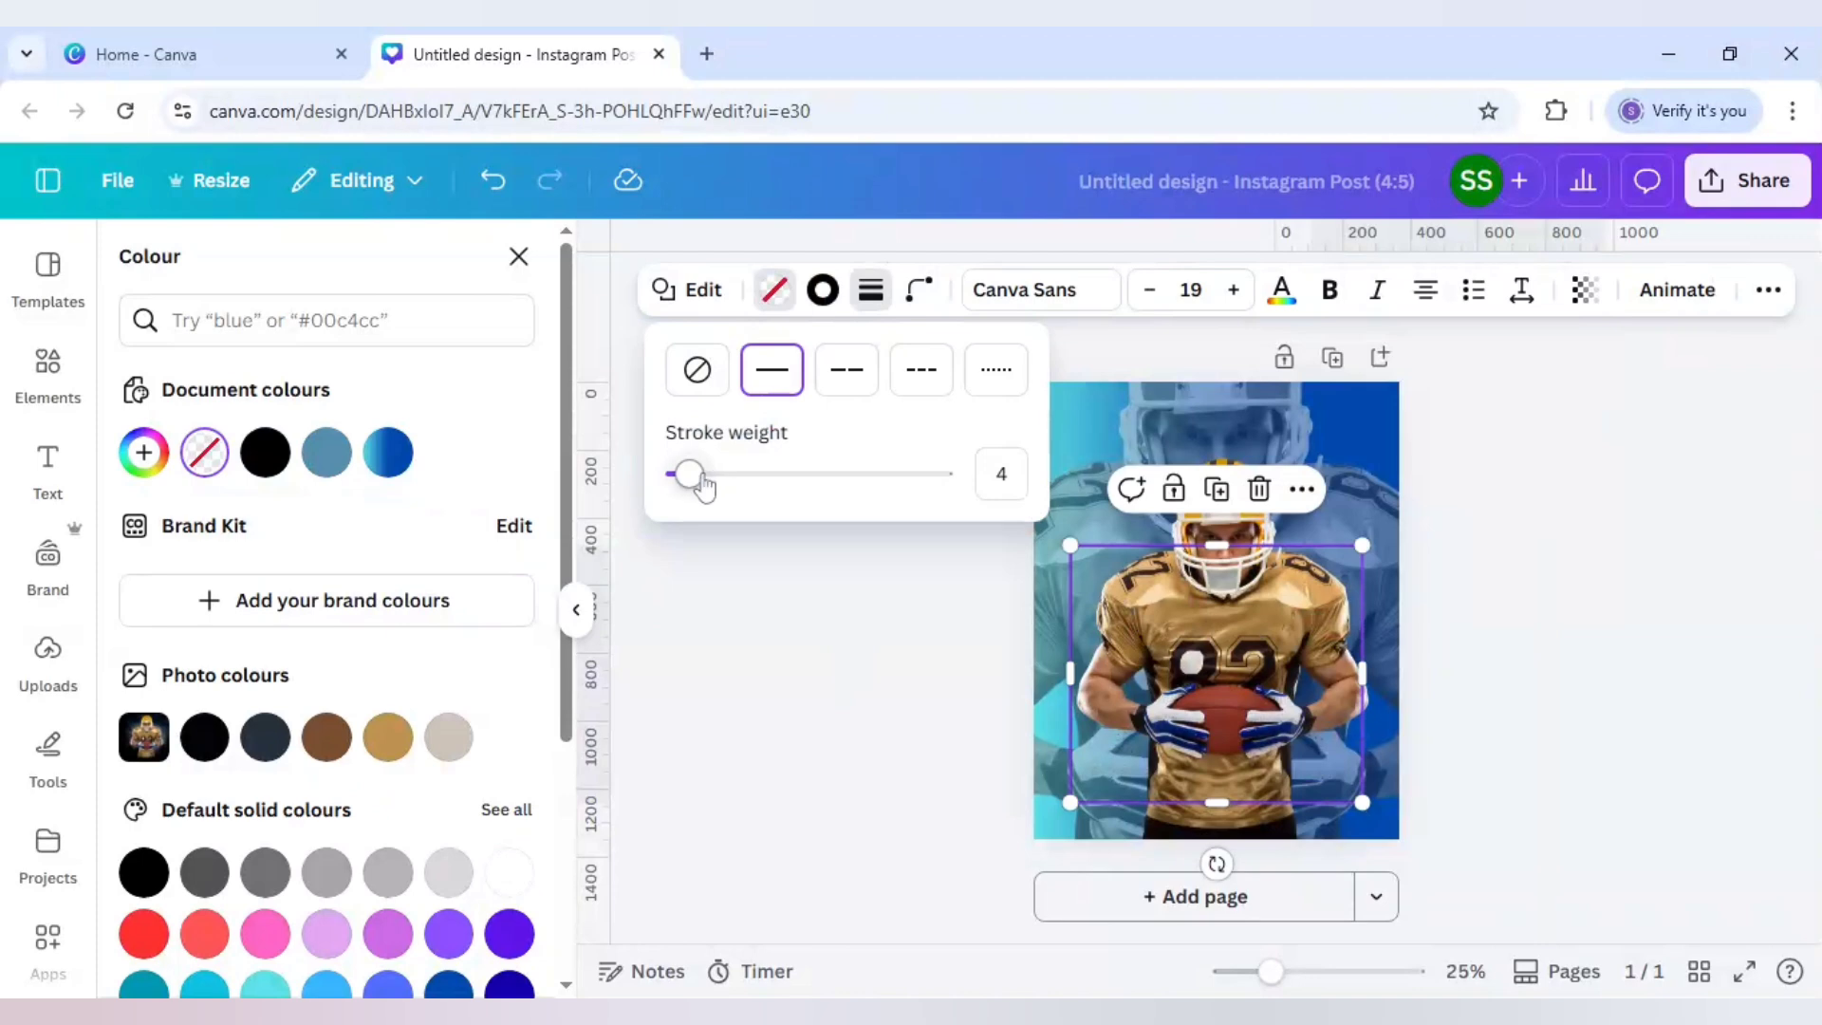
left_click_drag(703, 486, 733, 488)
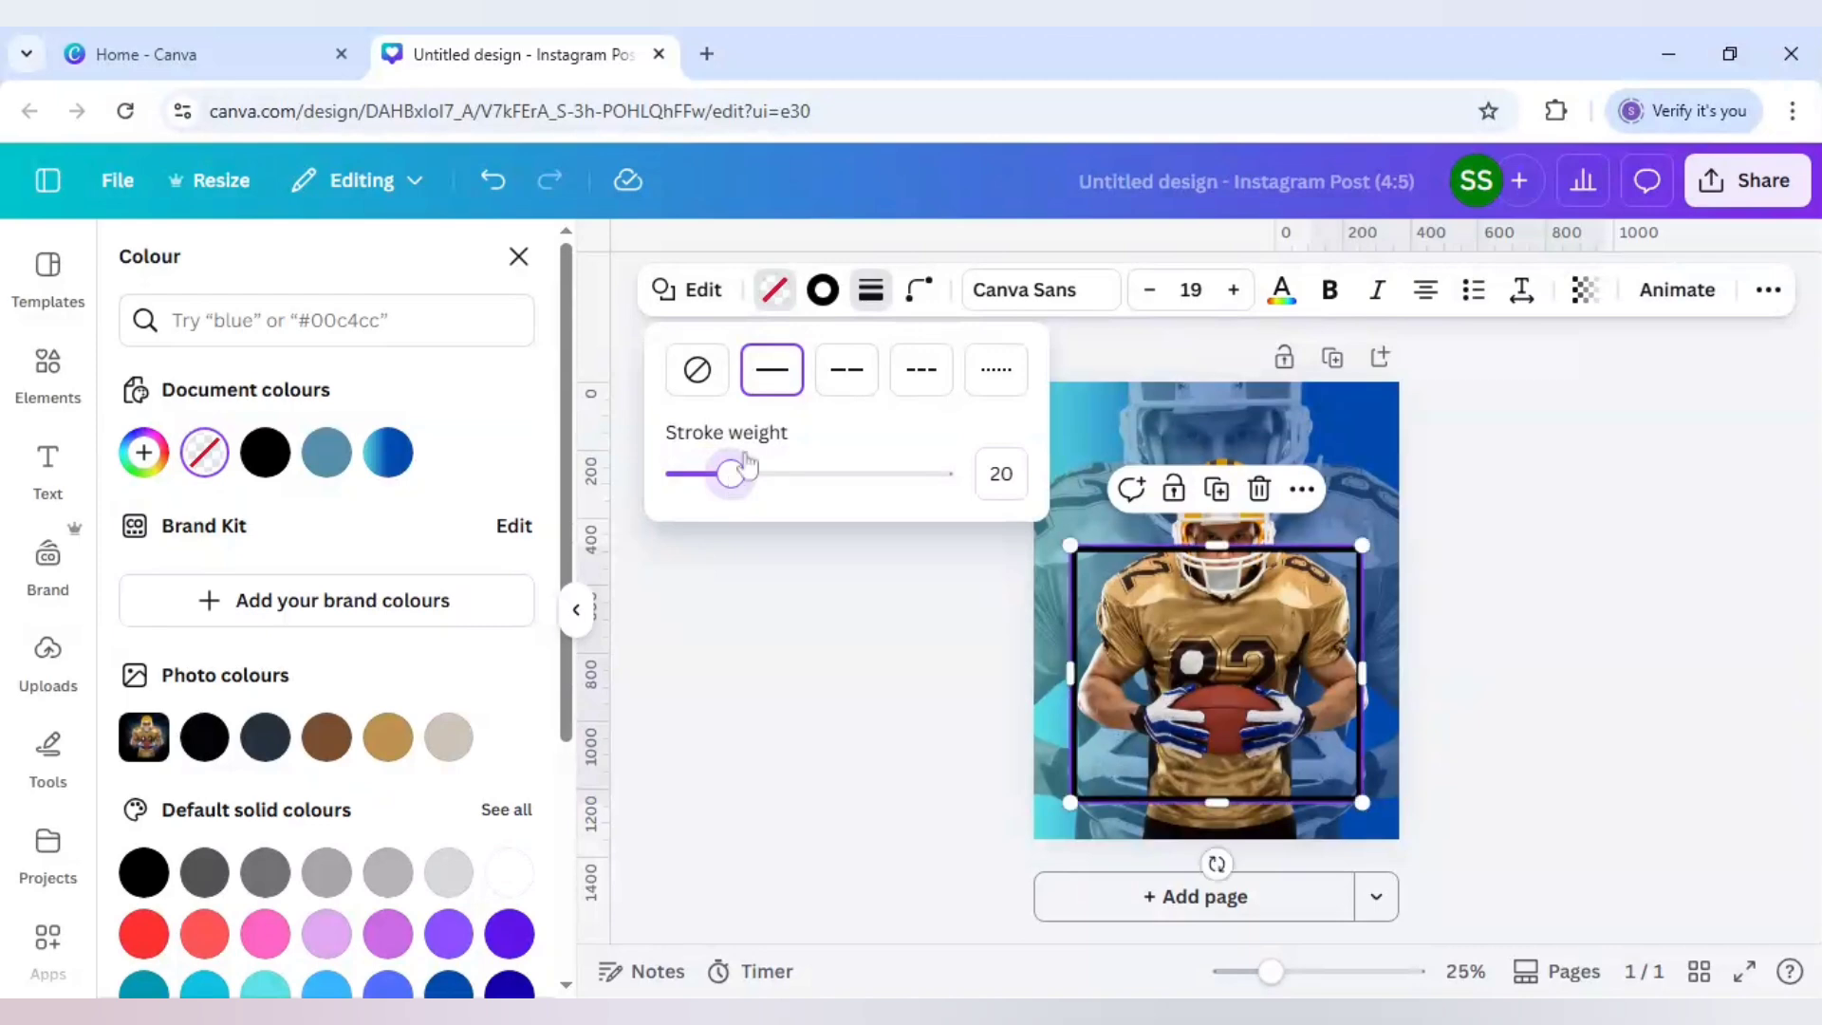
left_click(822, 293)
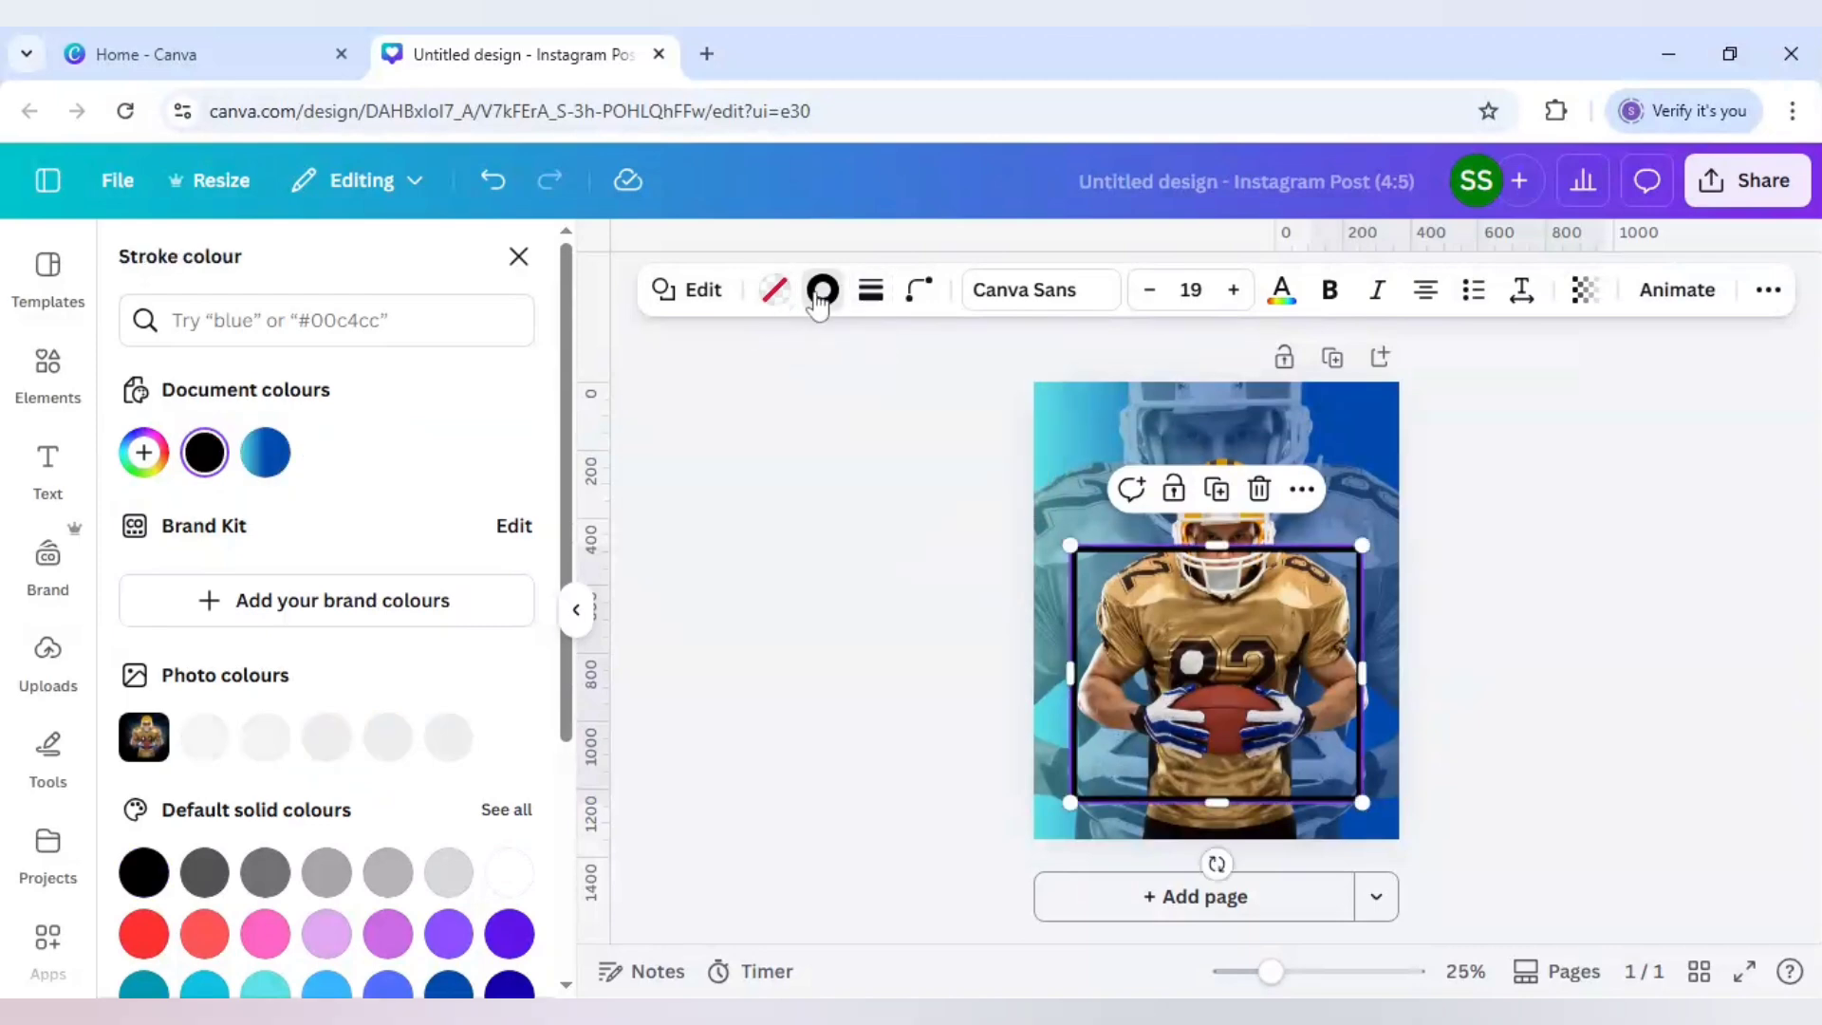
left_click(510, 871)
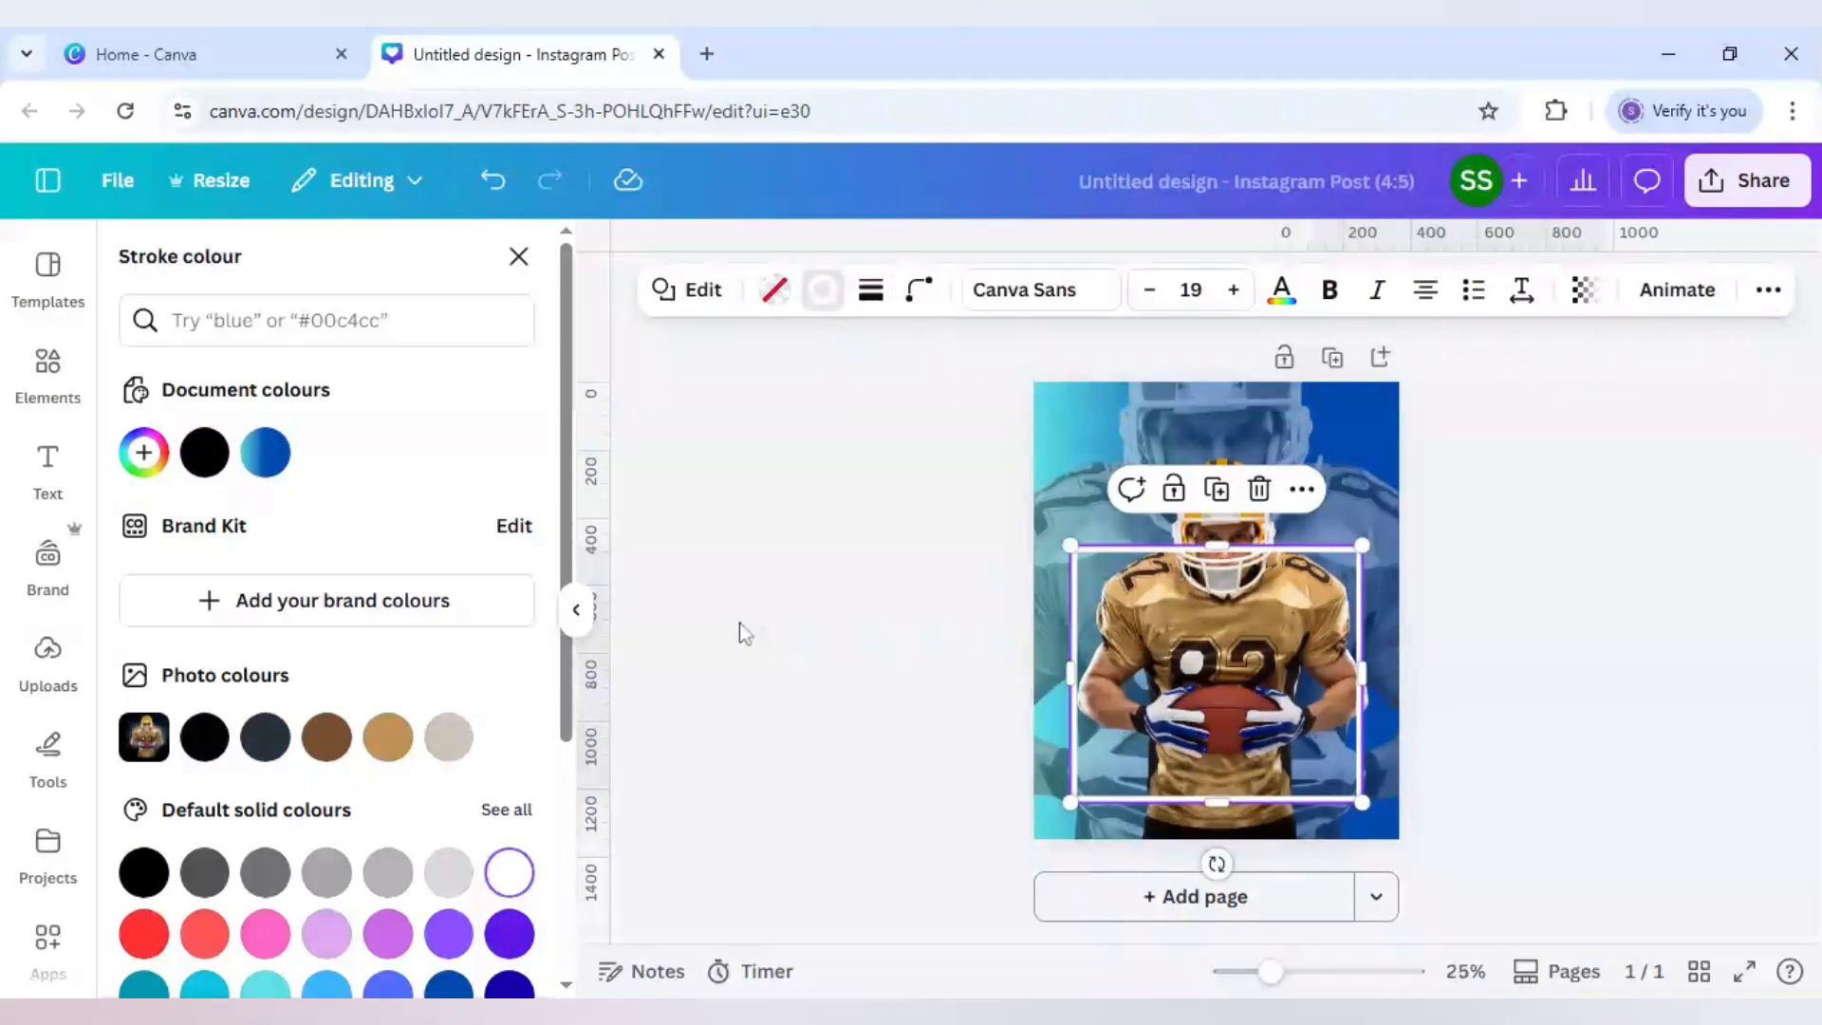
key("Escape")
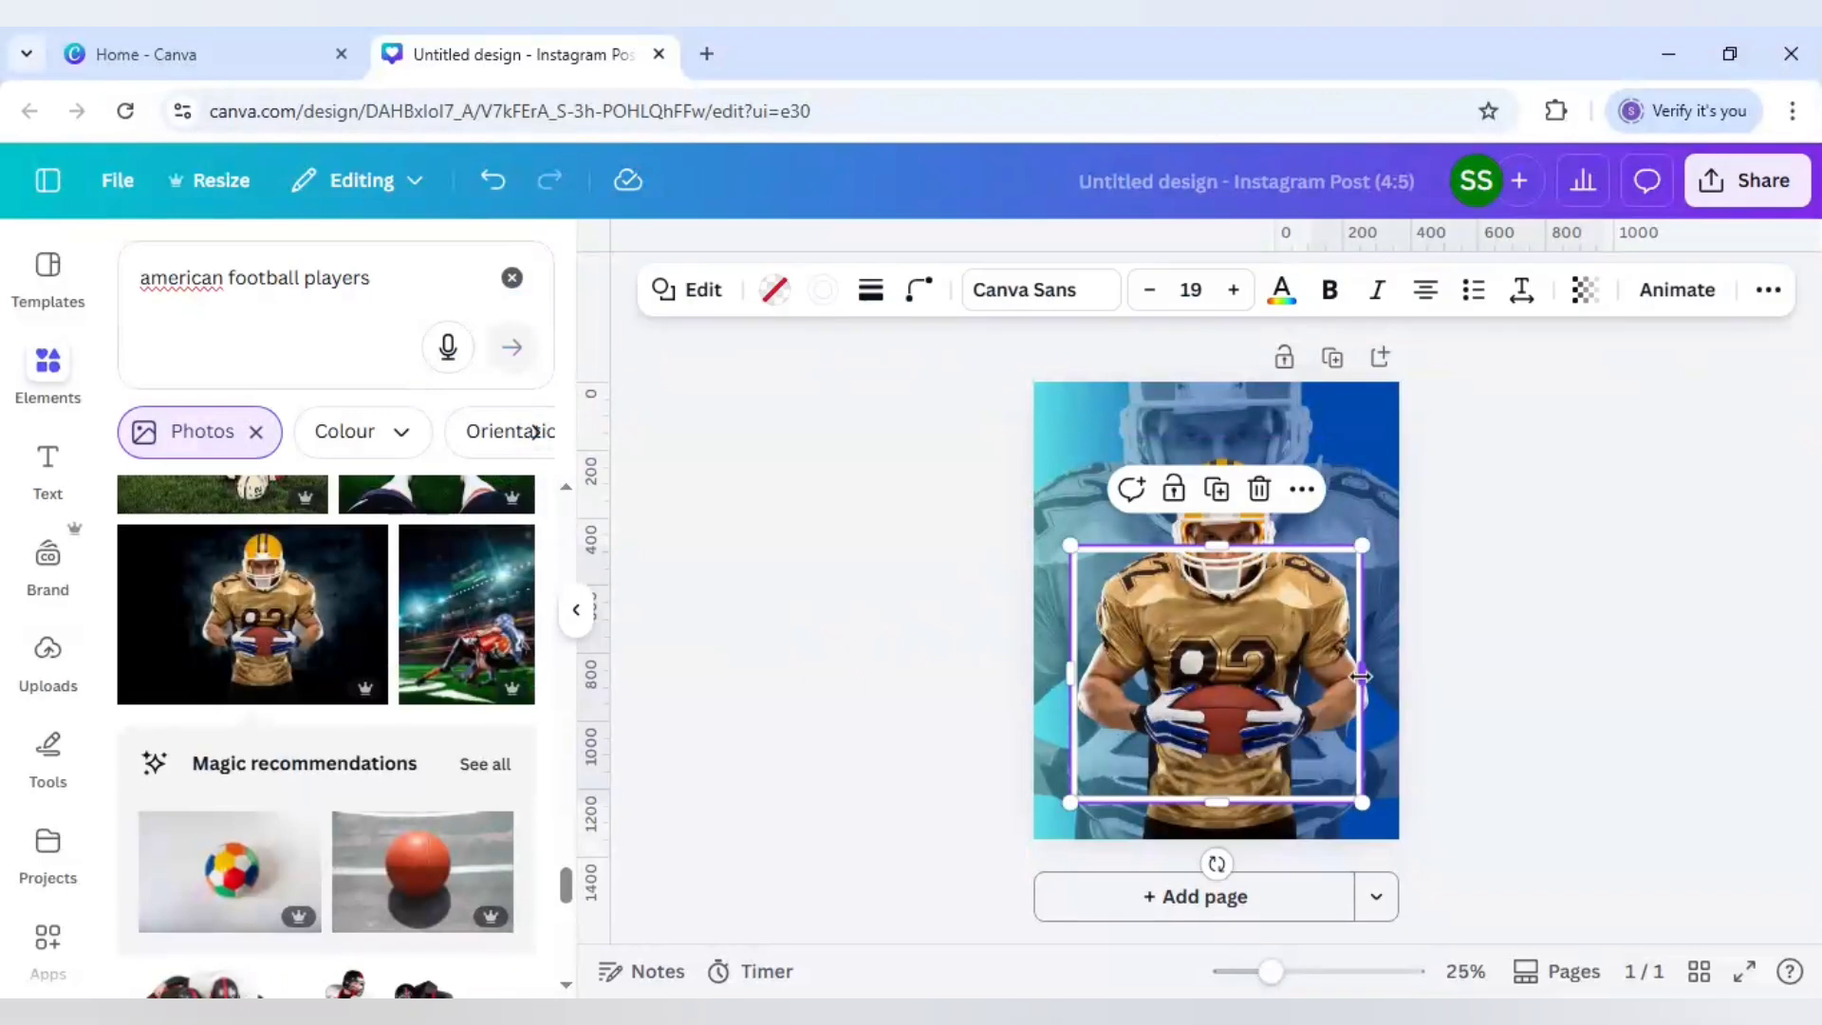
left_click_drag(1362, 675, 1368, 676)
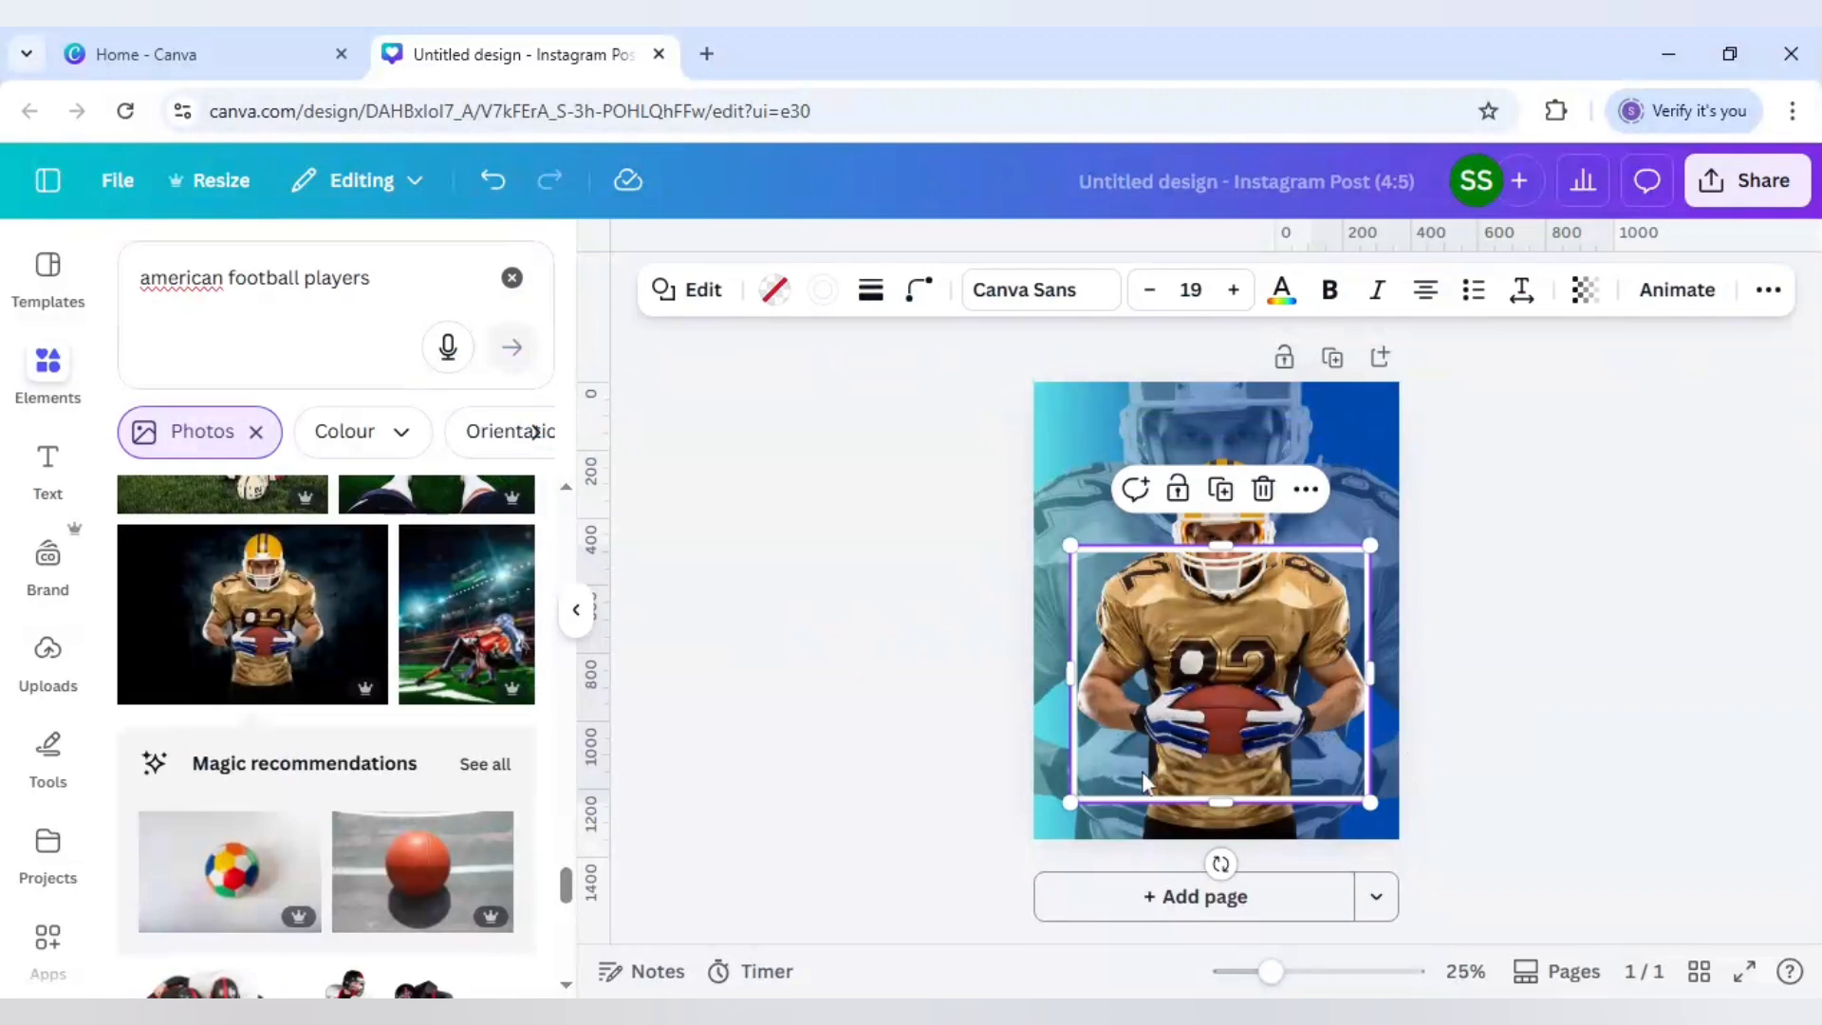
left_click_drag(1215, 804, 1216, 816)
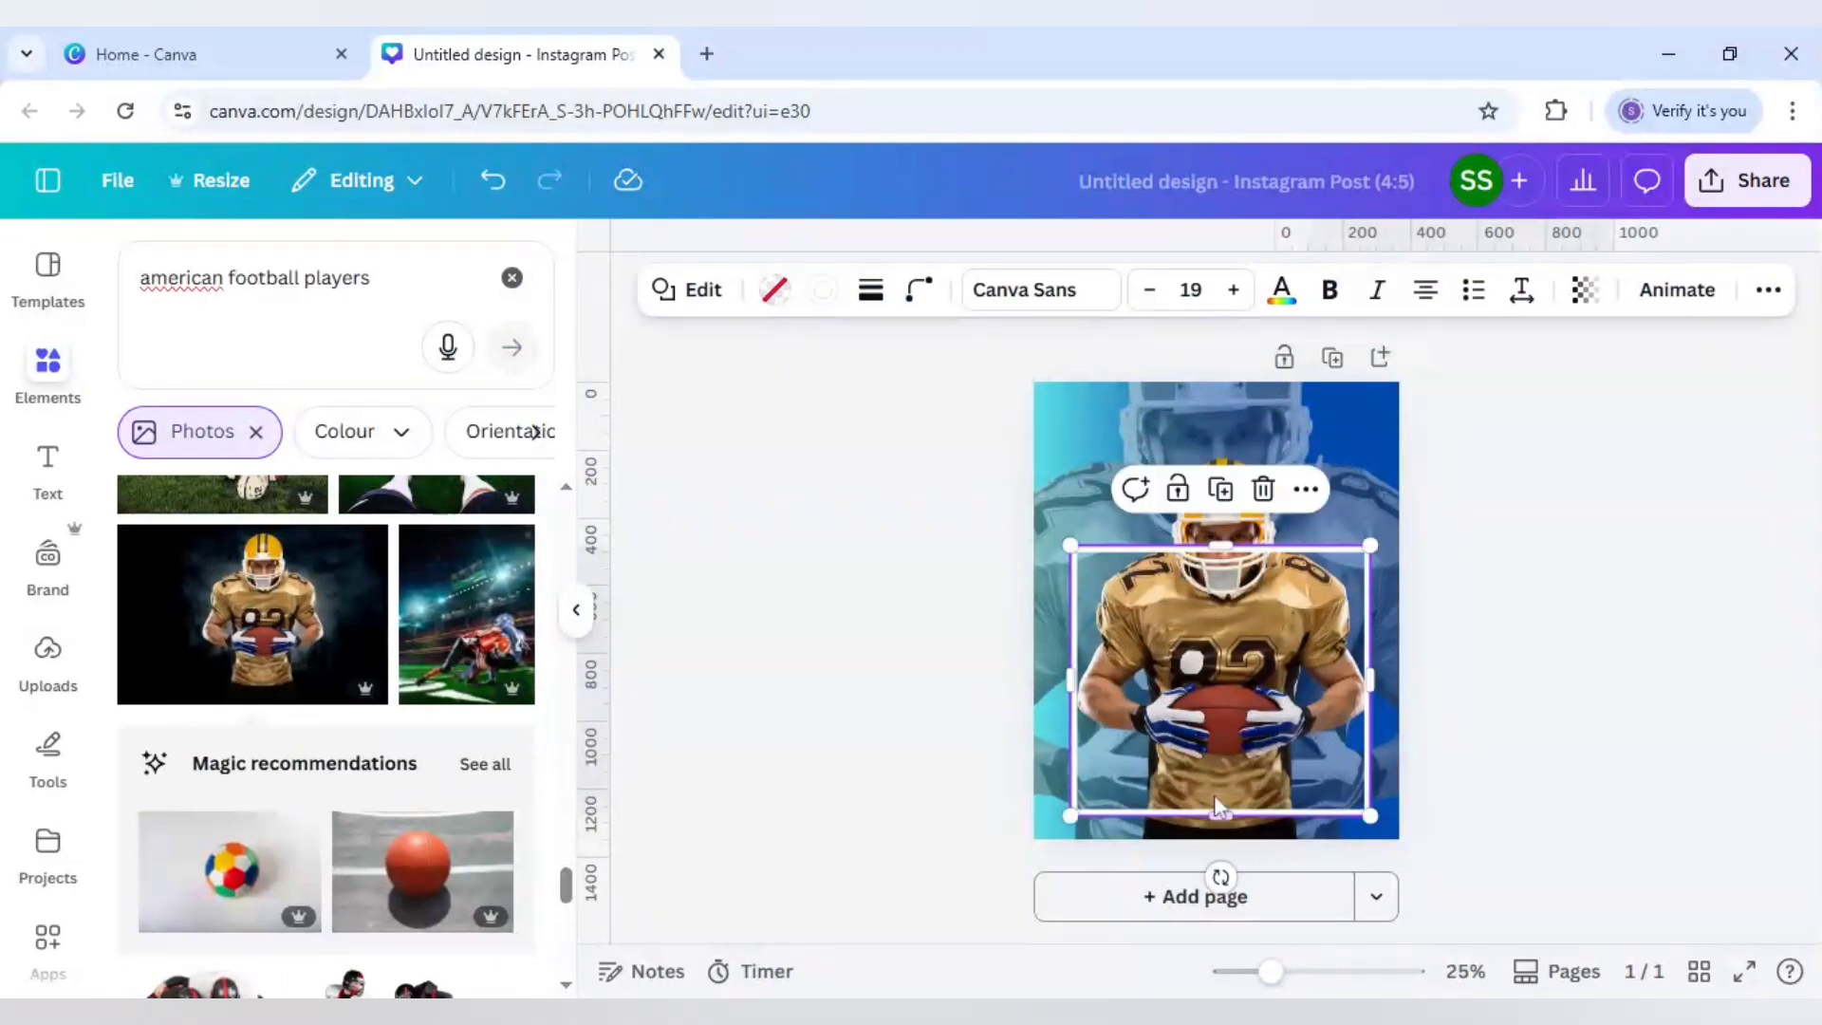
Step: Switch the box's fill to a white linear gradient with four colour stops
left_click(775, 300)
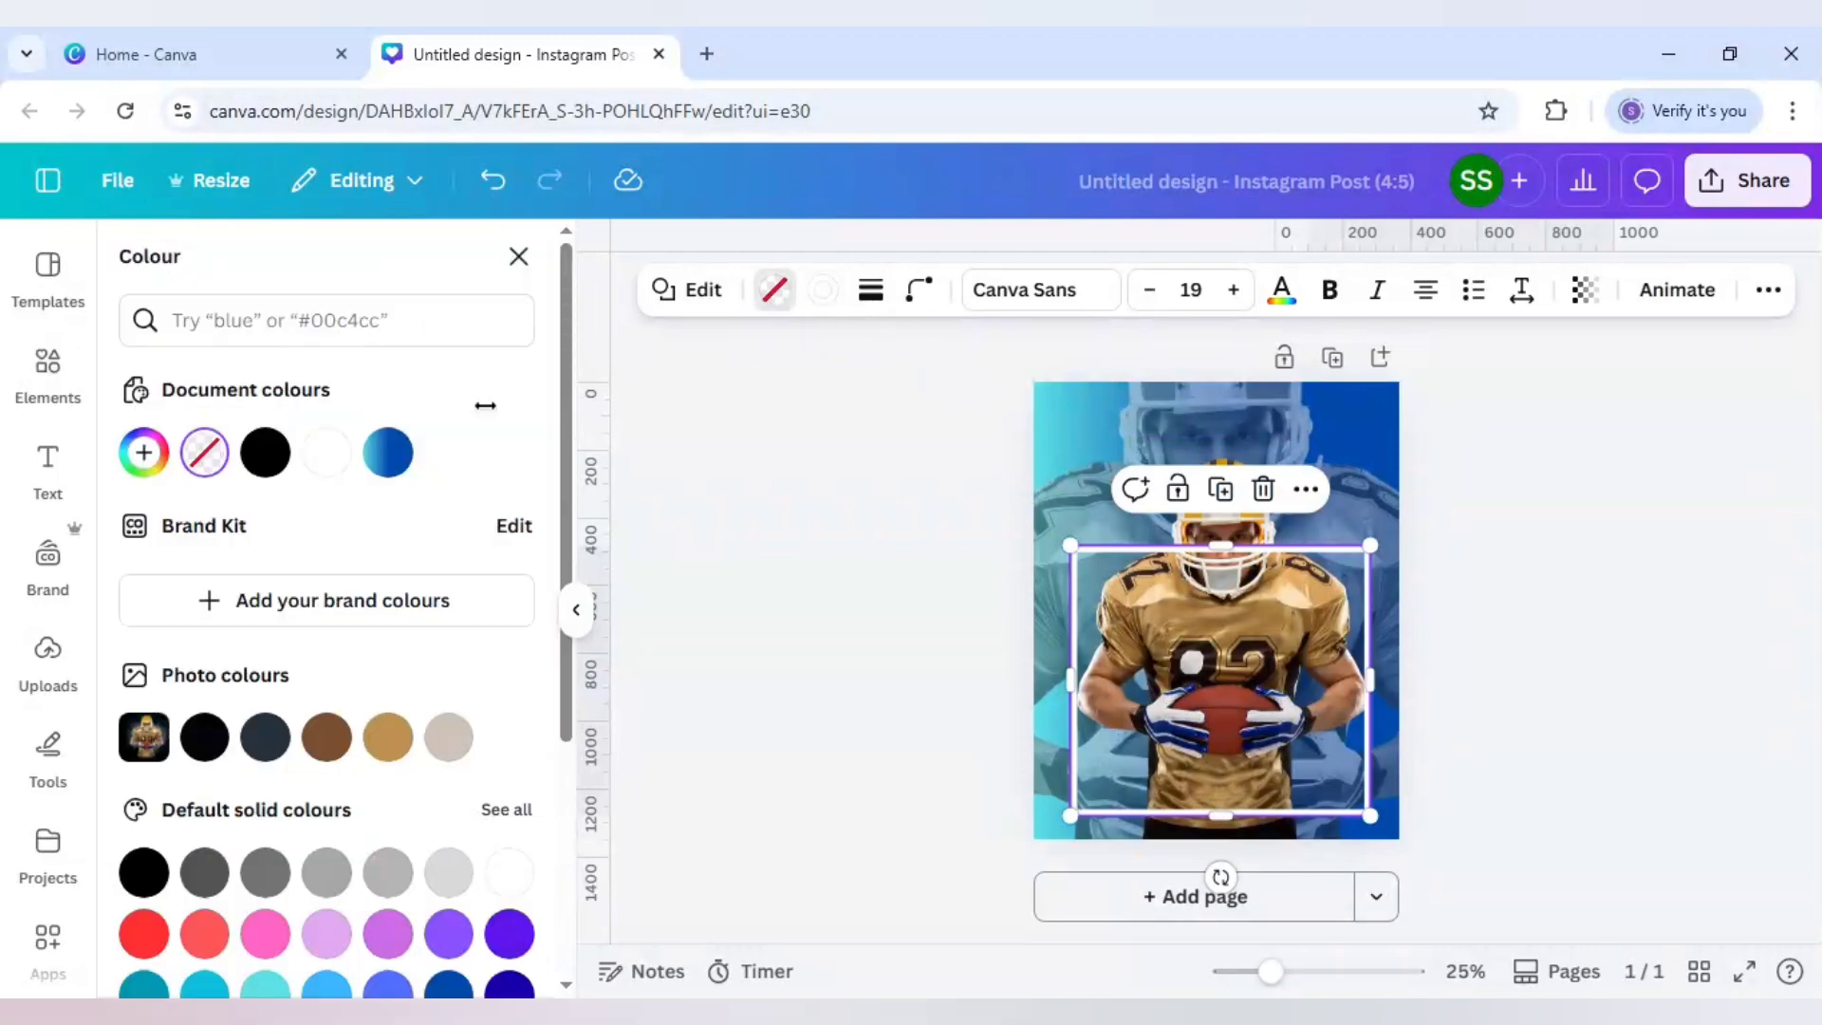
left_click(144, 453)
left_click(393, 531)
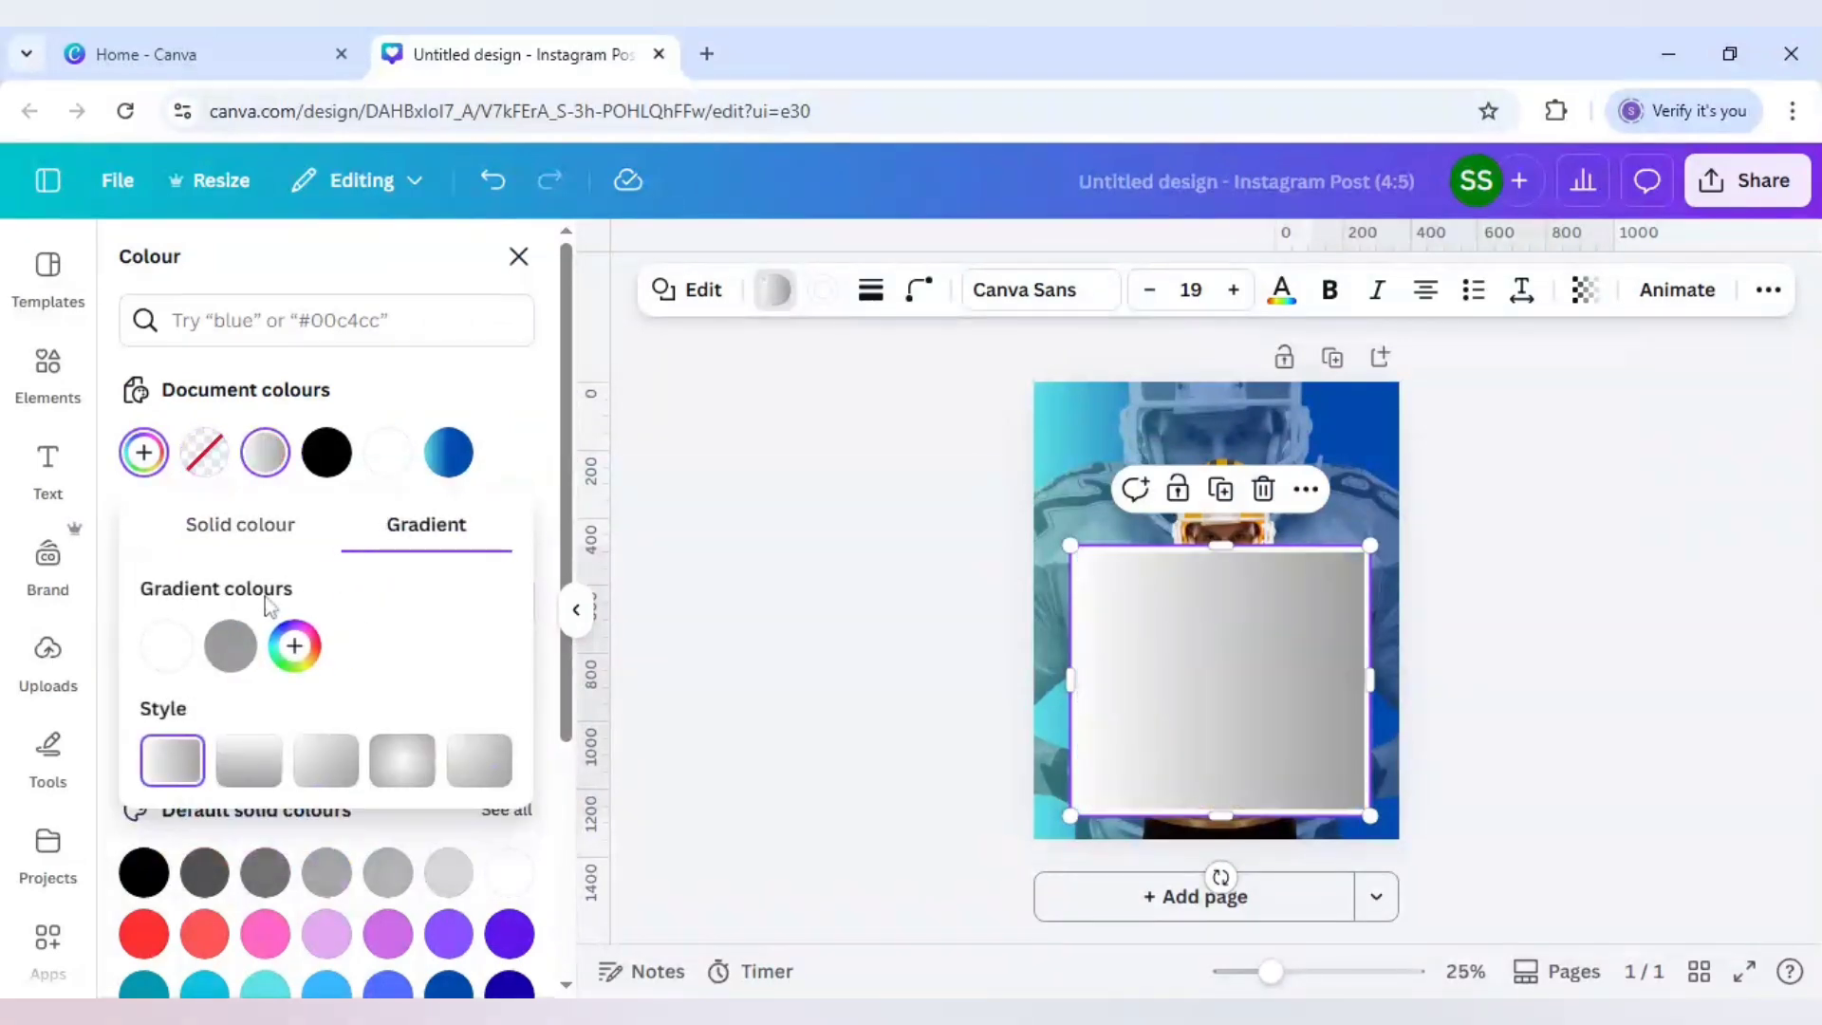
left_click(229, 655)
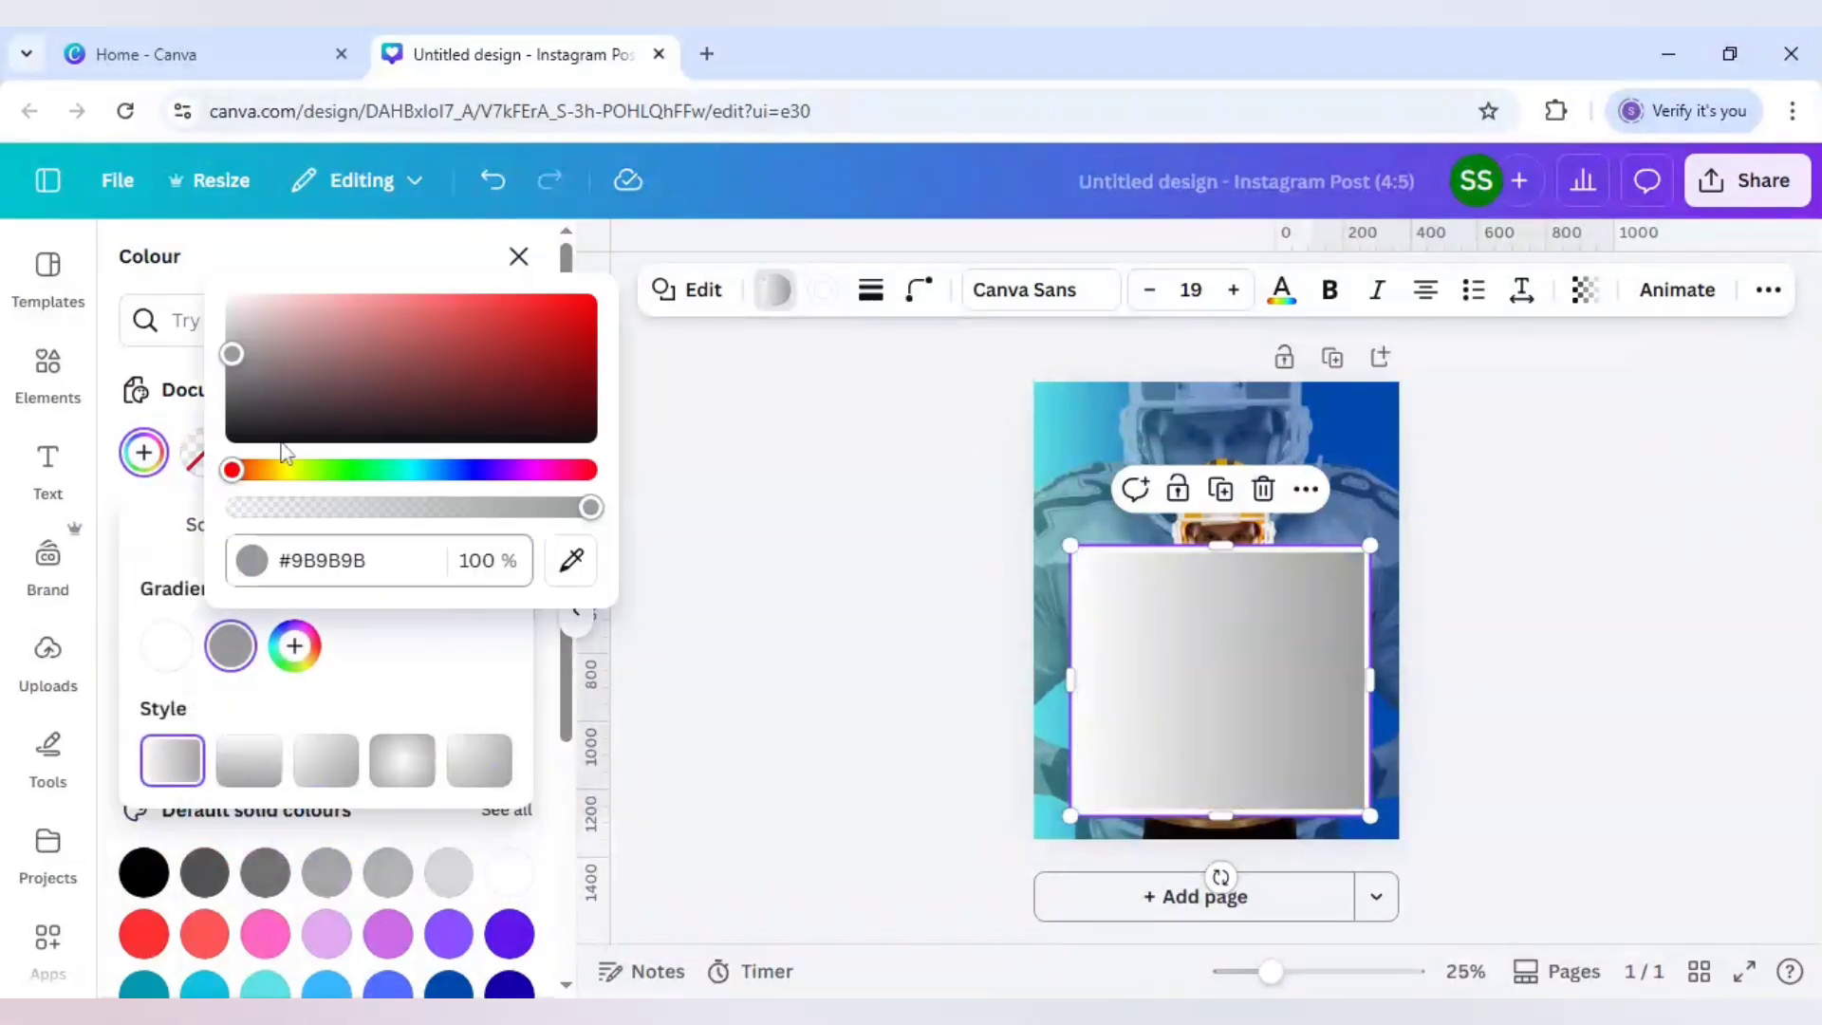
left_click_drag(232, 354, 224, 285)
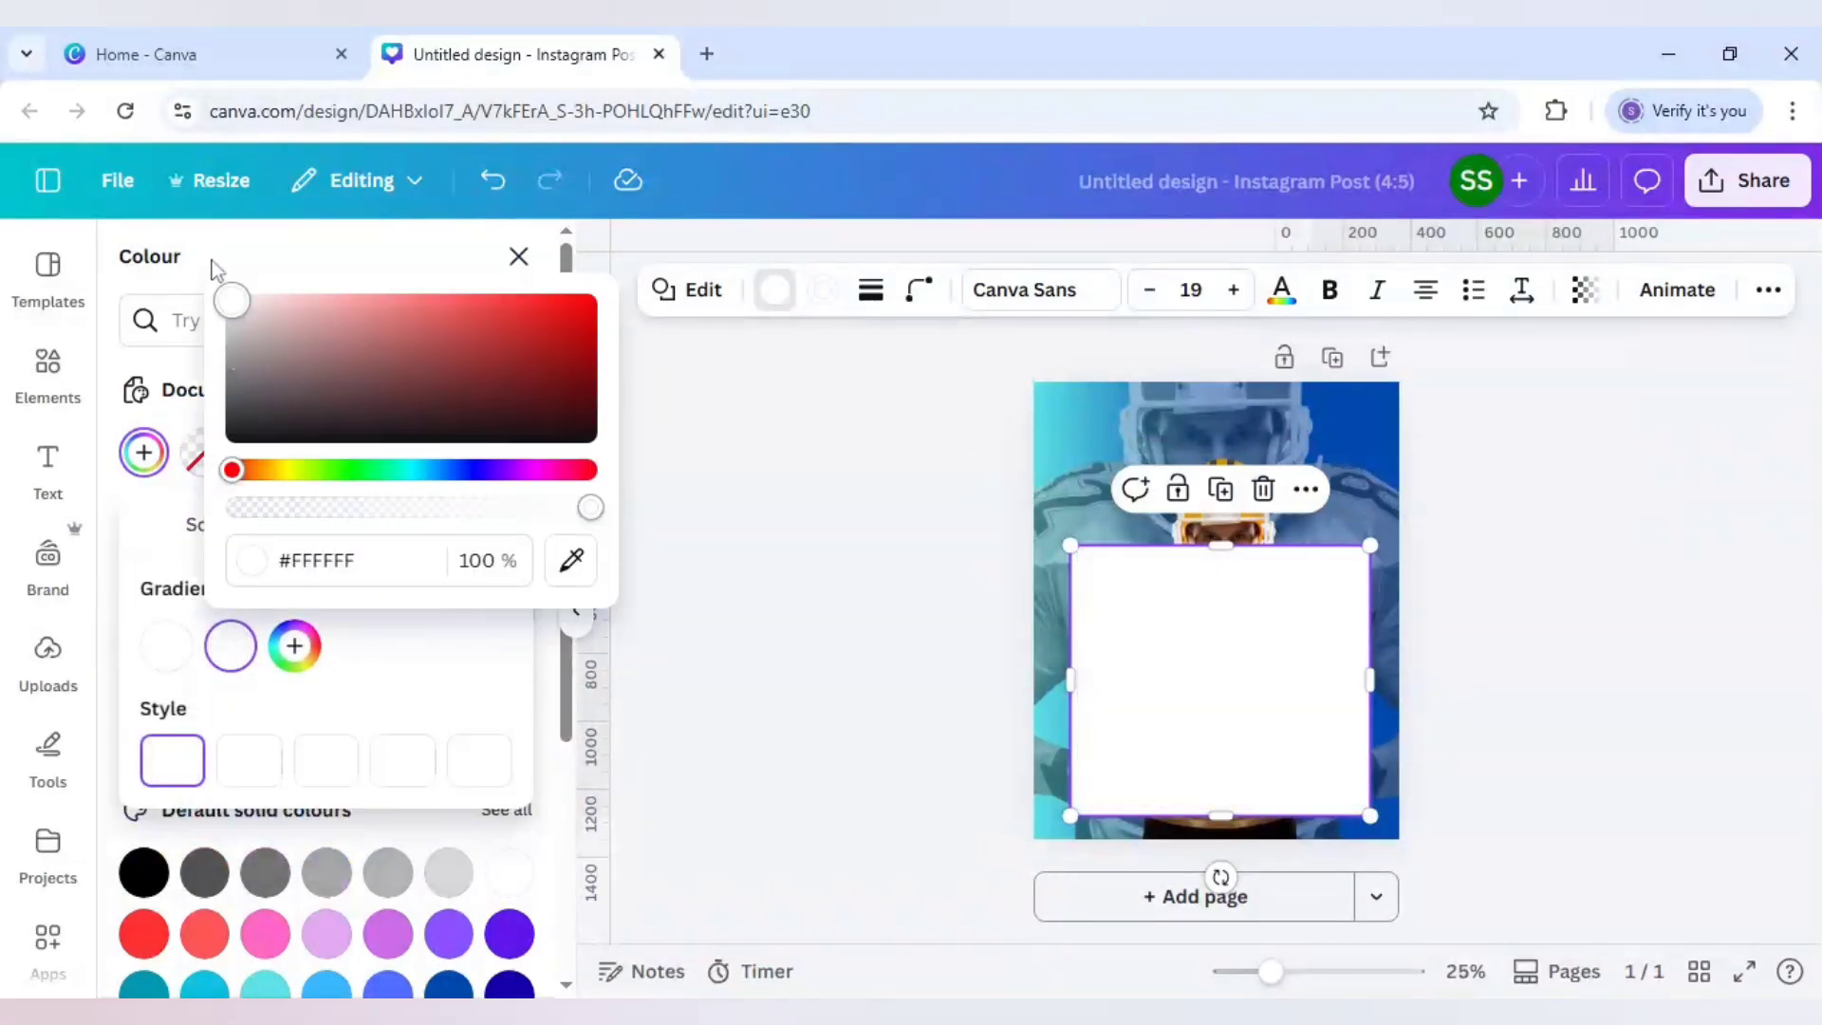
left_click(294, 645)
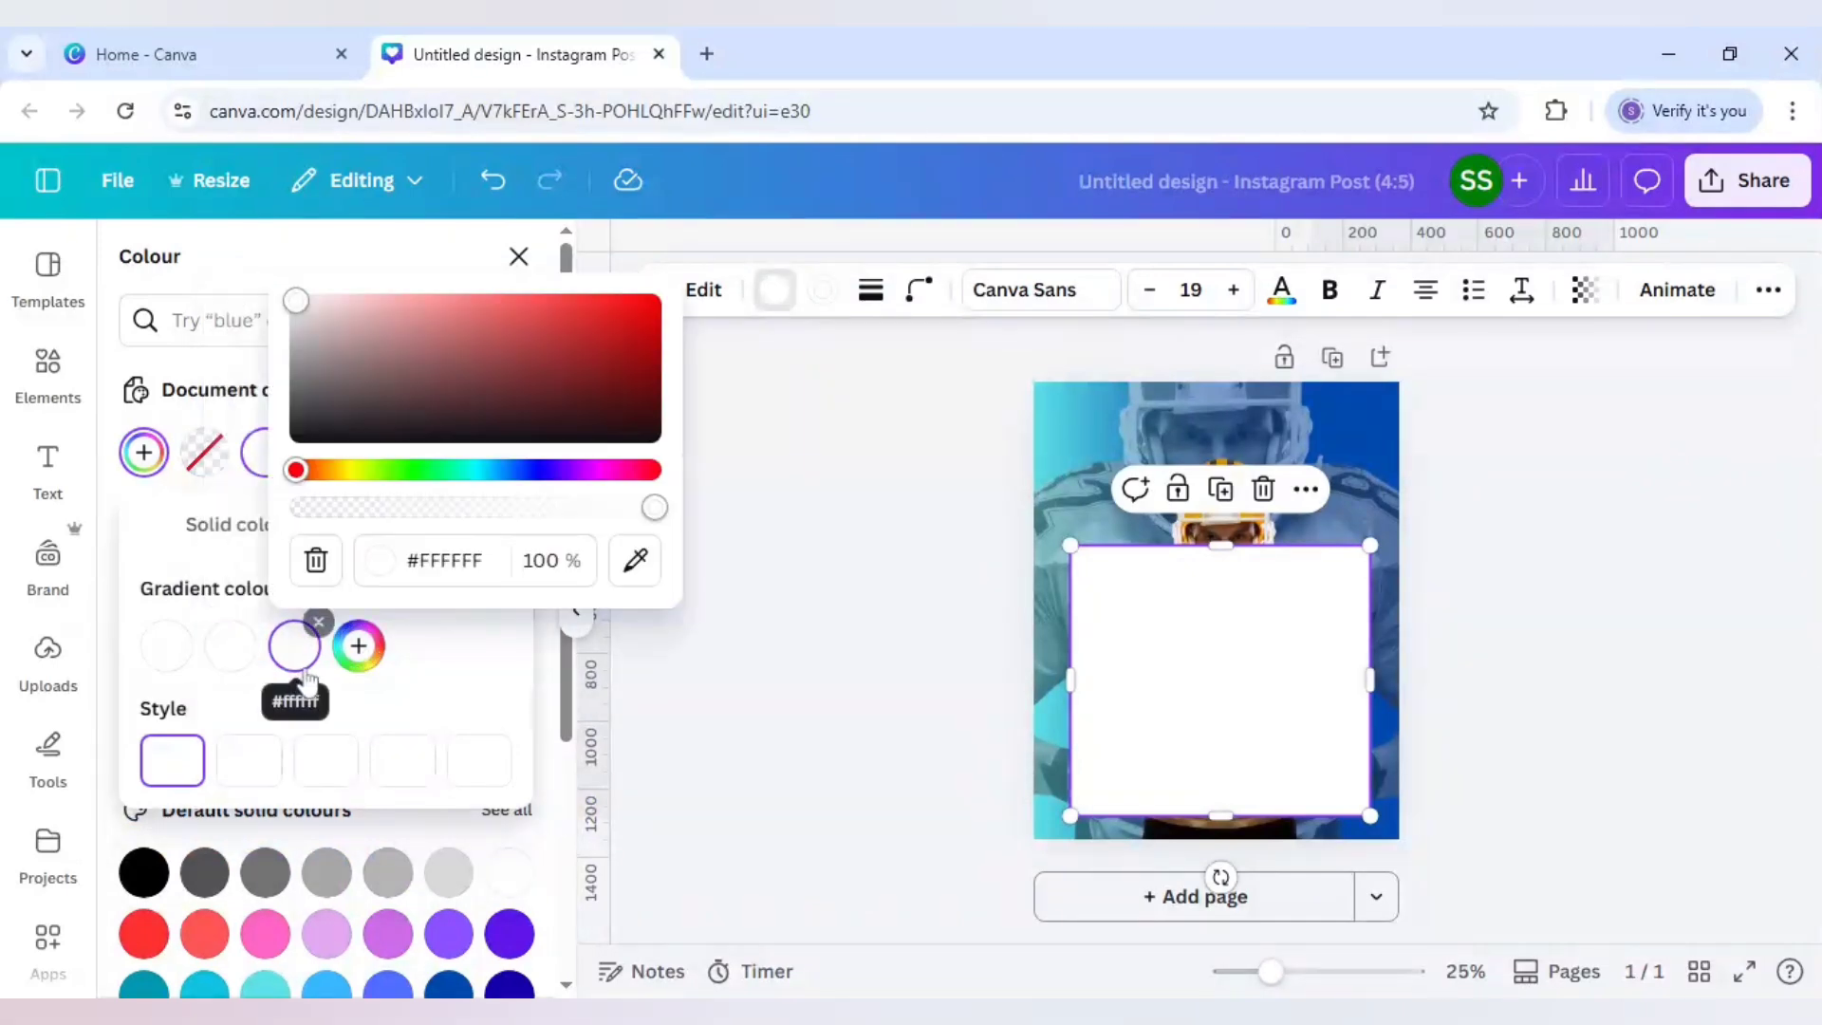
left_click(358, 646)
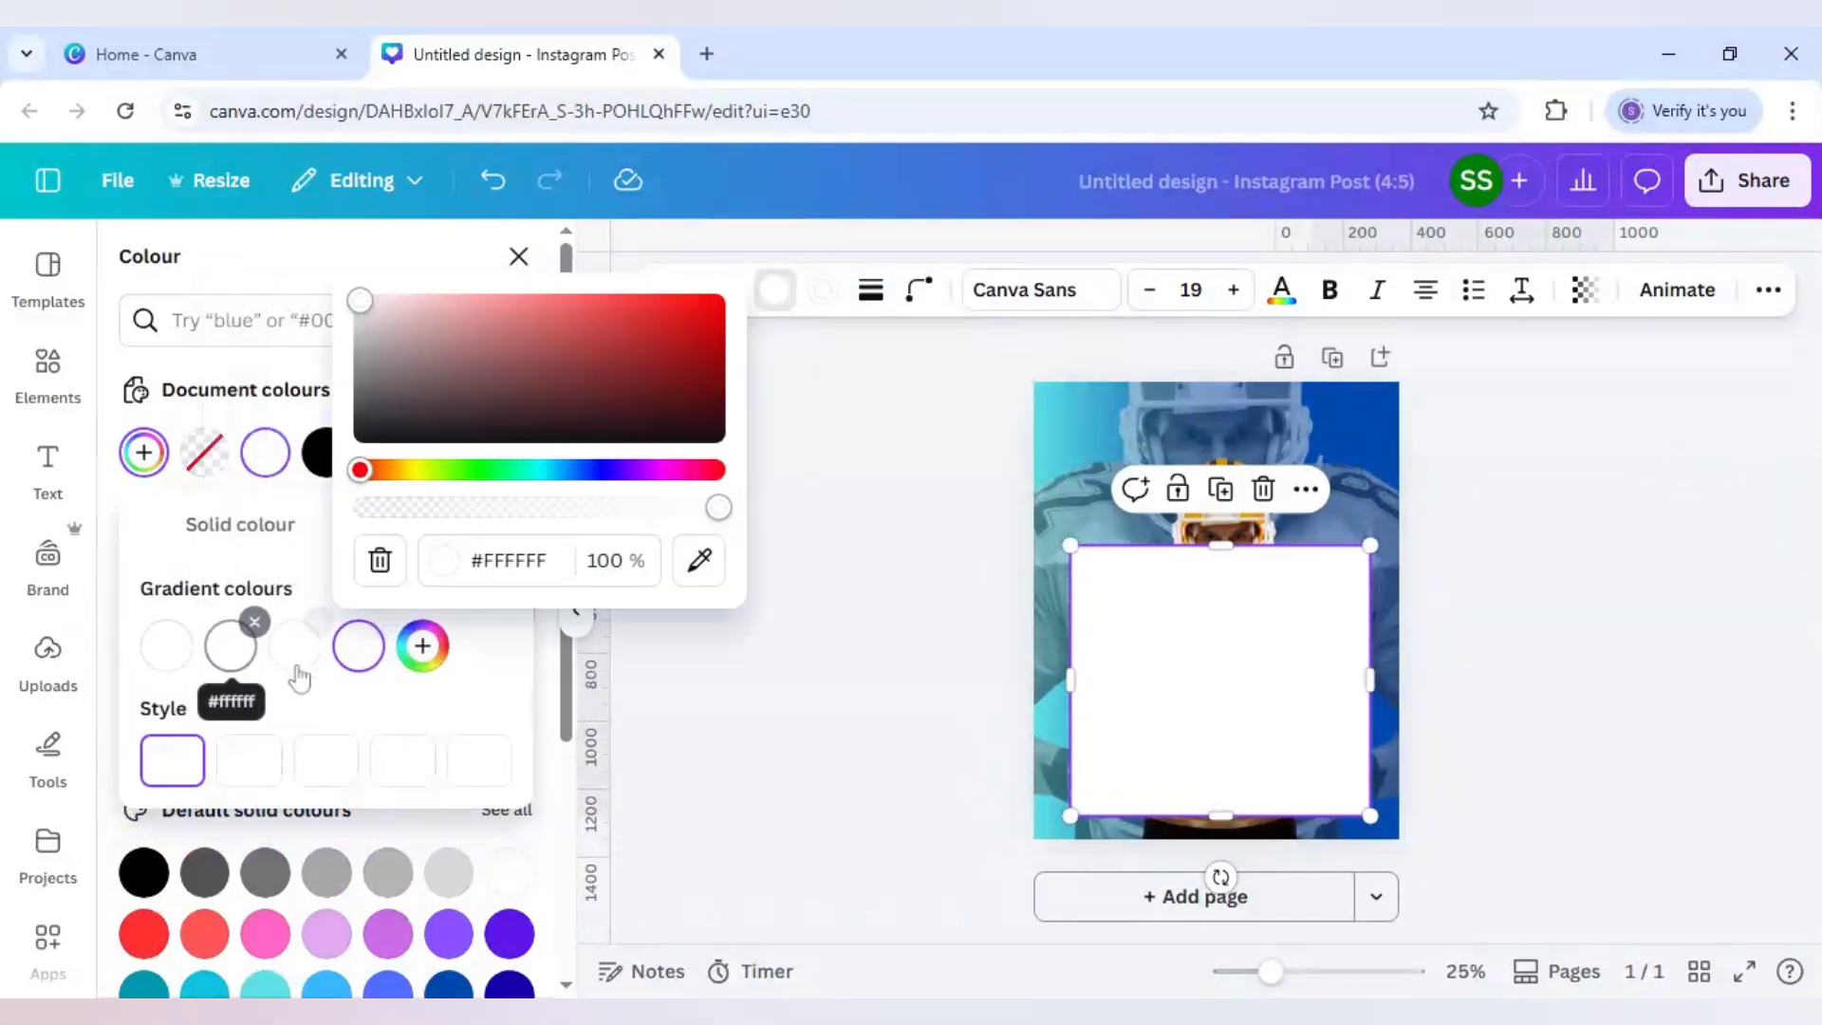
left_click(184, 681)
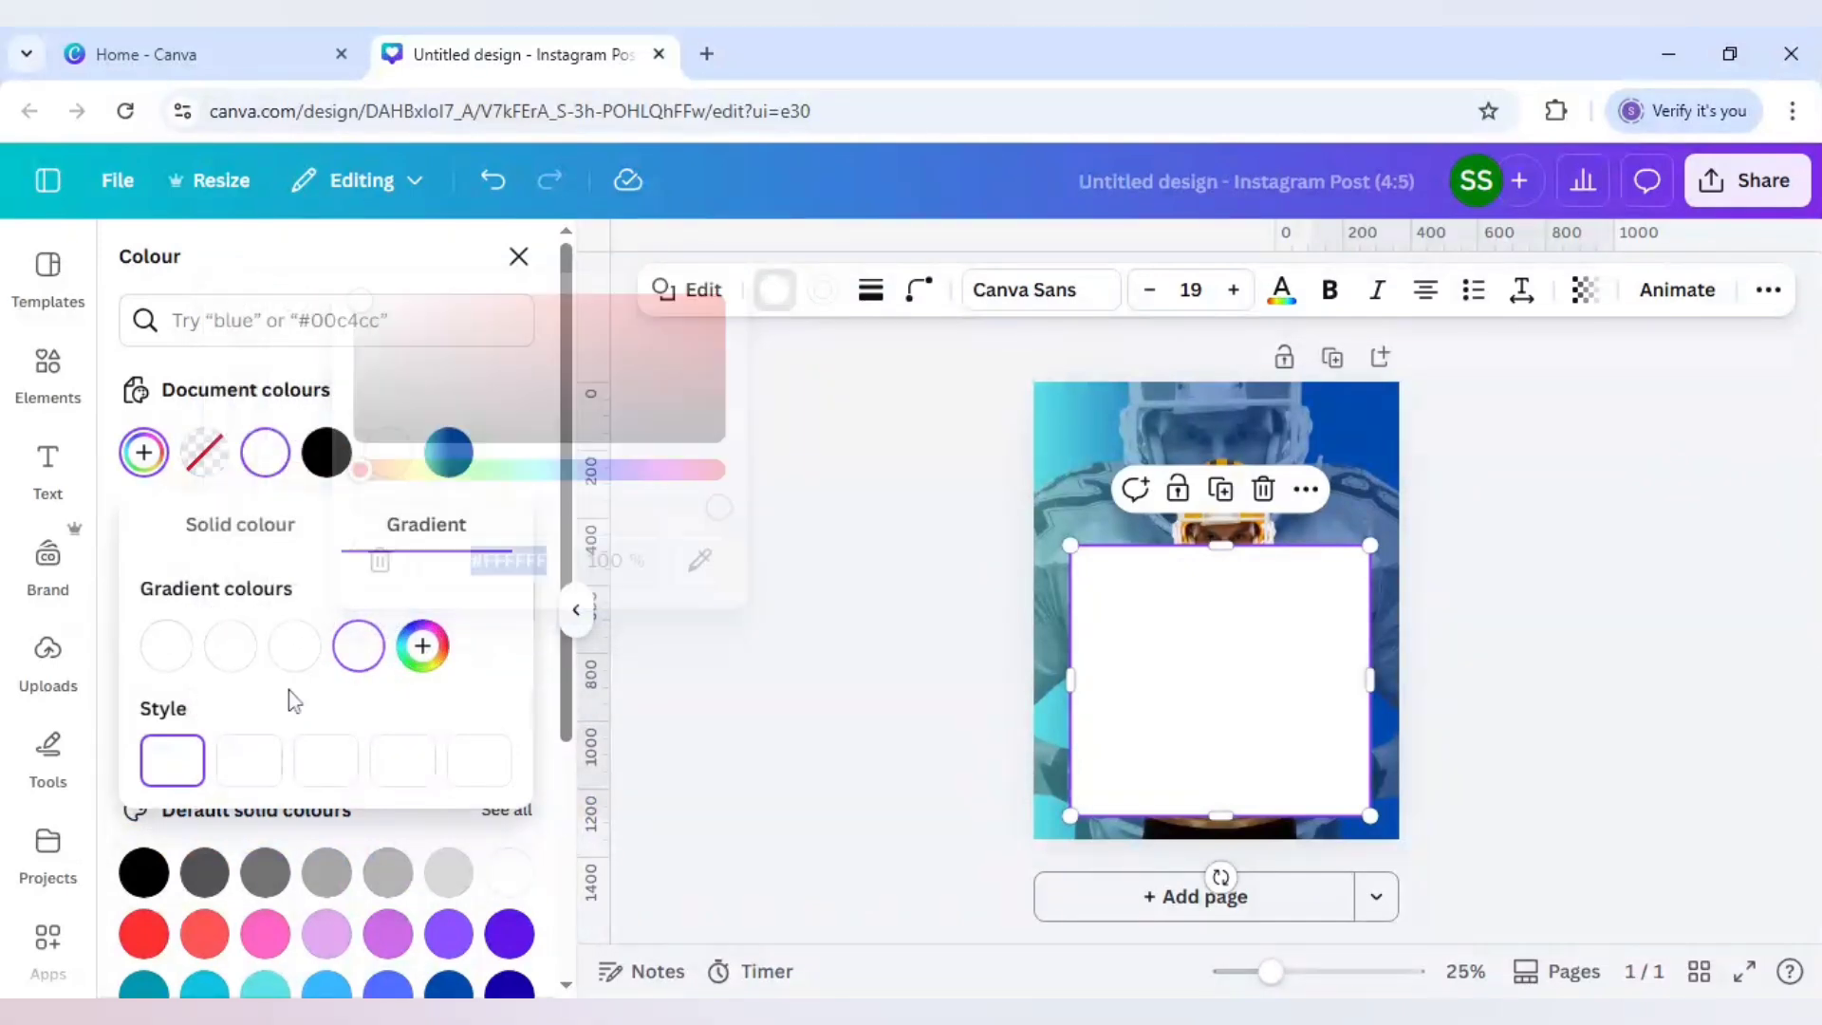
Step: Make the first two stops fully transparent and the third slightly, with a 180° direction
left_click(164, 649)
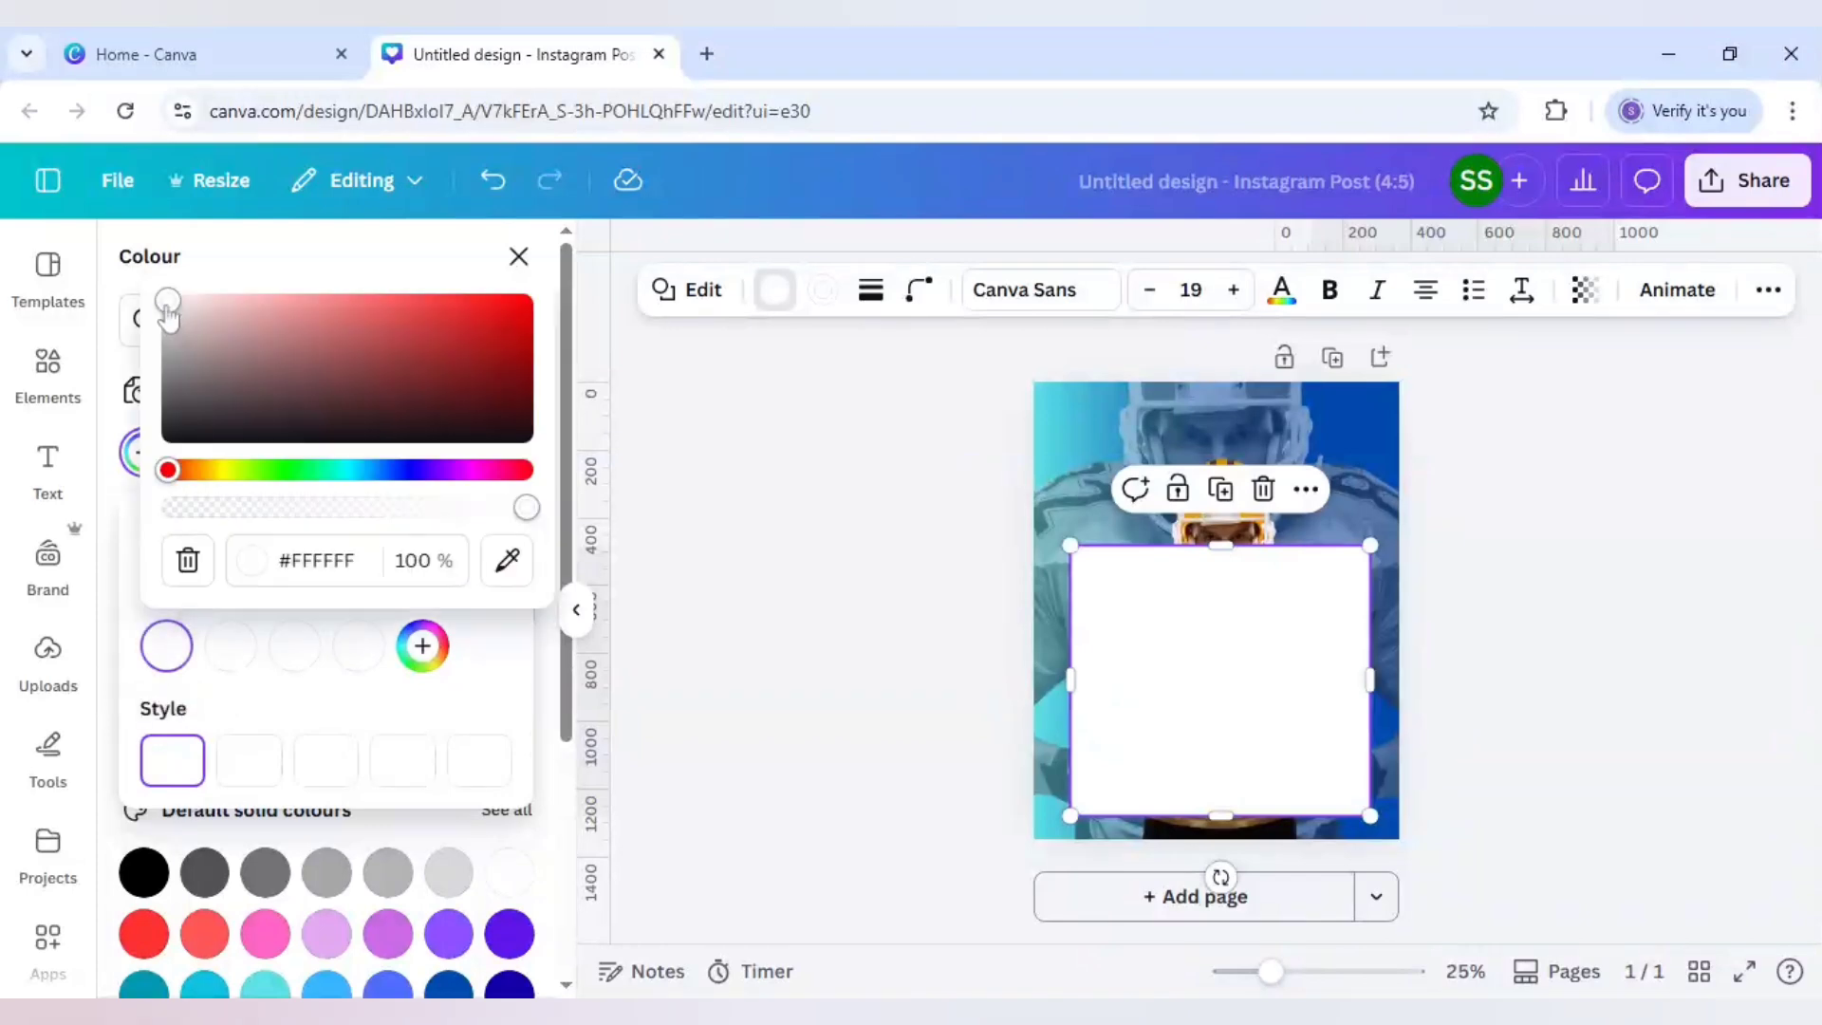
left_click_drag(525, 517, 152, 517)
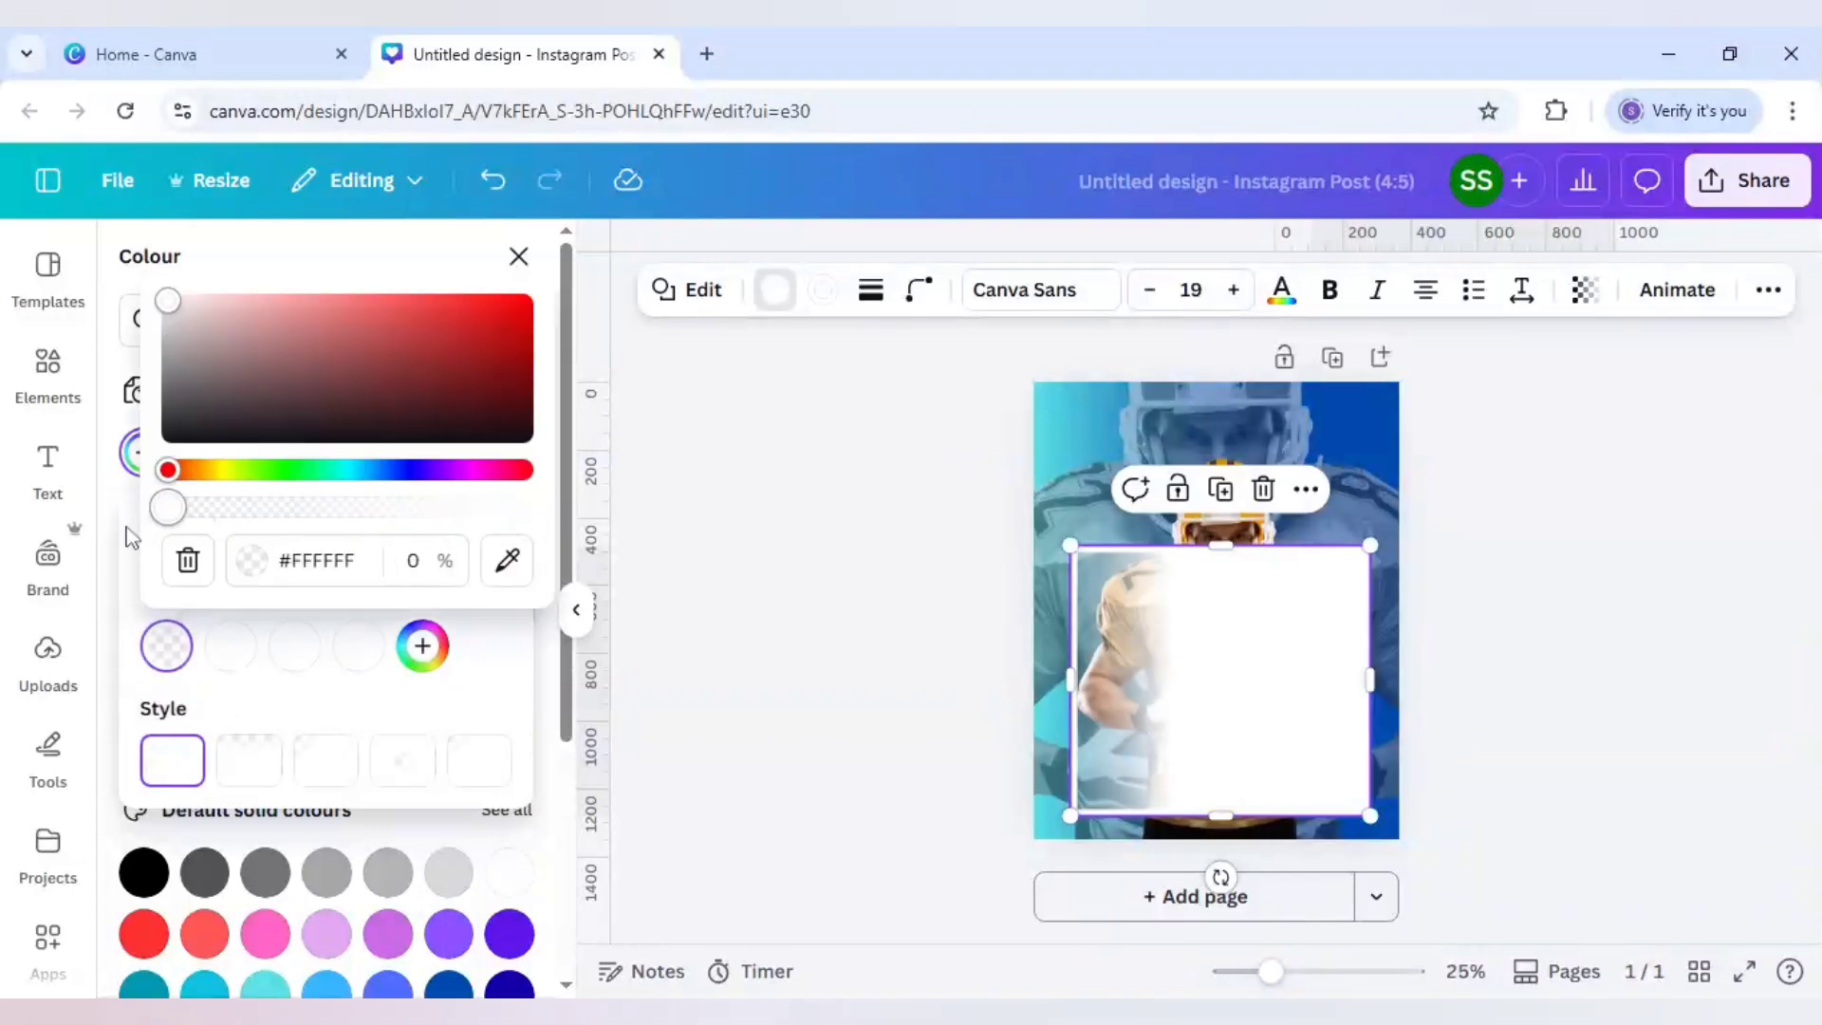
left_click(231, 646)
left_click_drag(595, 507, 228, 510)
left_click(296, 655)
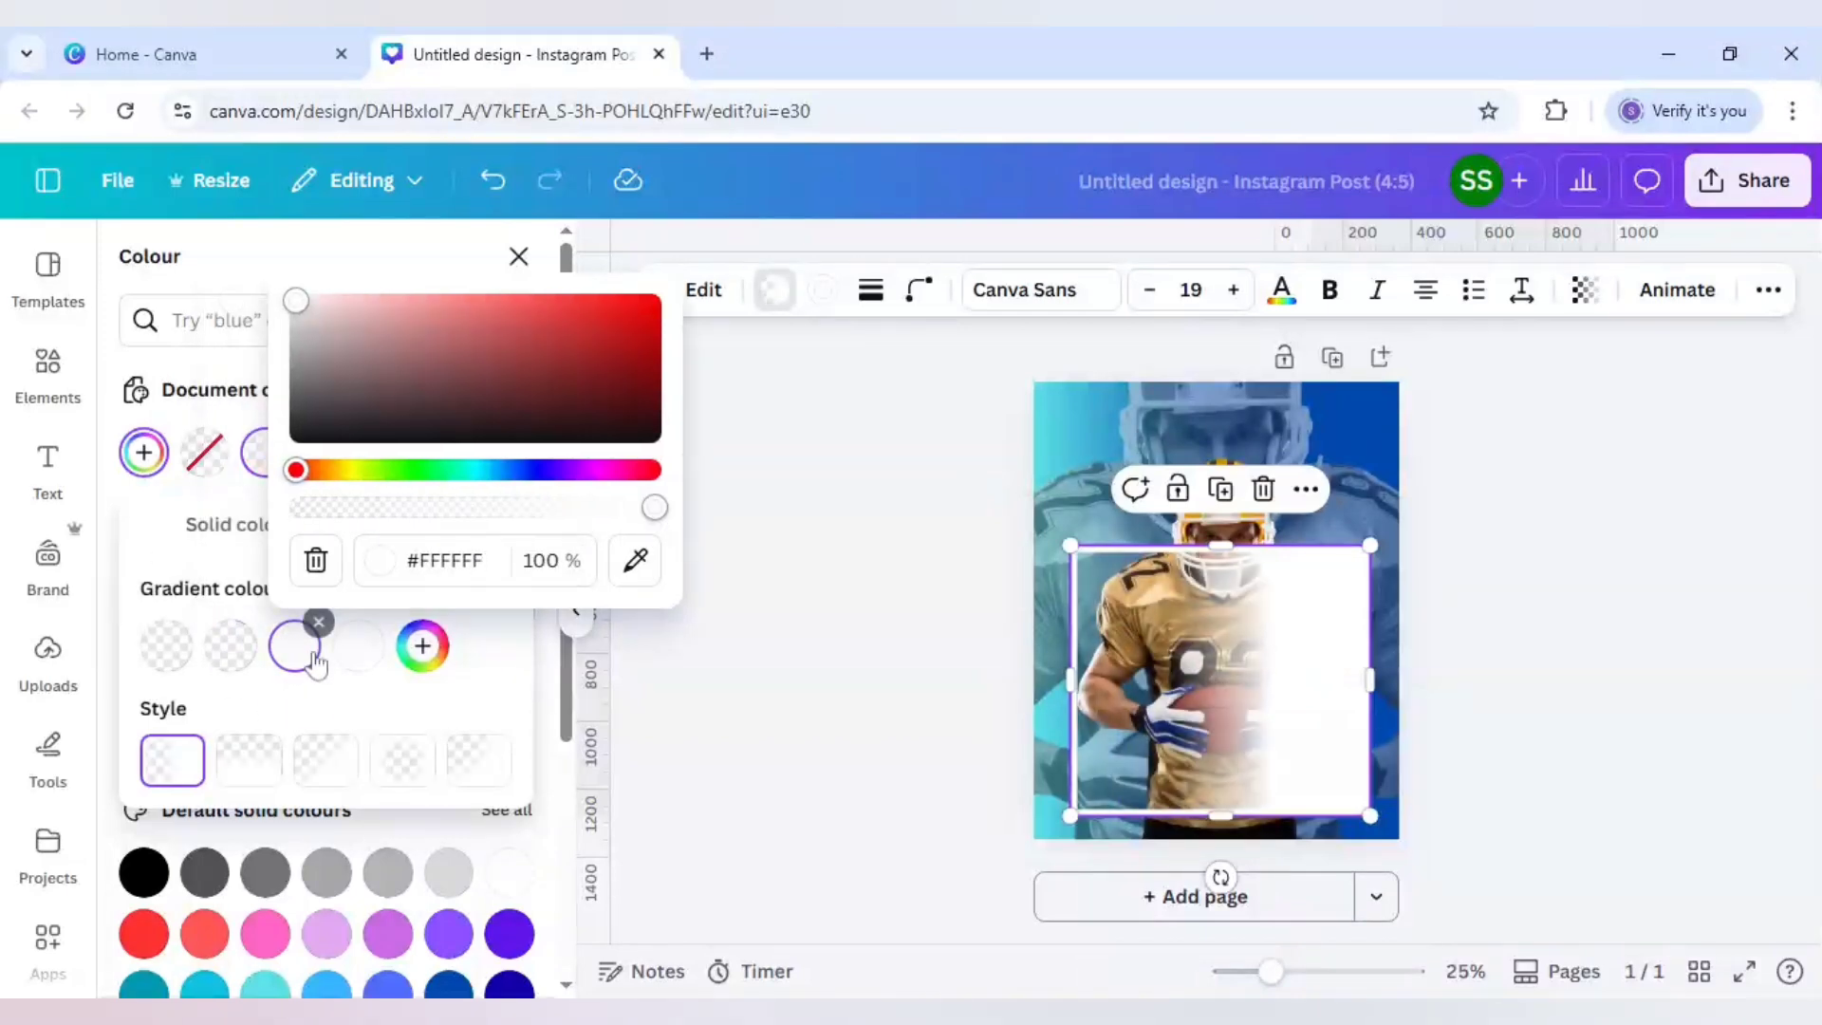
left_click_drag(626, 517, 611, 524)
left_click(255, 759)
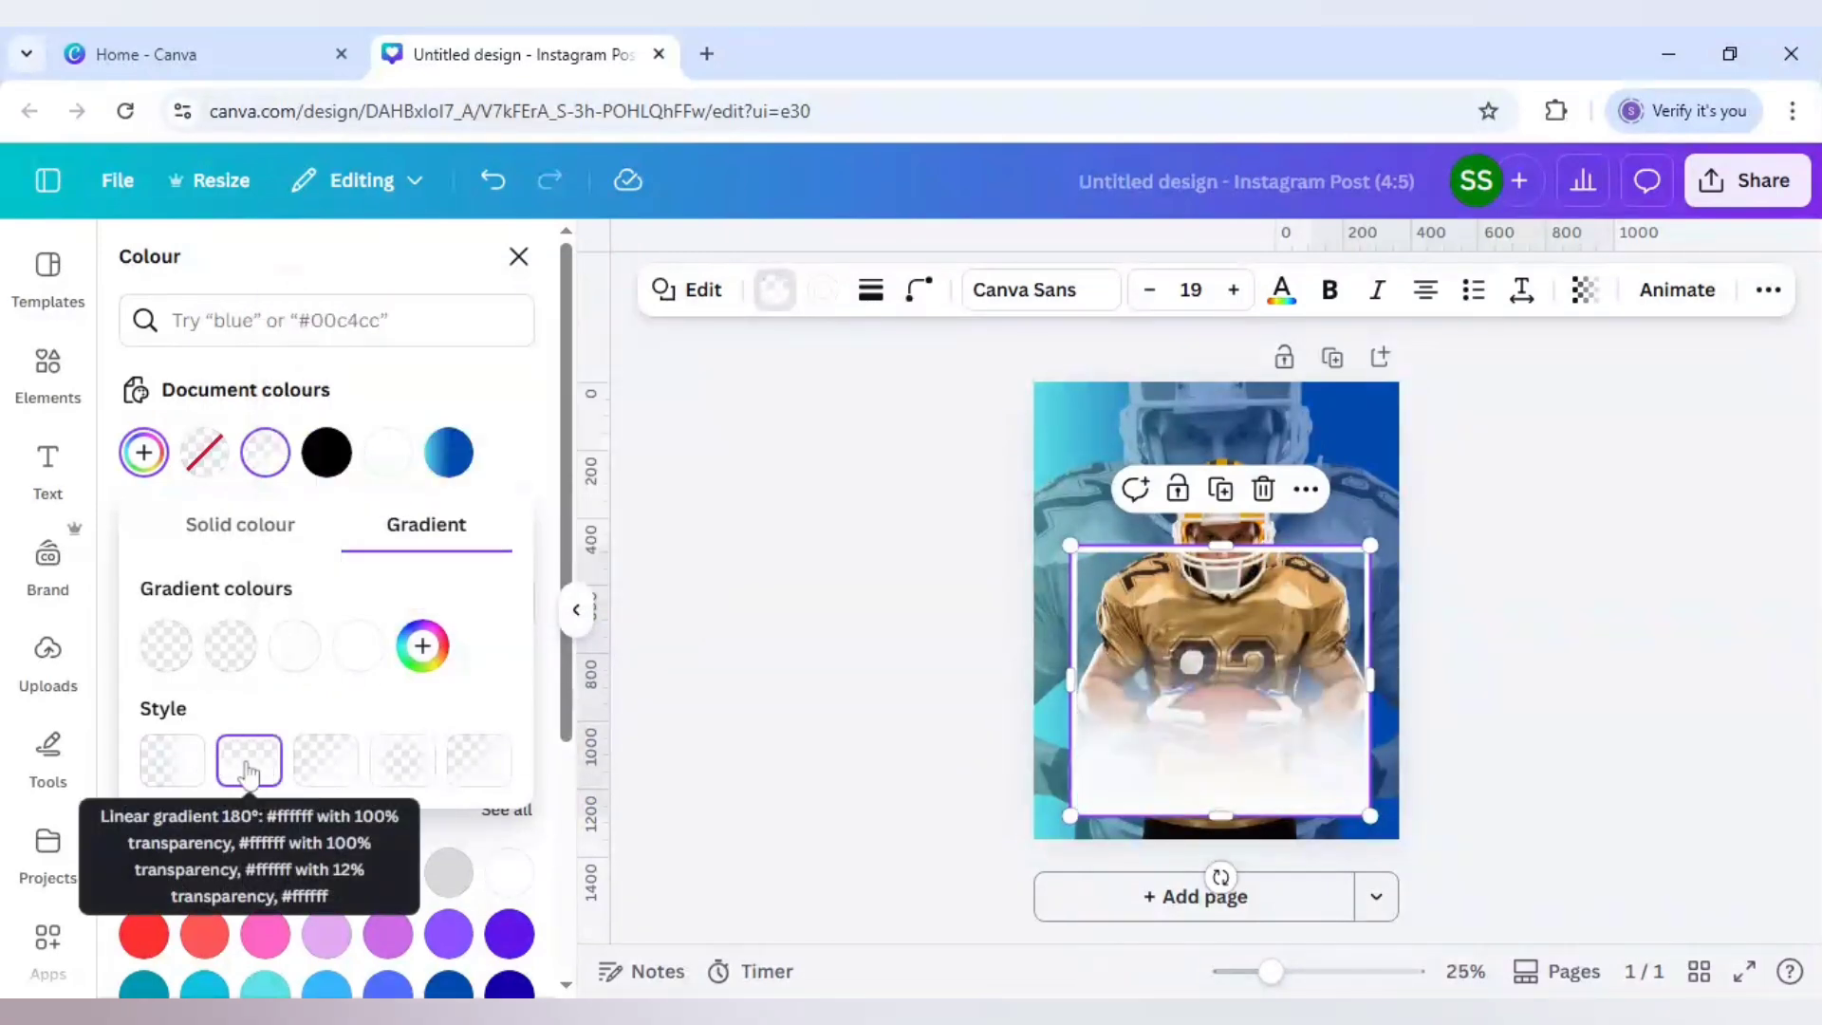
left_click(925, 636)
left_click(919, 634)
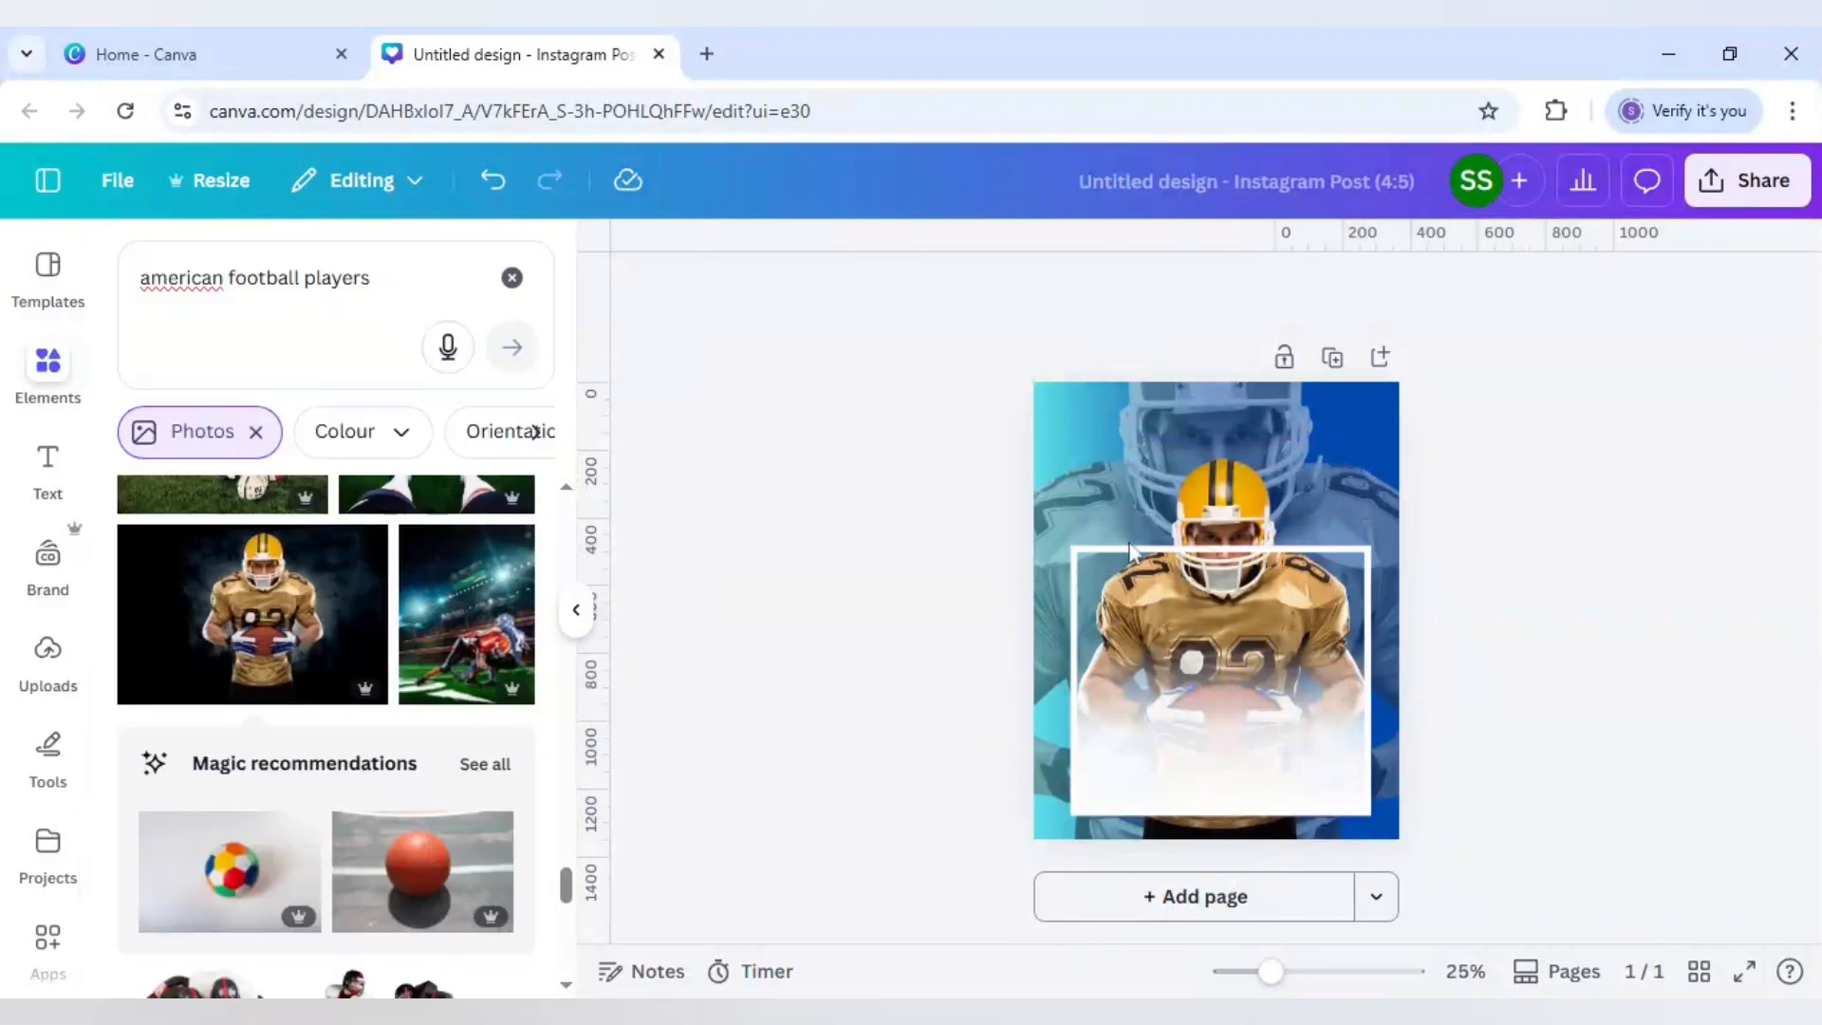
Step: Duplicate the background player photo, centre the copy and crop its bottom to about 1,103 × 600
left_click(1234, 521)
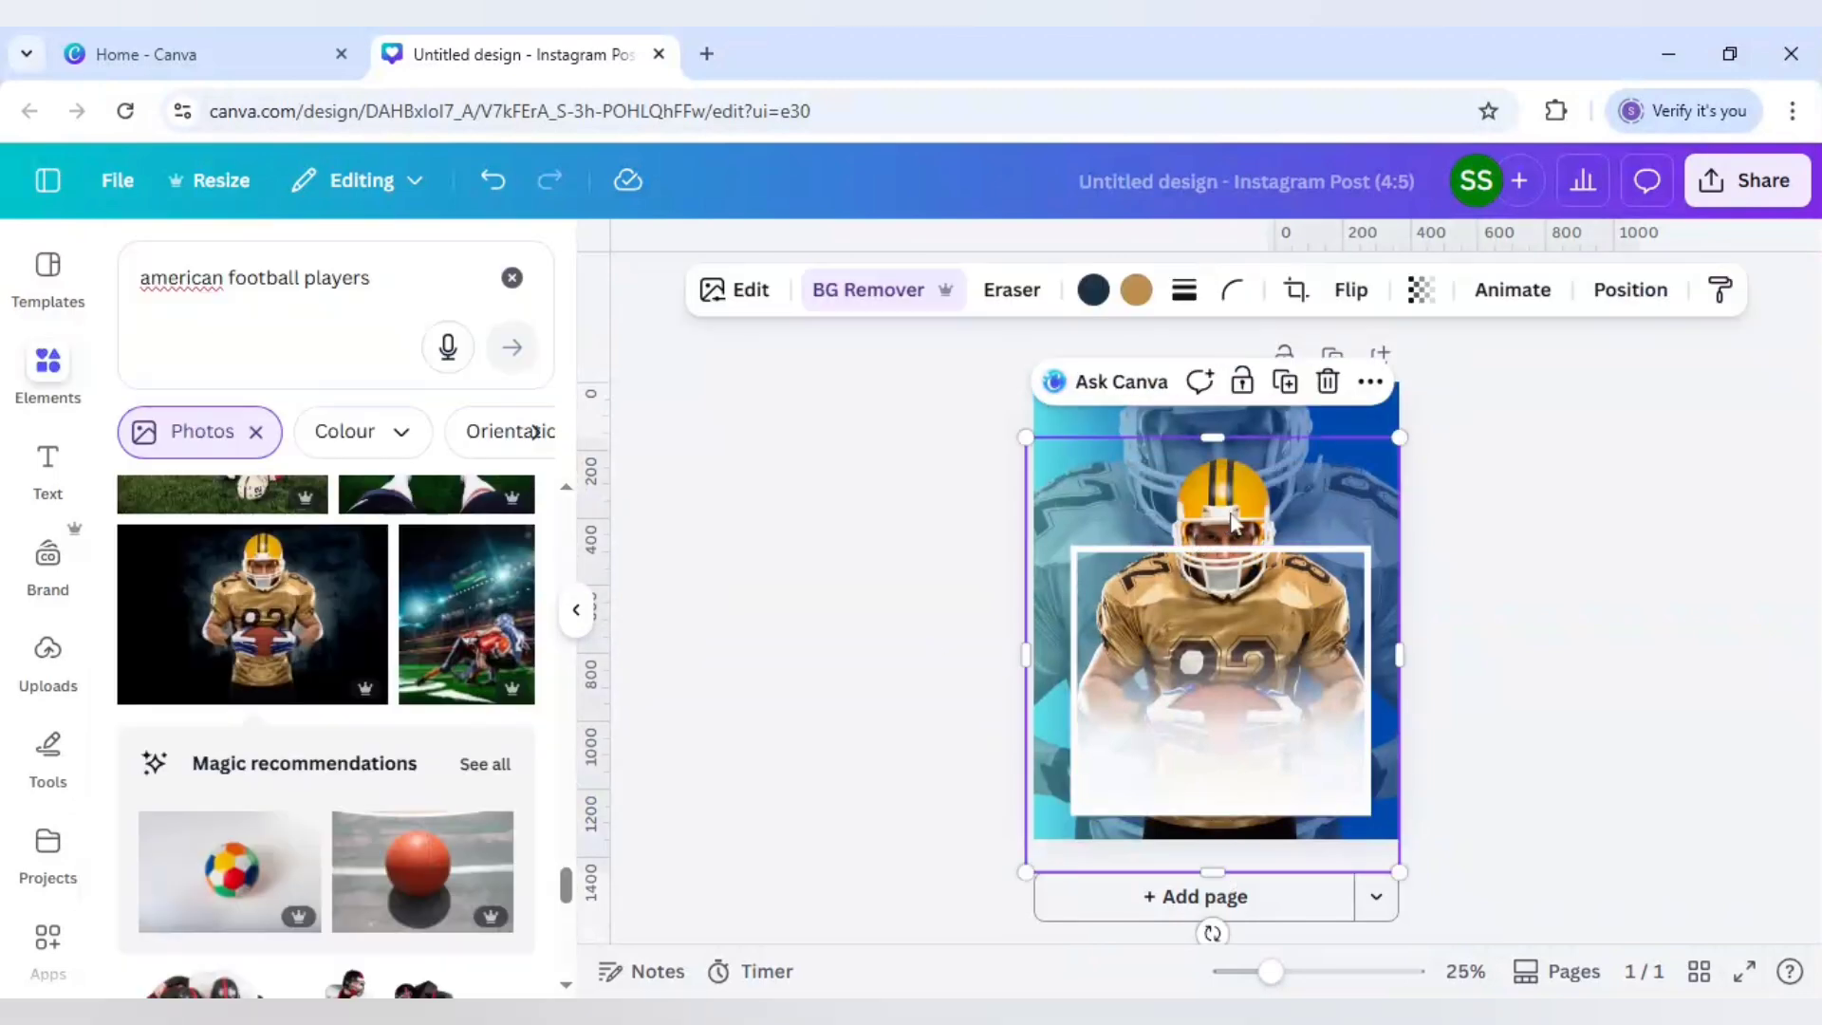
left_click(1231, 676)
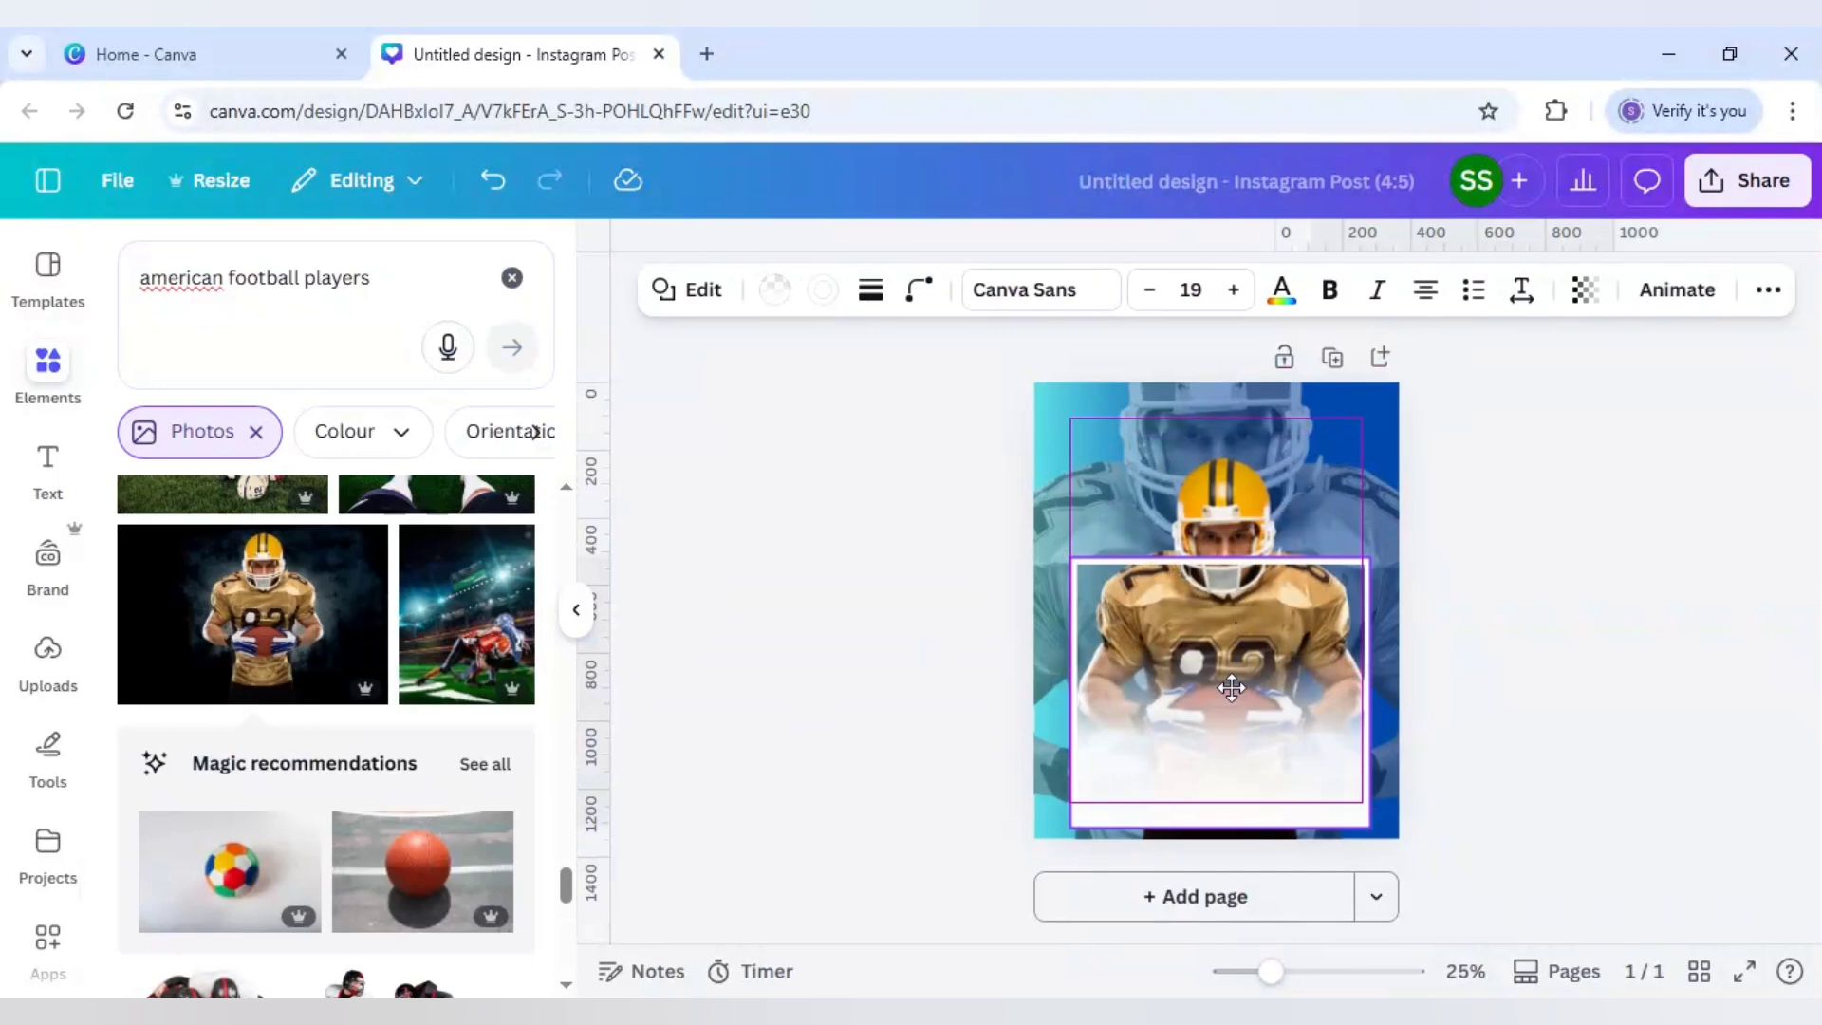
left_click(1490, 694)
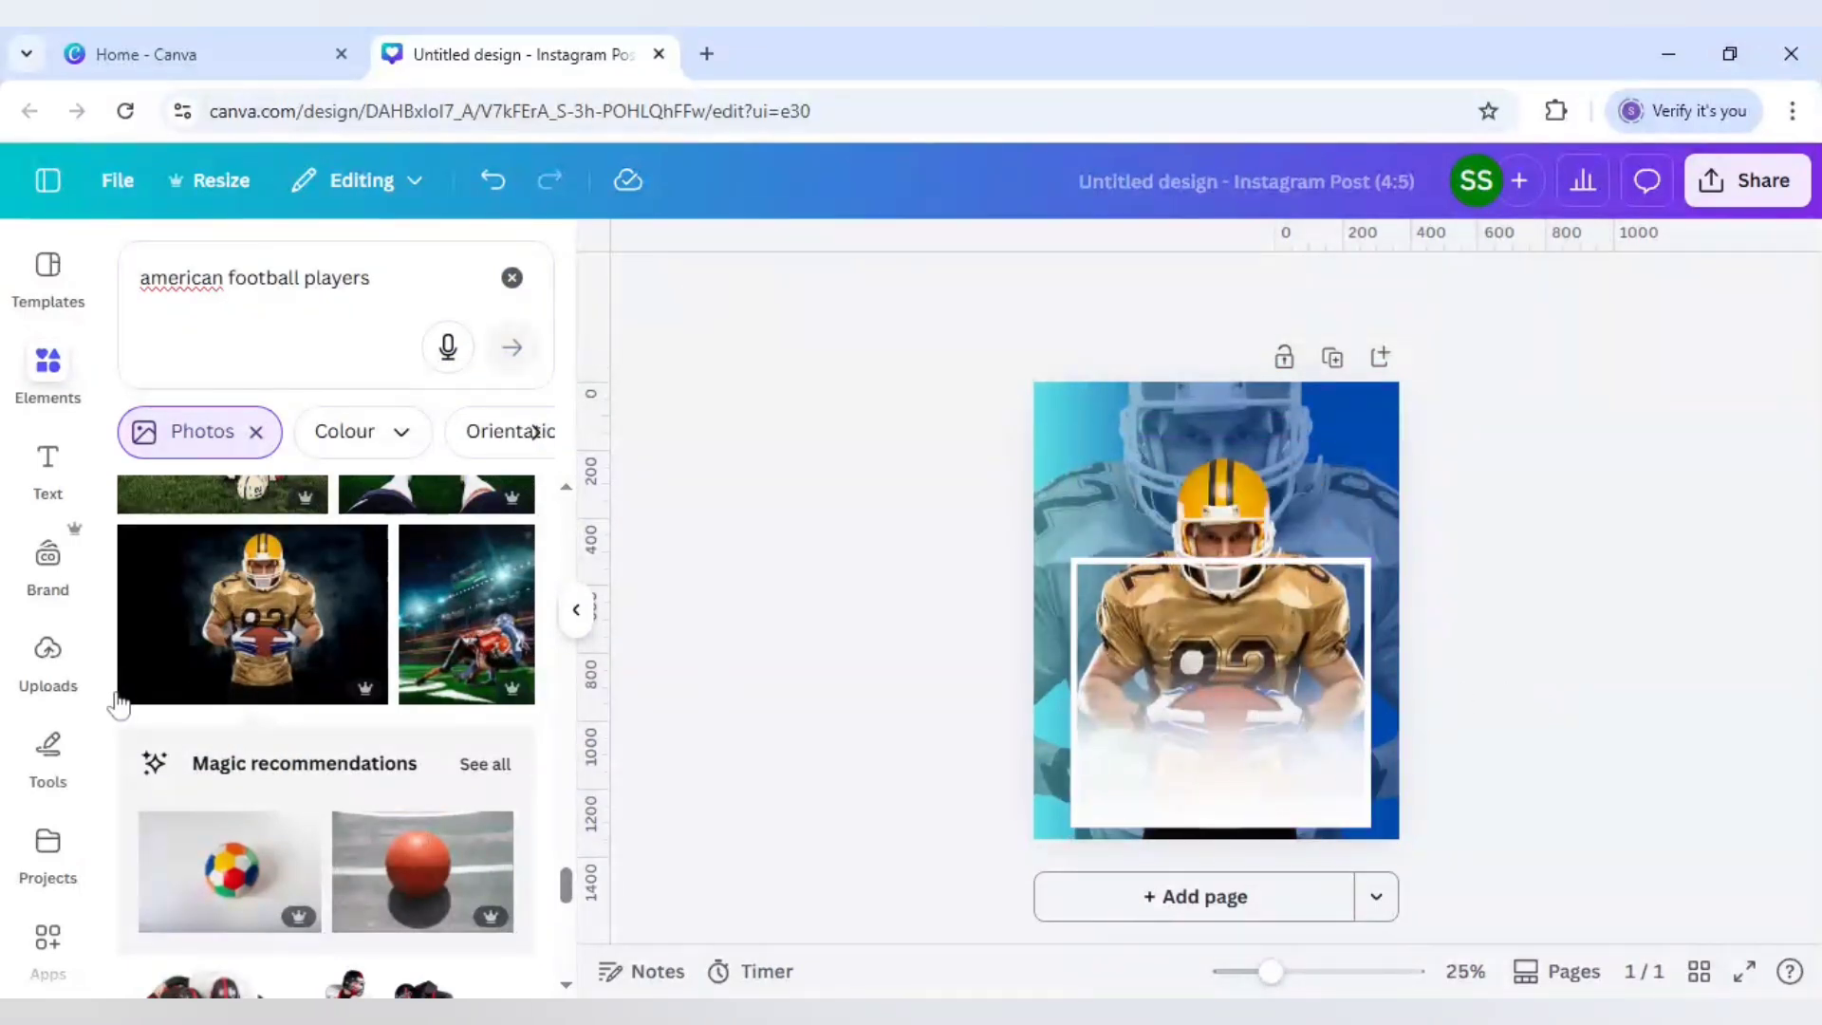
left_click(1223, 513)
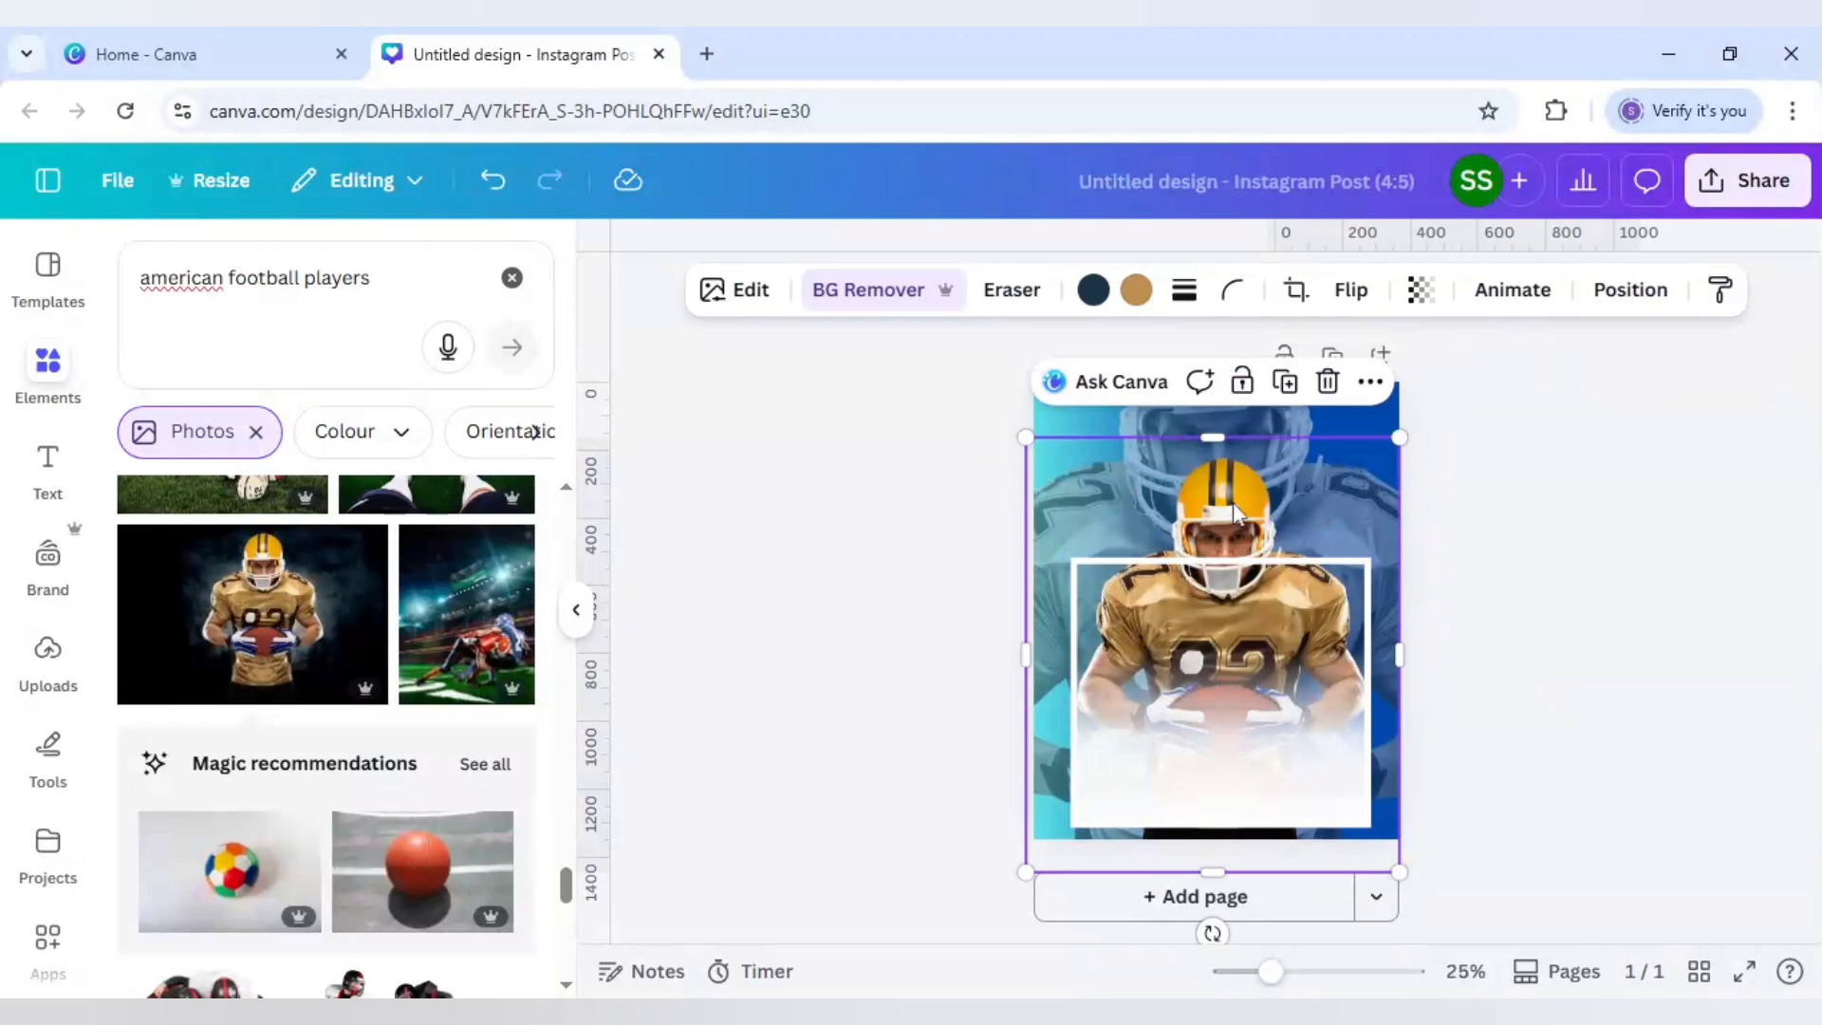
left_click(1293, 383)
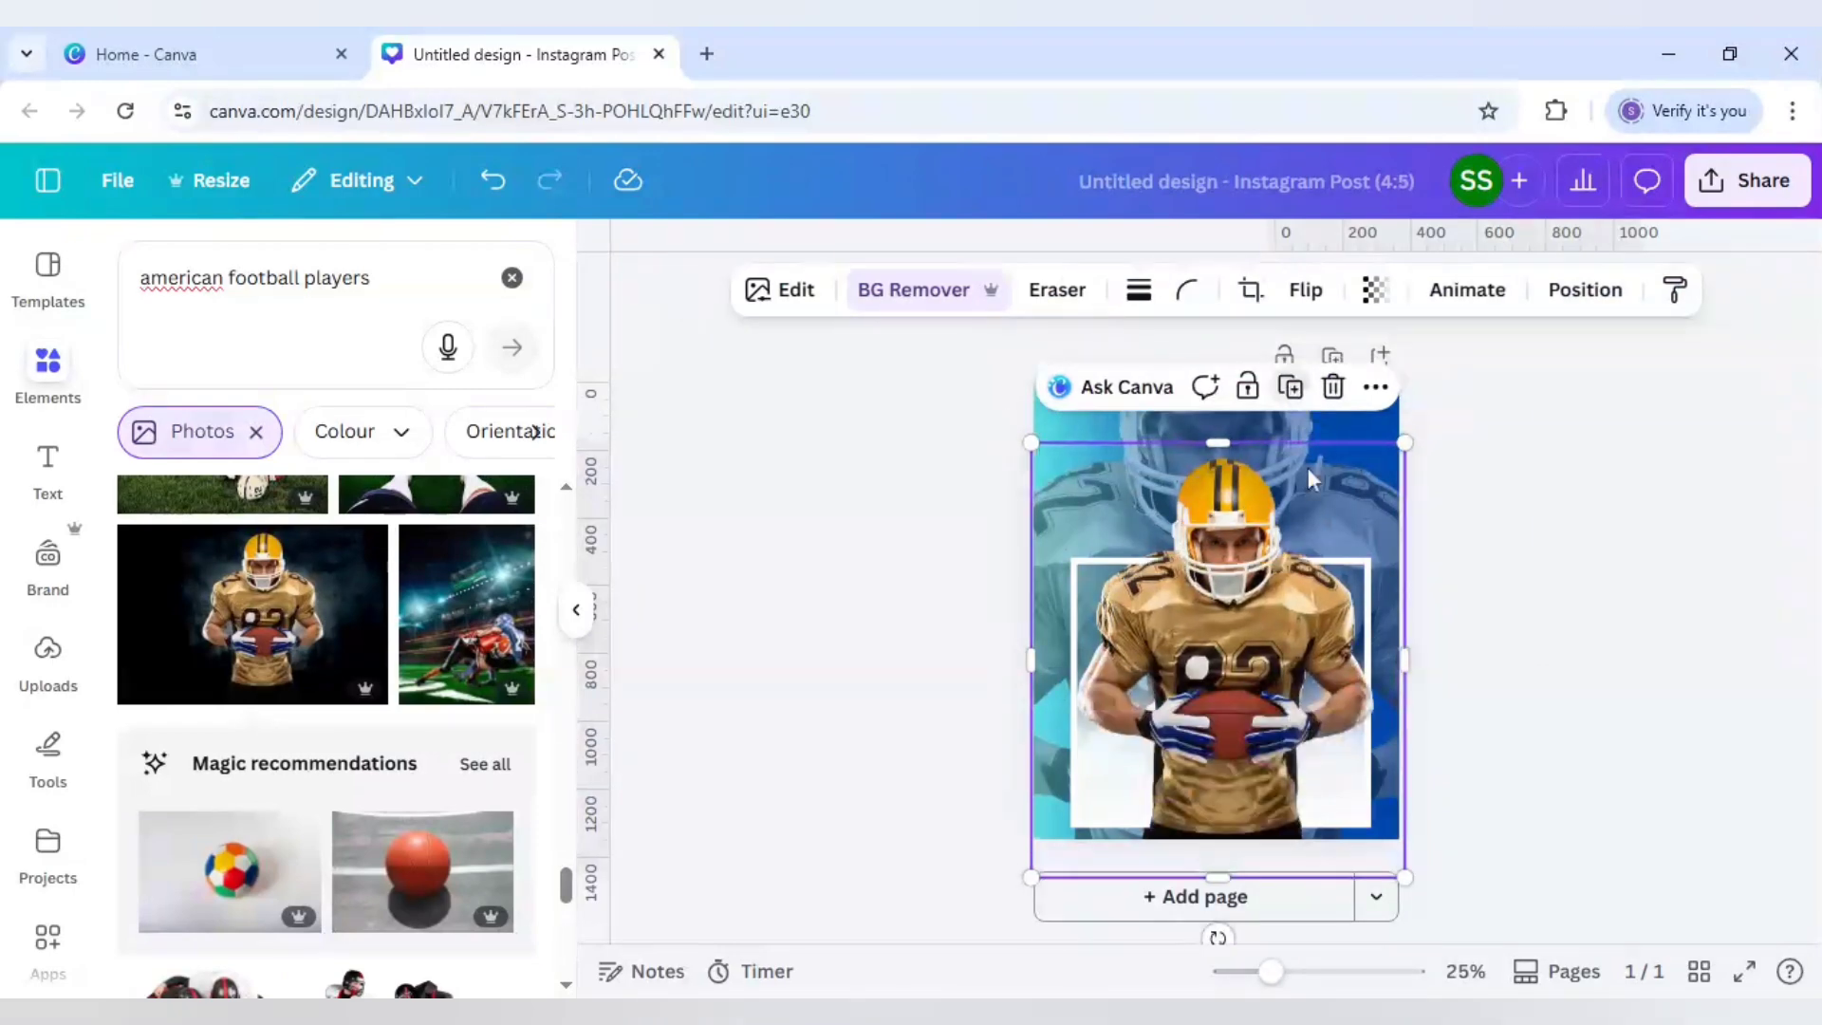
left_click_drag(1308, 509, 1302, 505)
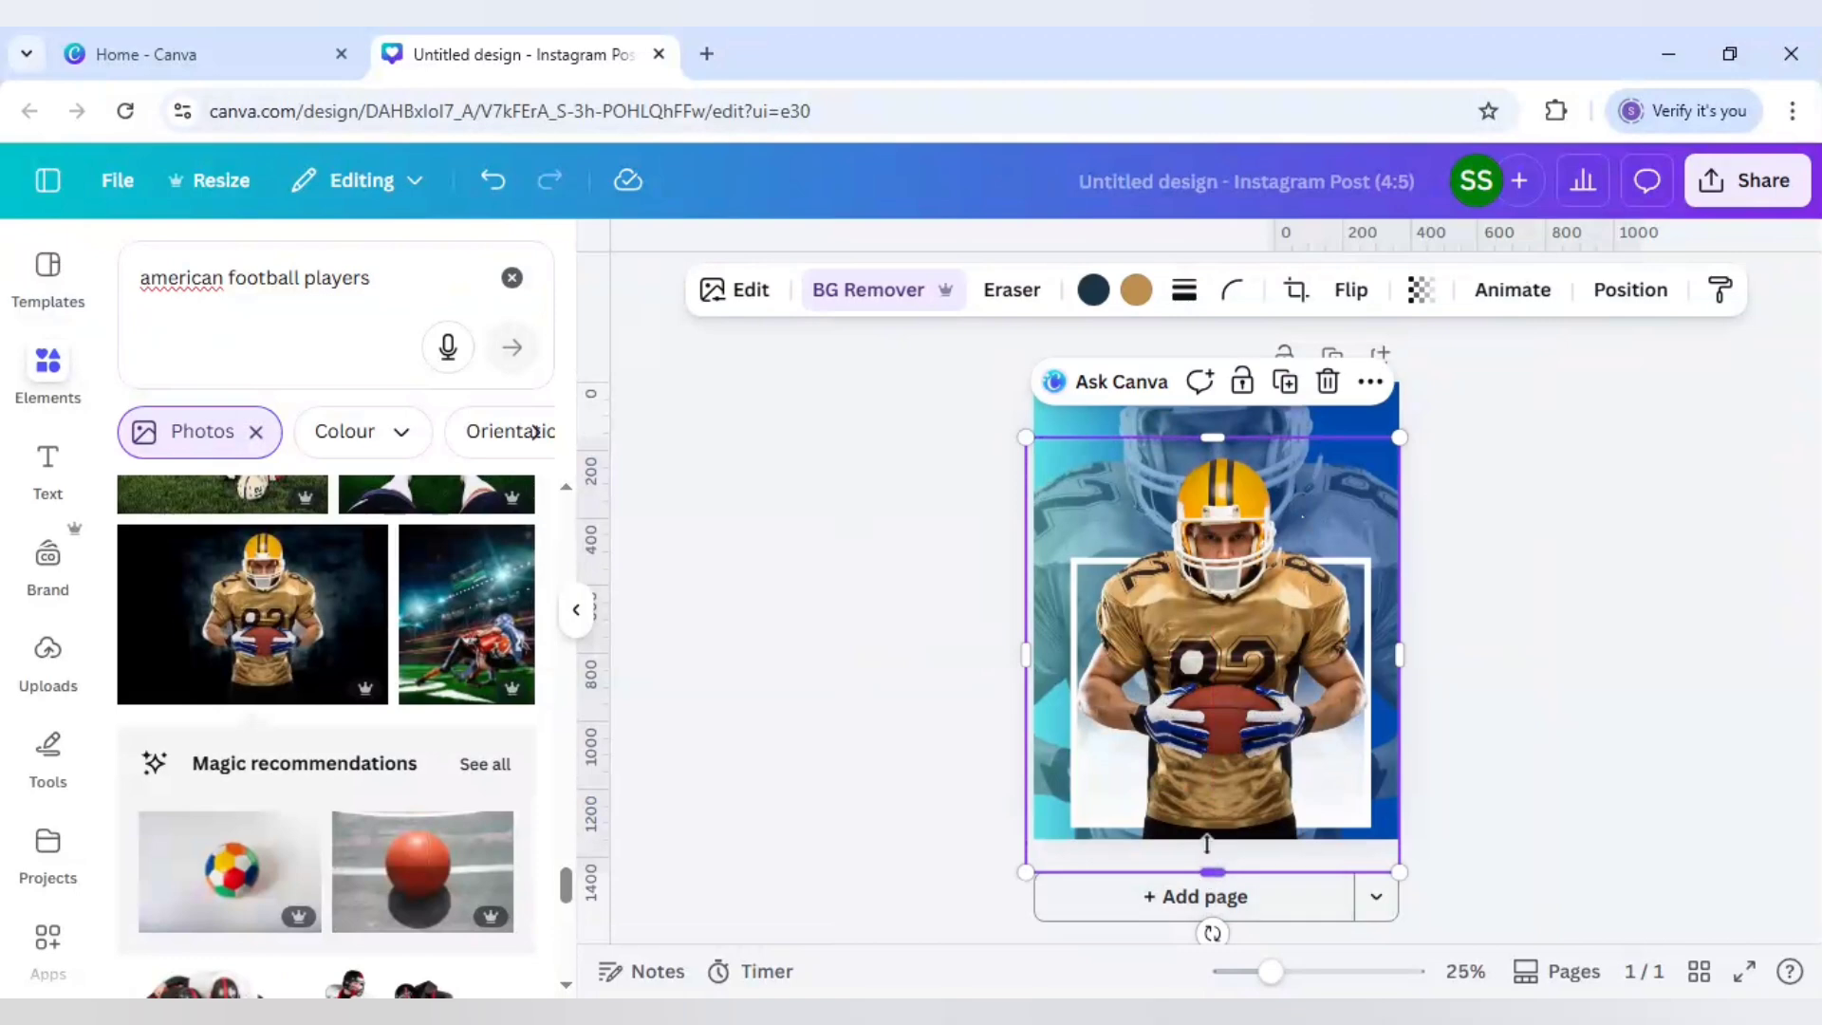
left_click_drag(1209, 871, 1213, 642)
left_click(880, 631)
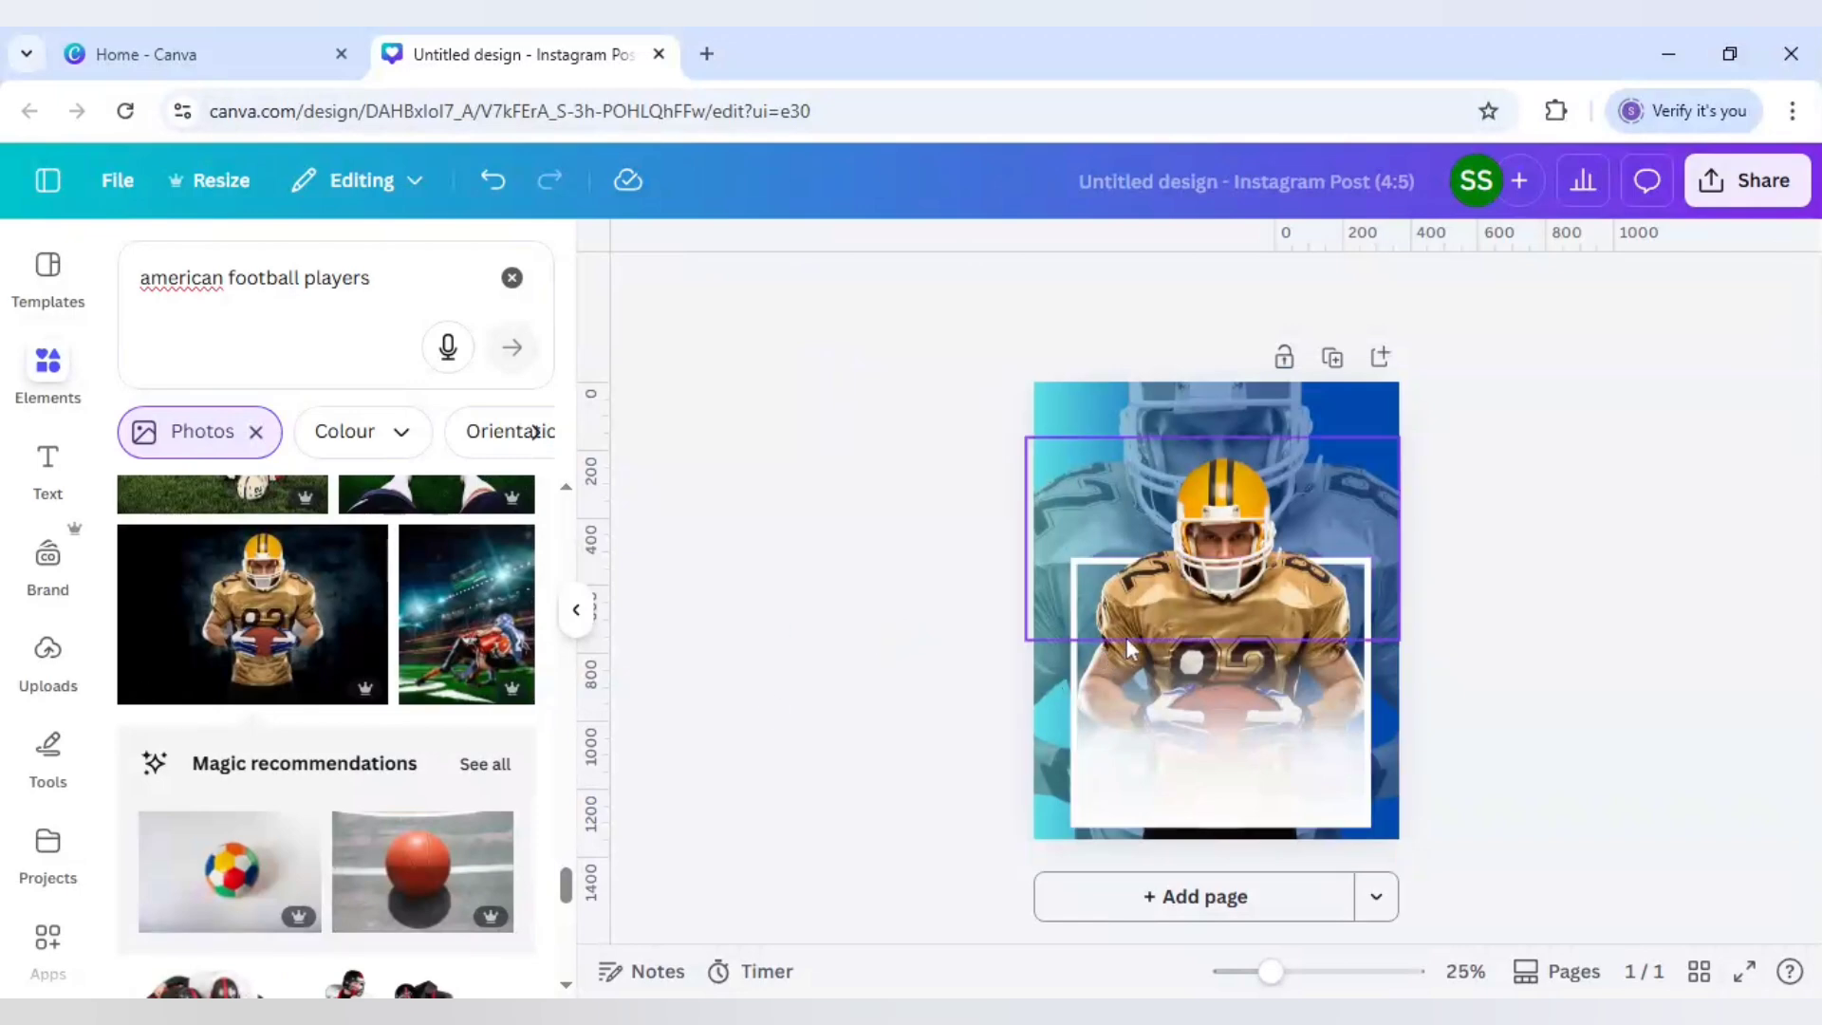
Step: Add a heading 'S' in the Sports World font at the frame's bottom-left
left_click(50, 460)
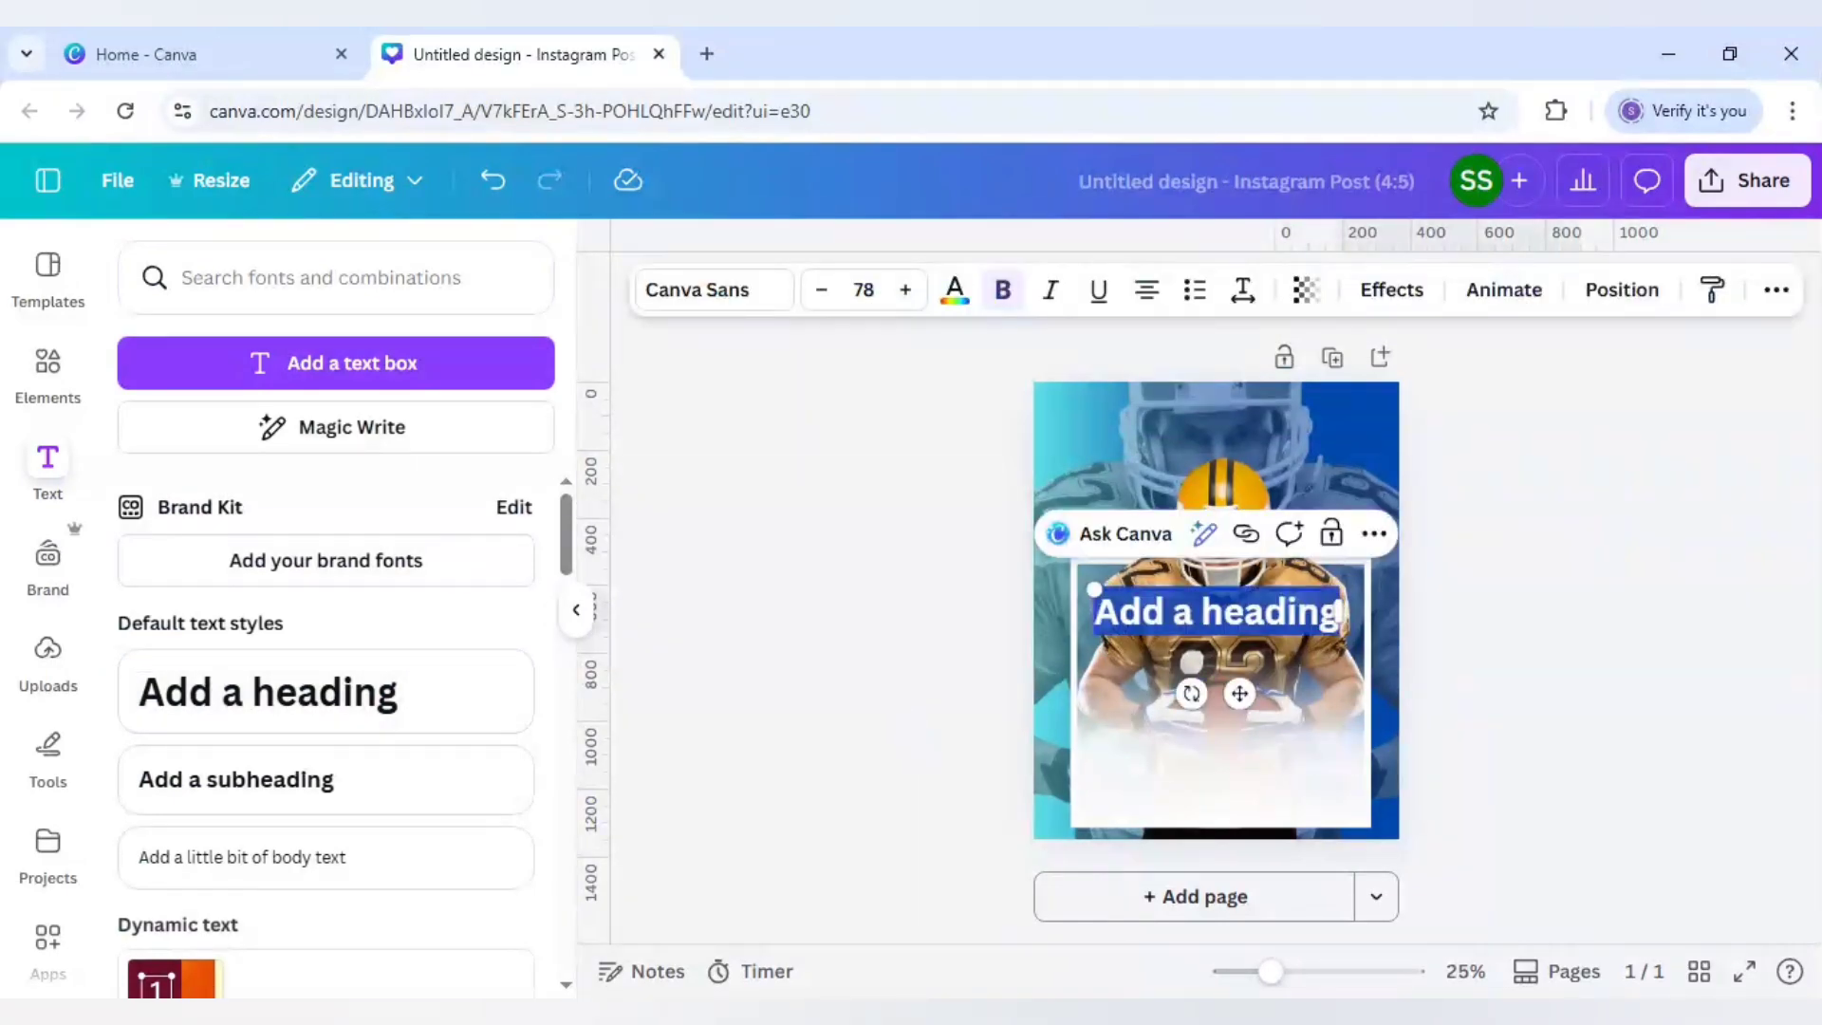
type("S")
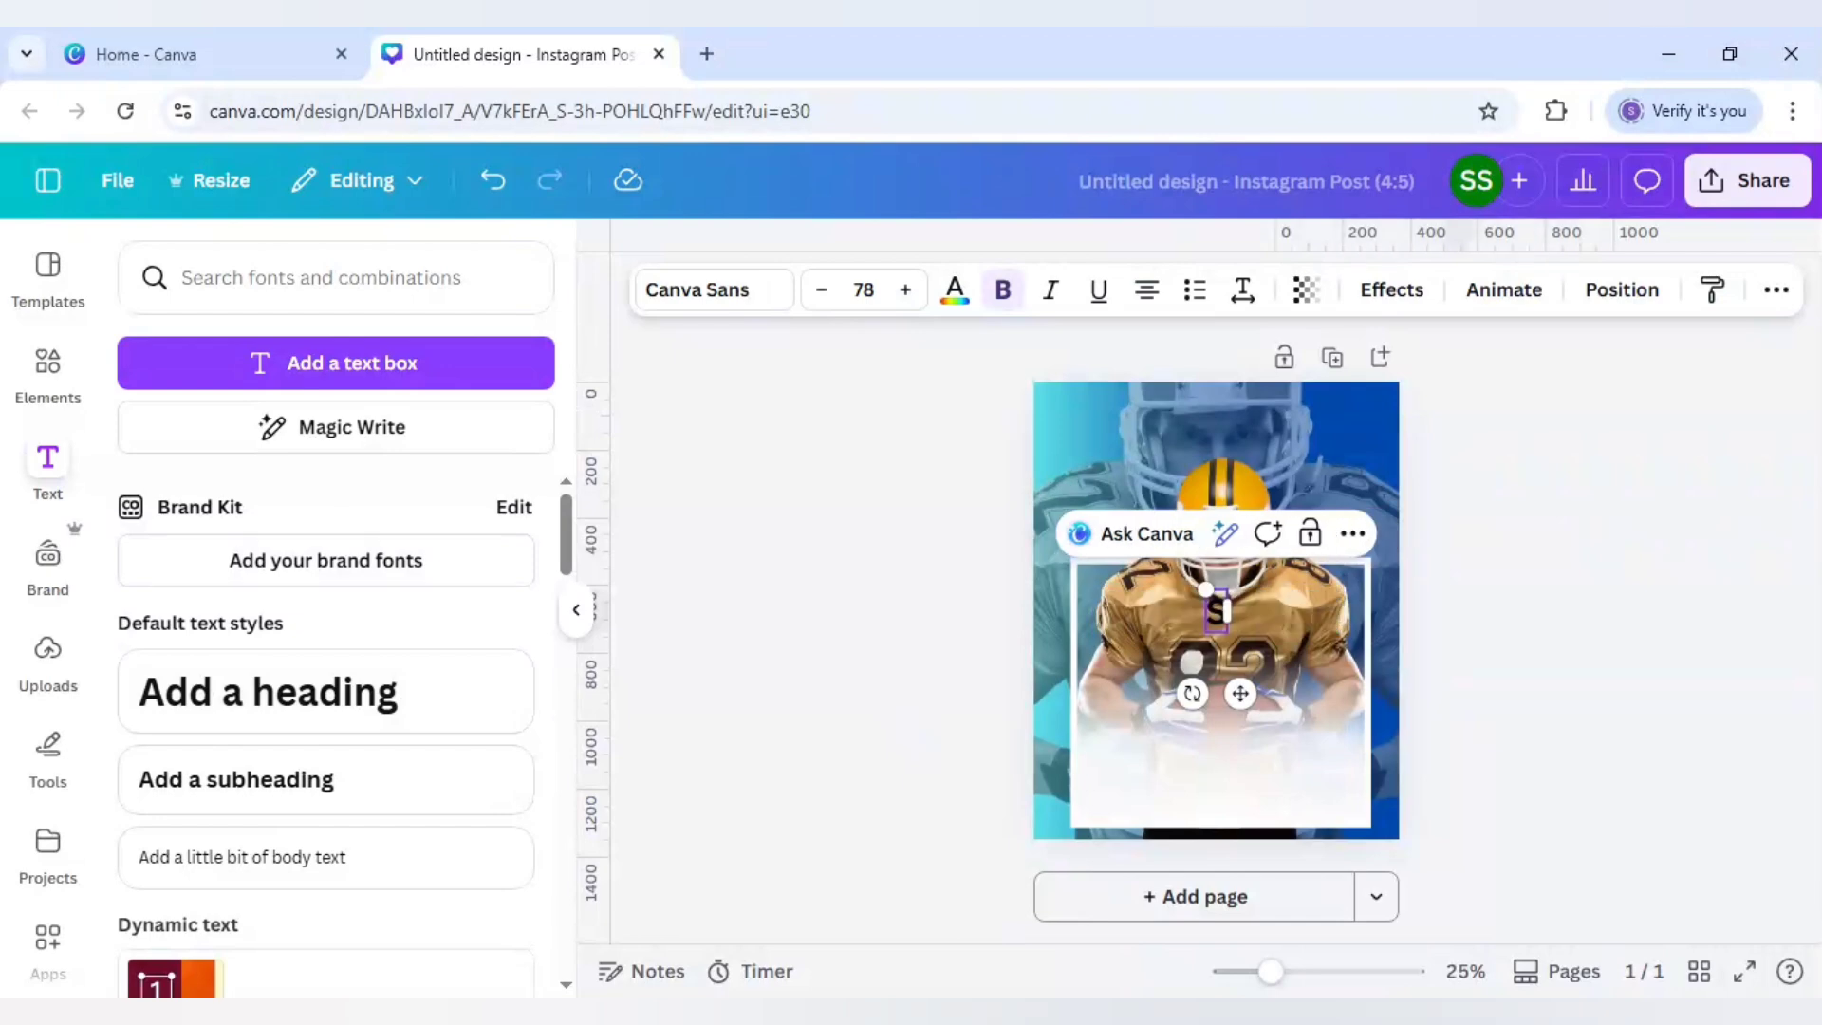
left_click(700, 301)
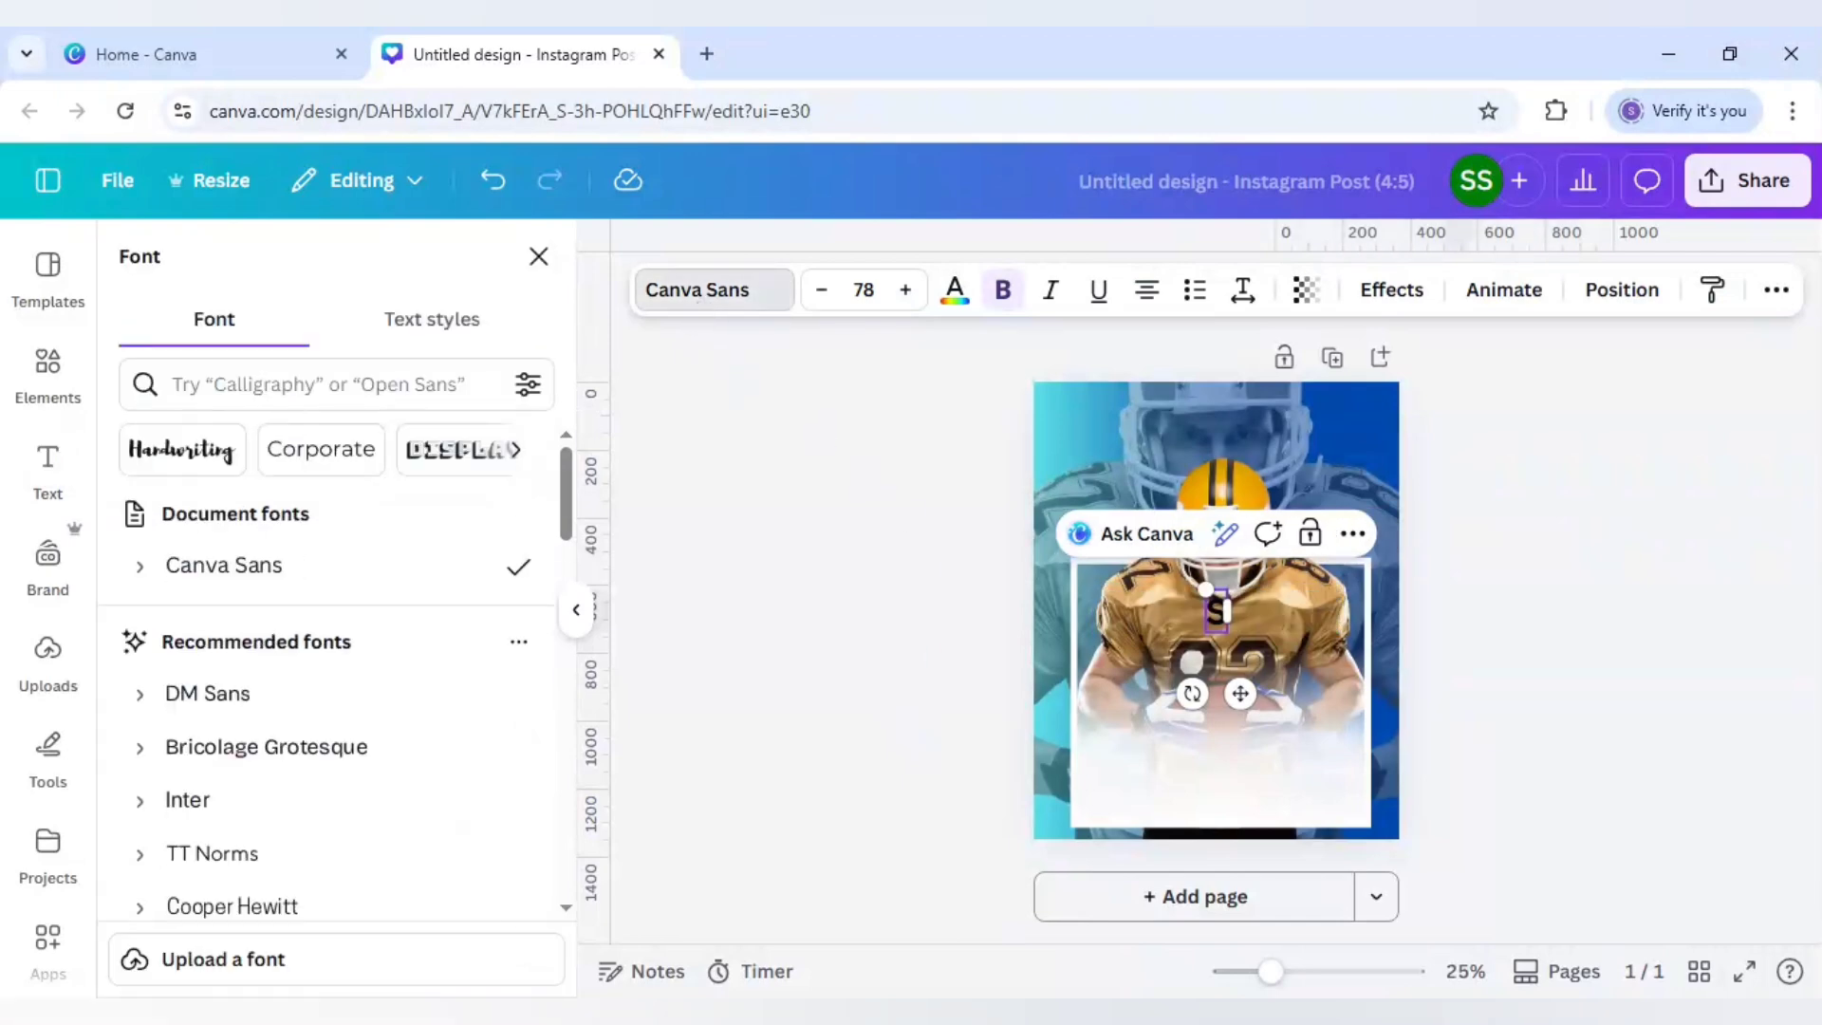
left_click(313, 385)
type("SPORT")
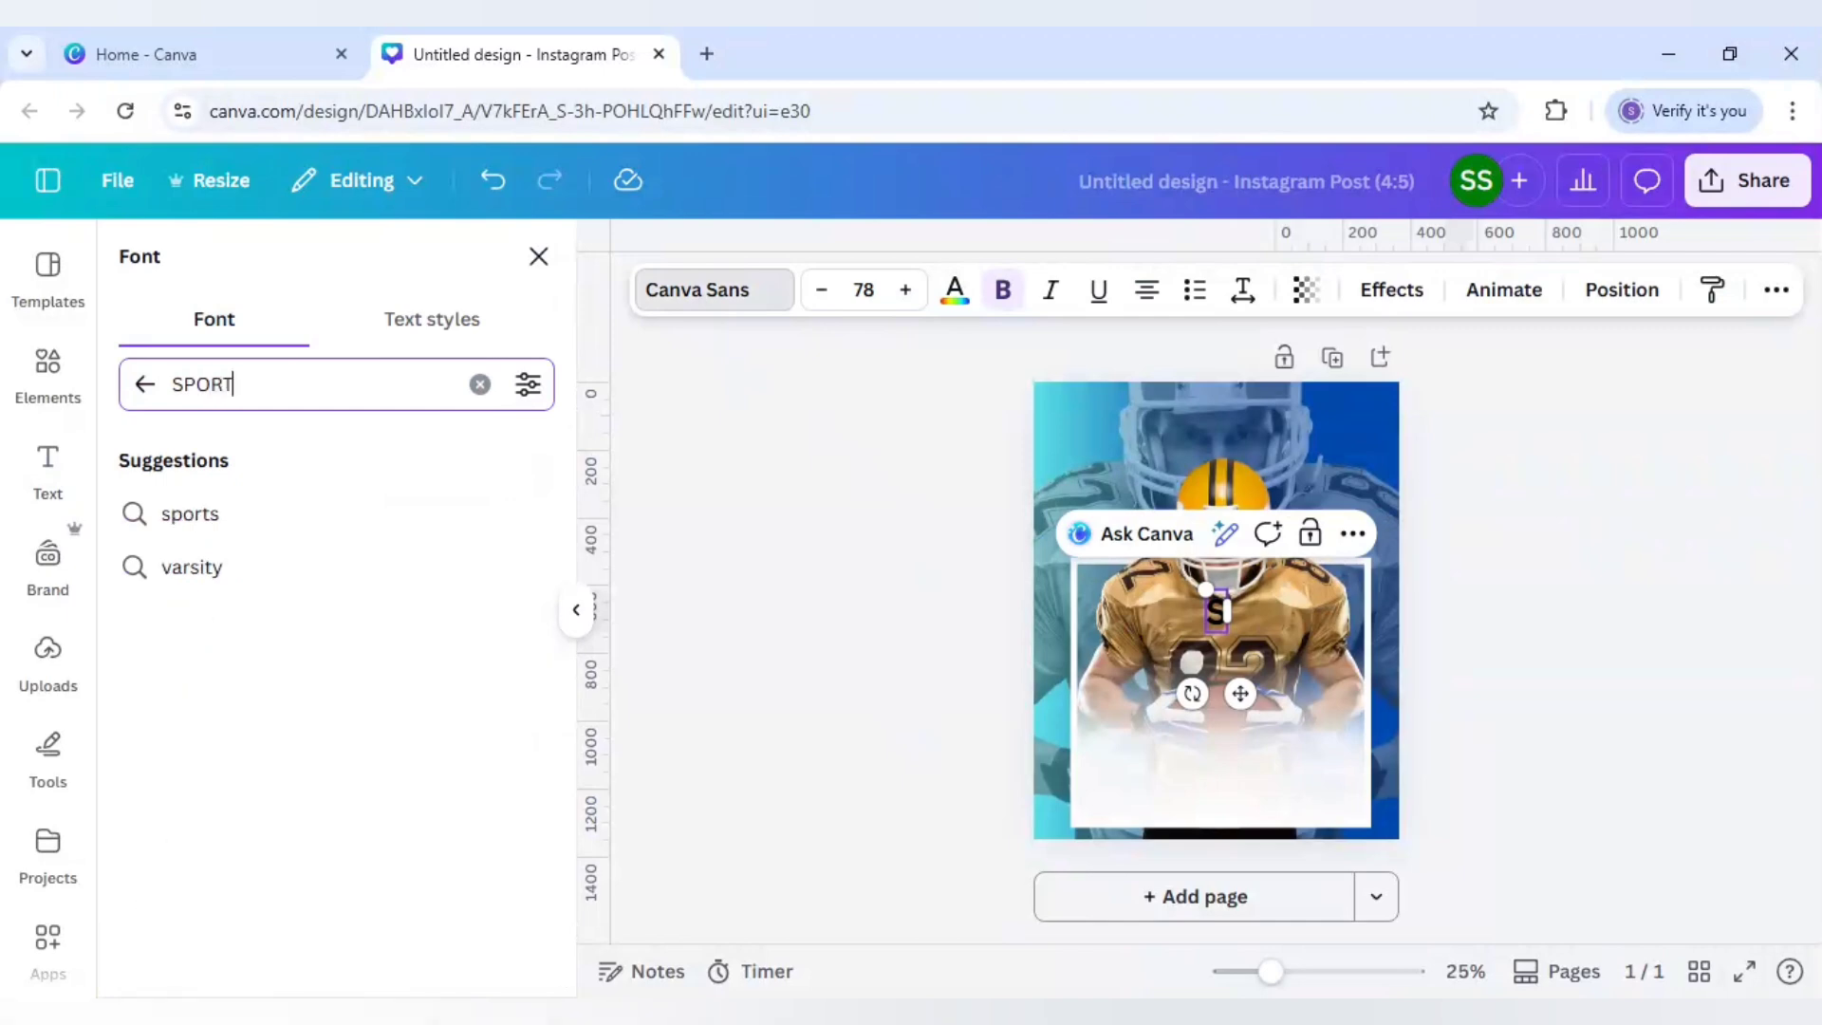
type("S WORLD")
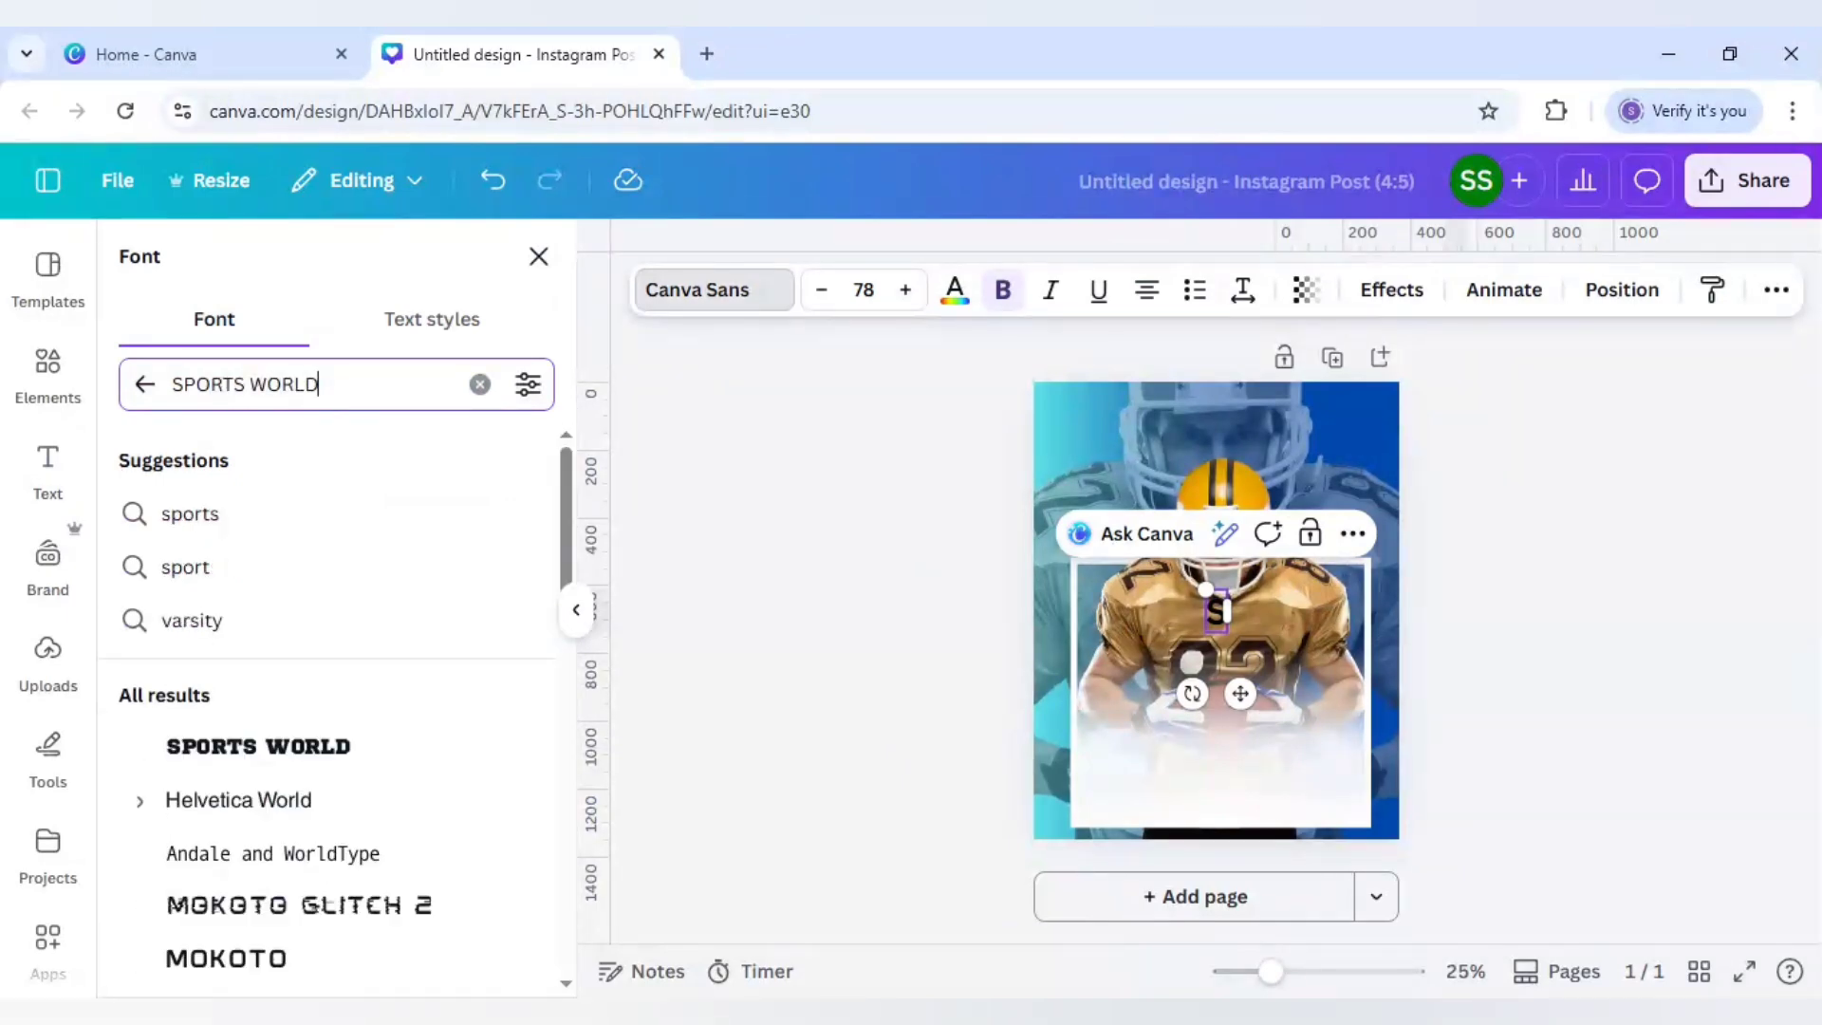
left_click(323, 750)
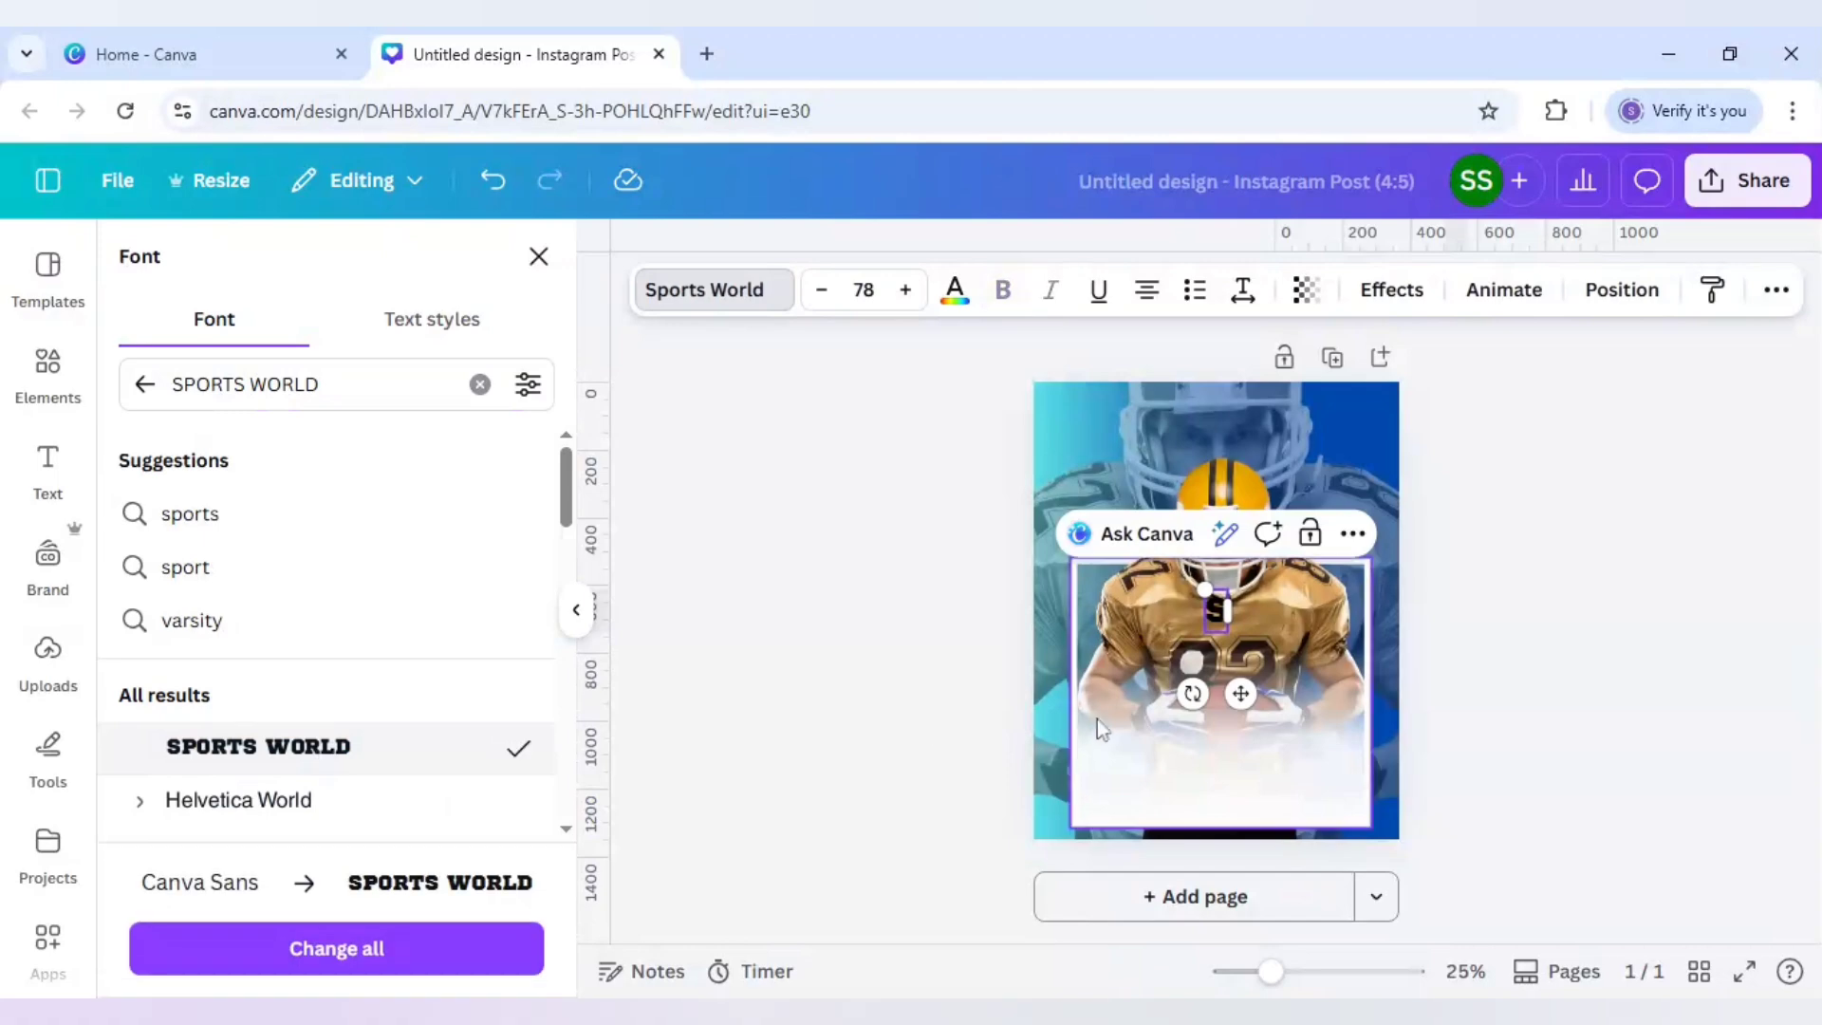
left_click_drag(1239, 698, 1120, 876)
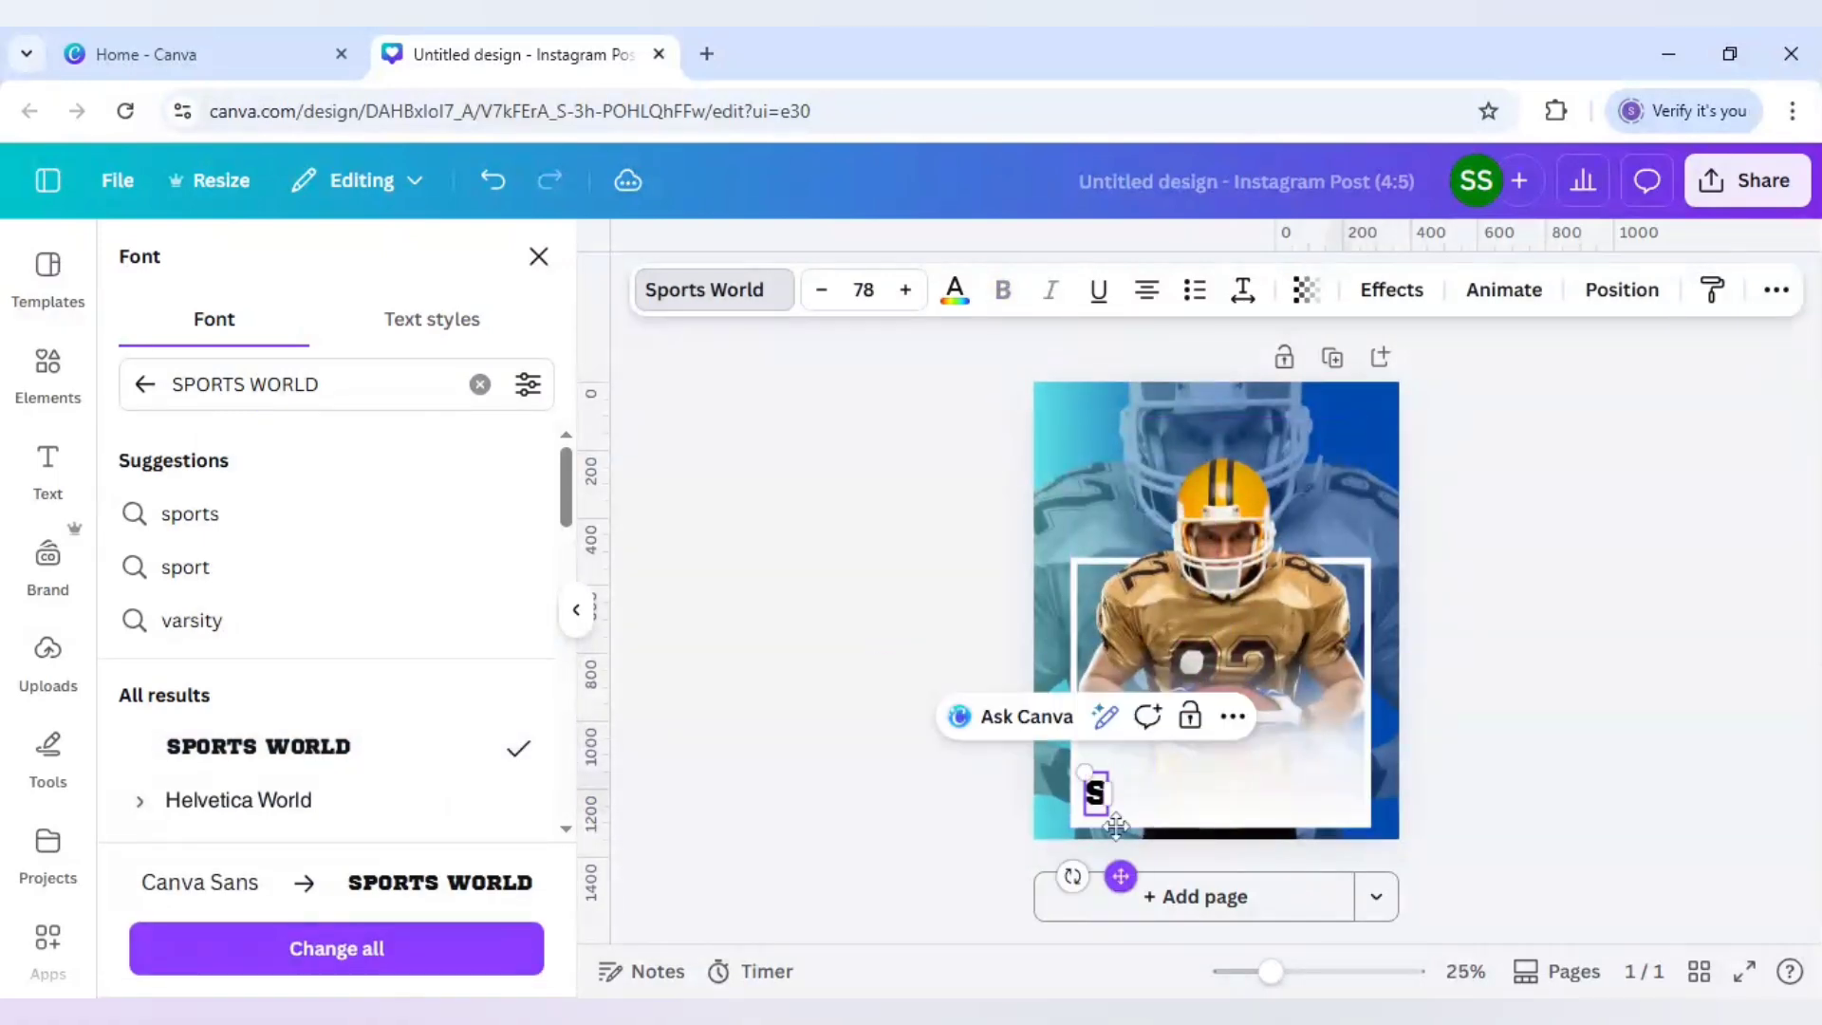
left_click(860, 767)
left_click(1012, 814)
Step: Duplicate the S into a row of six letters along the frame's lower edge
left_click(1094, 794)
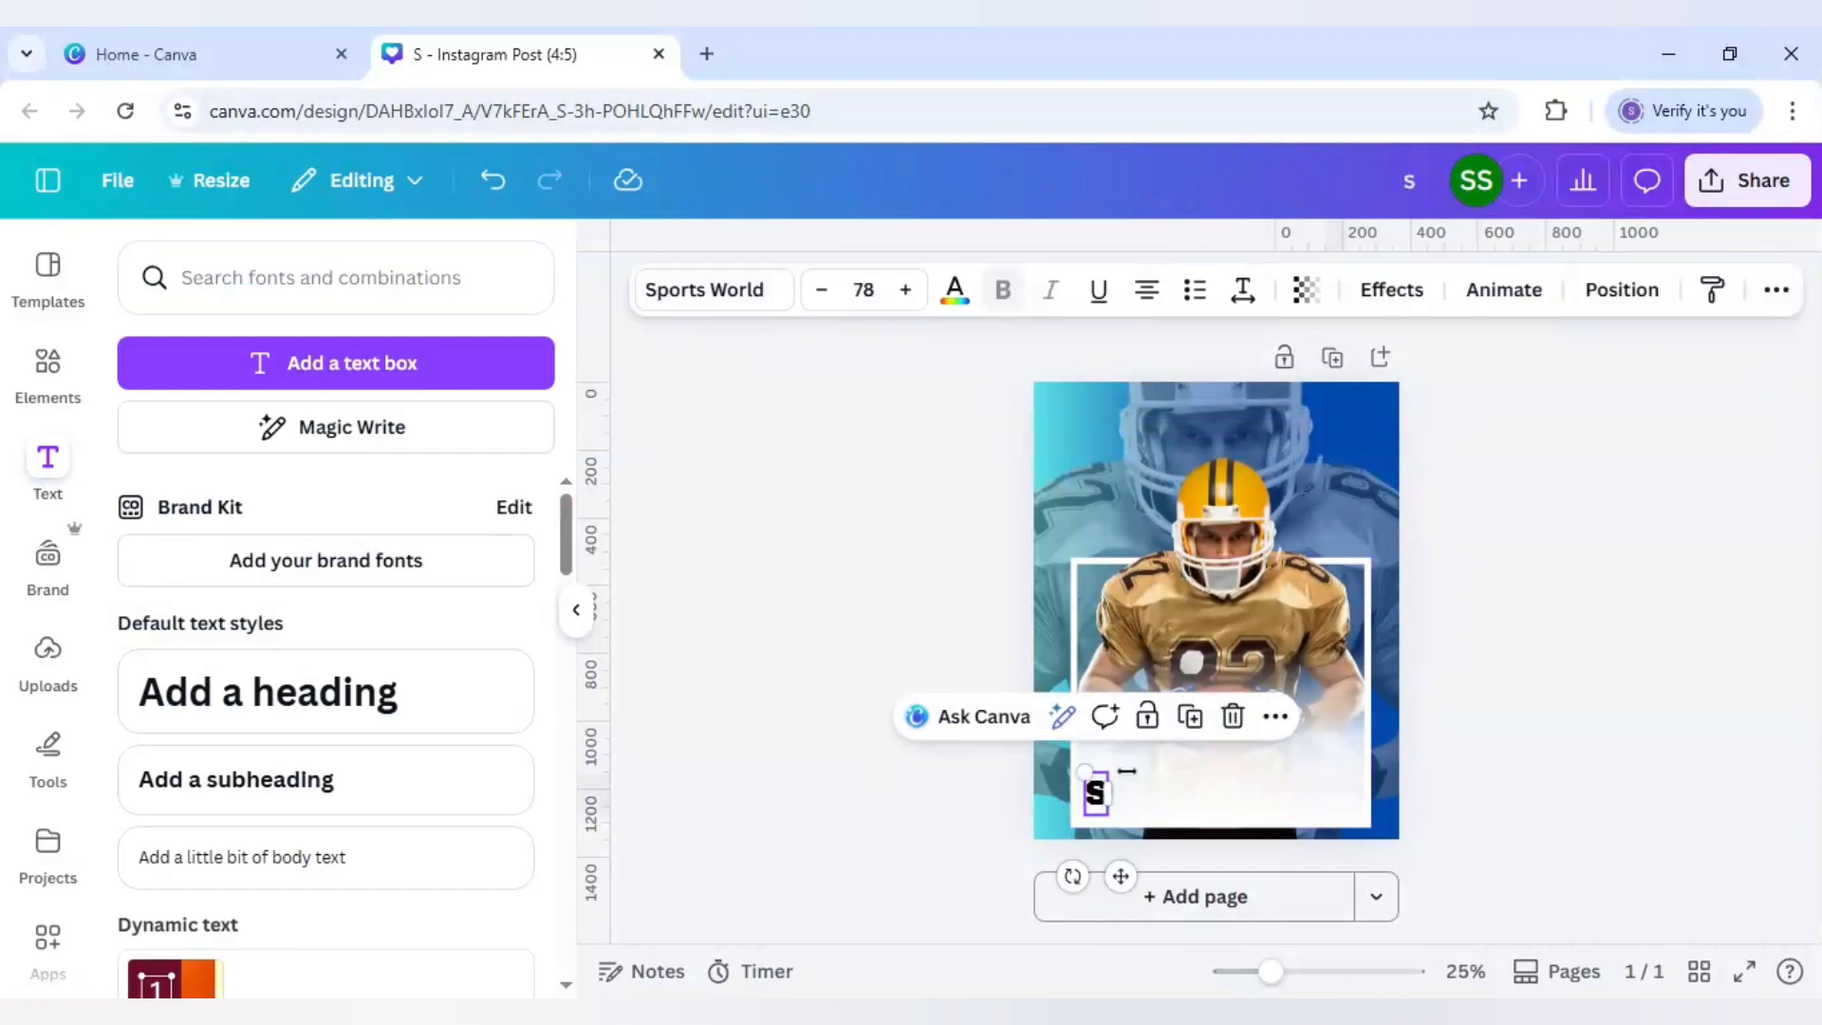
left_click(1106, 813)
type("S")
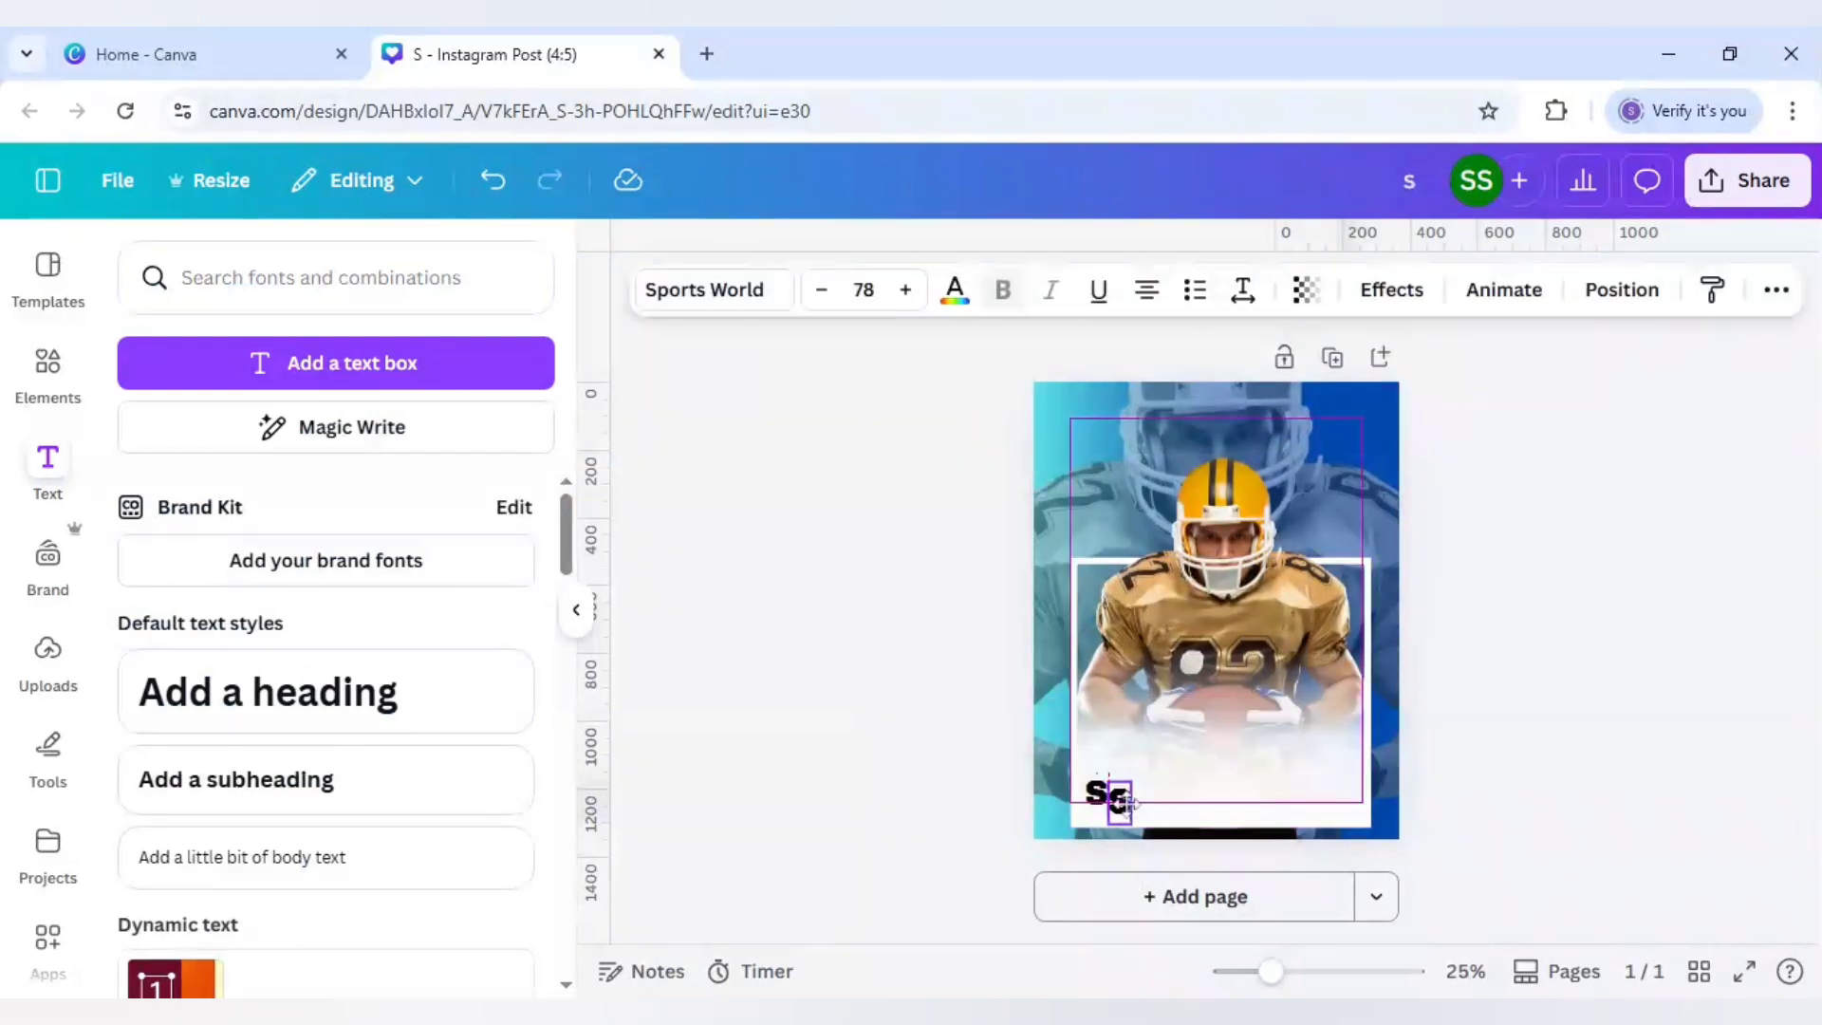
left_click_drag(1127, 803, 1128, 803)
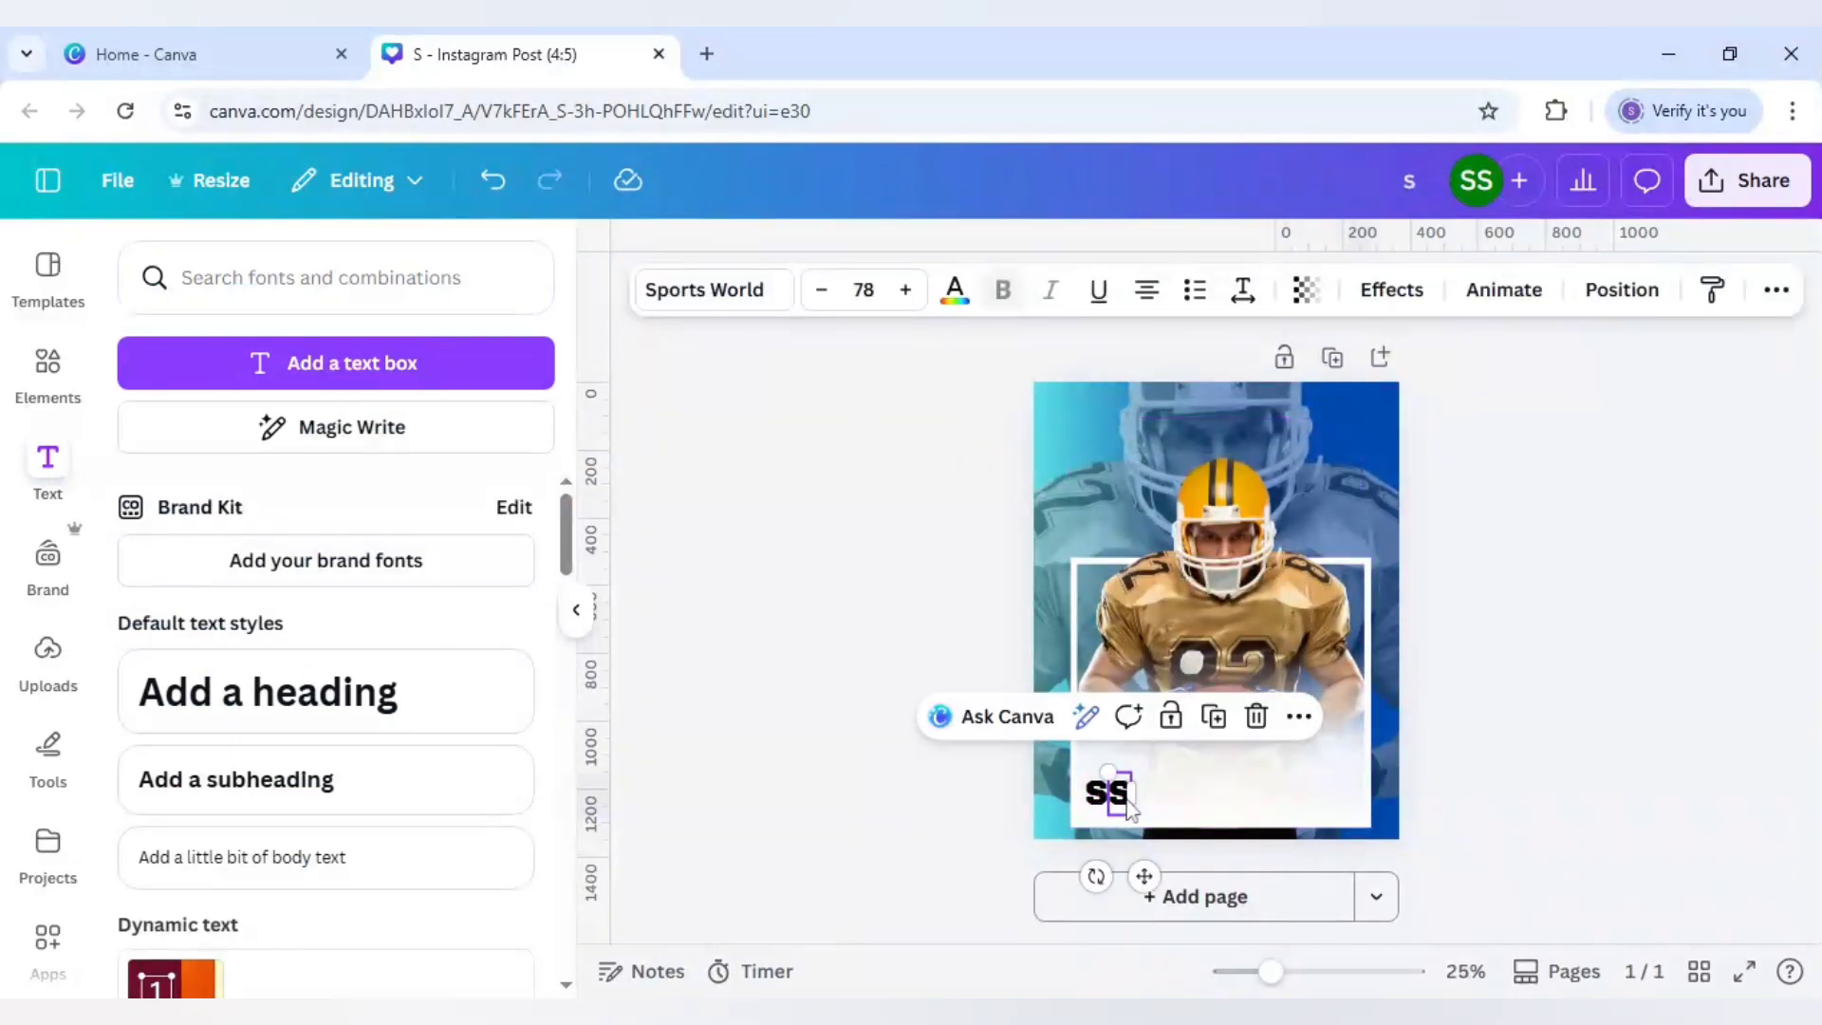
left_click(1212, 719)
left_click(1235, 718)
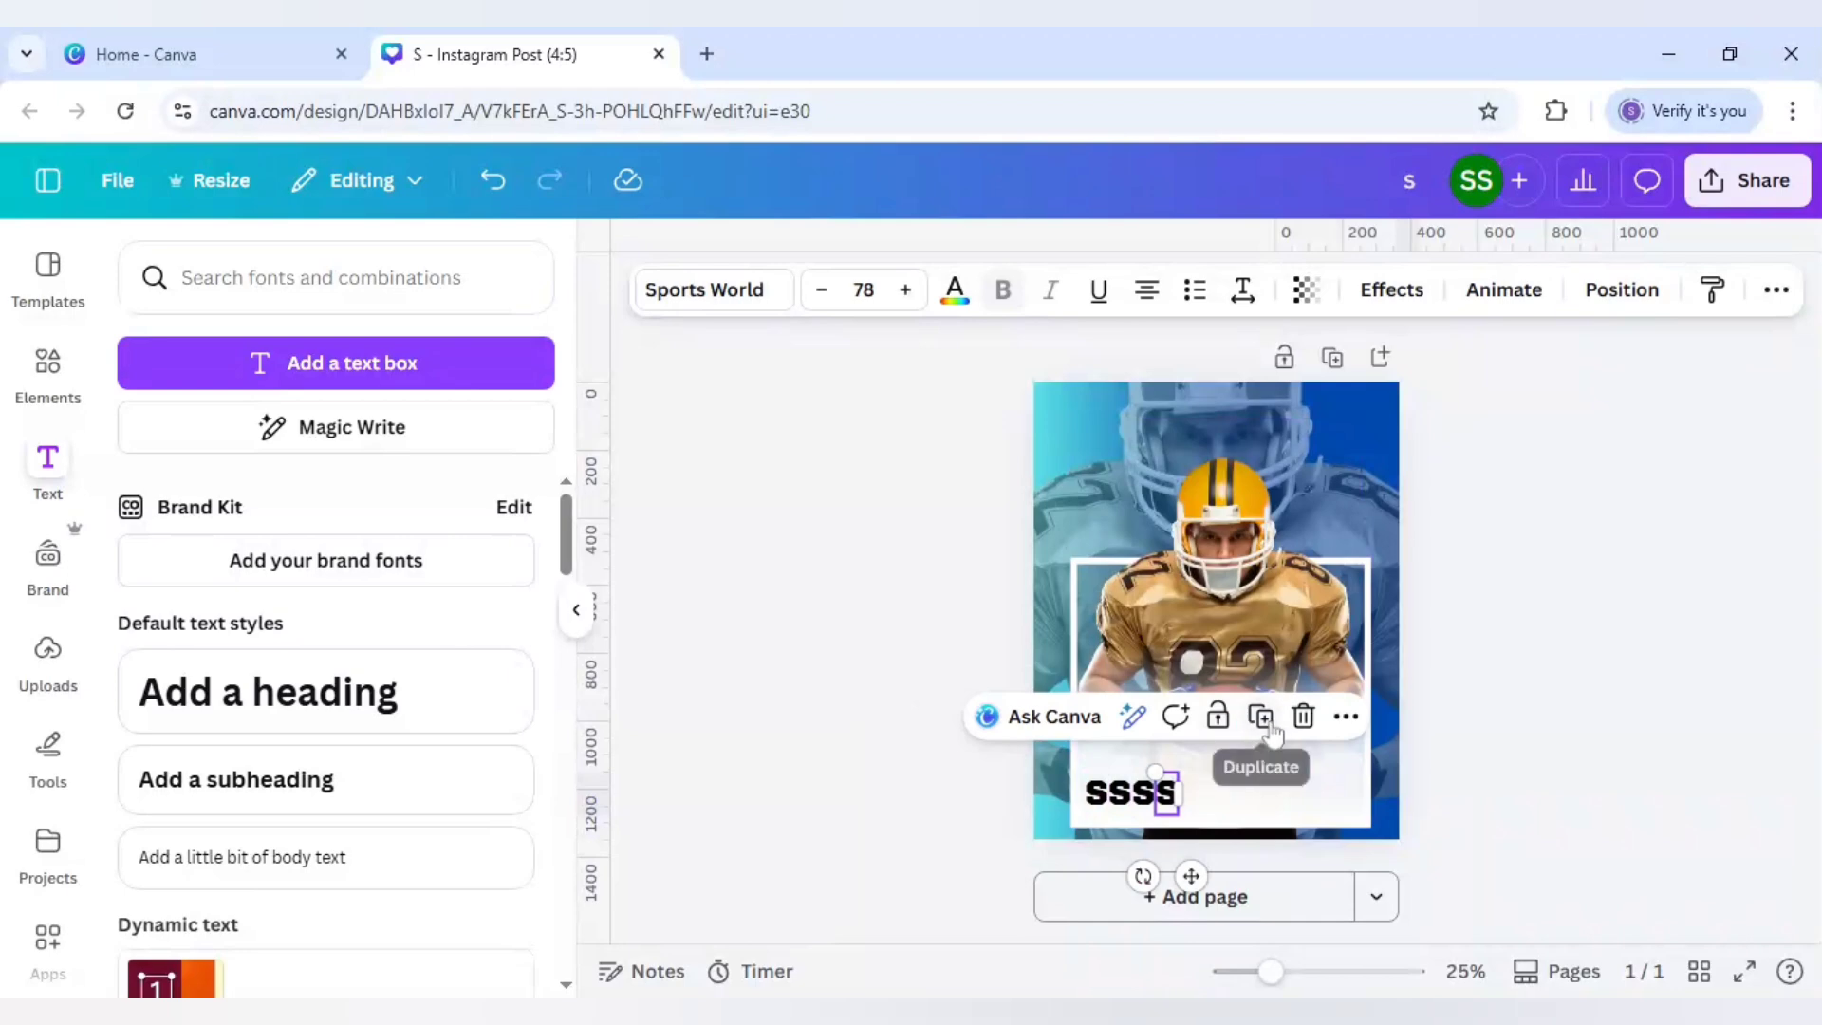
left_click(1260, 719)
left_click(1285, 719)
left_click(929, 822)
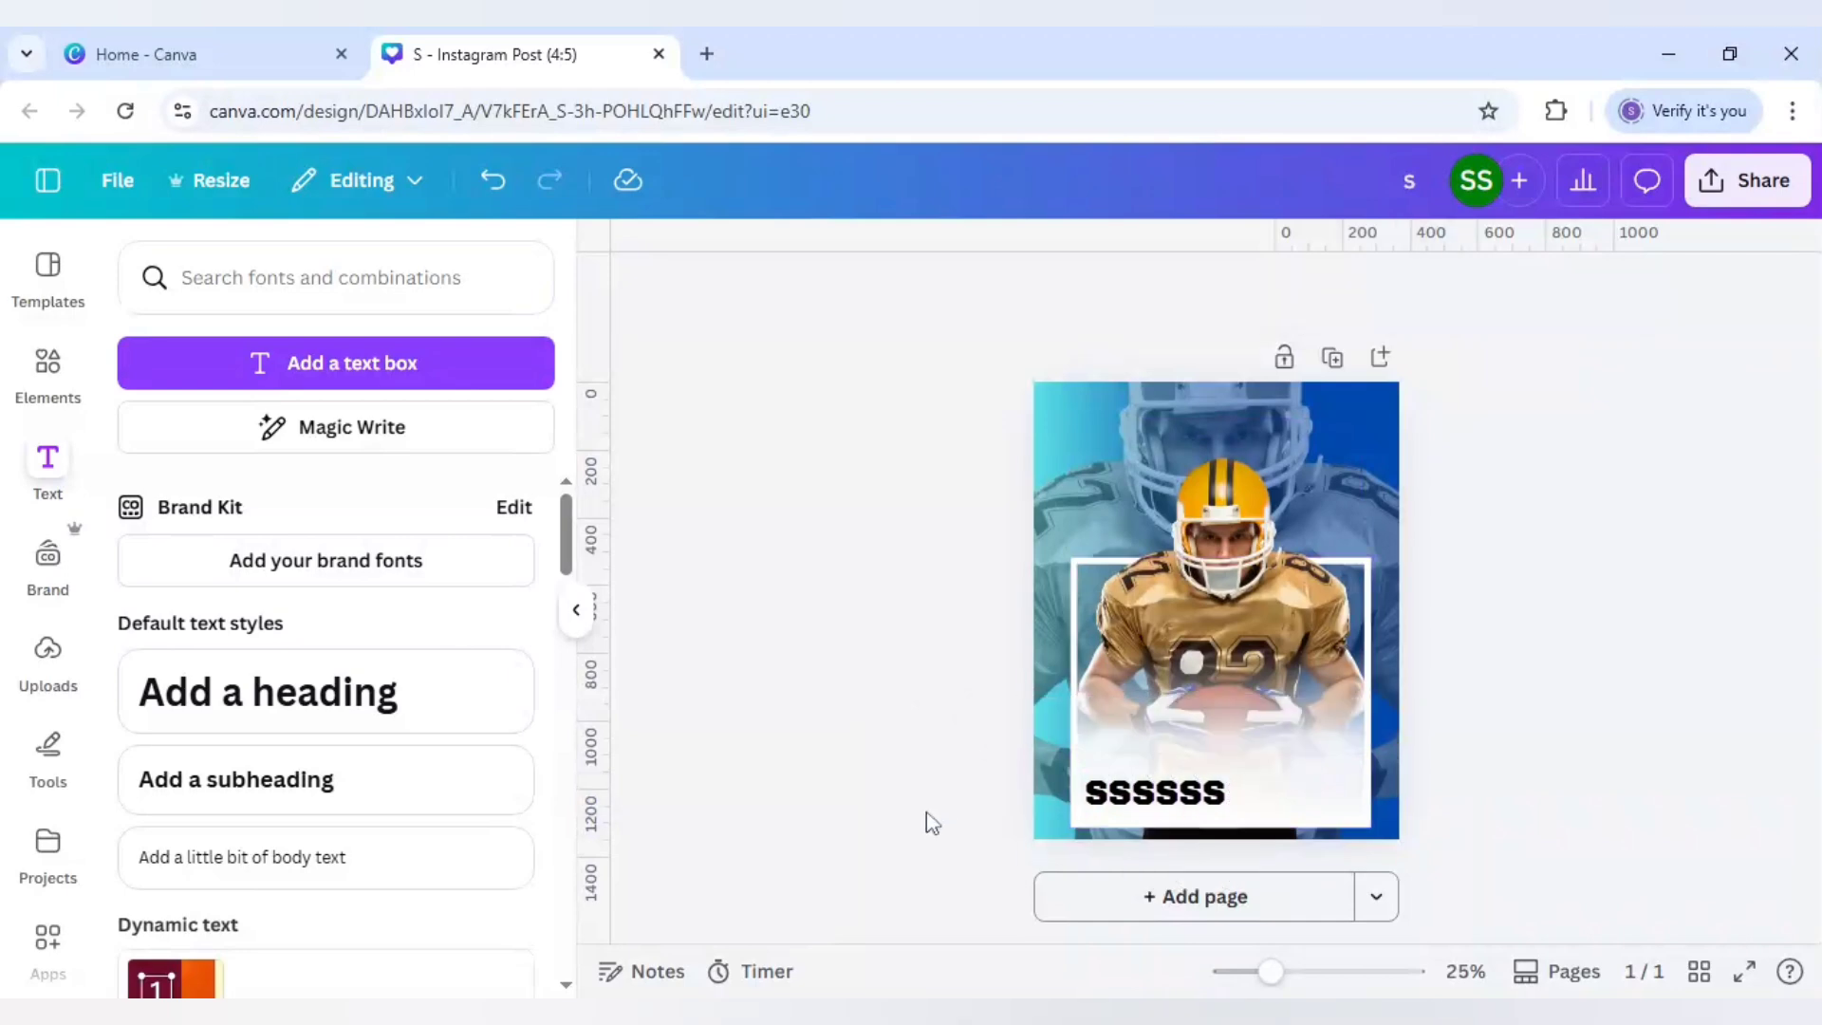
Step: Retype the copies as E, R, N and O
left_click(1120, 803)
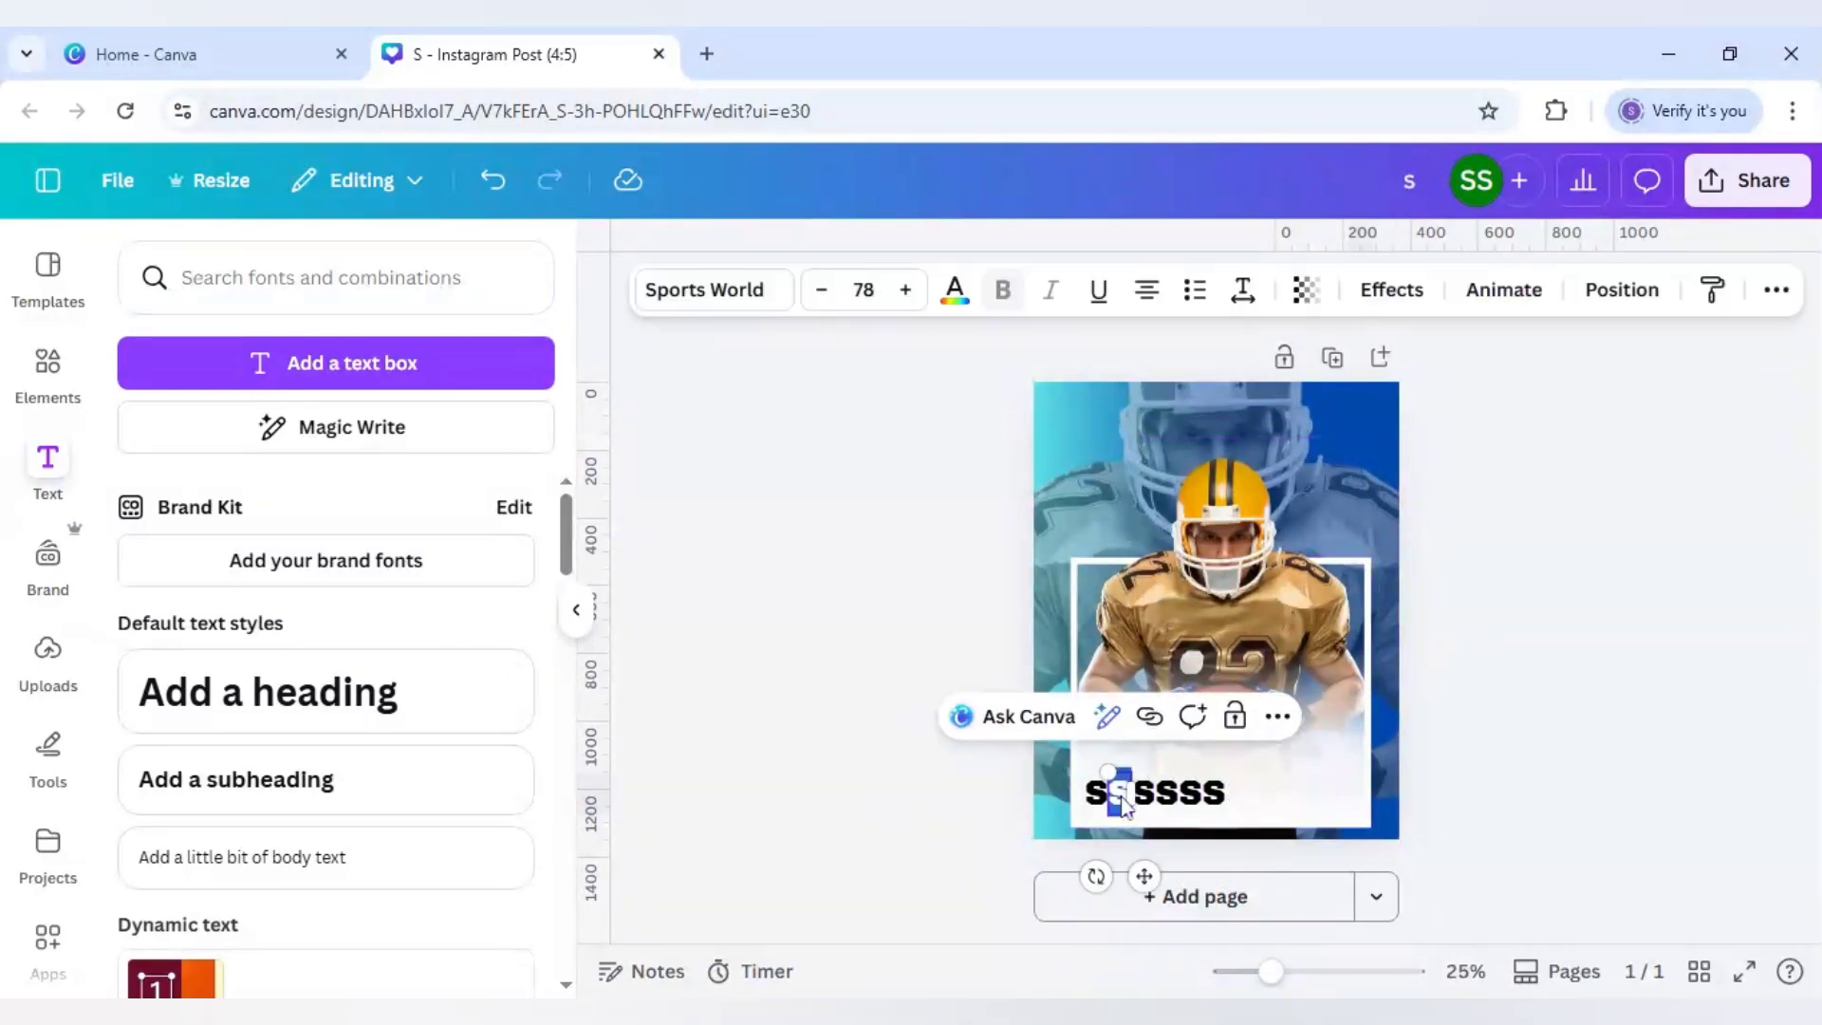
type("E")
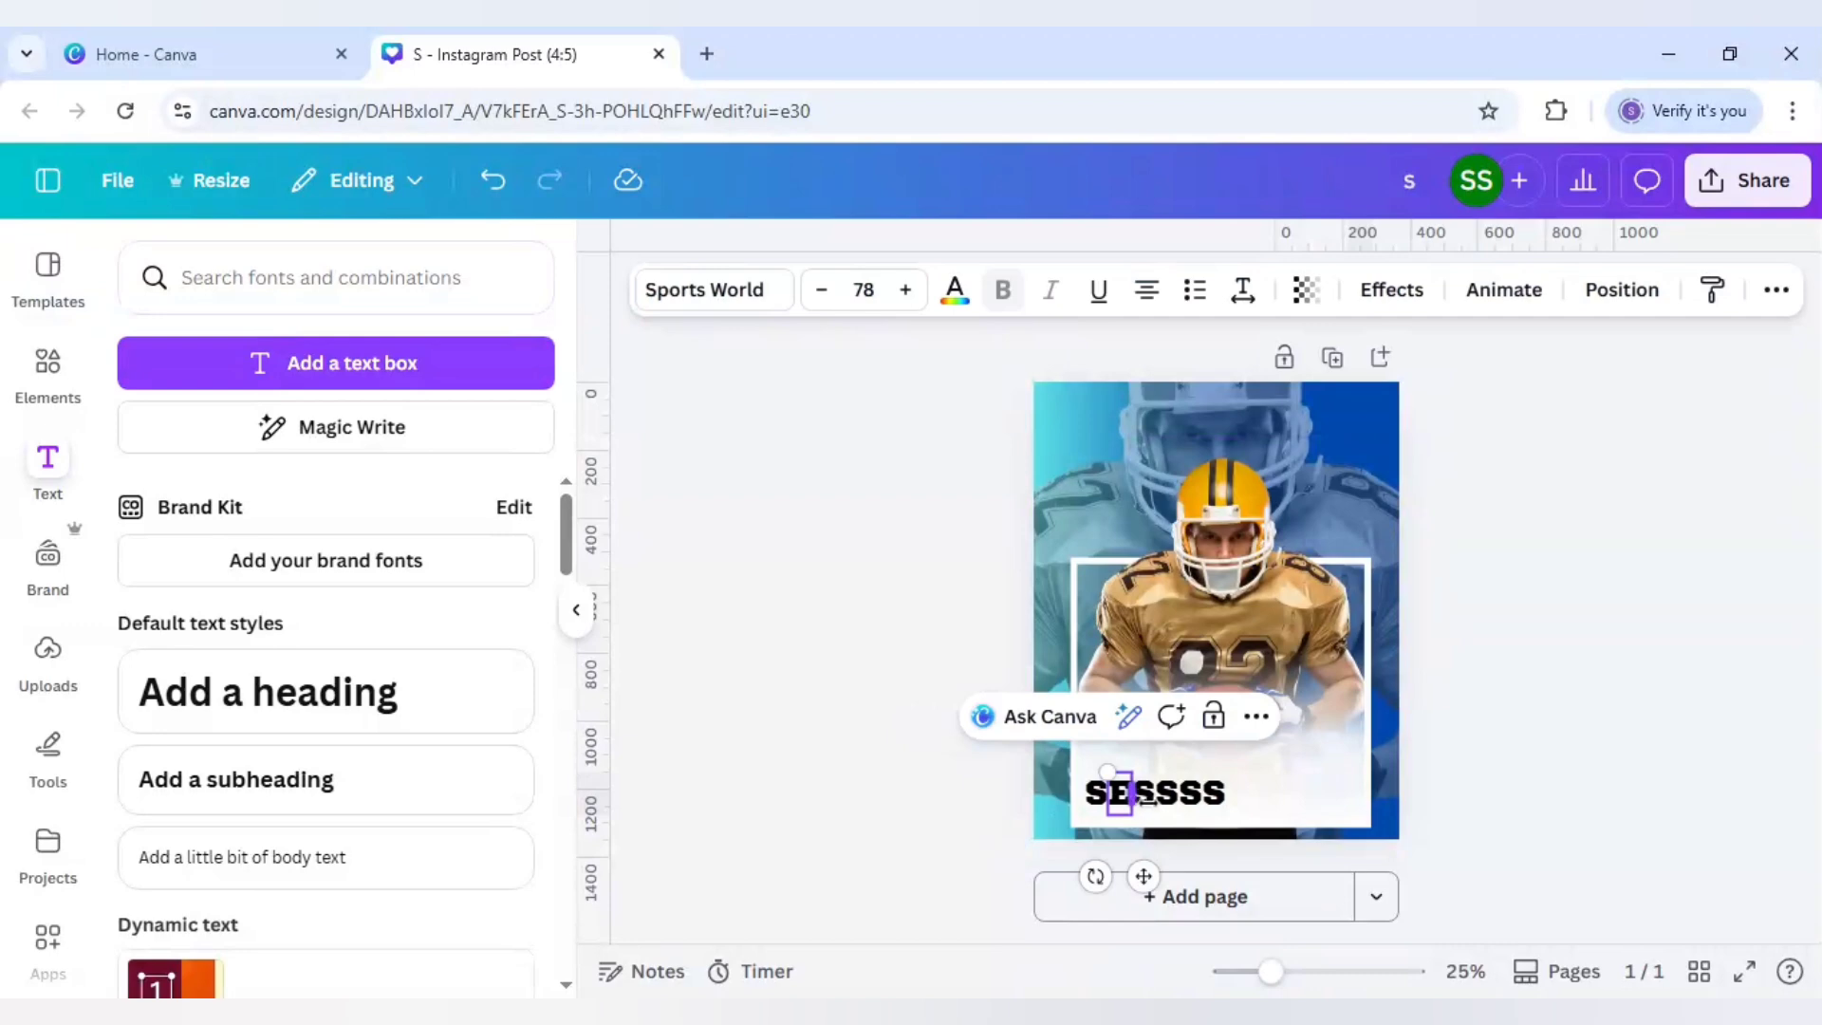
left_click(1212, 794)
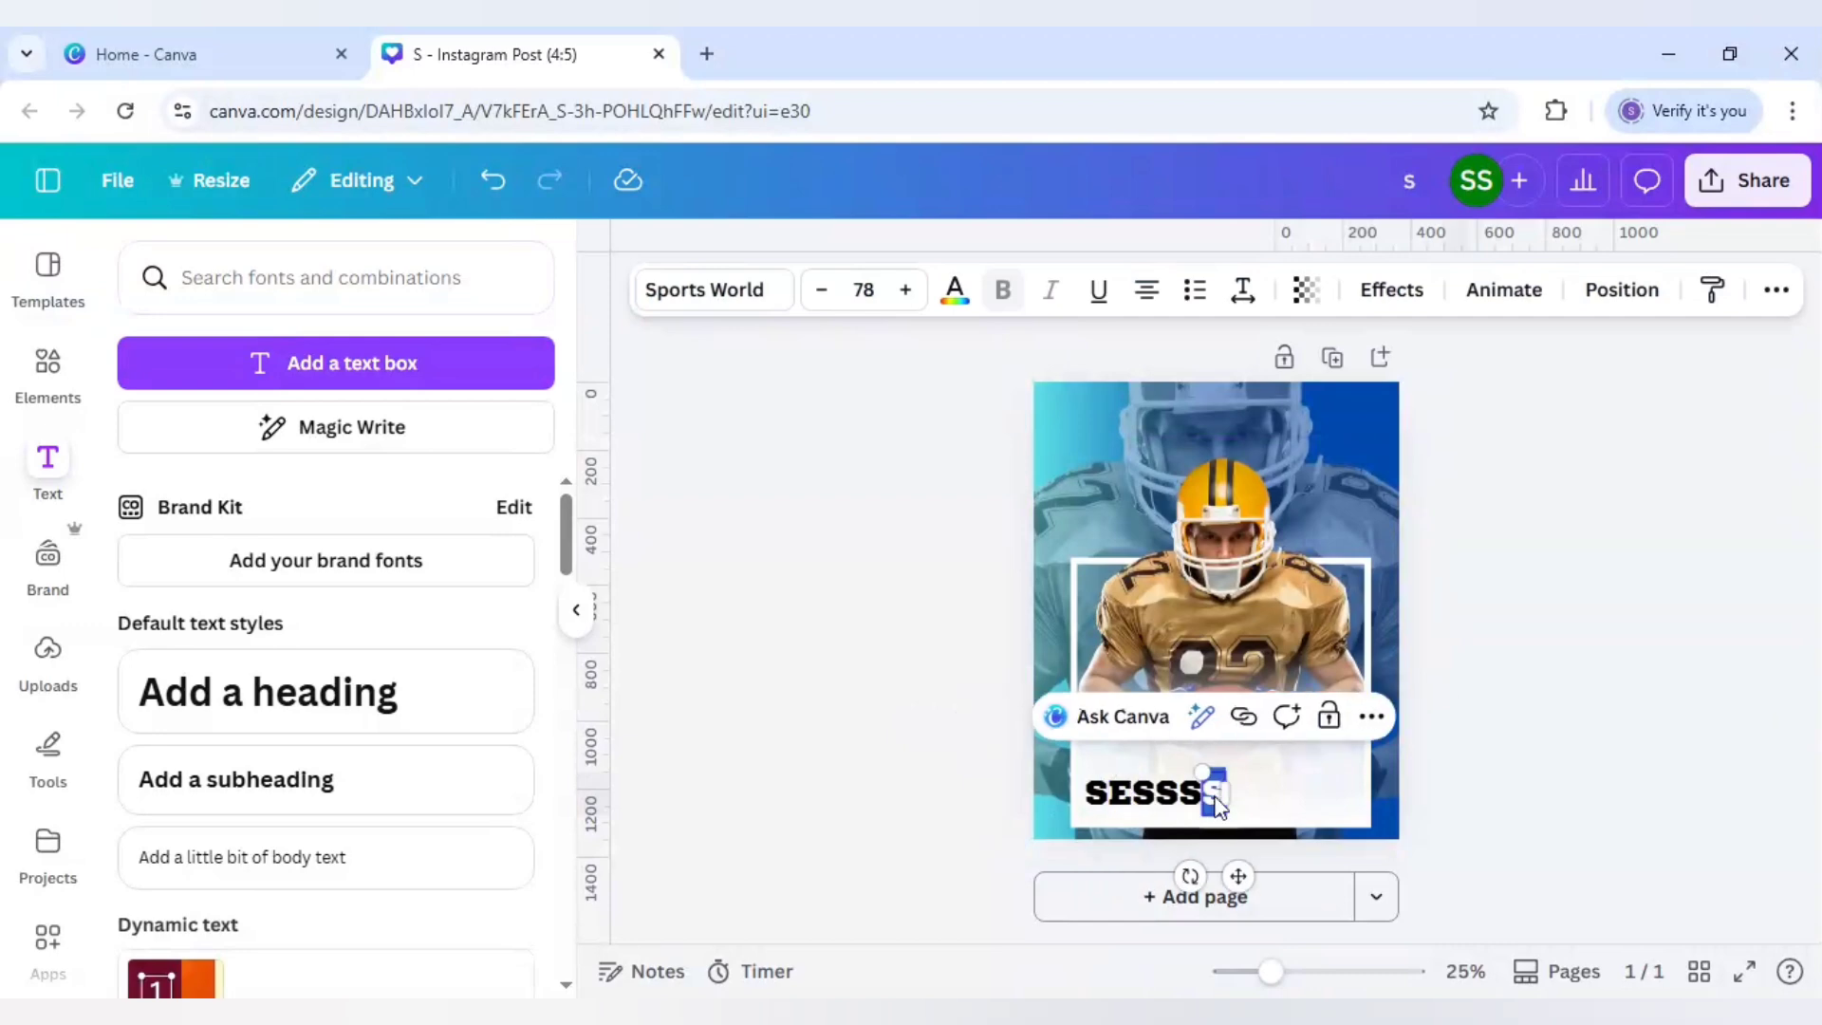
type("R")
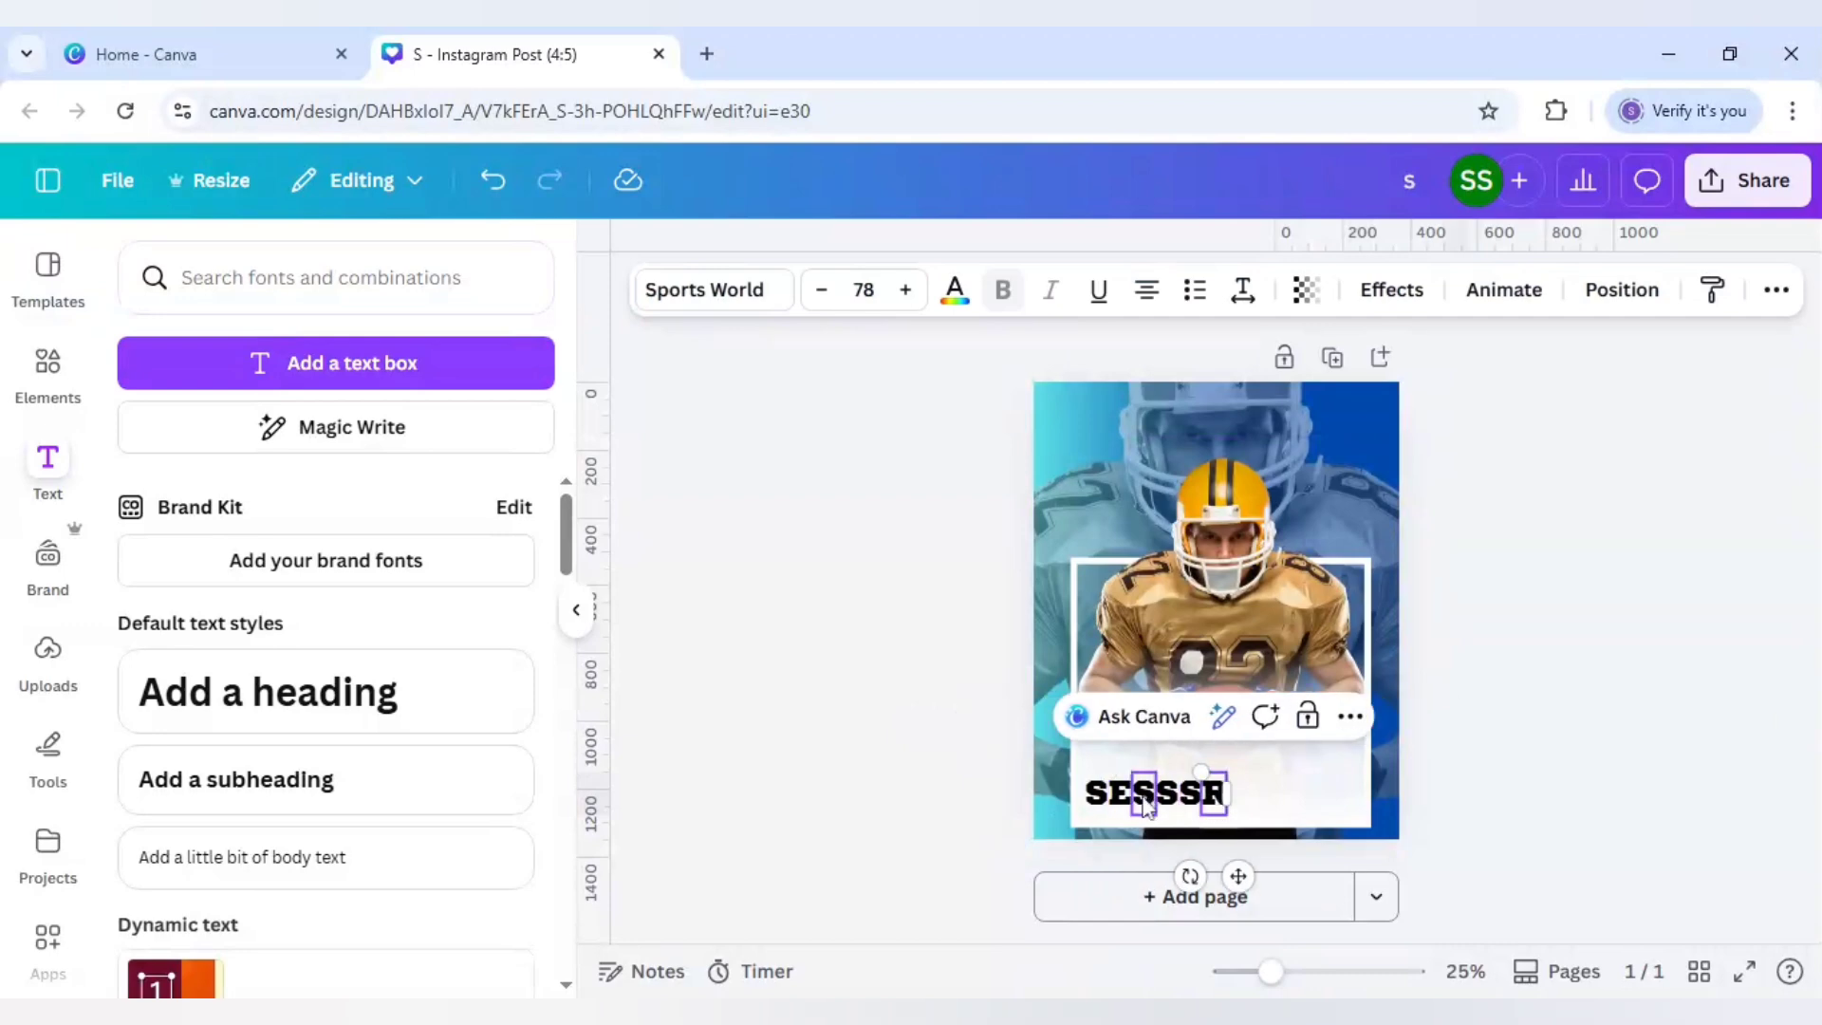
double_click(1145, 805)
type("N")
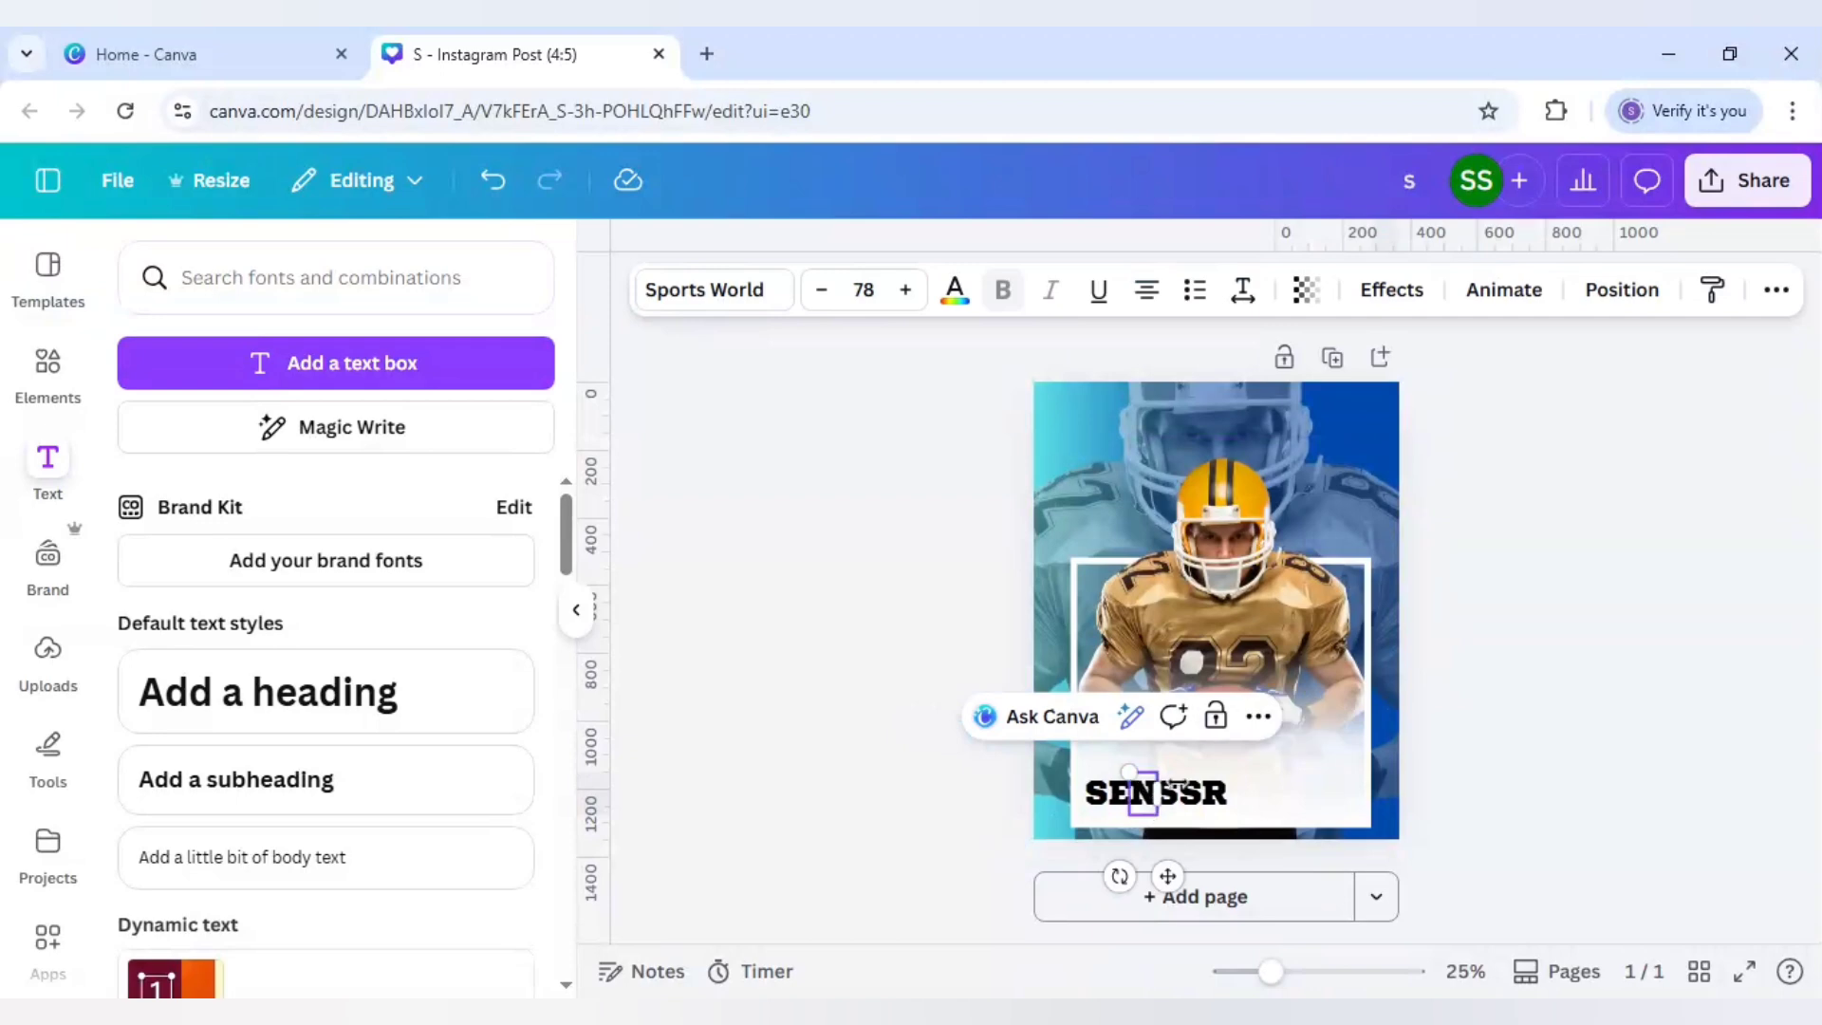
double_click(1193, 802)
type("O")
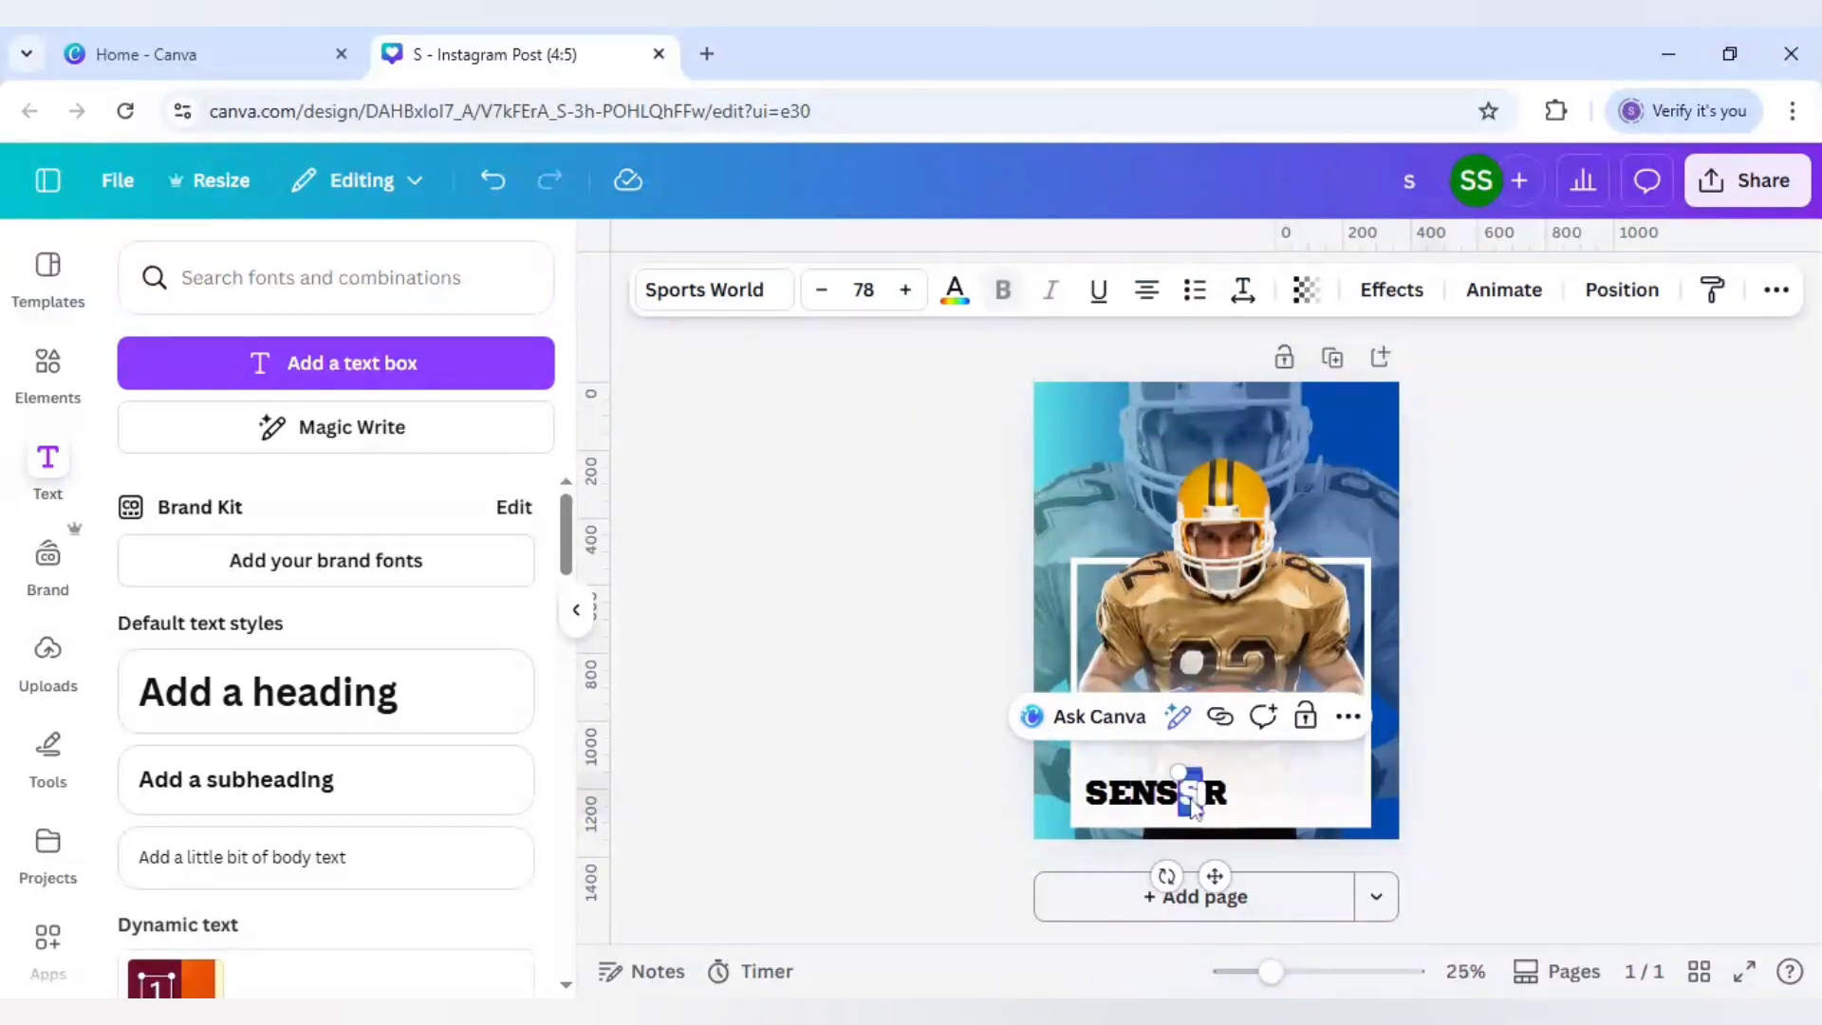
left_click(949, 786)
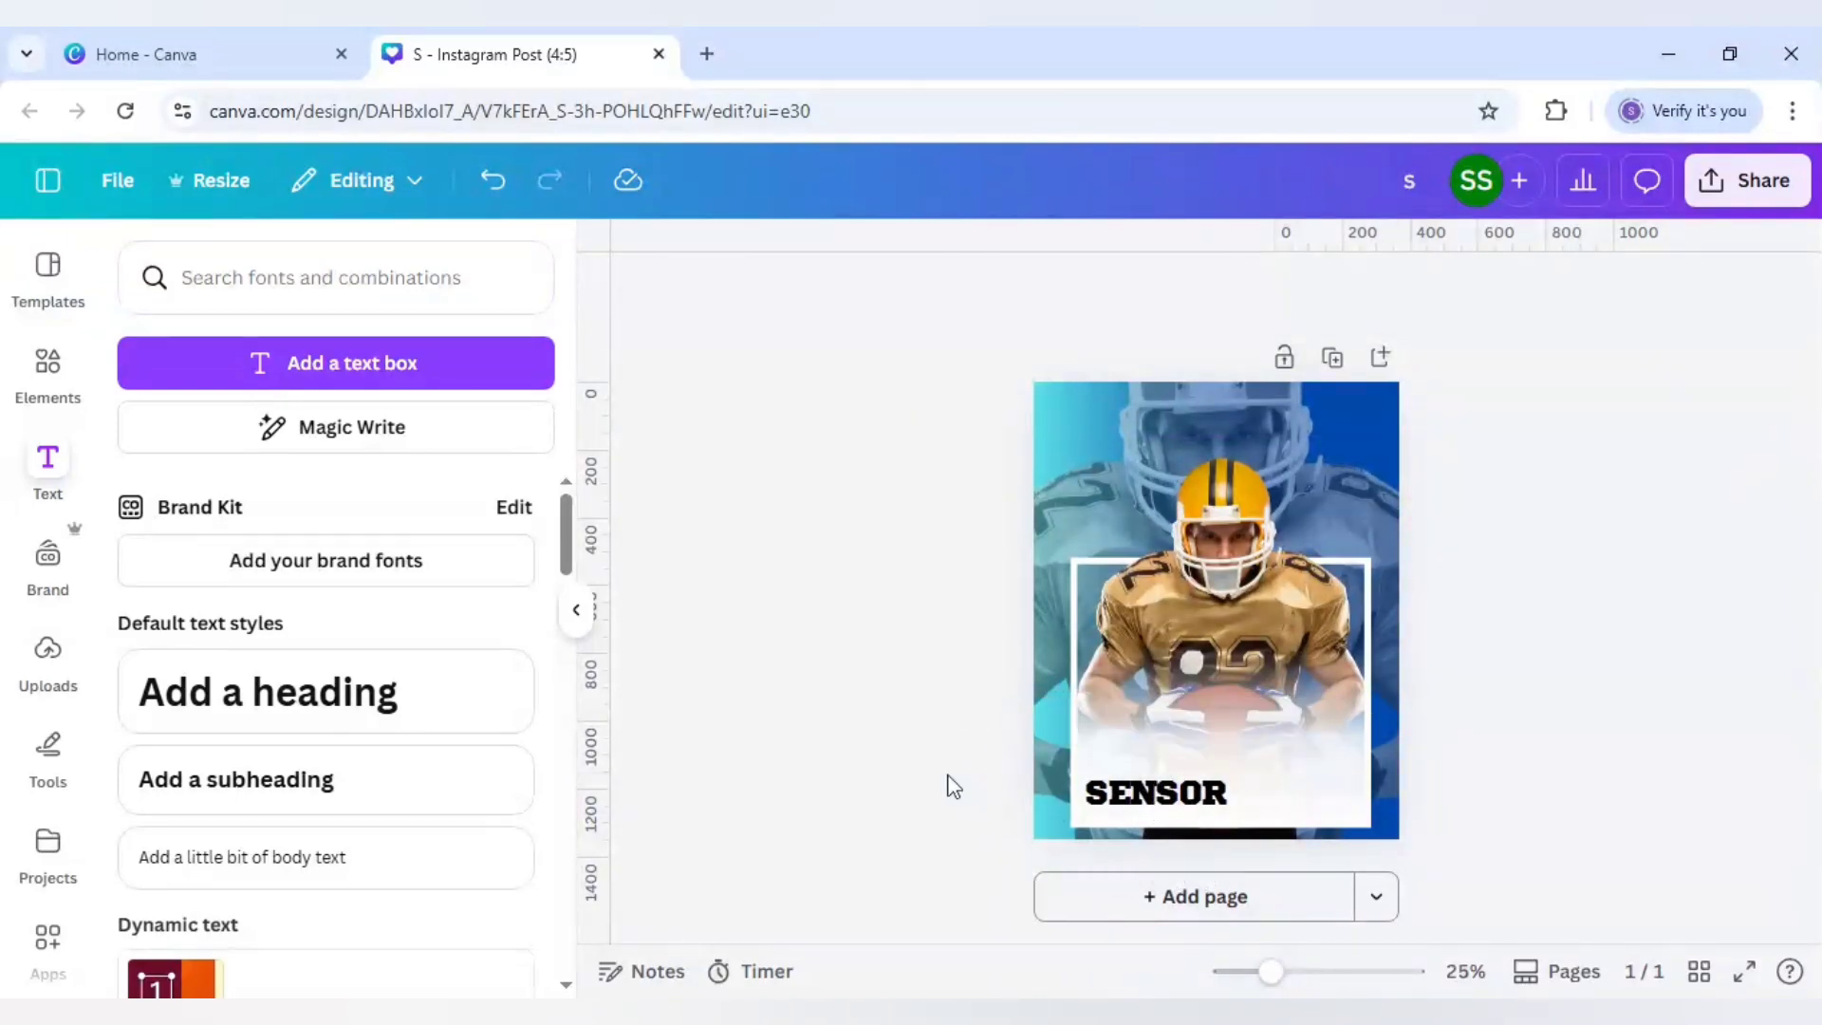
Step: Change the fourth letter to I, then select both the S and the O
double_click(1169, 802)
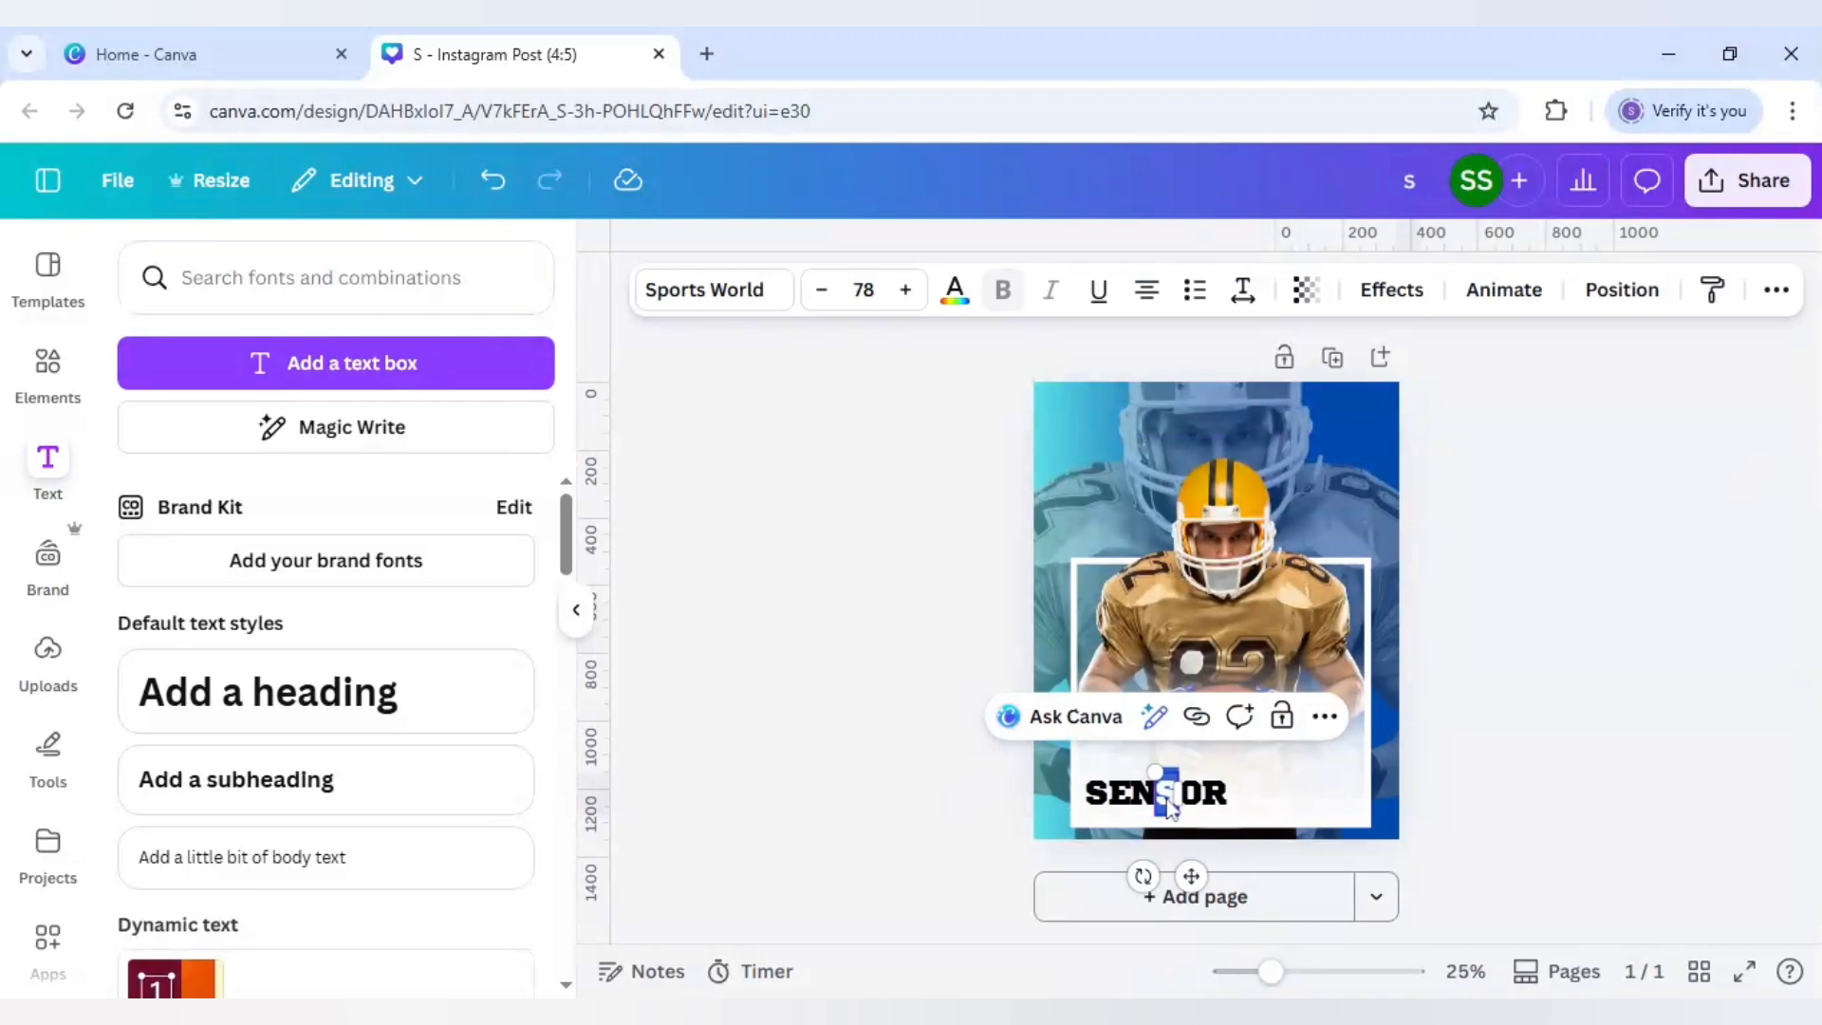
type("I")
left_click(802, 724)
double_click(1097, 805)
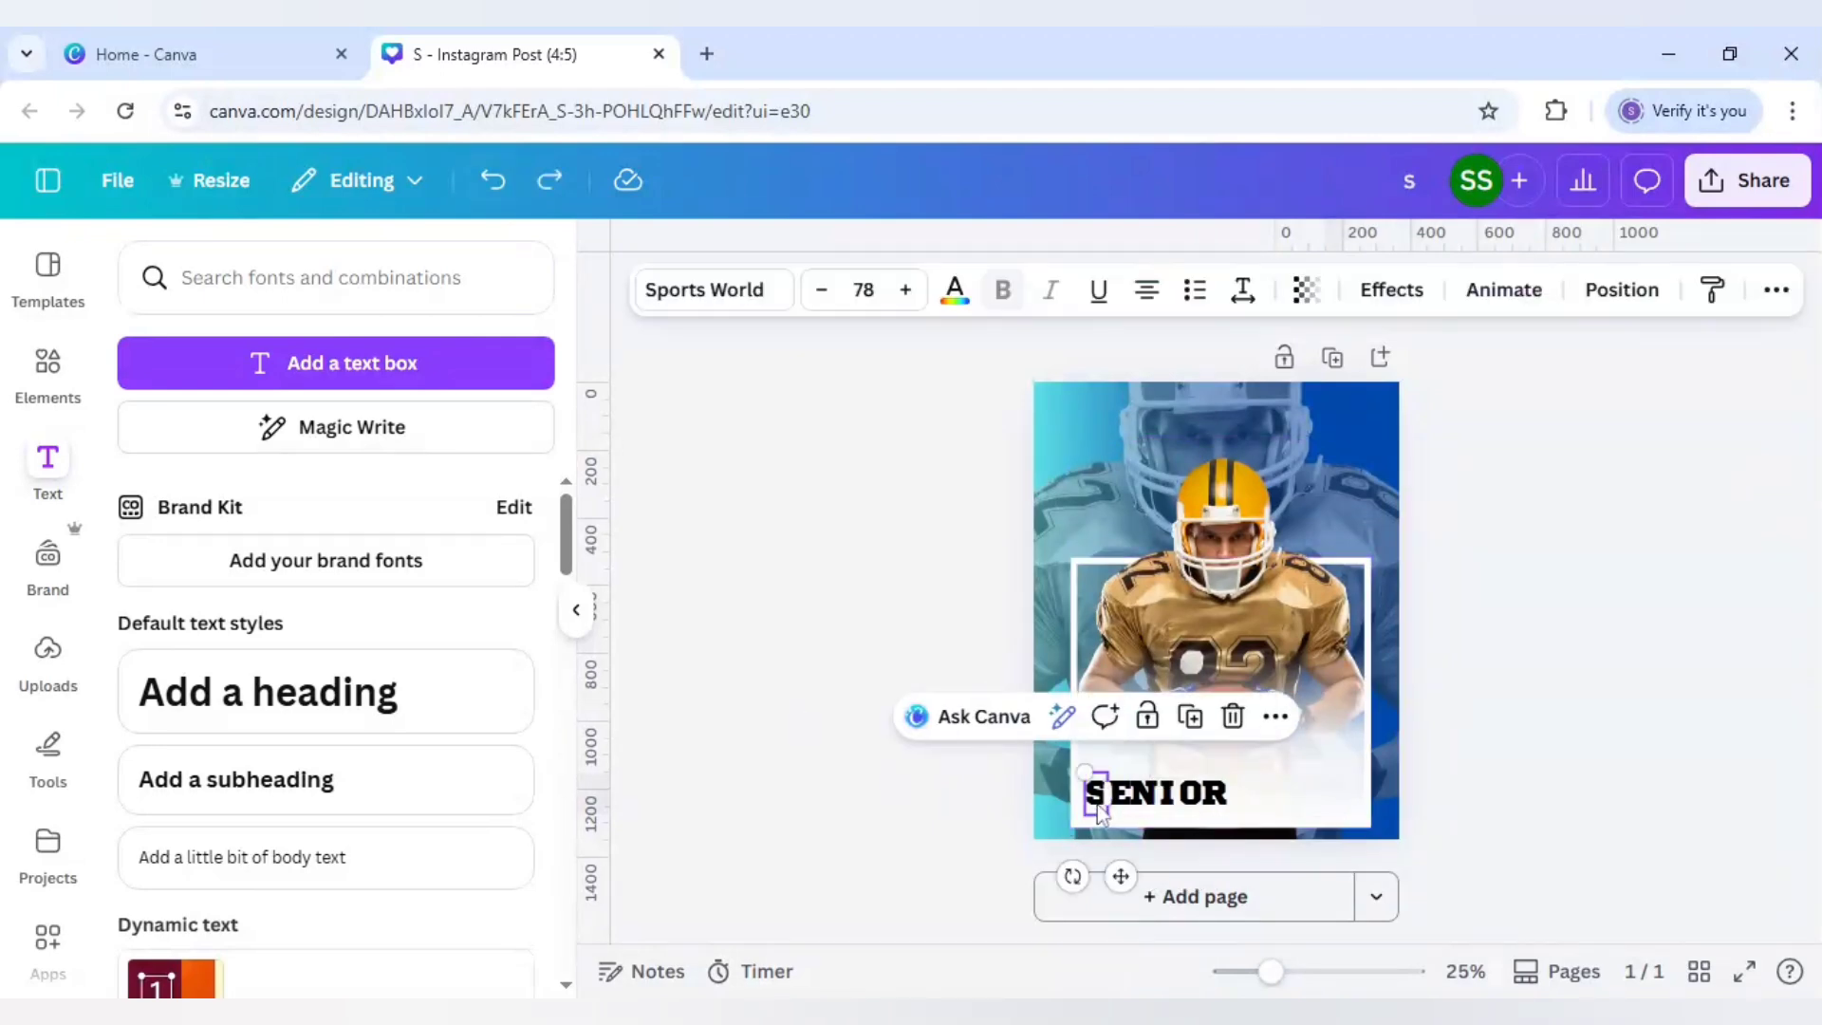
left_click(1192, 799, "shift")
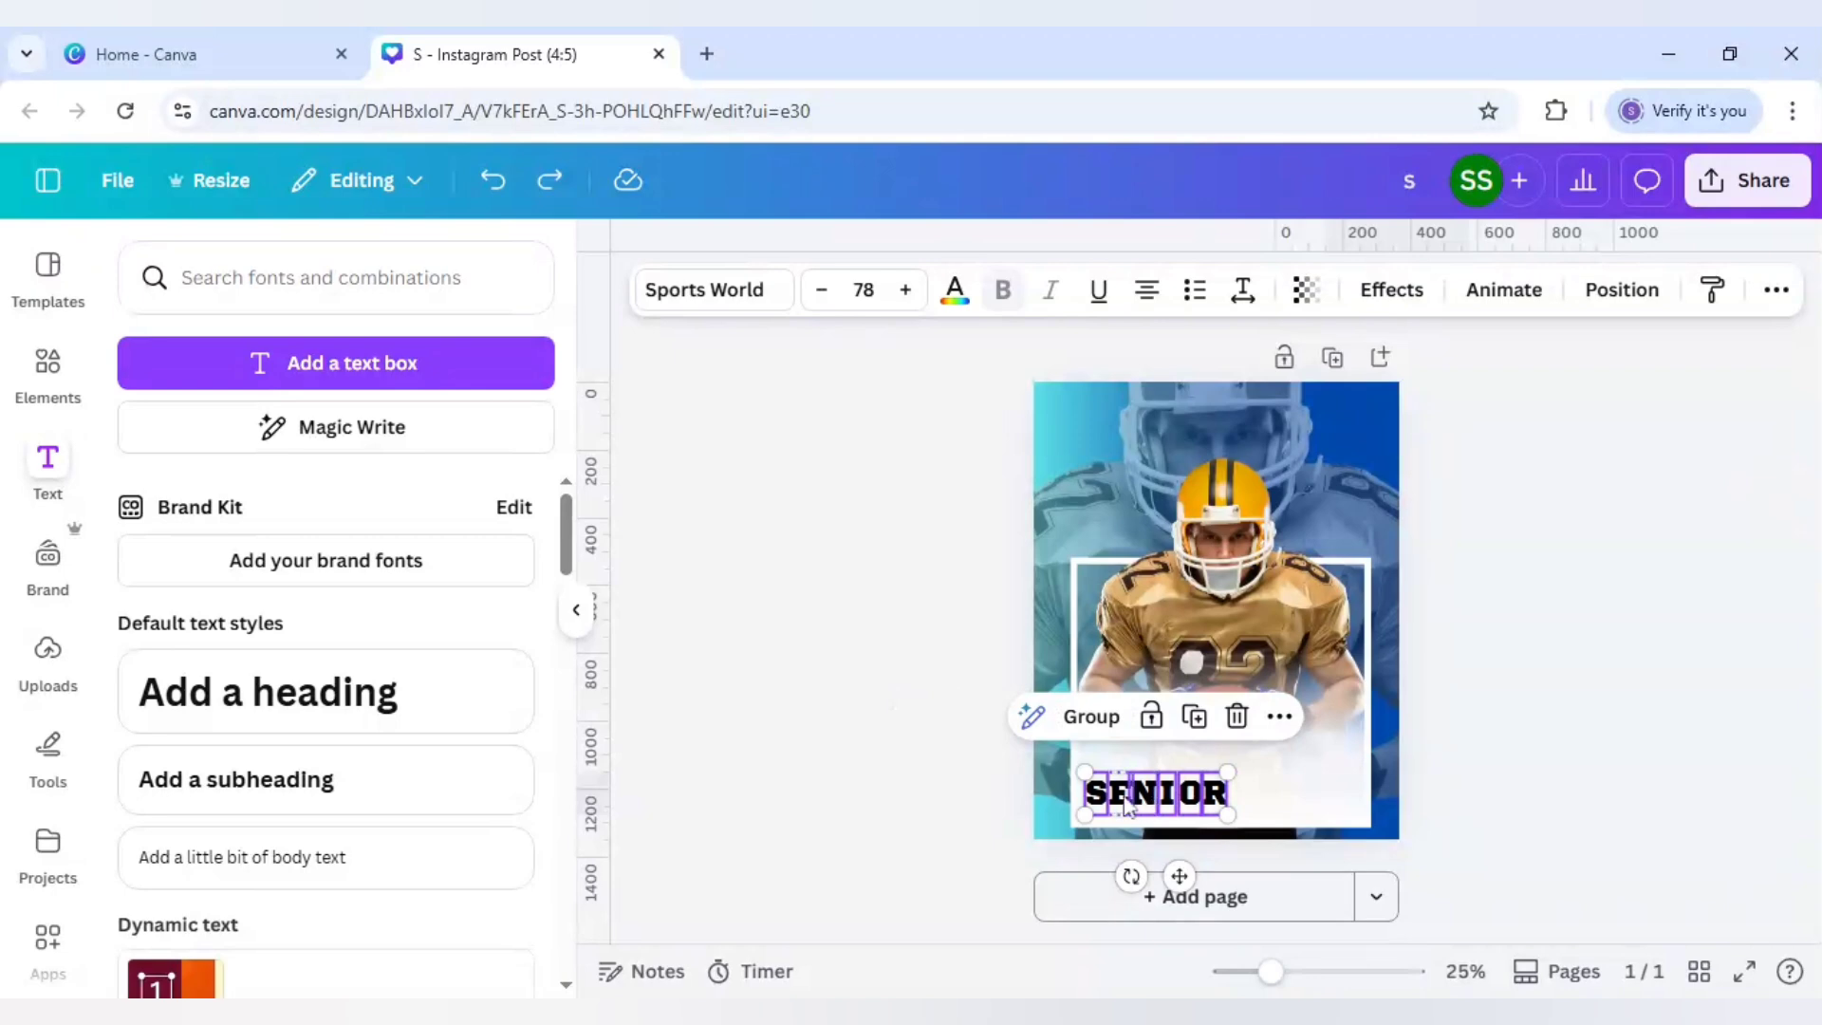
Step: Resize the grouped SENIOR letters to size 147
left_click_drag(1281, 764, 1260, 815)
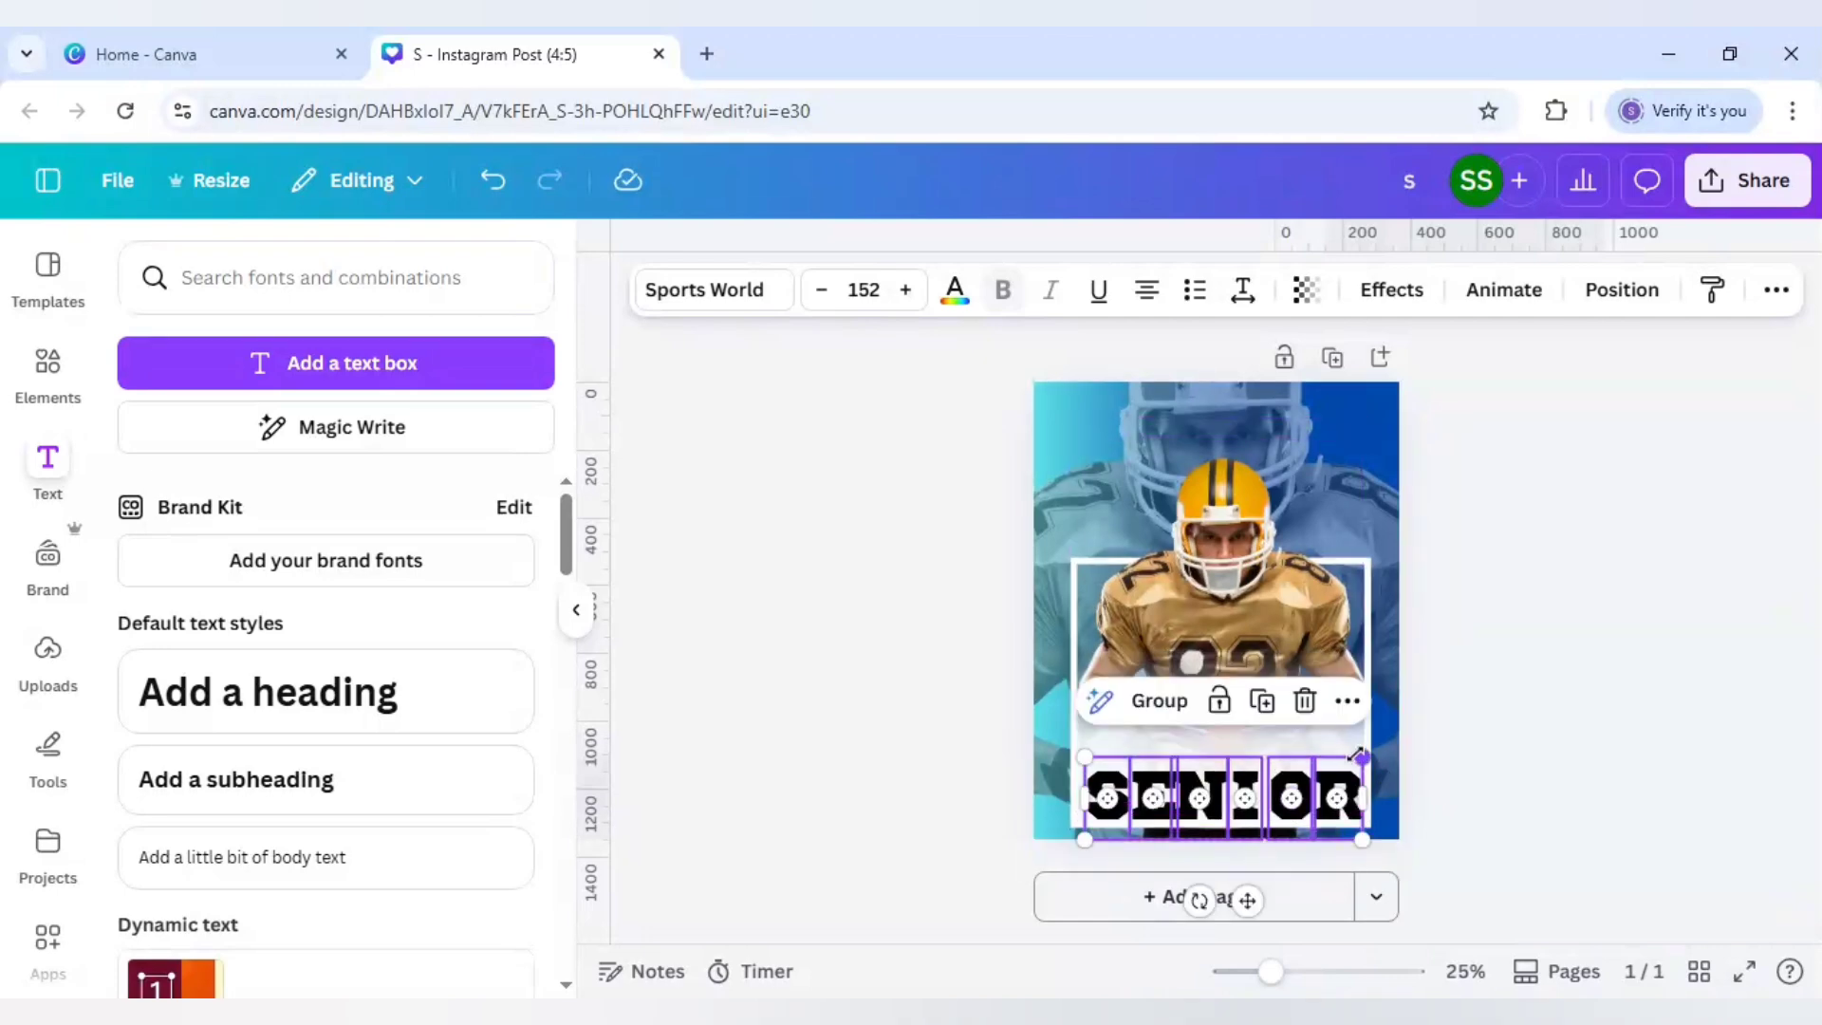
left_click_drag(1362, 755, 1352, 759)
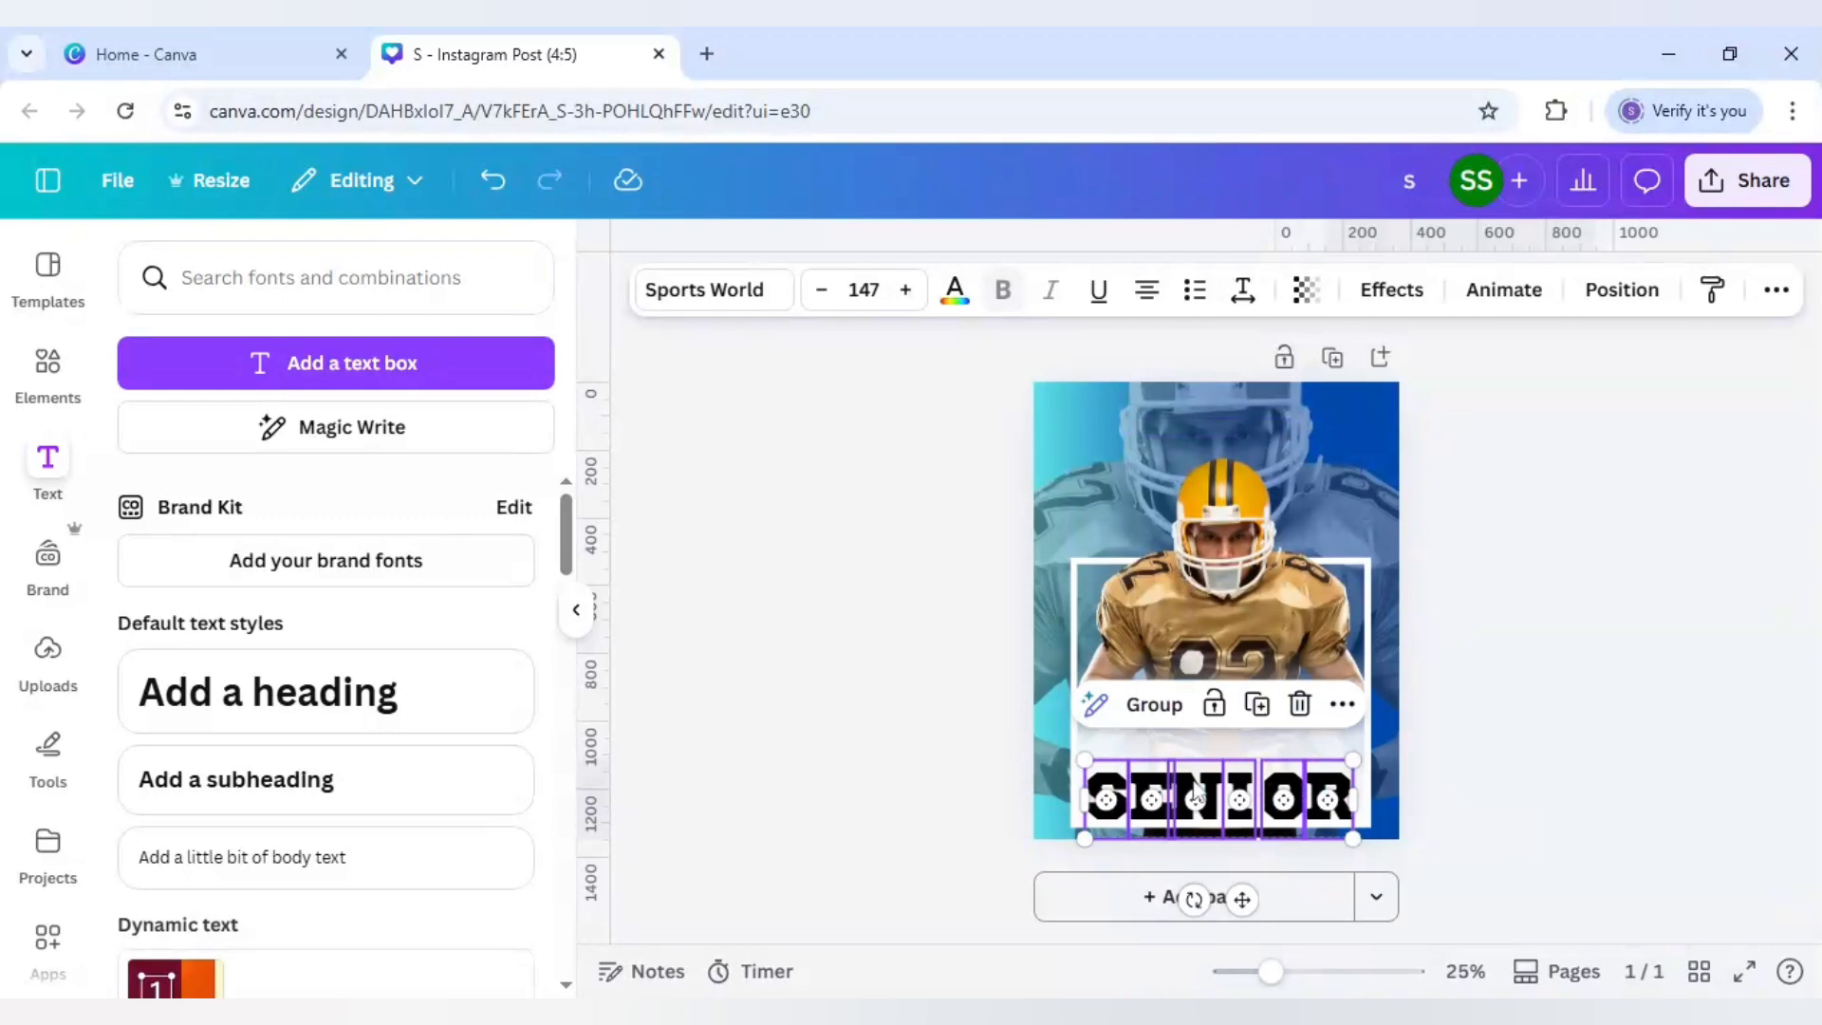
left_click(909, 729)
Step: Select S, E, N, I, O and R and space them evenly with Tidy up
left_click(1106, 800)
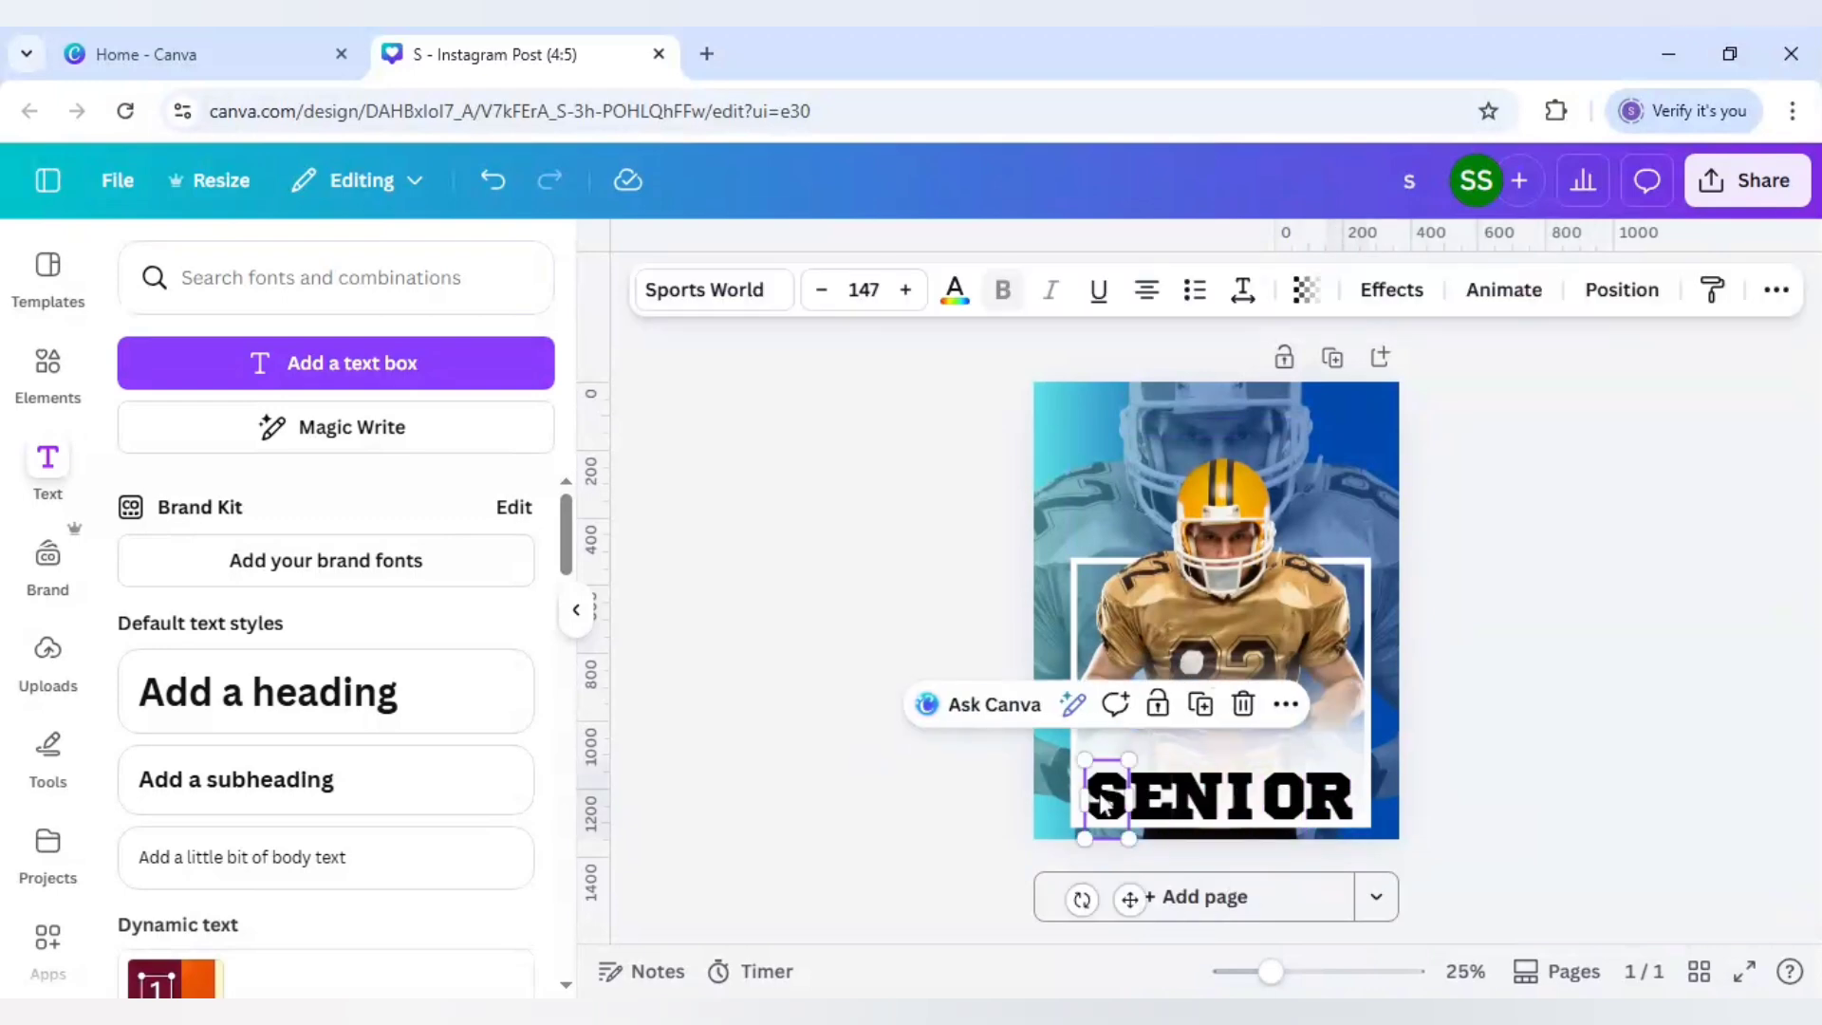
left_click(1160, 805, "shift")
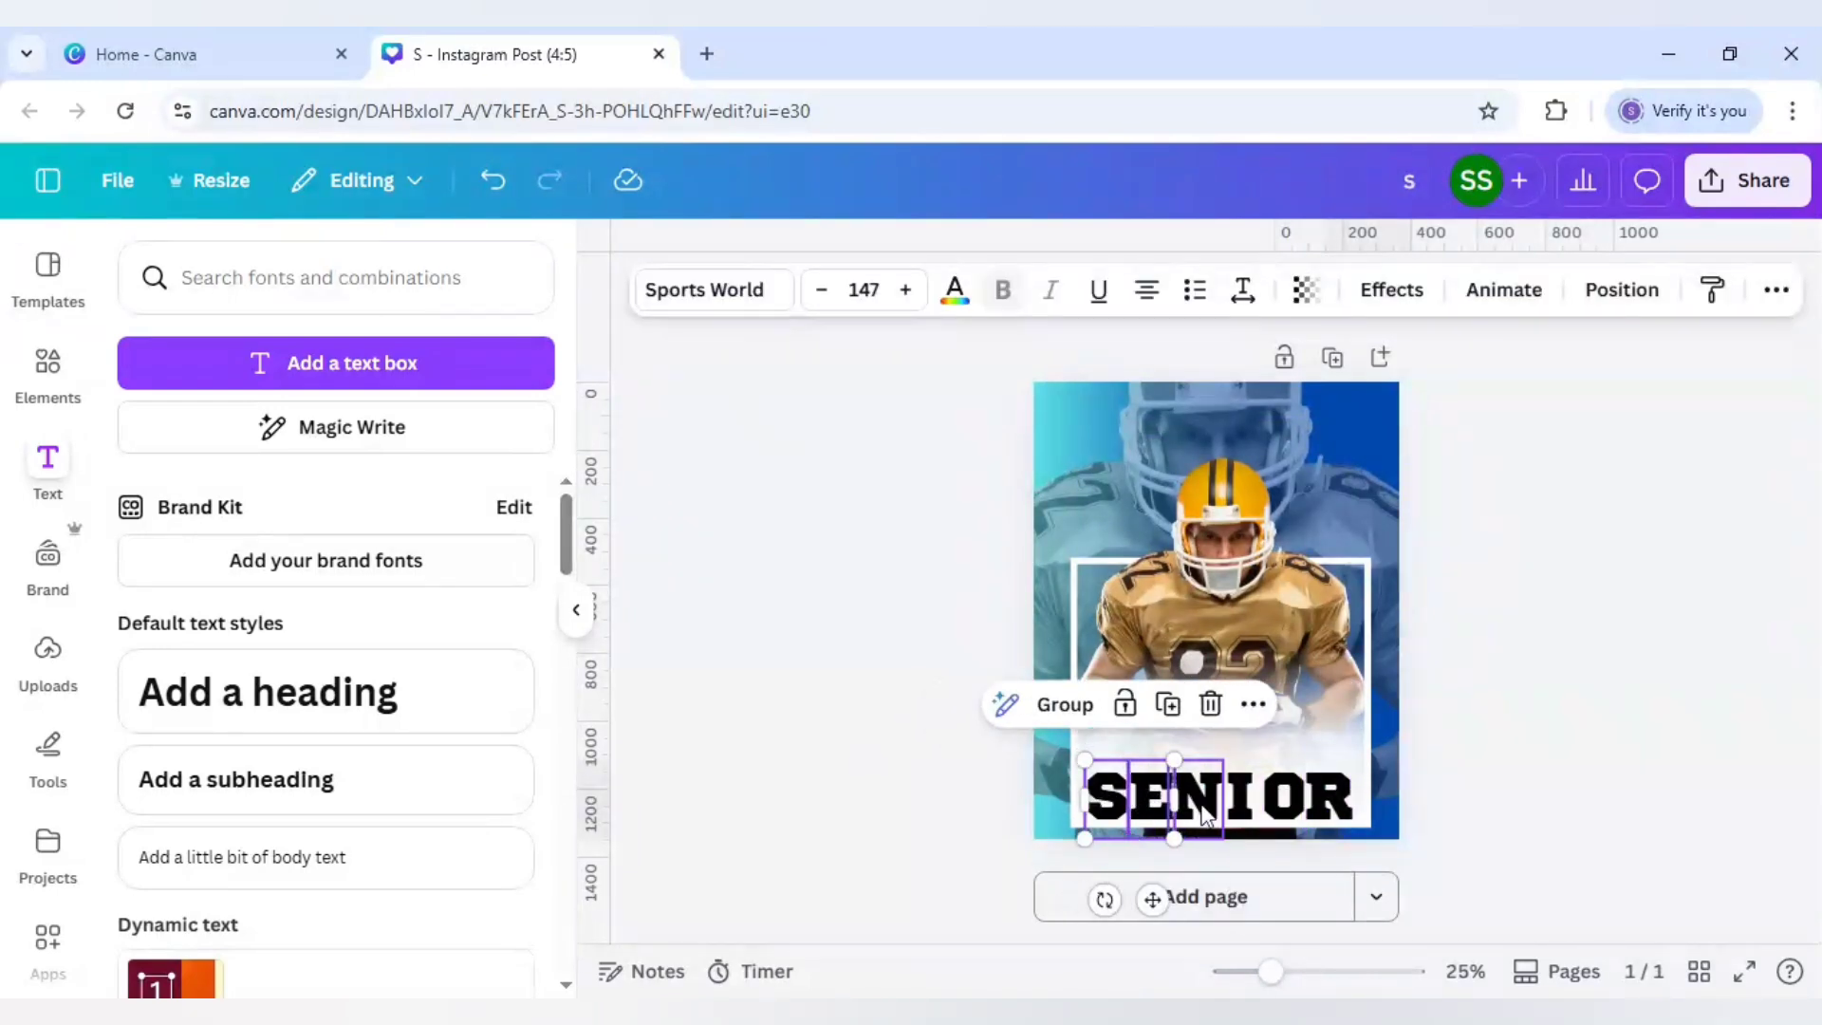
left_click(1202, 805, "shift")
left_click(1244, 805, "shift")
left_click(1286, 815, "shift")
left_click(1344, 813, "shift")
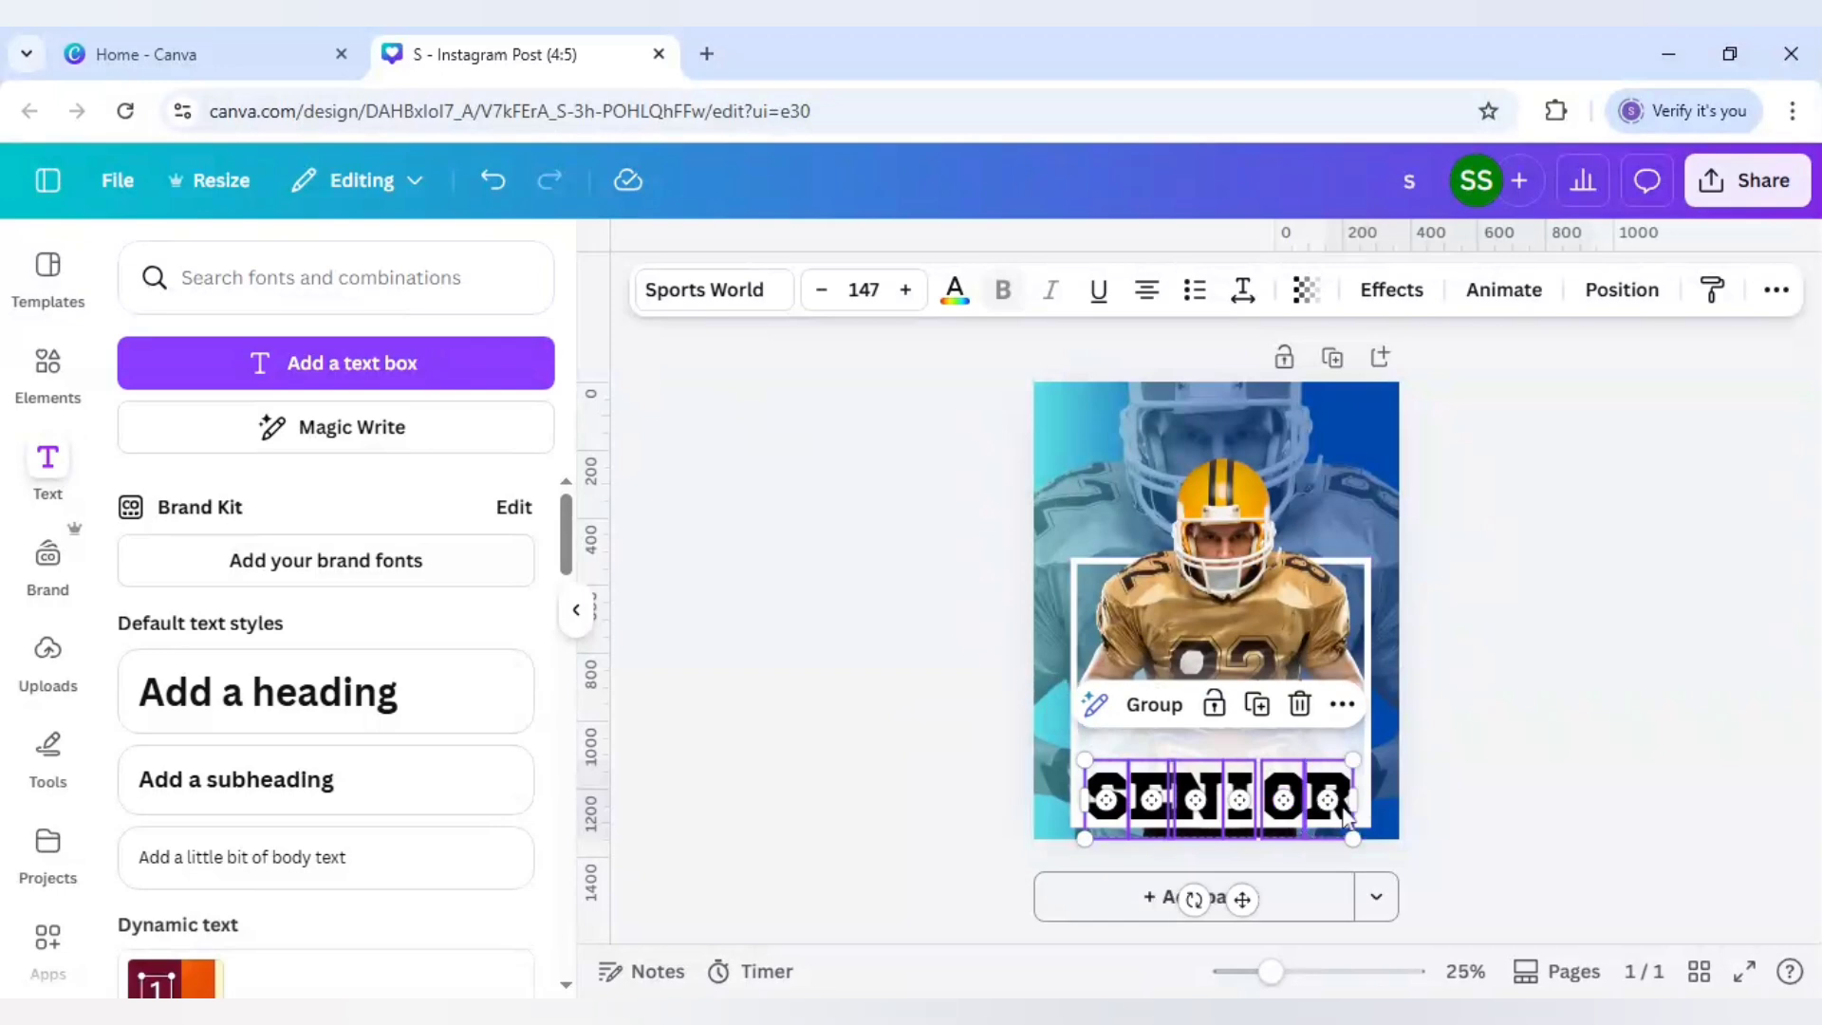
right_click(1303, 800)
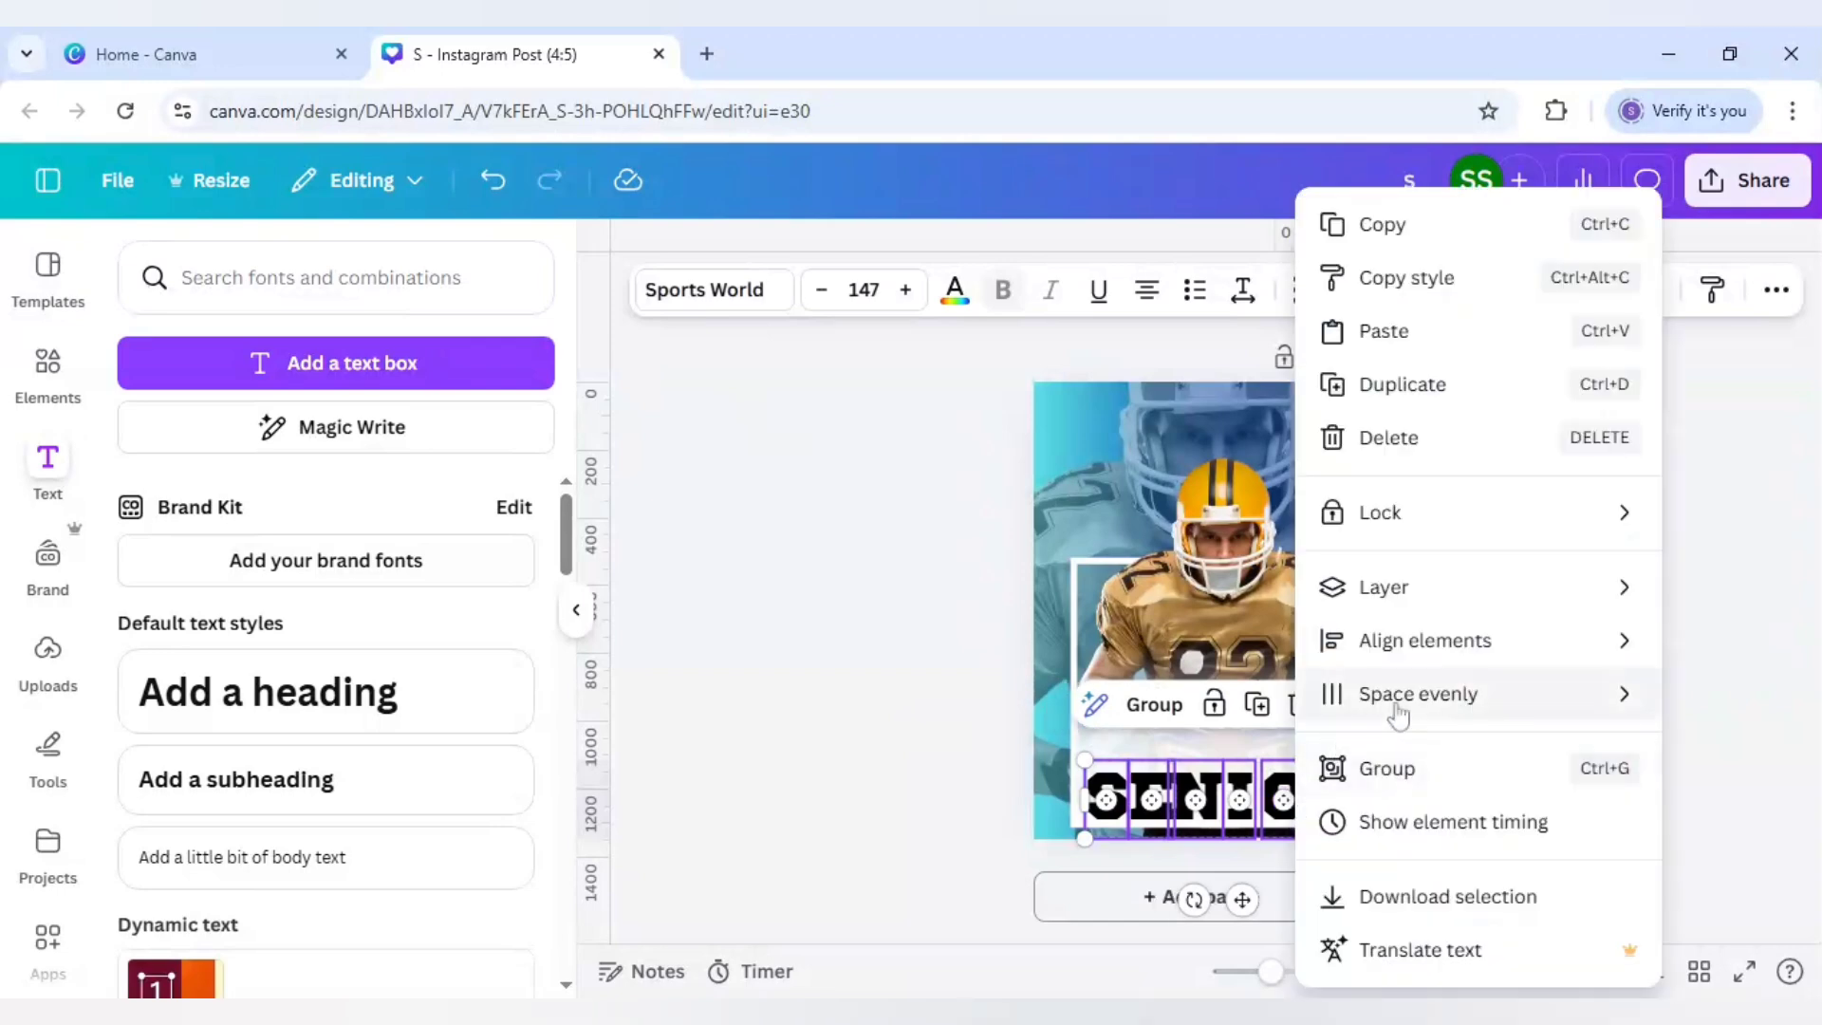
mouse_move(1399, 714)
left_click(1081, 707)
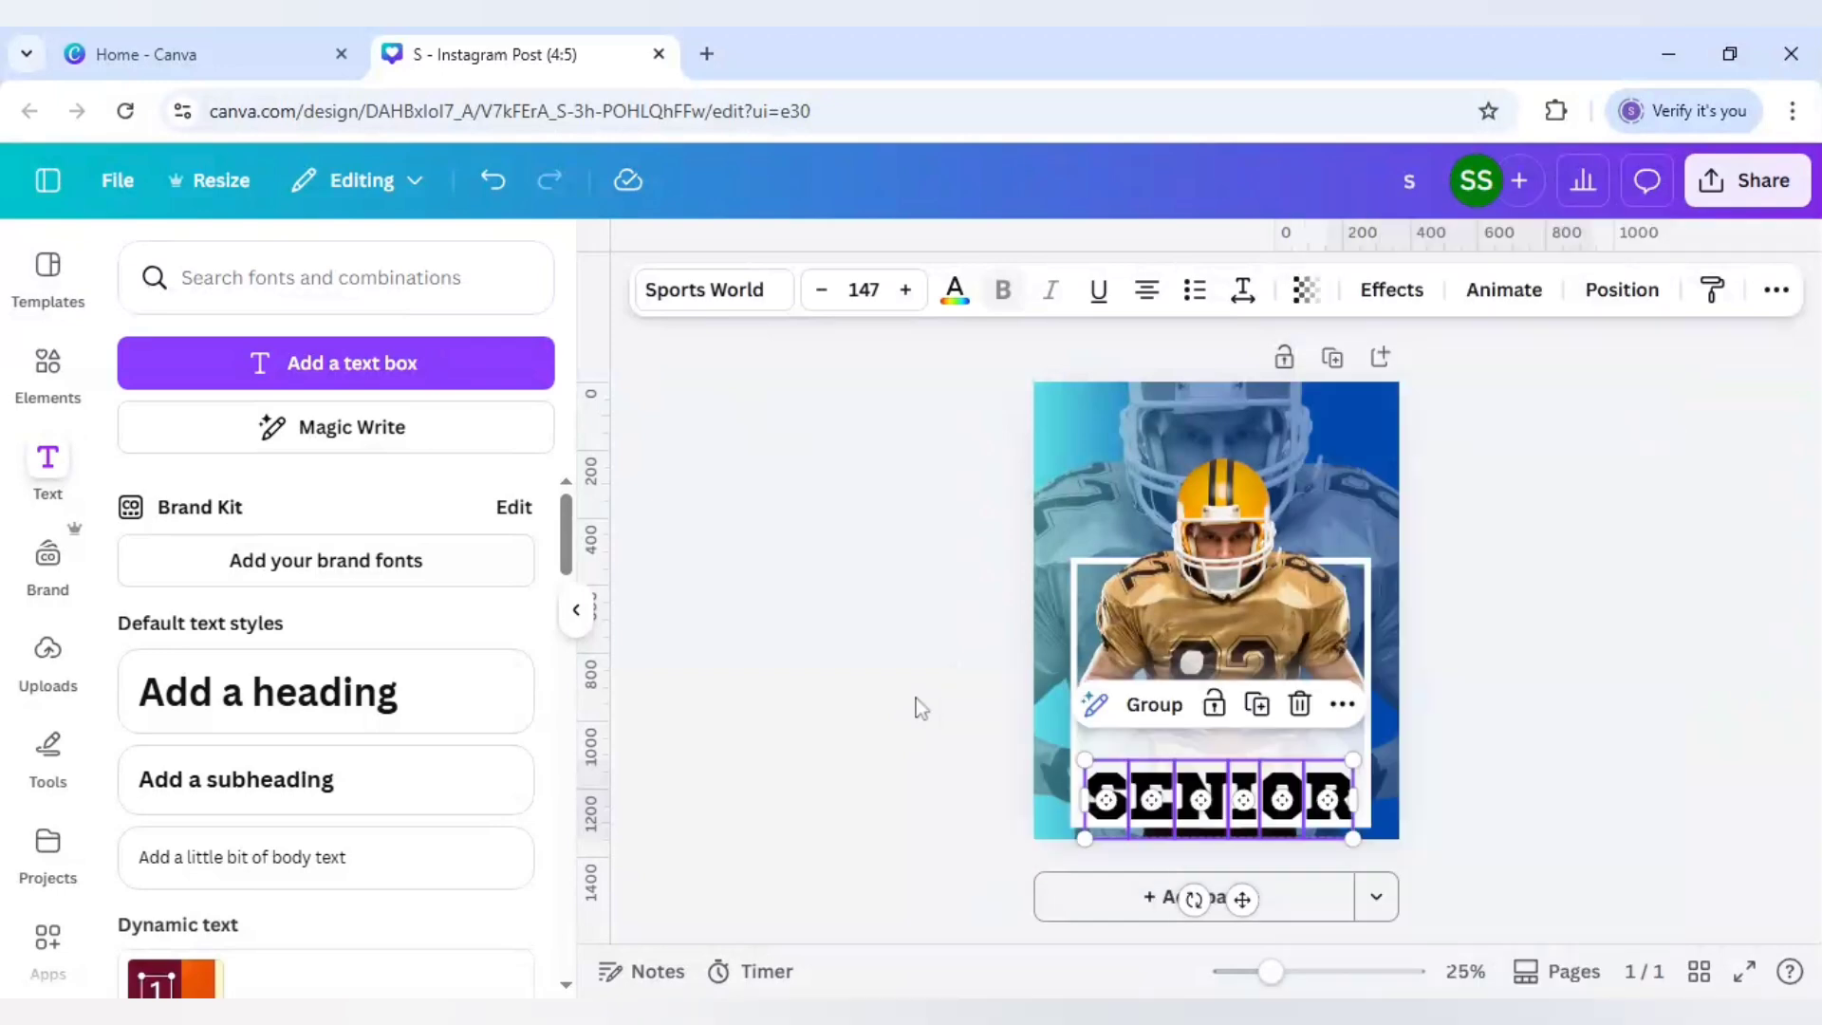
left_click(875, 719)
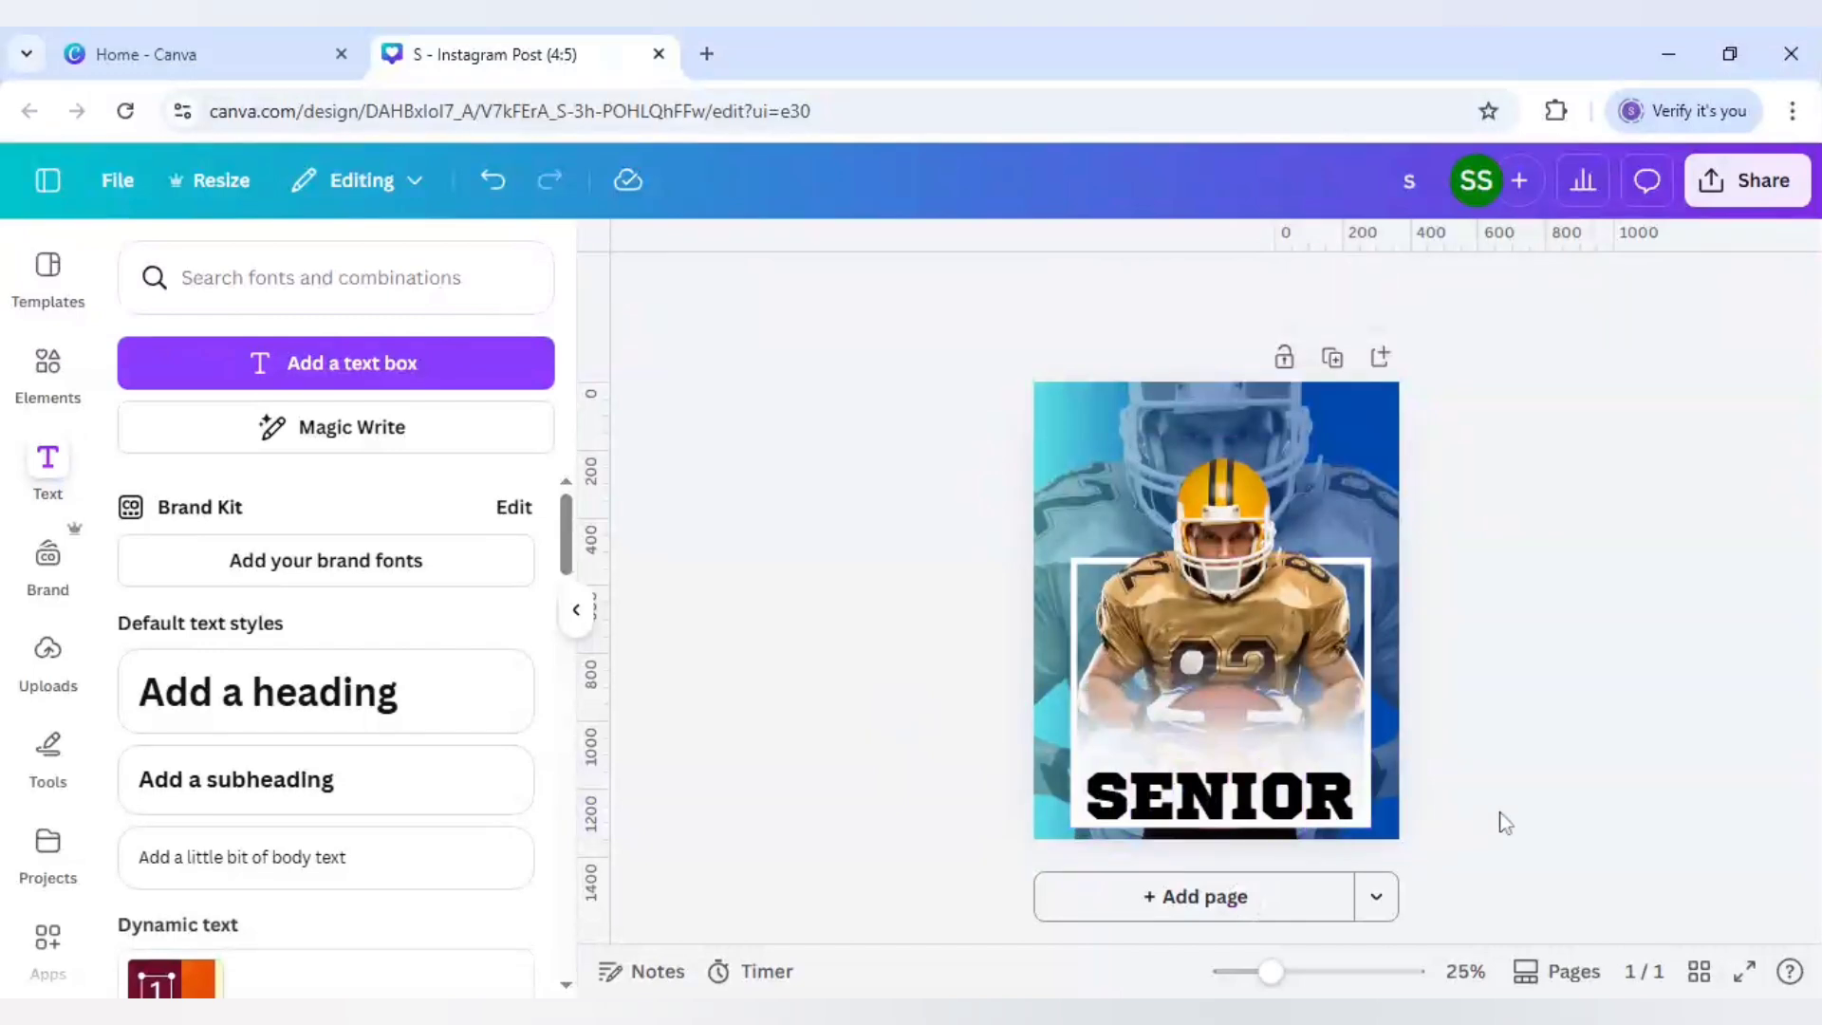
Step: Delete the O from SENIOR
left_click(1283, 808)
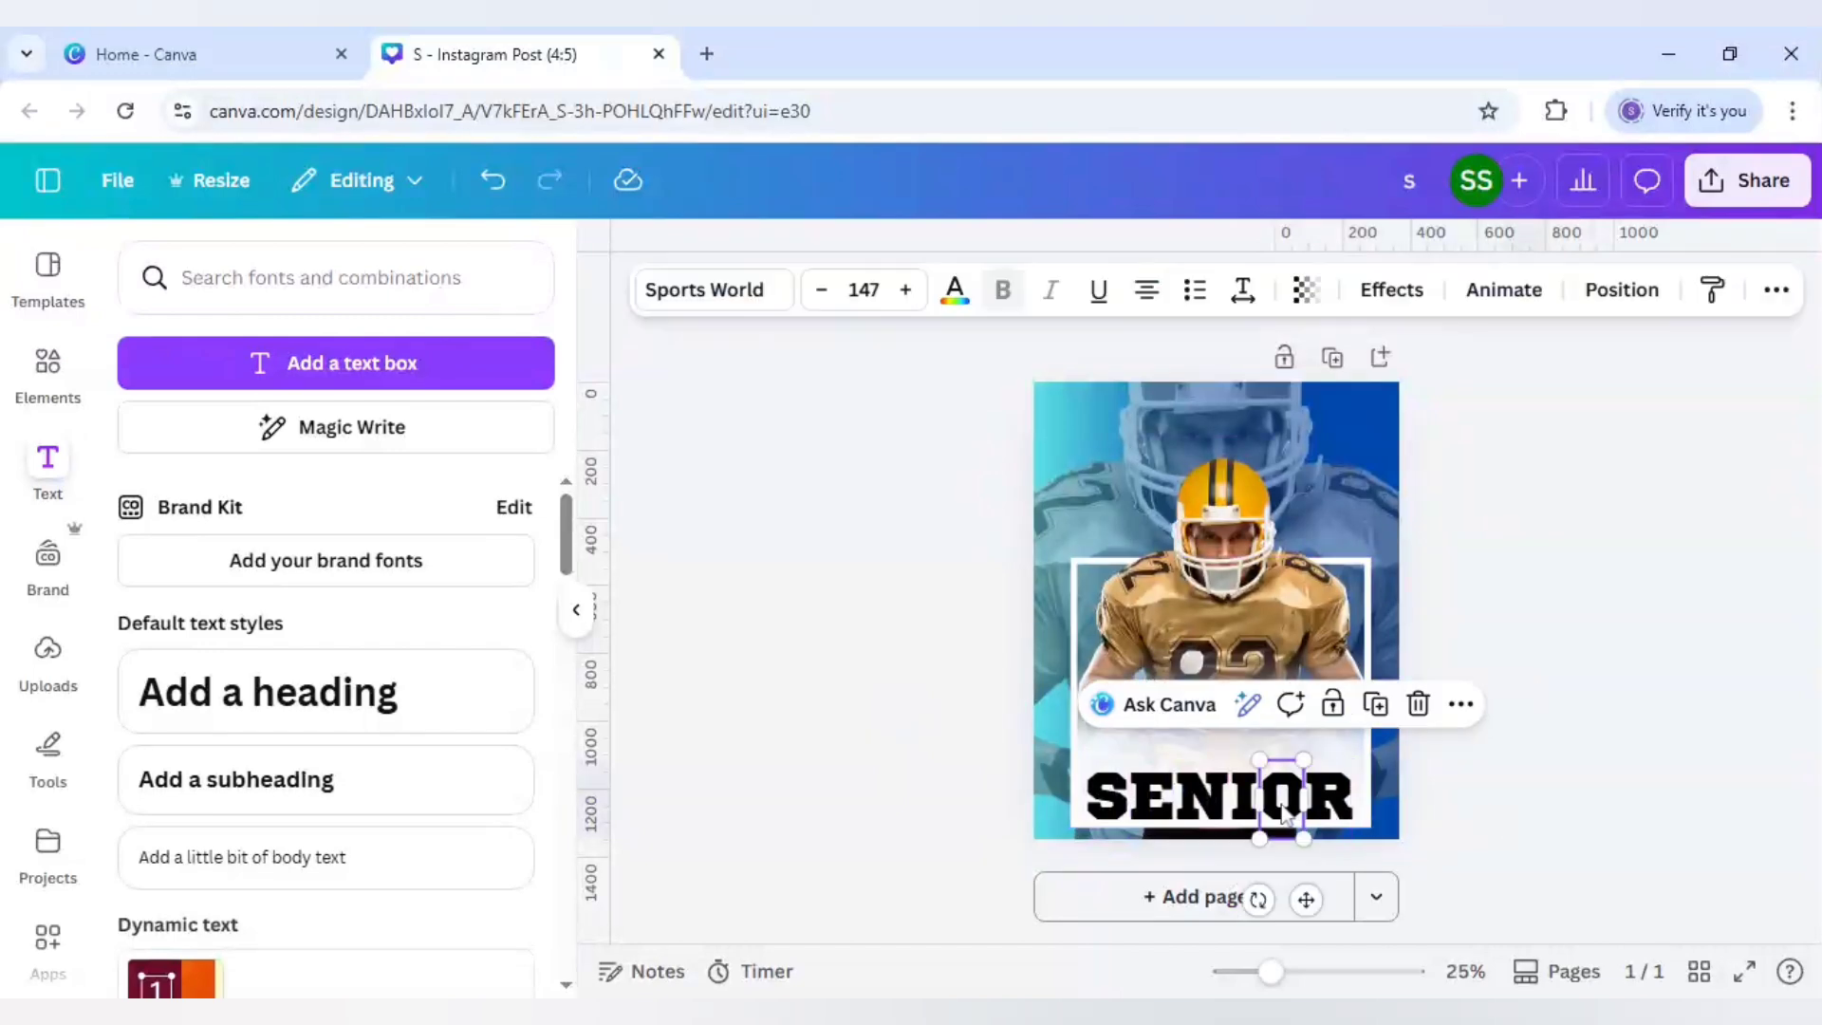
key("Delete")
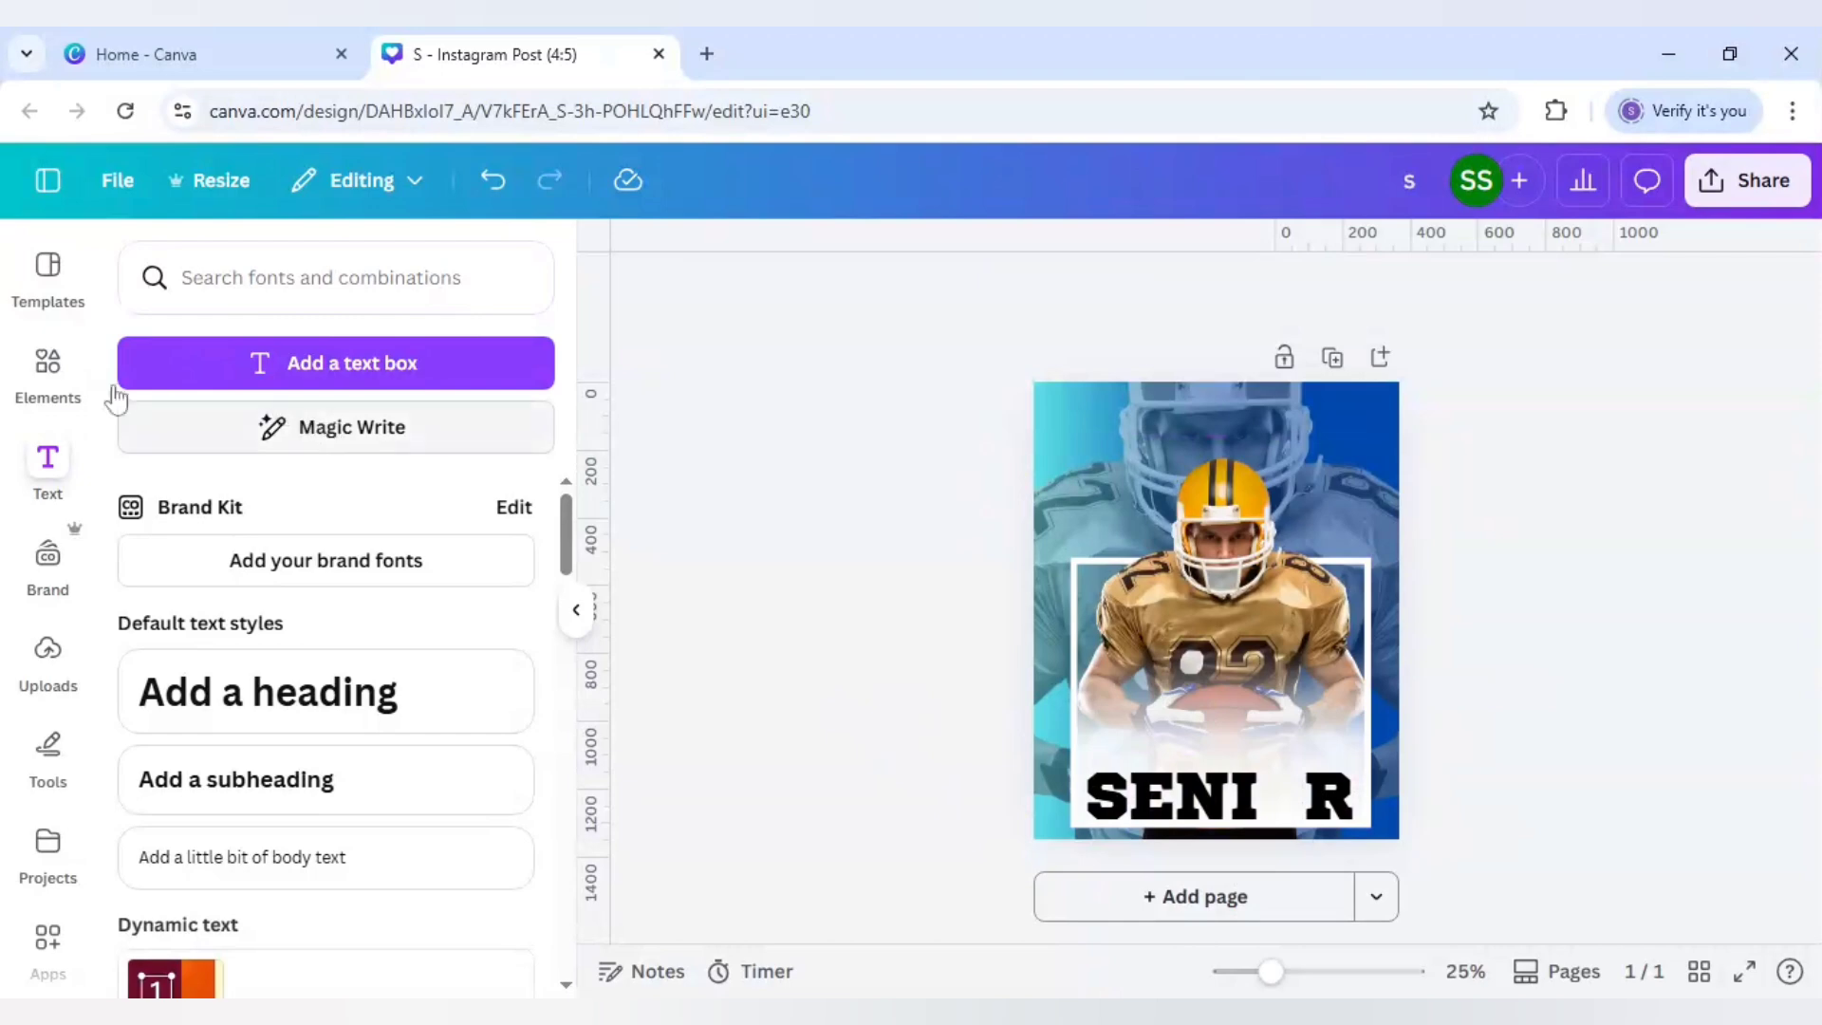
left_click(42, 380)
Step: Search Elements for 'american football' graphics and add the brown football graphic
left_click(395, 280)
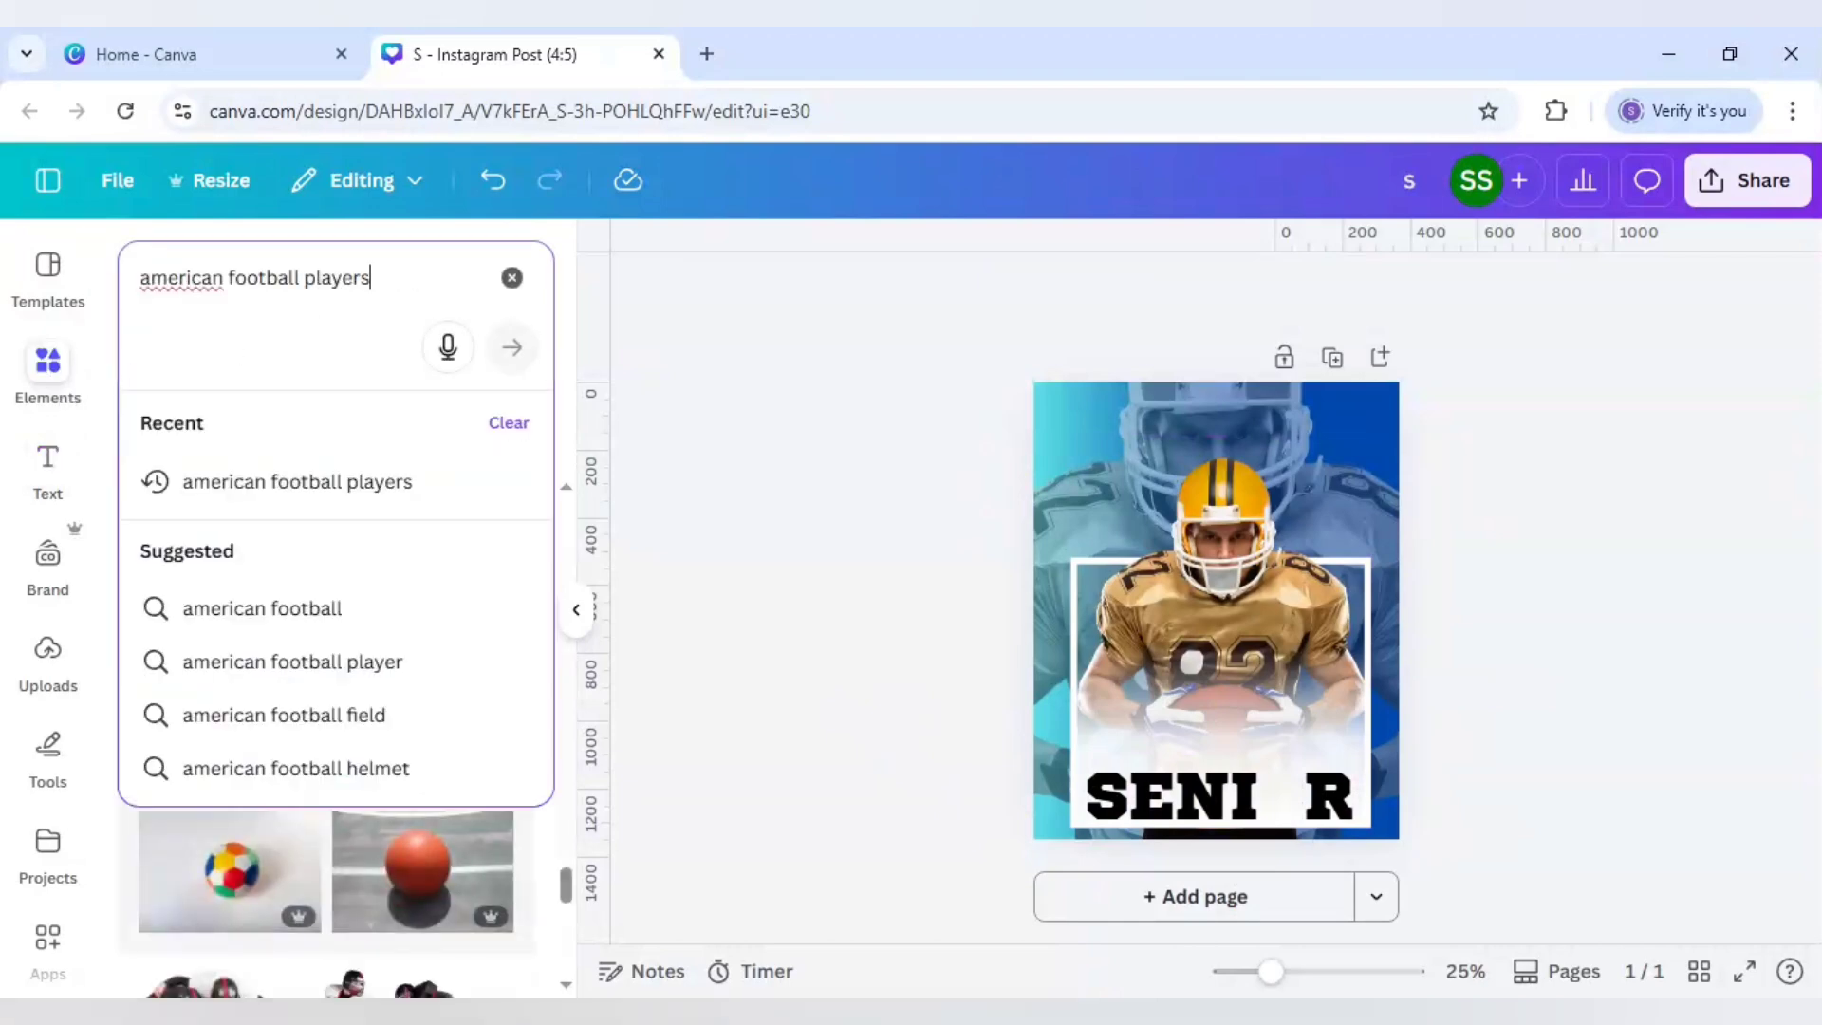
key("BackSpace")
key("BackSpace")
key("BackSpace")
key("BackSpace")
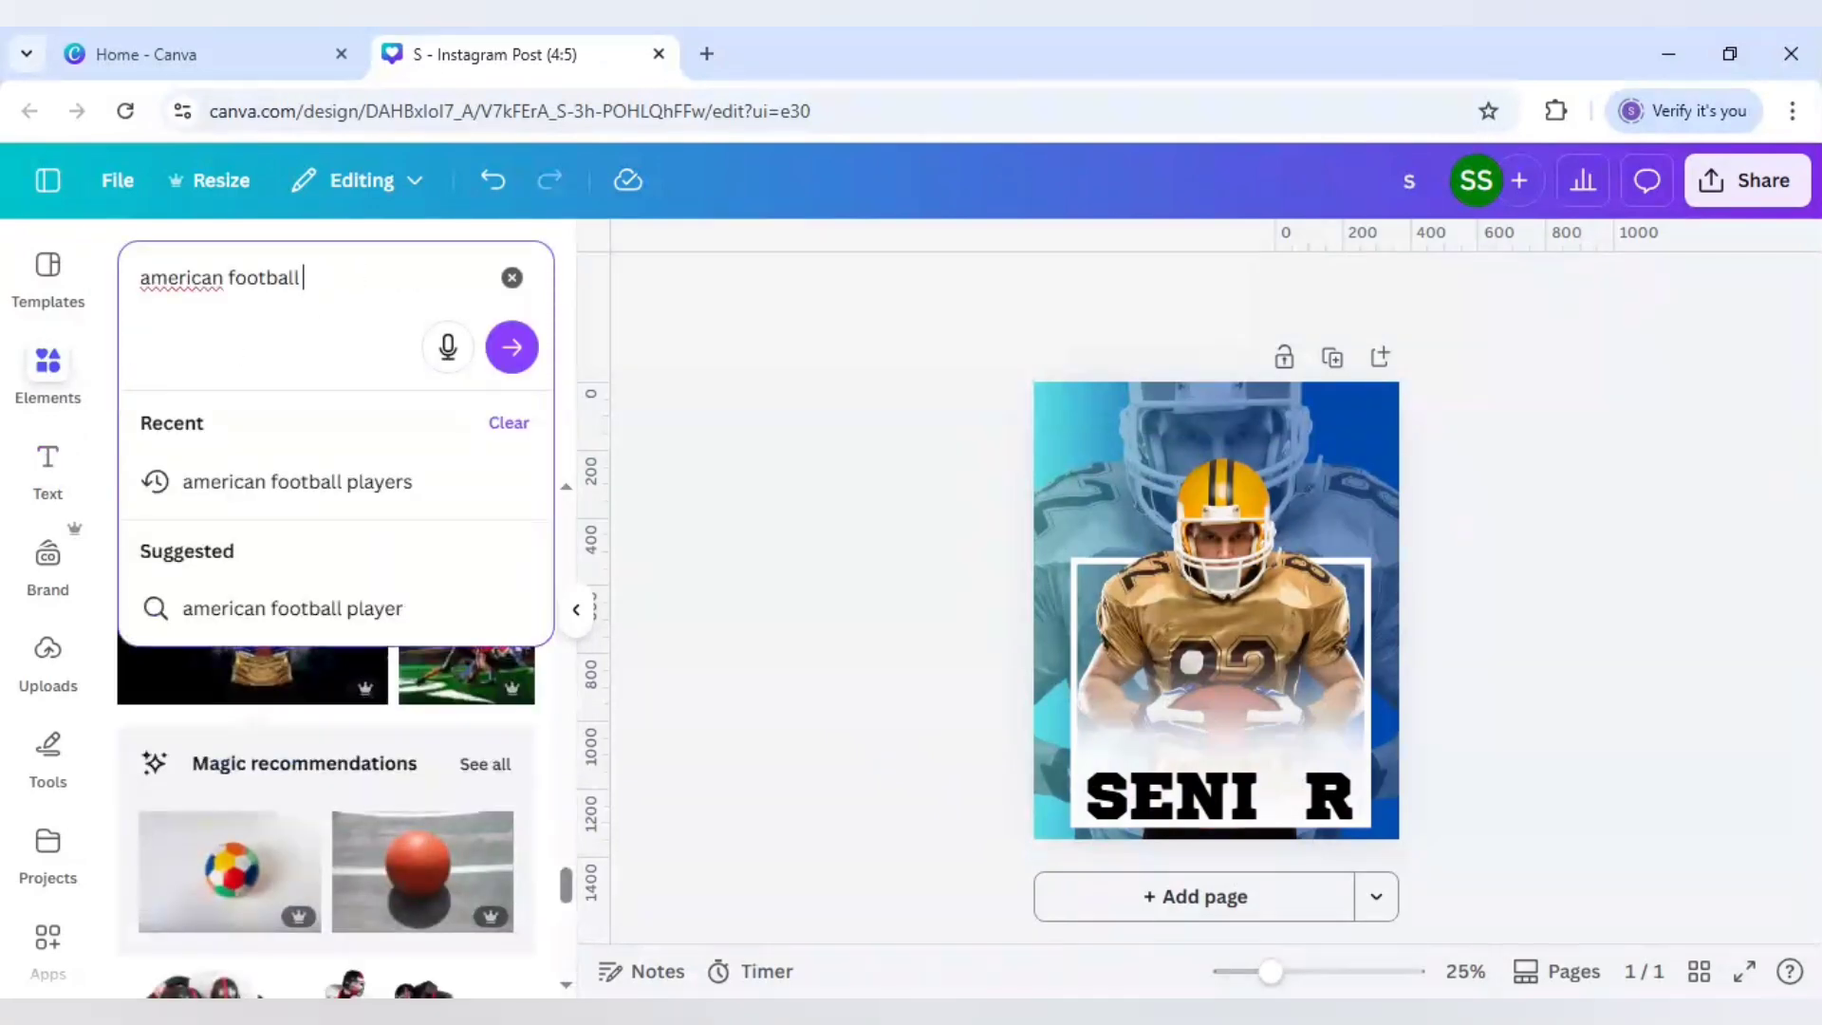
key("Return")
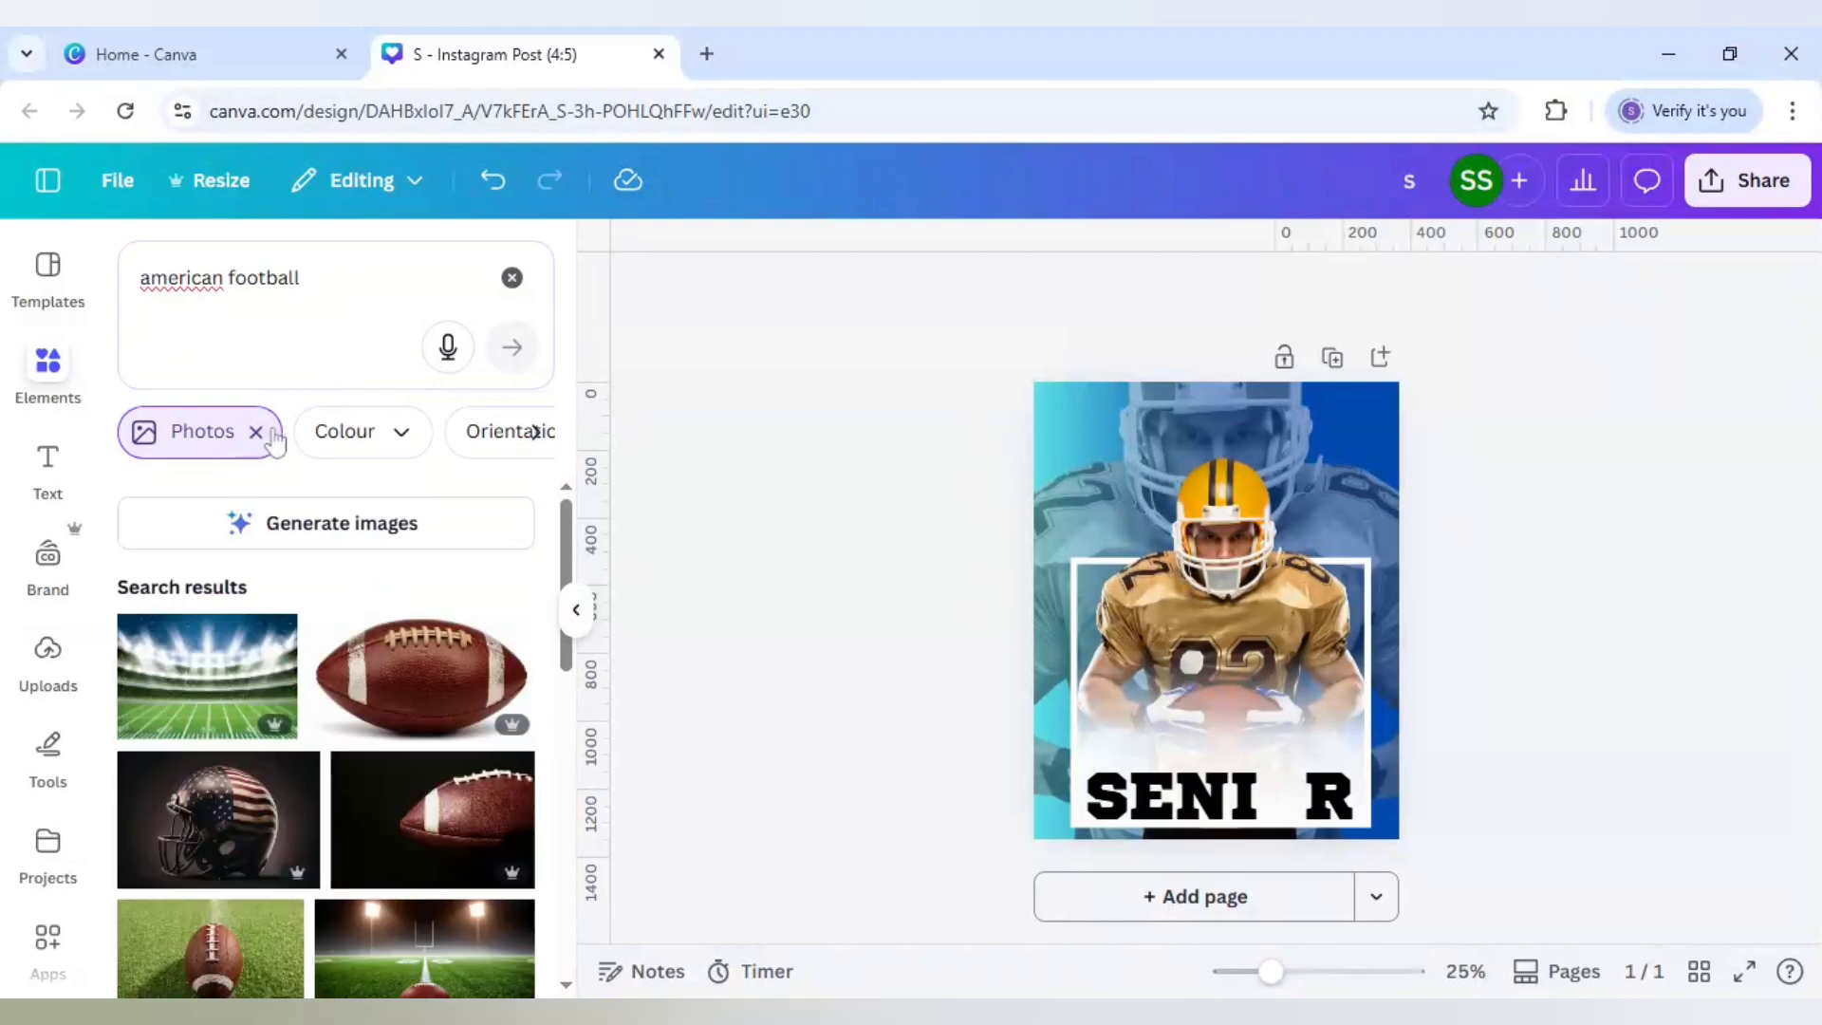
left_click(255, 432)
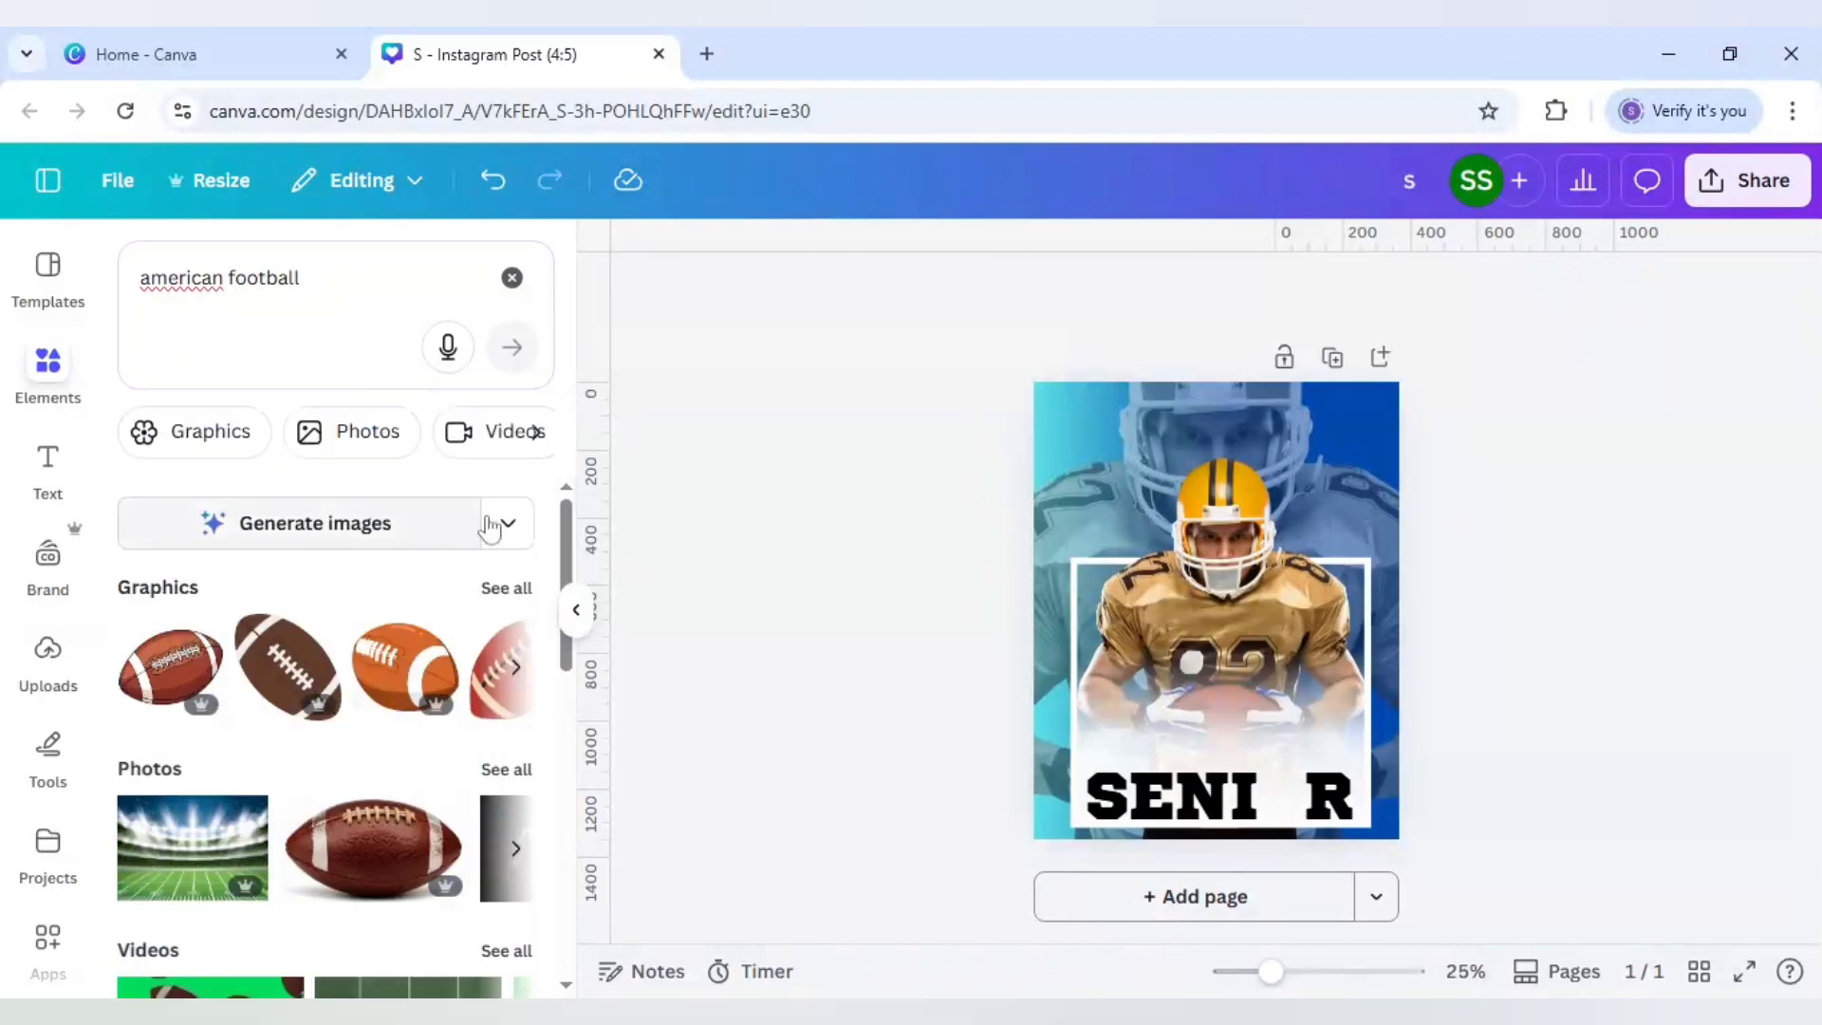
left_click(517, 590)
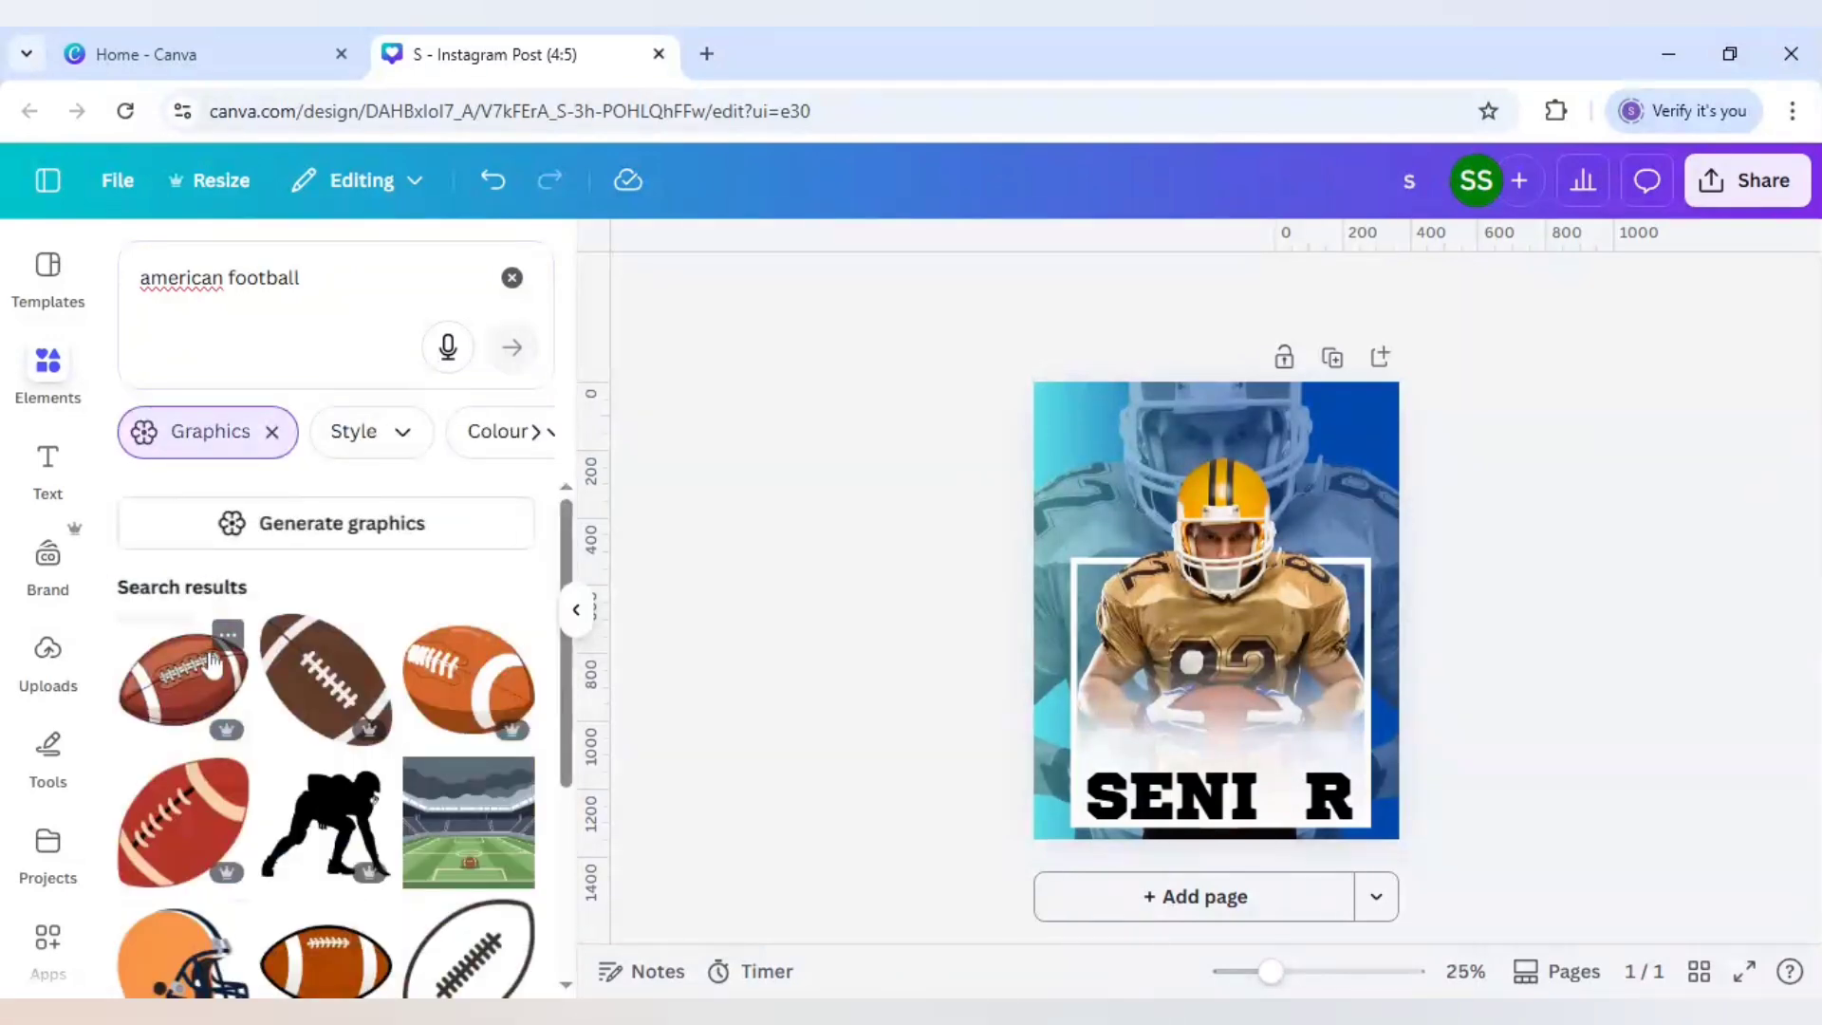
scroll(215, 663, "down", 5)
scroll(209, 673, "down", 2)
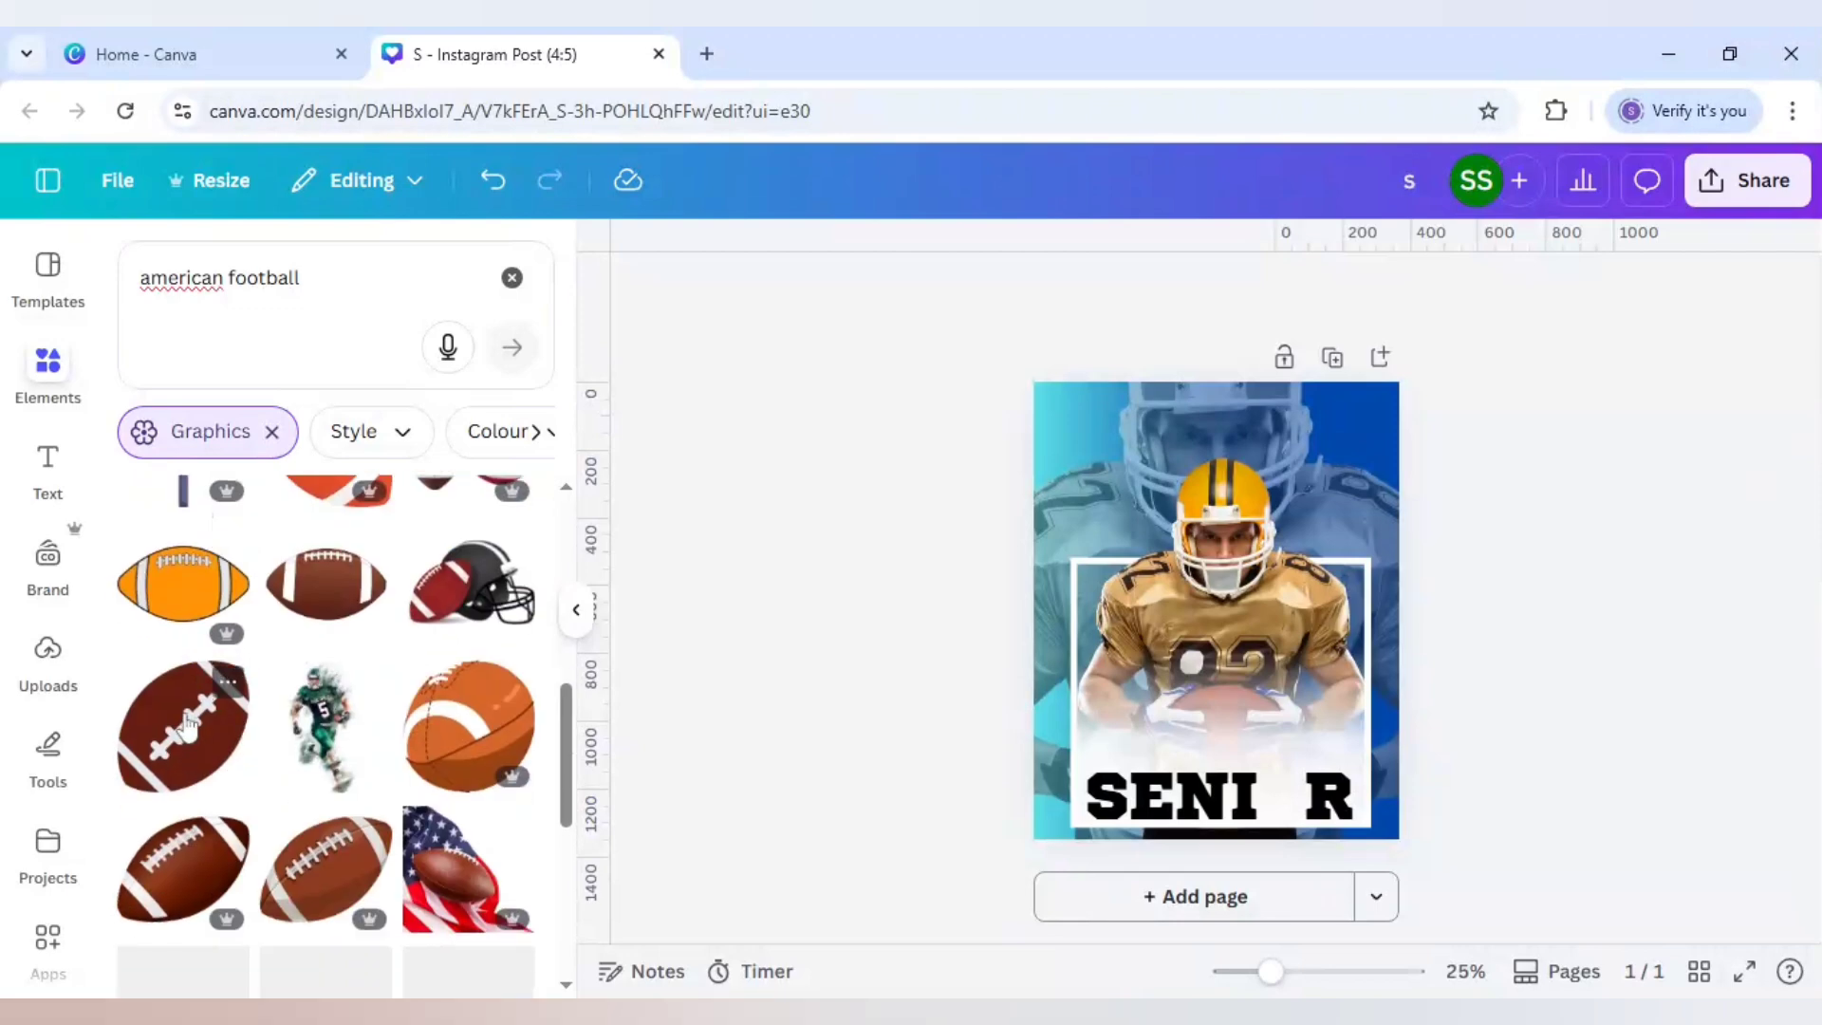
left_click(228, 681)
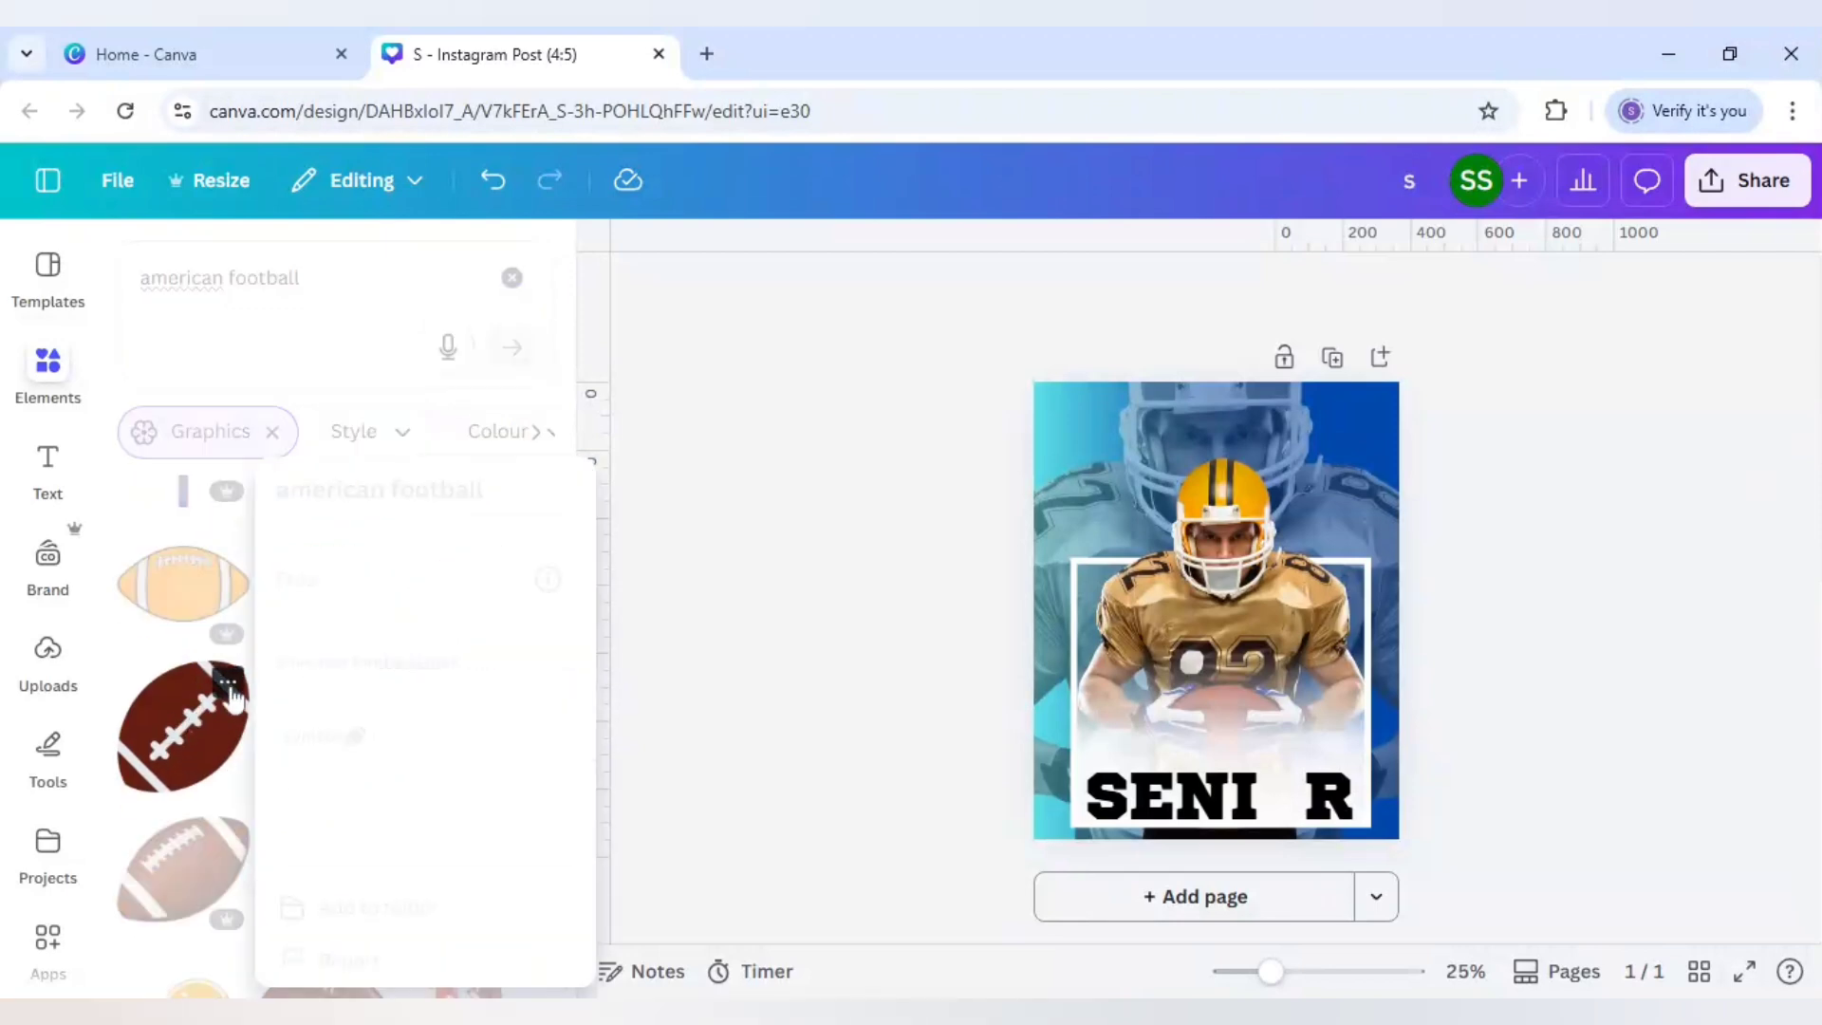
left_click(181, 756)
Step: Shrink the brown football graphic to letter height and place it in SENIOR's gap
left_click(181, 756)
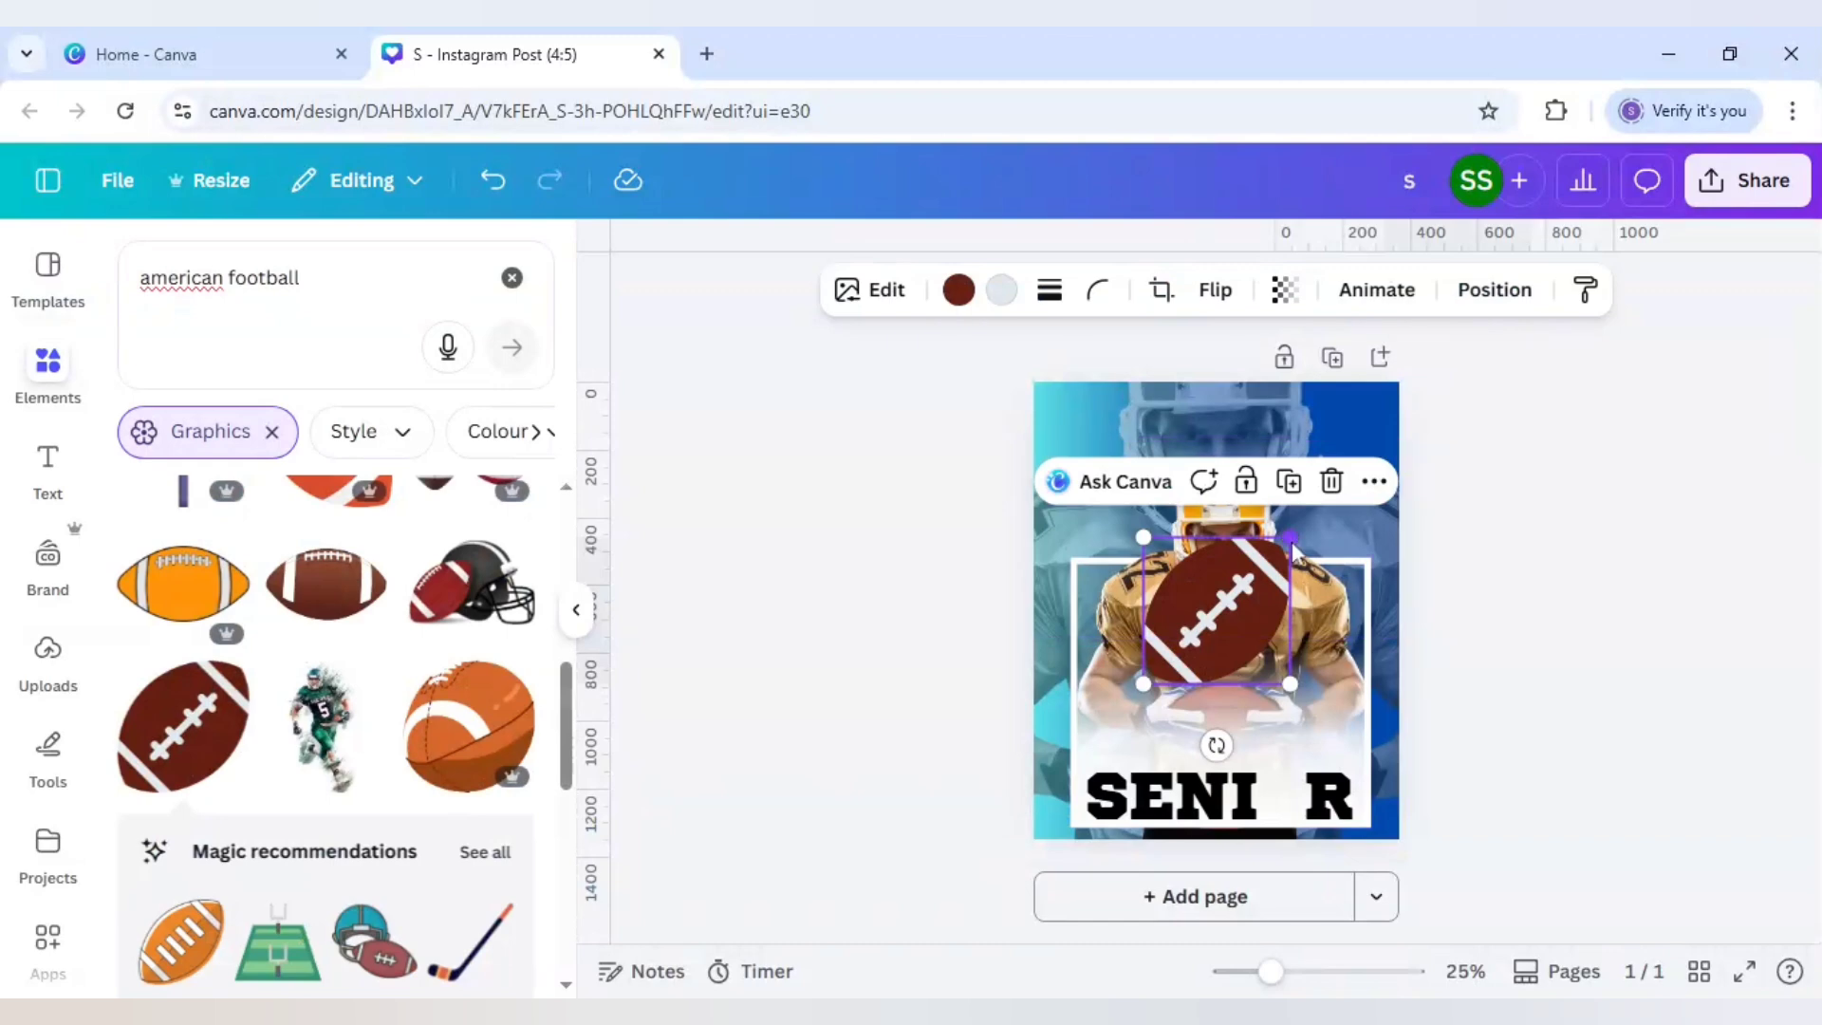
left_click_drag(1290, 537, 1204, 623)
left_click_drag(1205, 741, 1313, 879)
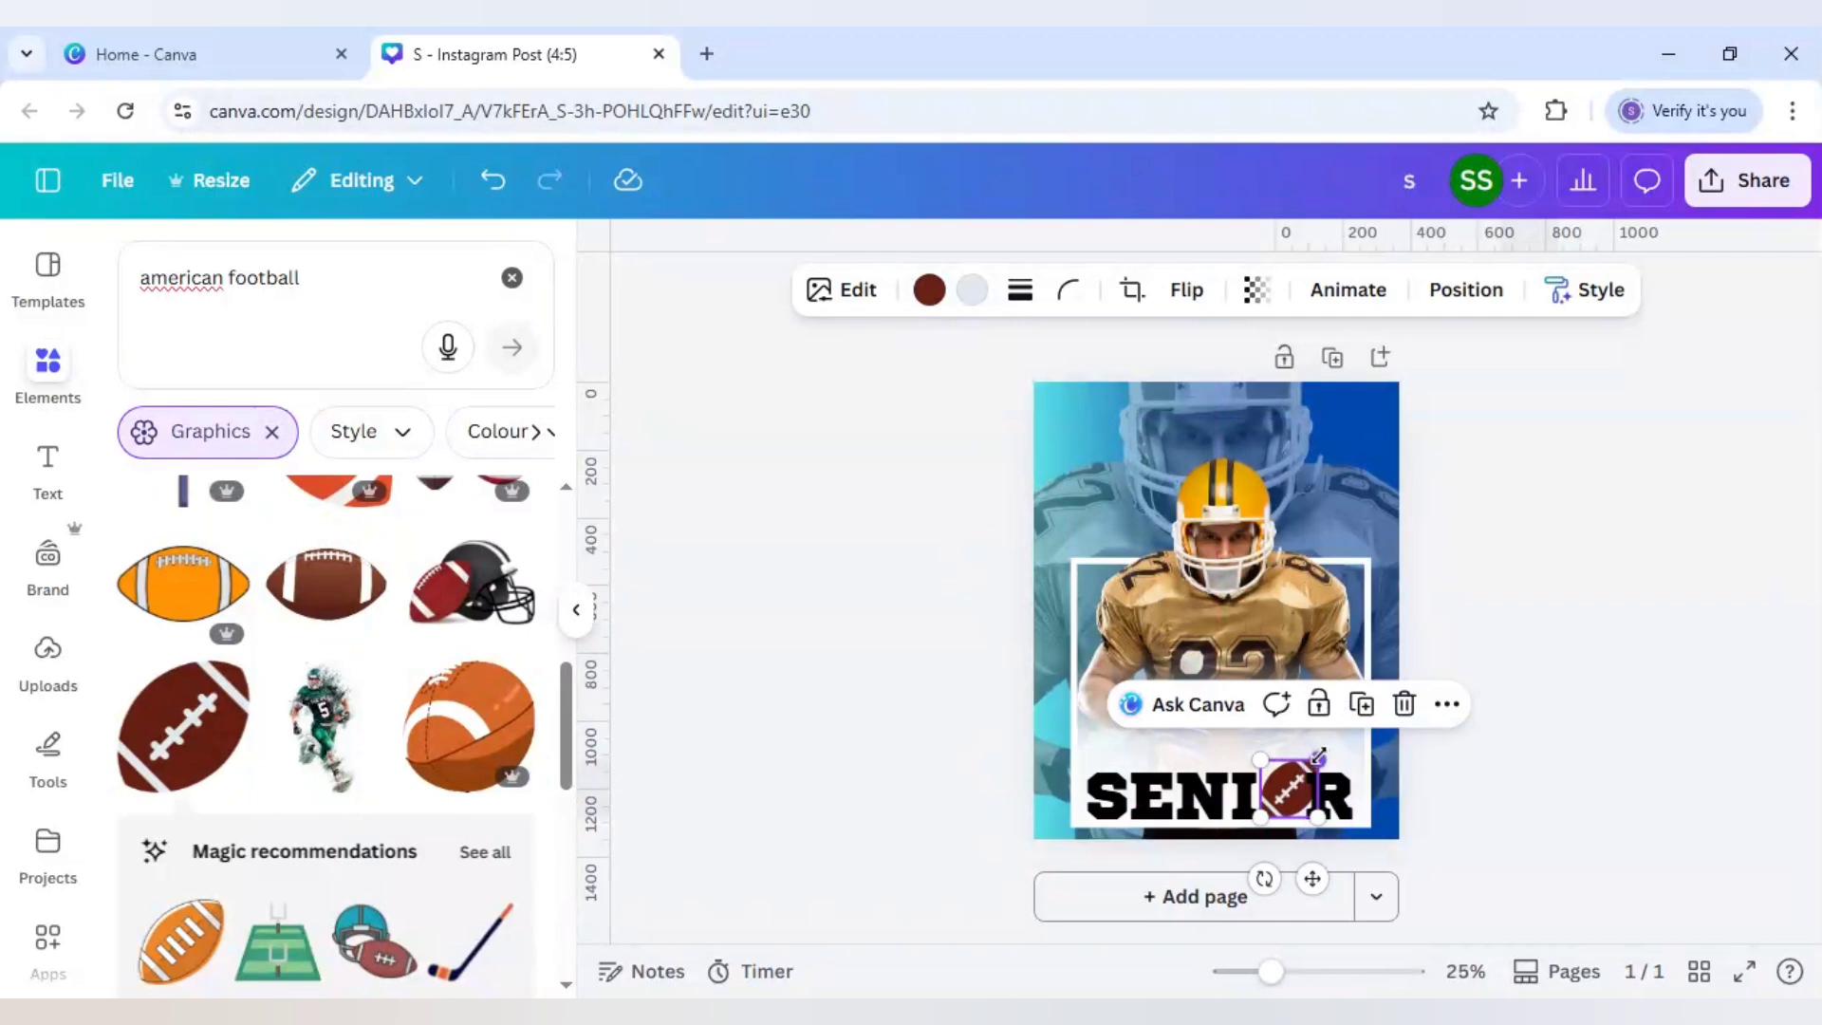
left_click_drag(1319, 756, 1301, 770)
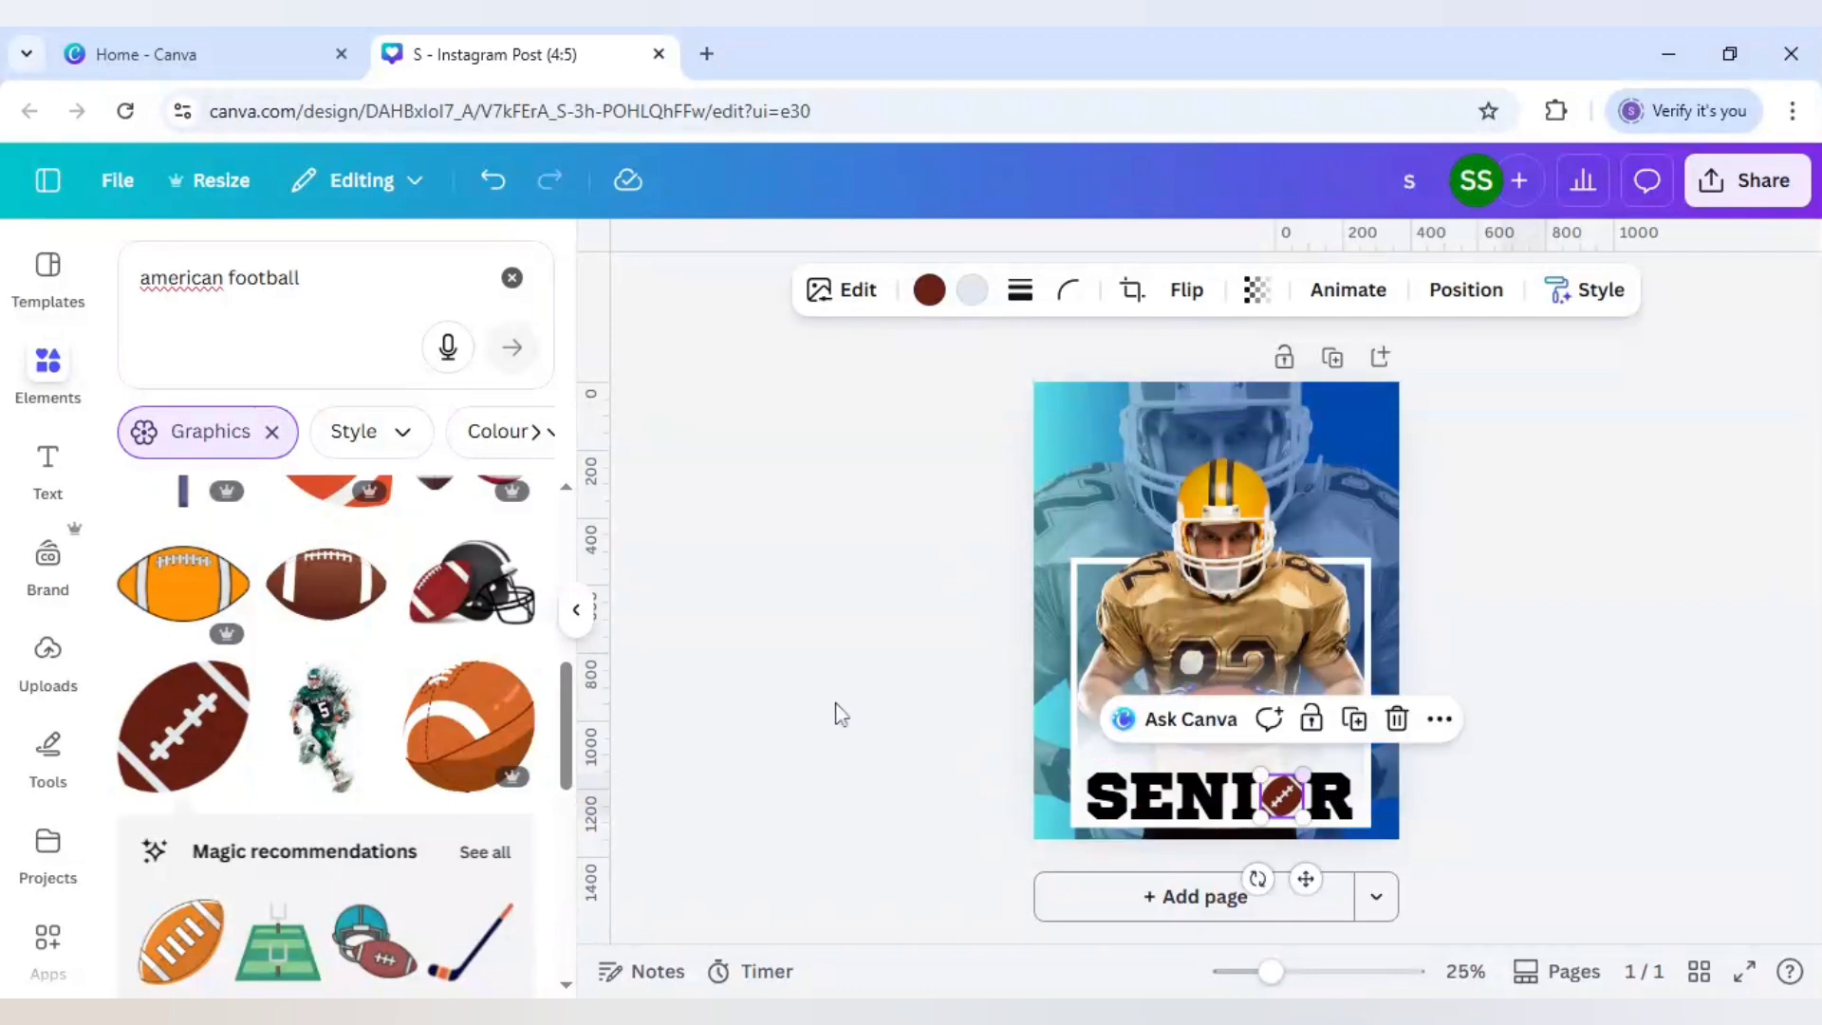
left_click(835, 710)
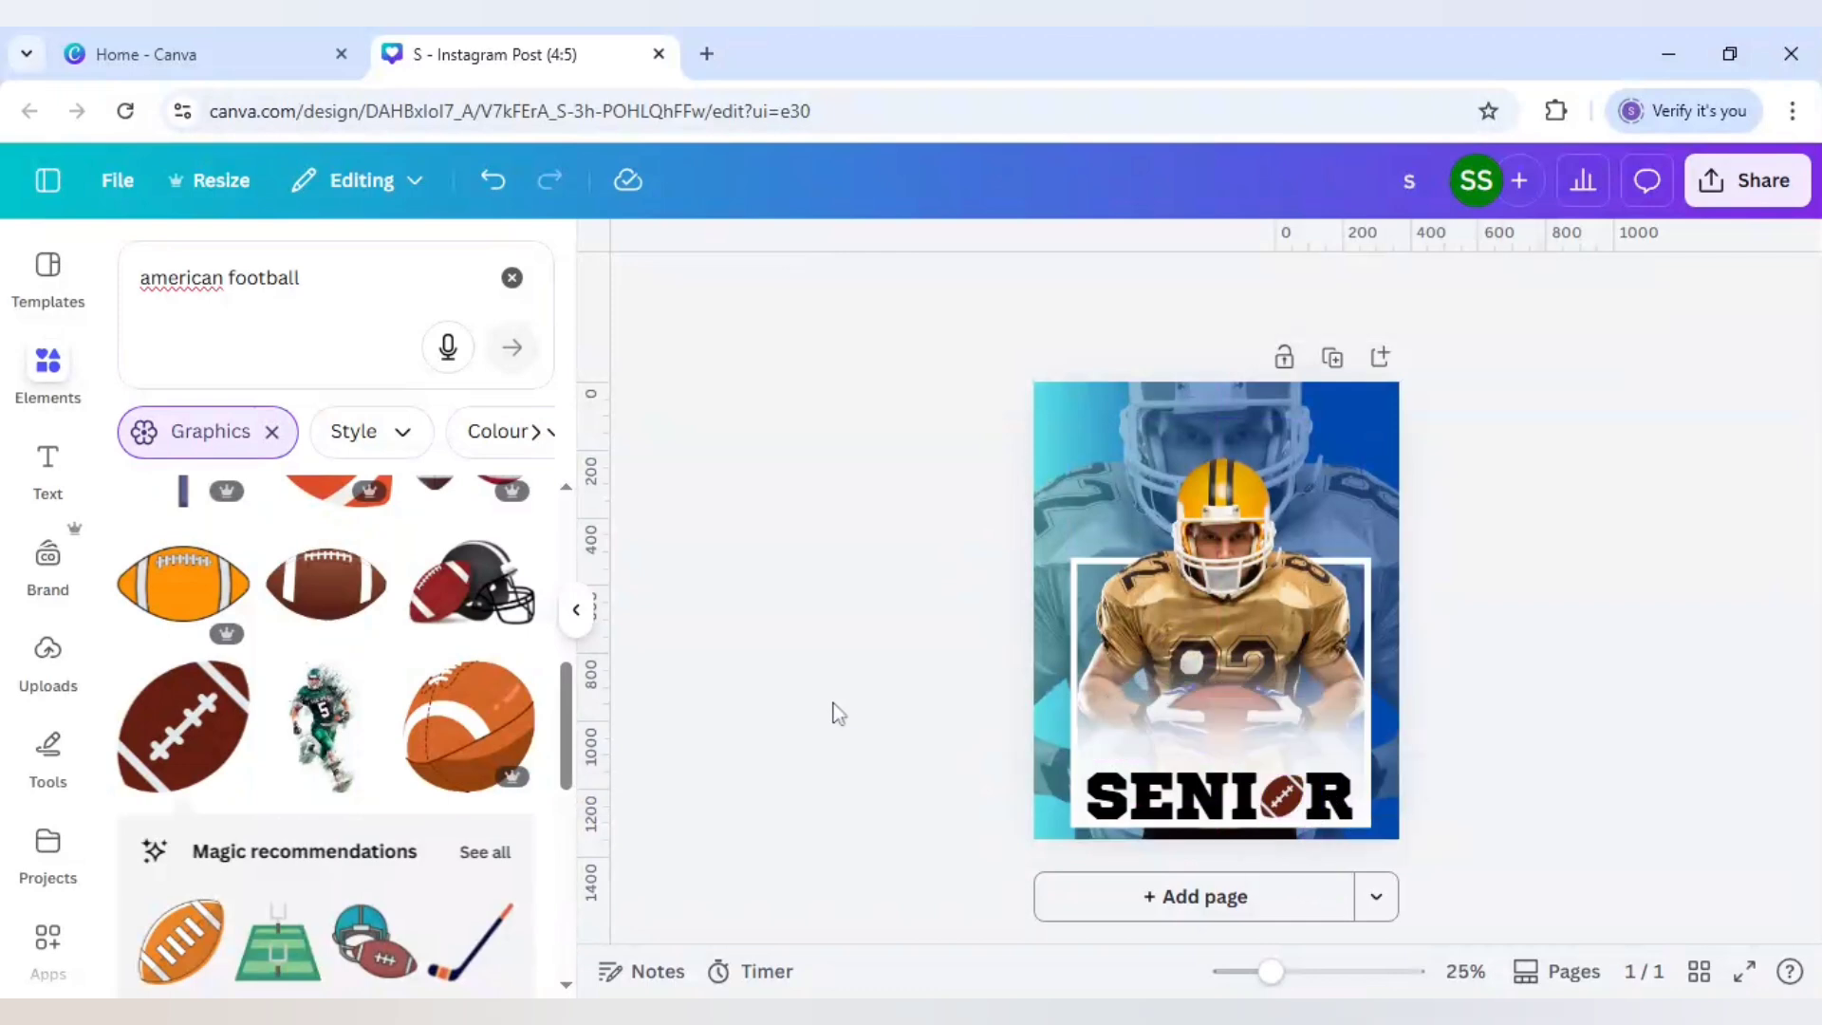
Step: Check the football's dark brown colour value, #662113
left_click(1284, 802)
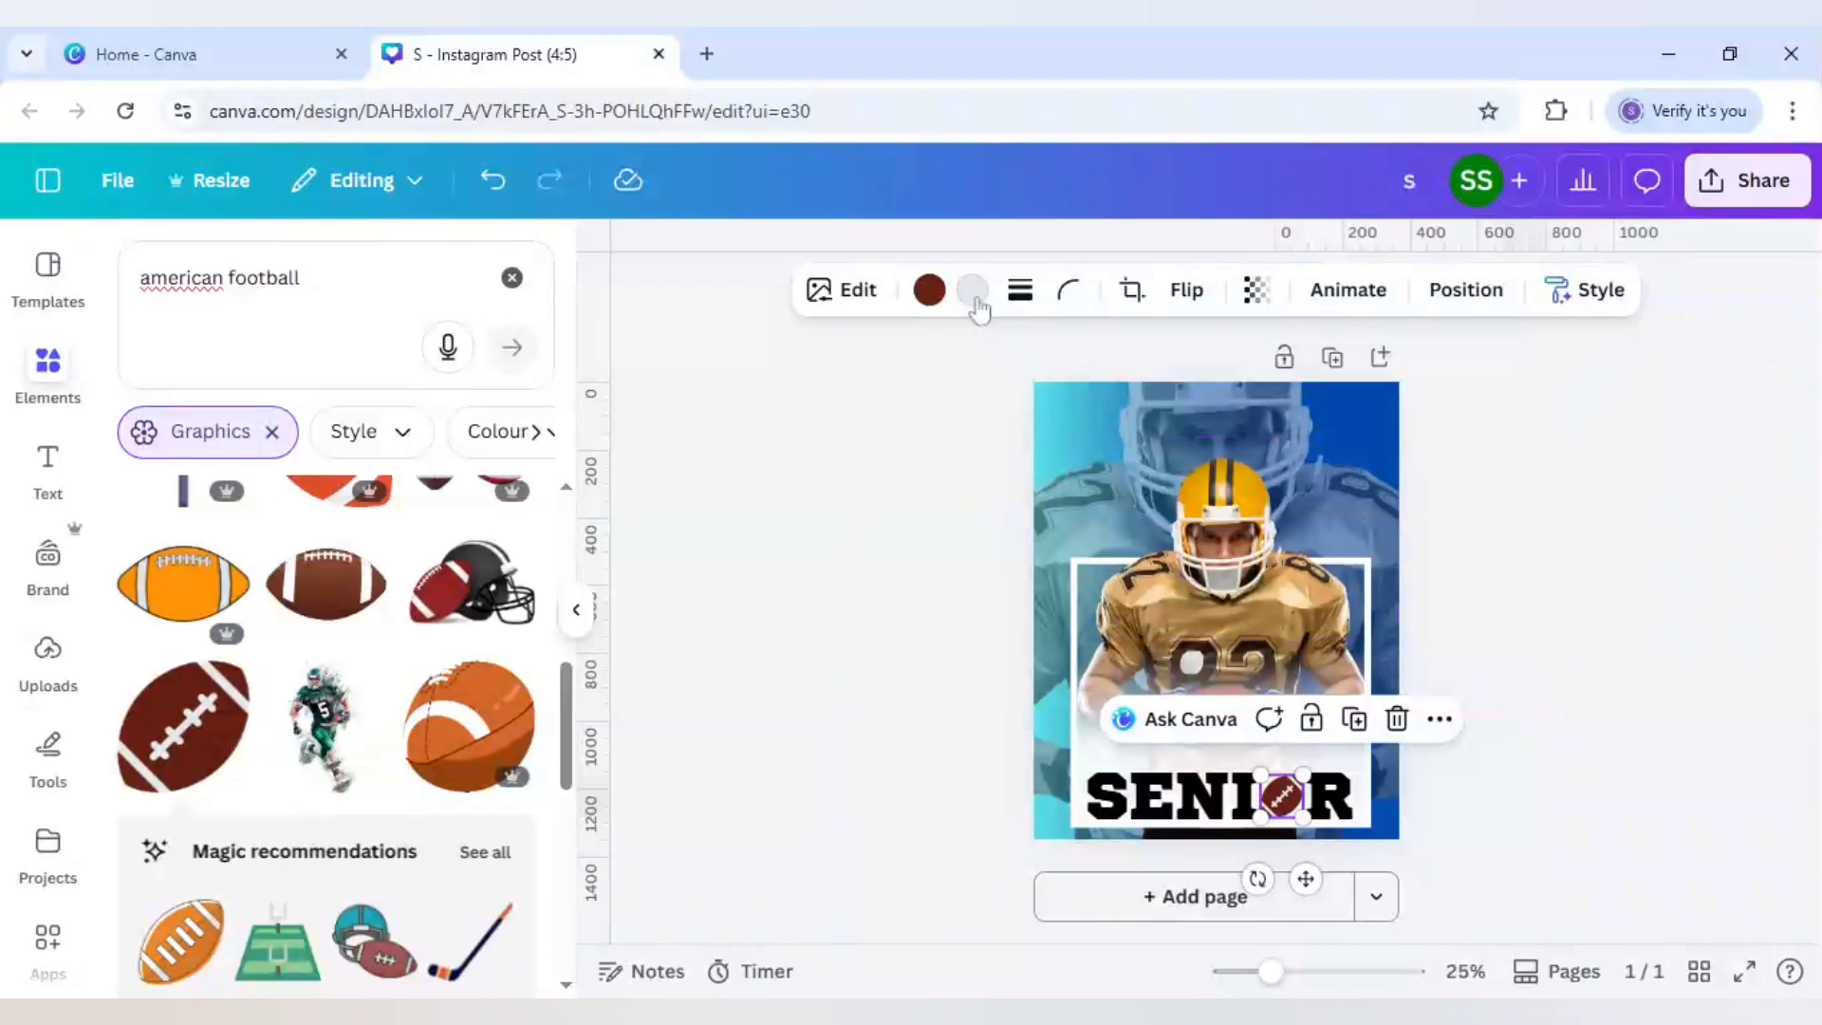
left_click(932, 292)
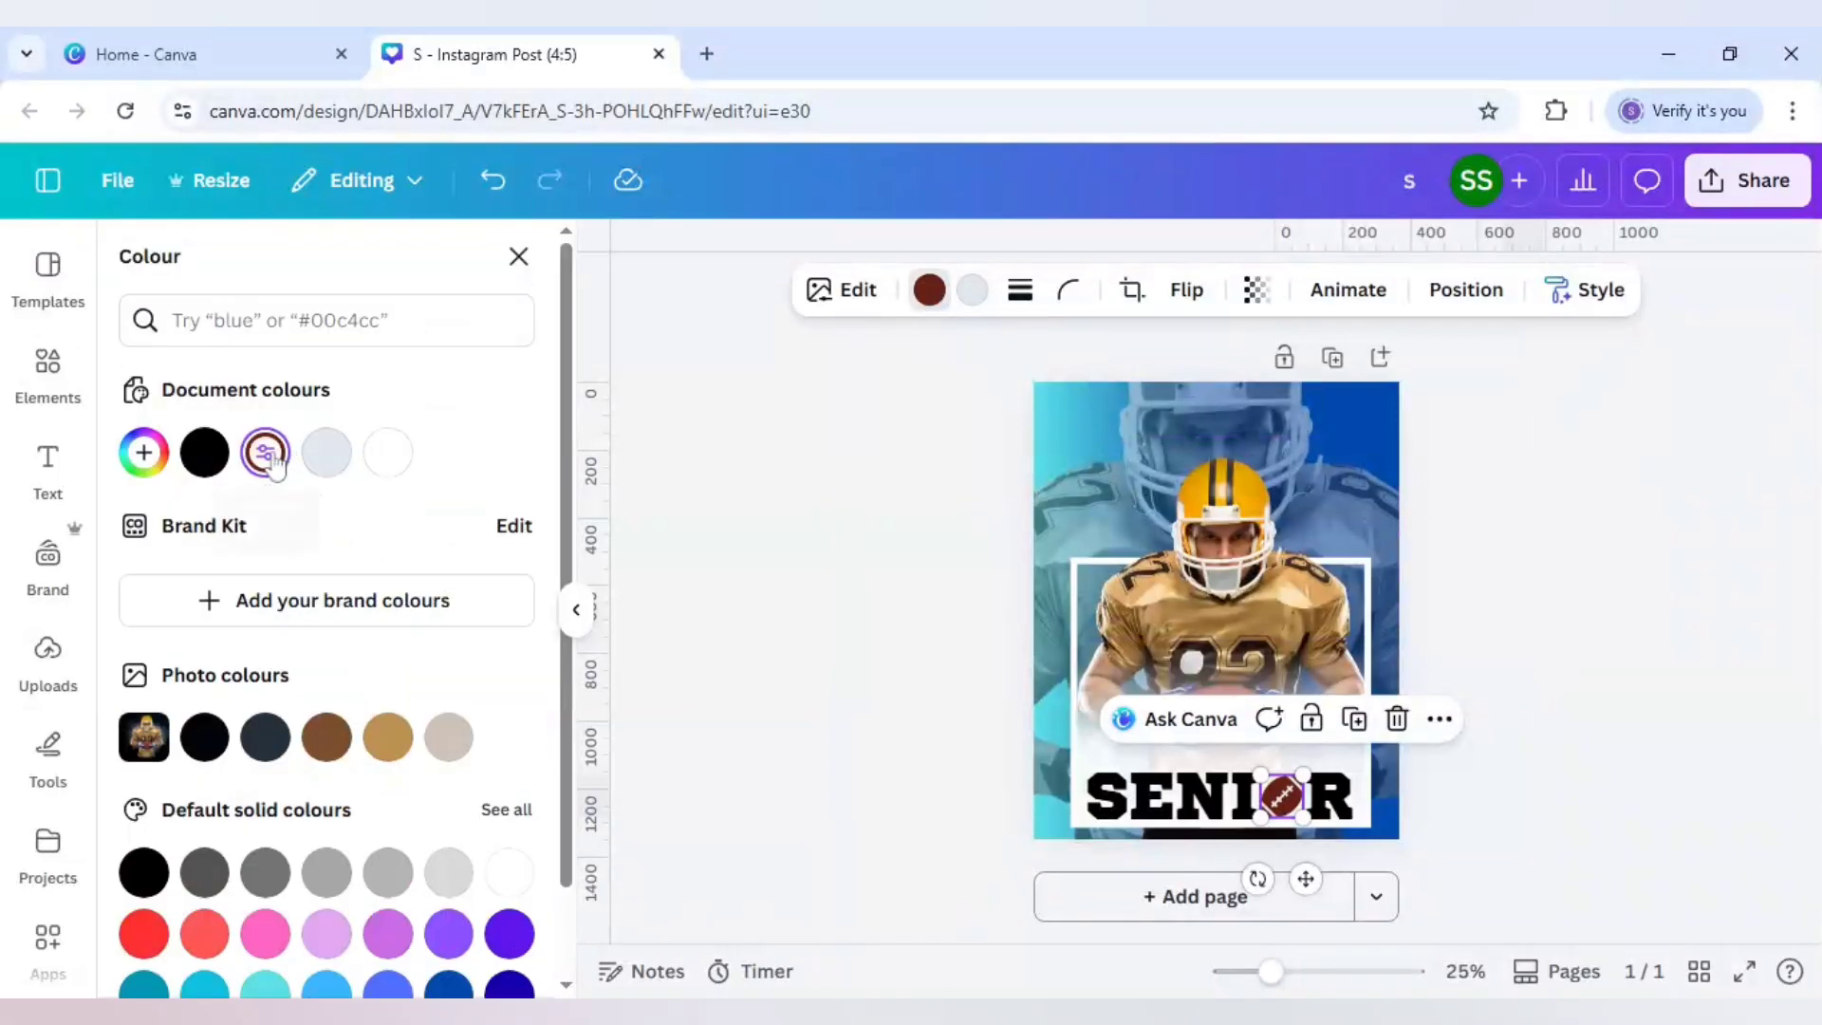
left_click(265, 453)
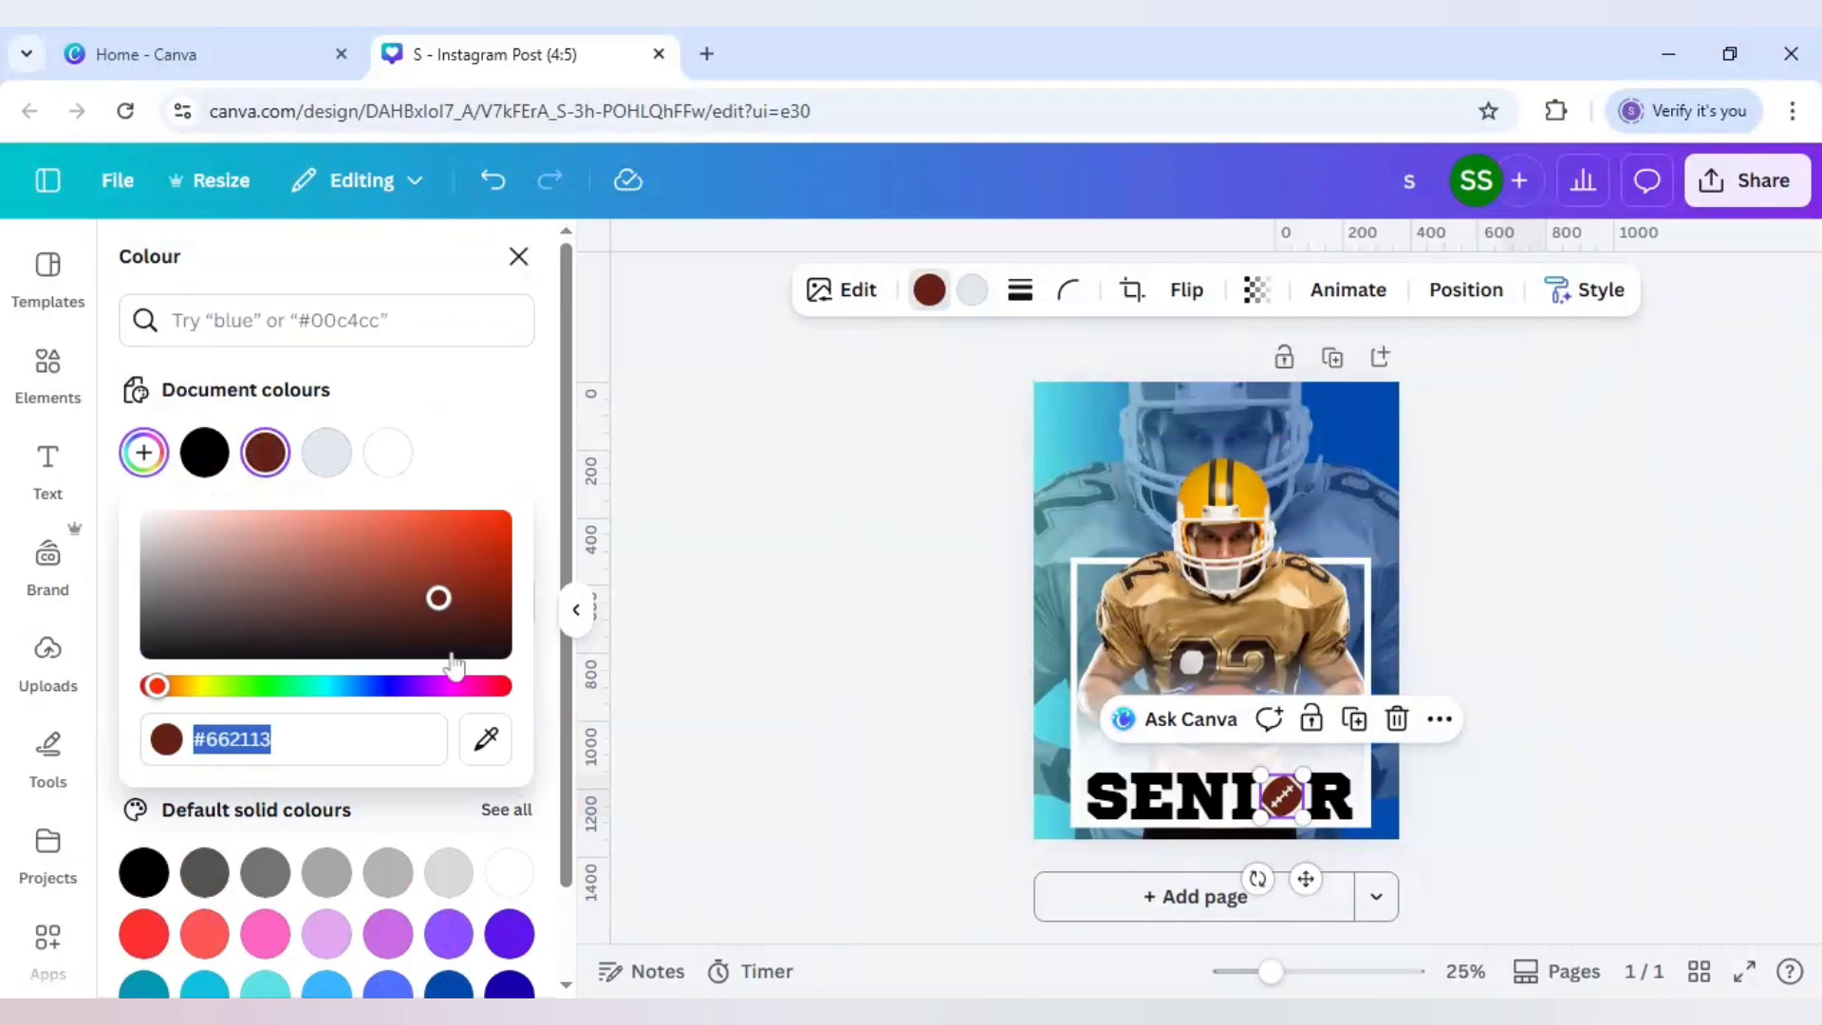
left_click(500, 447)
Step: Recolour the letters S, E, N, I and R to the dark brown document swatch
left_click(1106, 797)
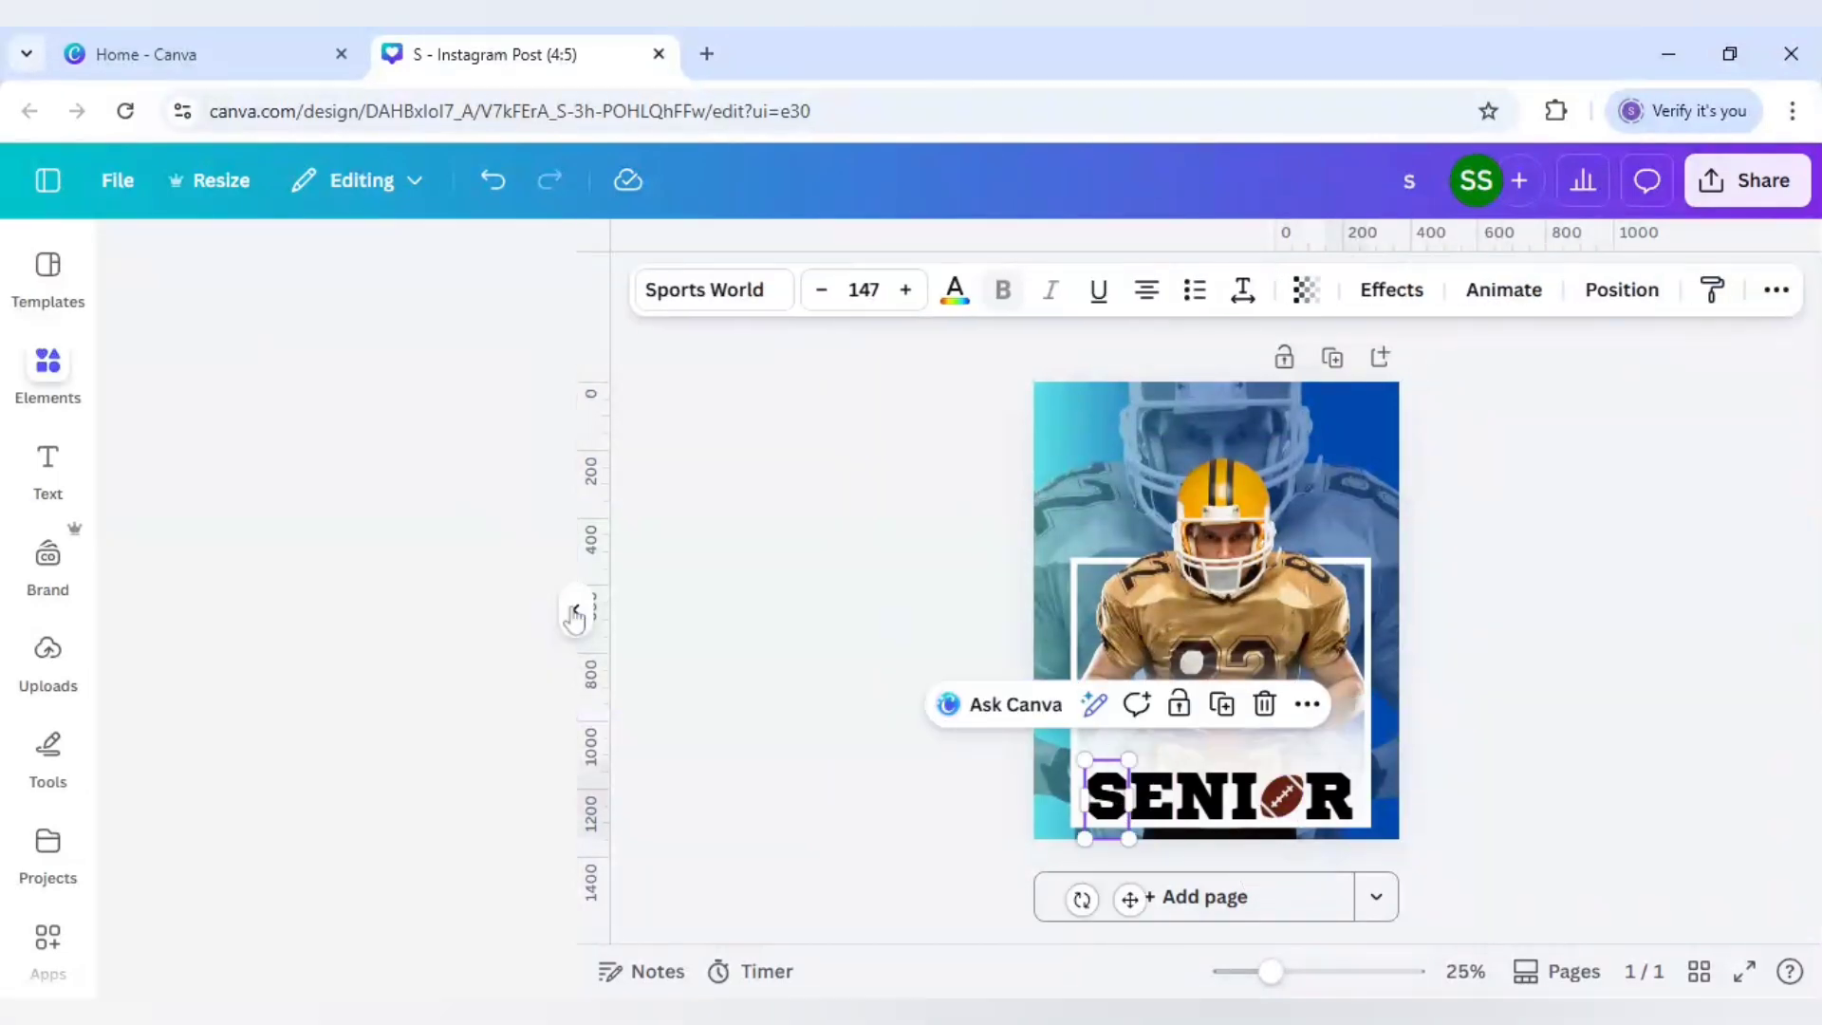
left_click(955, 290)
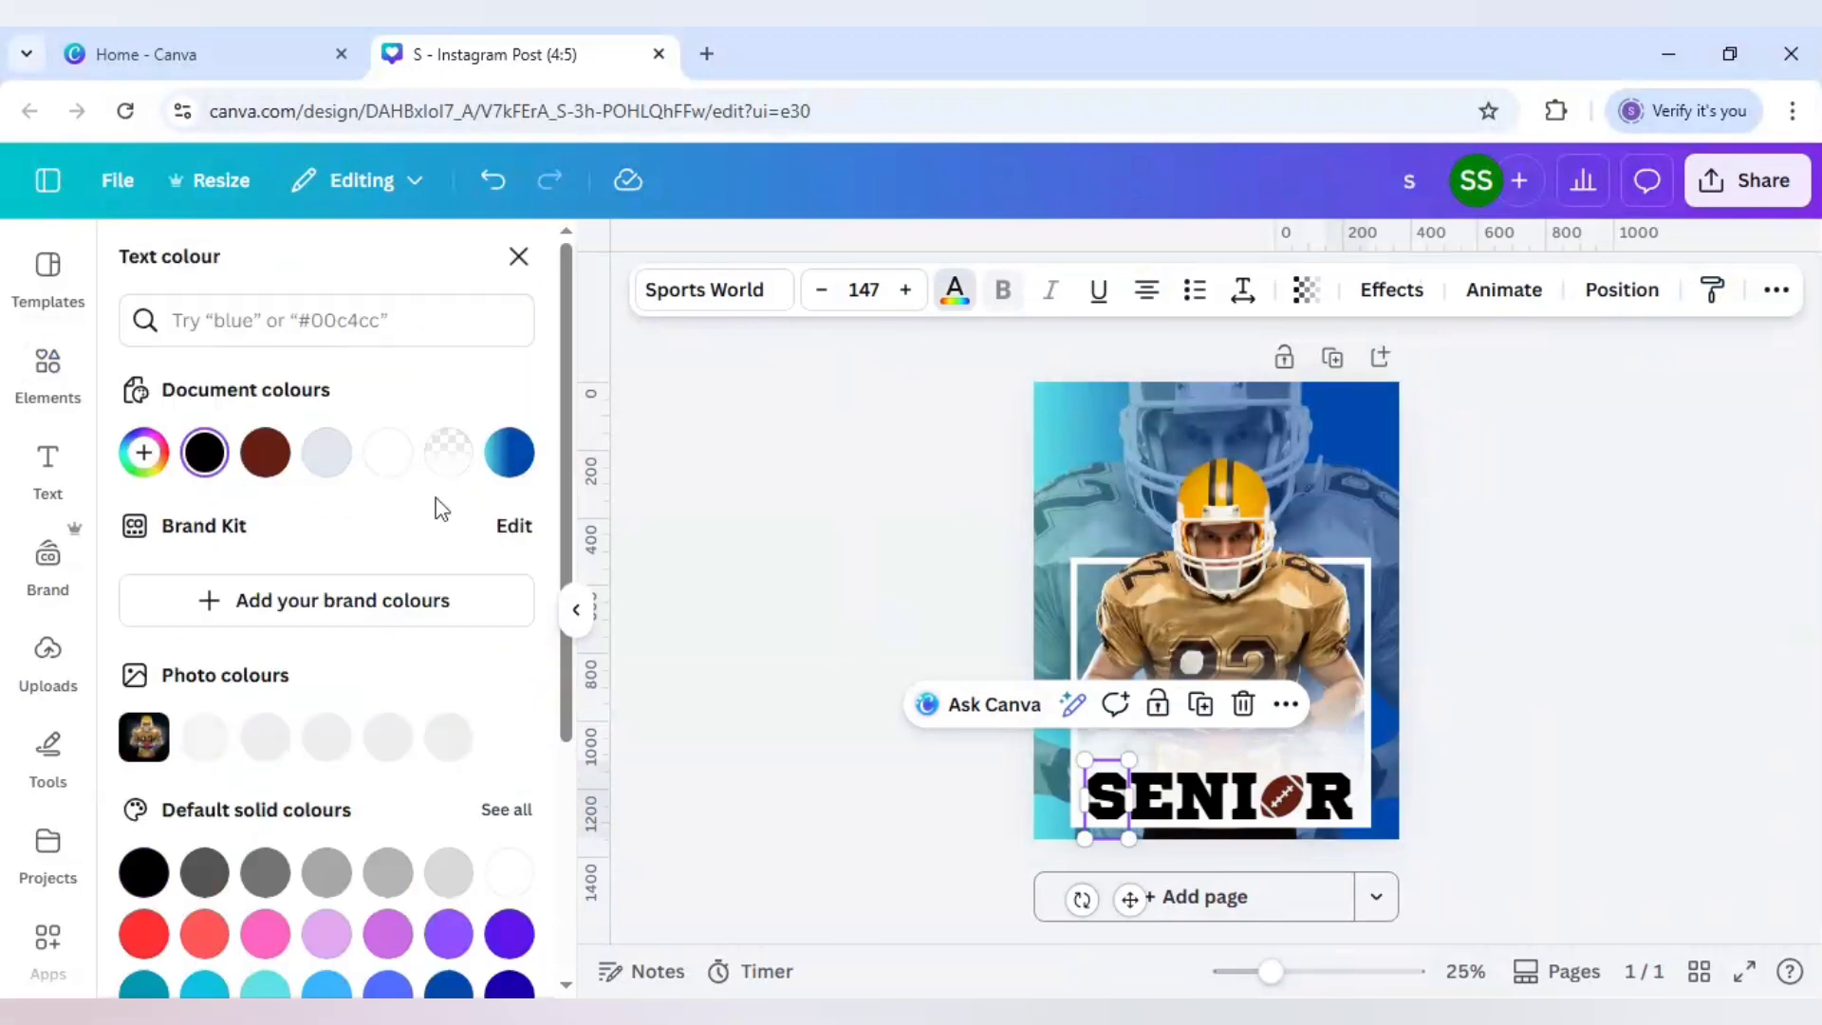
left_click(265, 453)
key("Tab")
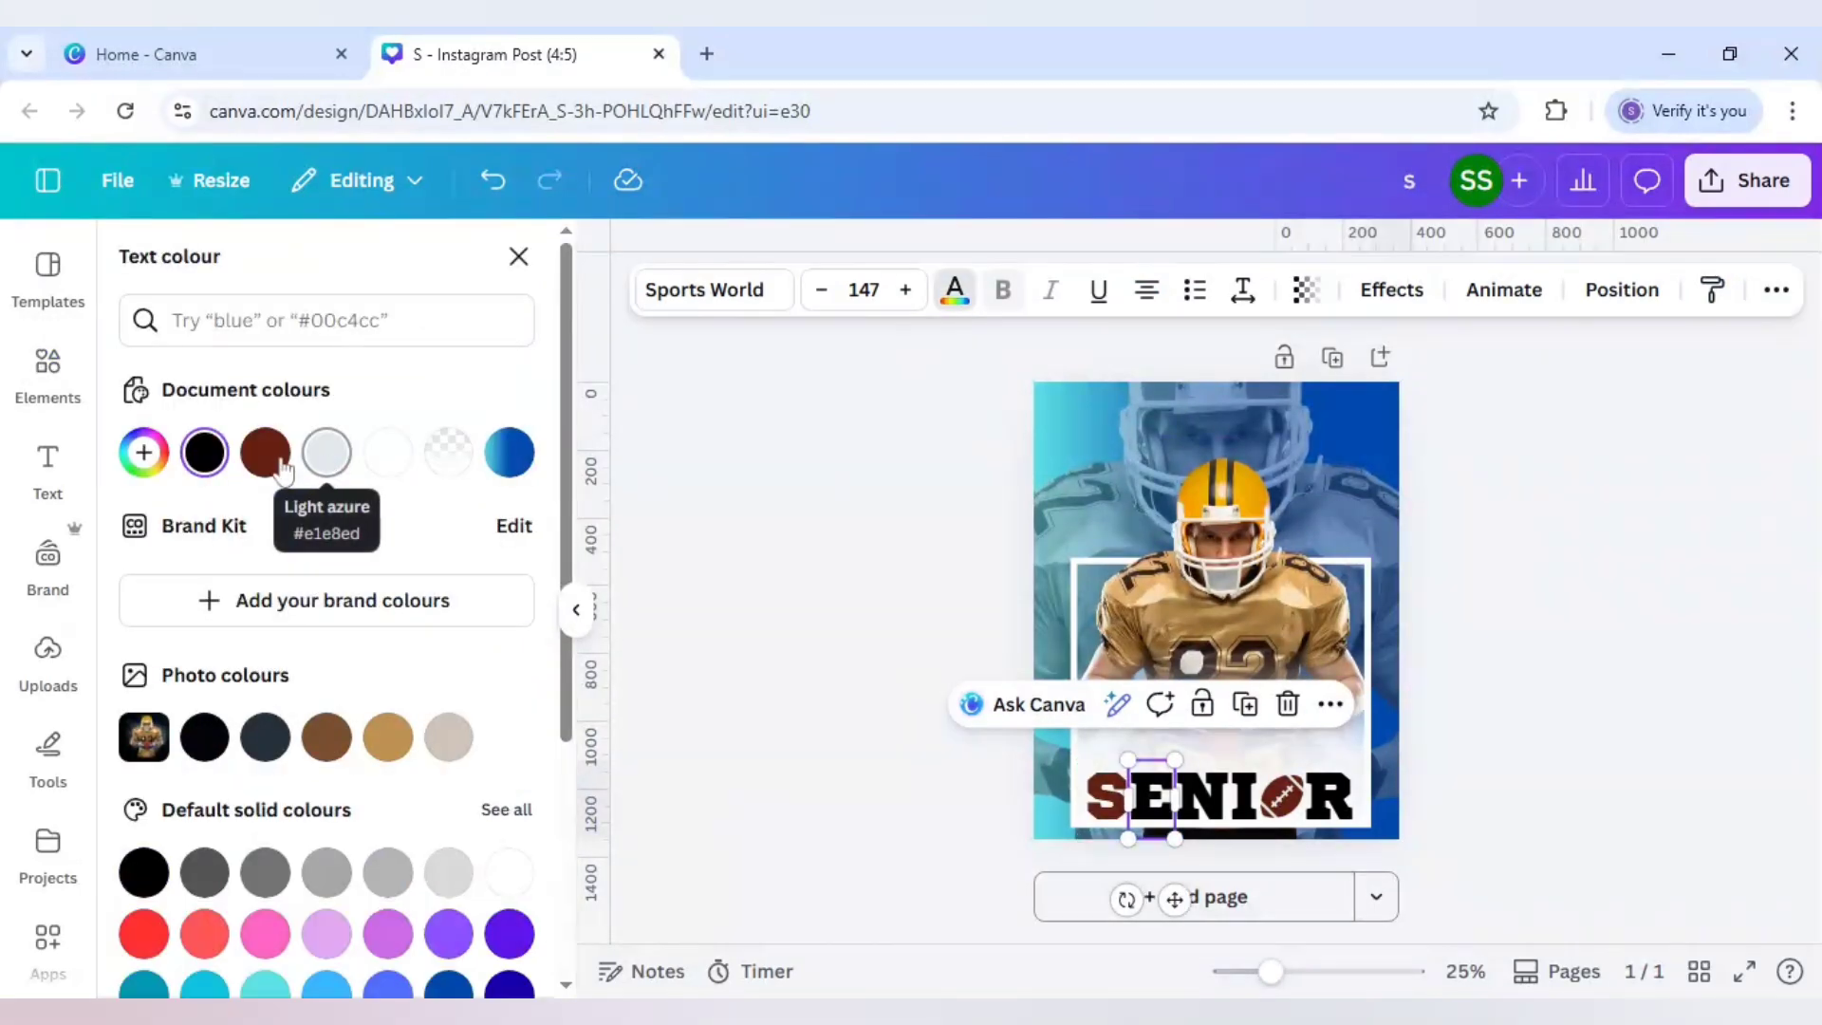
left_click(265, 453)
key("Tab")
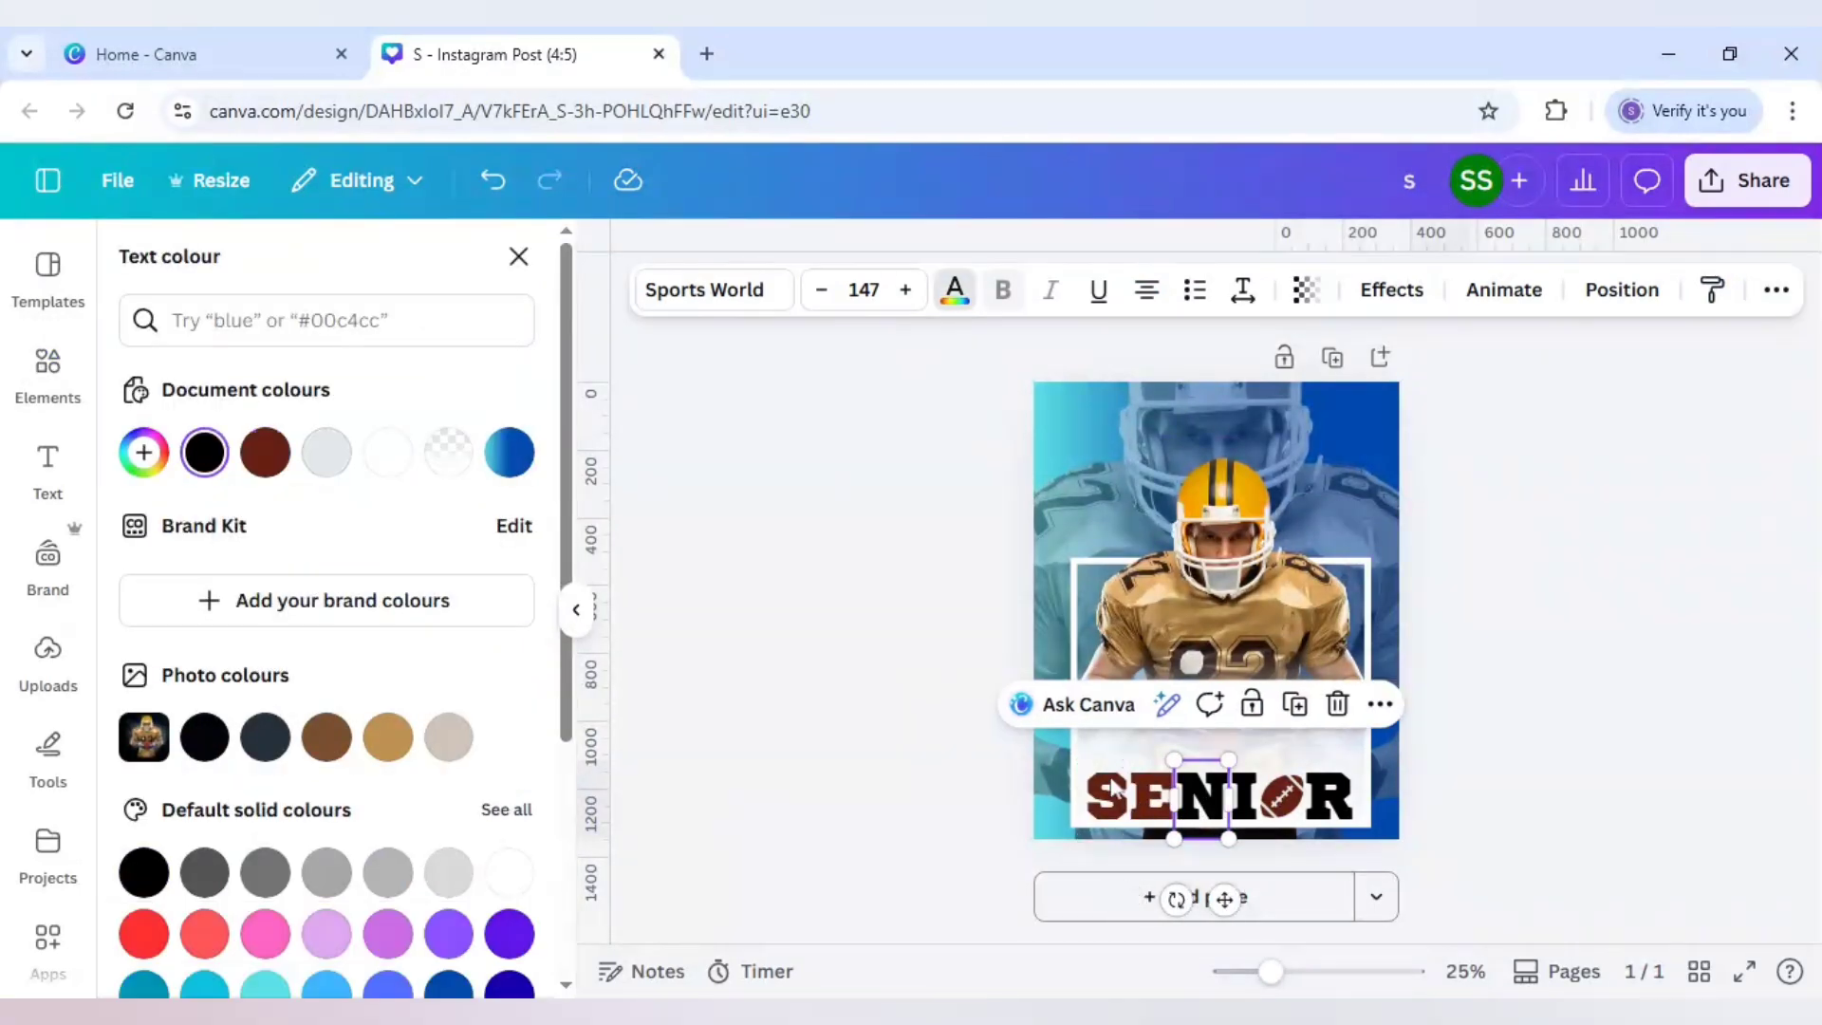
left_click(264, 453)
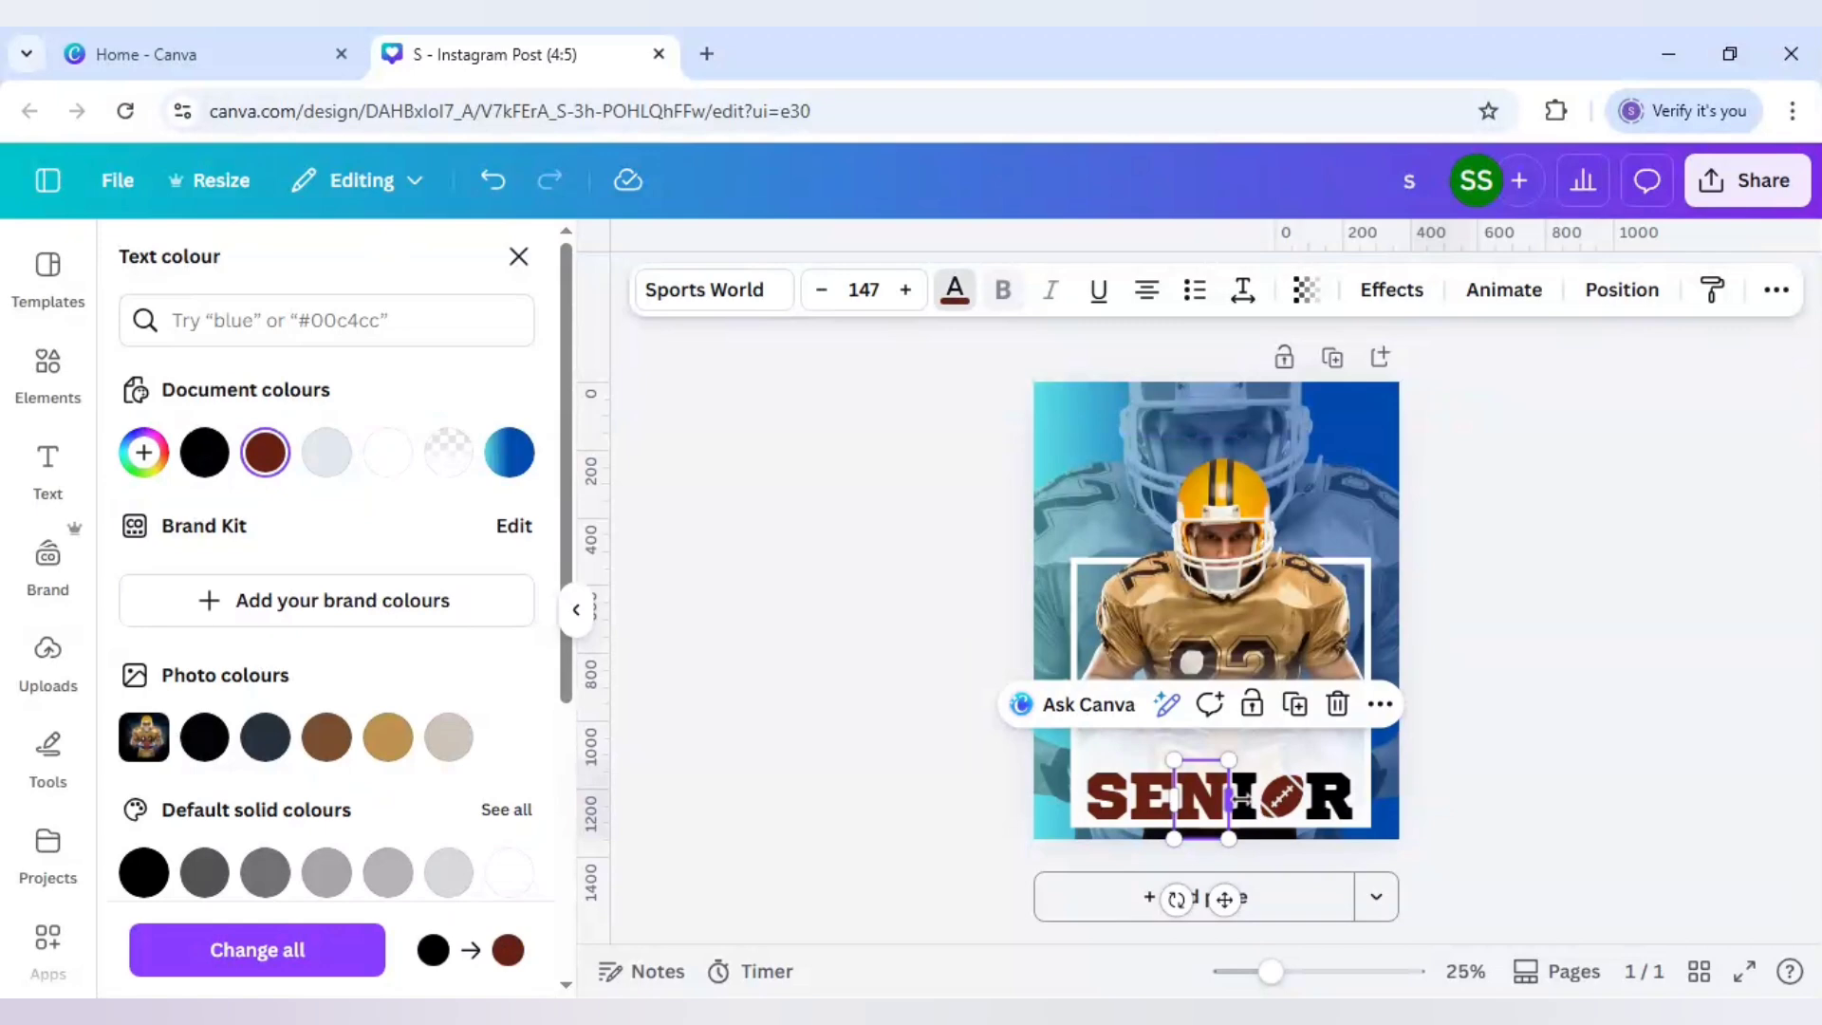
left_click(1245, 805)
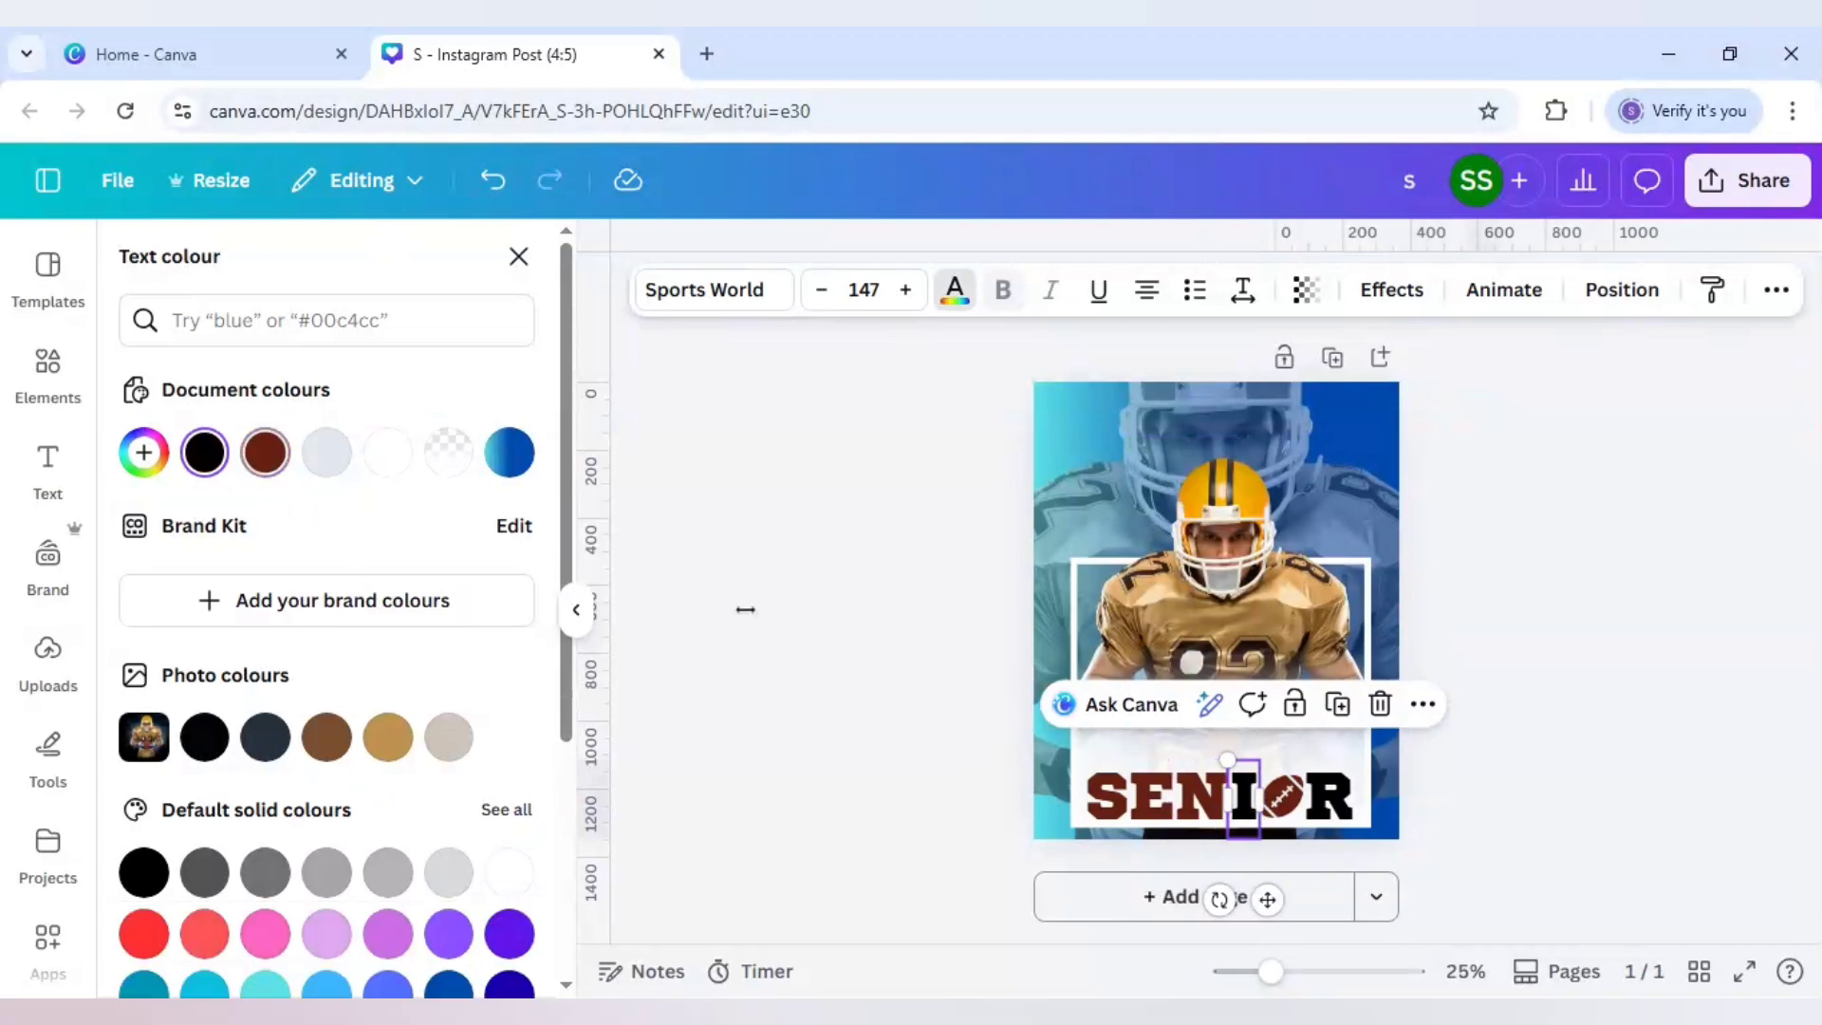
left_click(265, 452)
key("Tab")
left_click(267, 452)
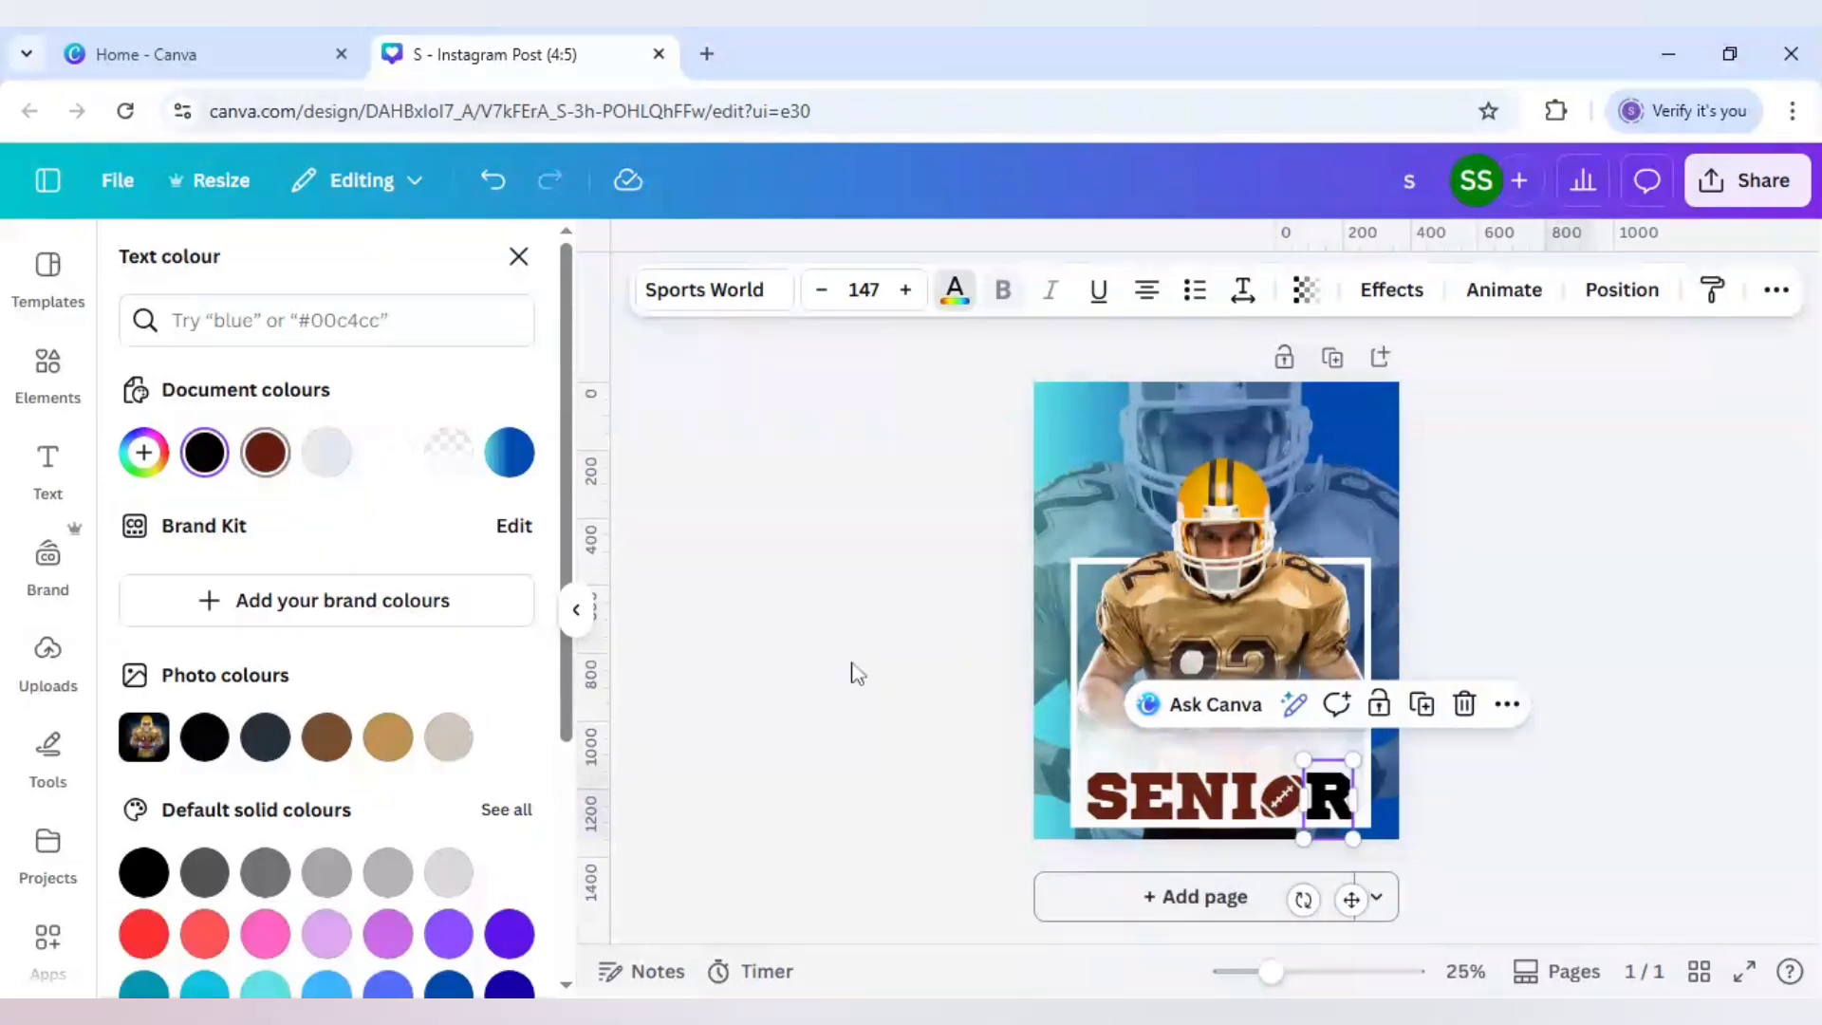
left_click(935, 747)
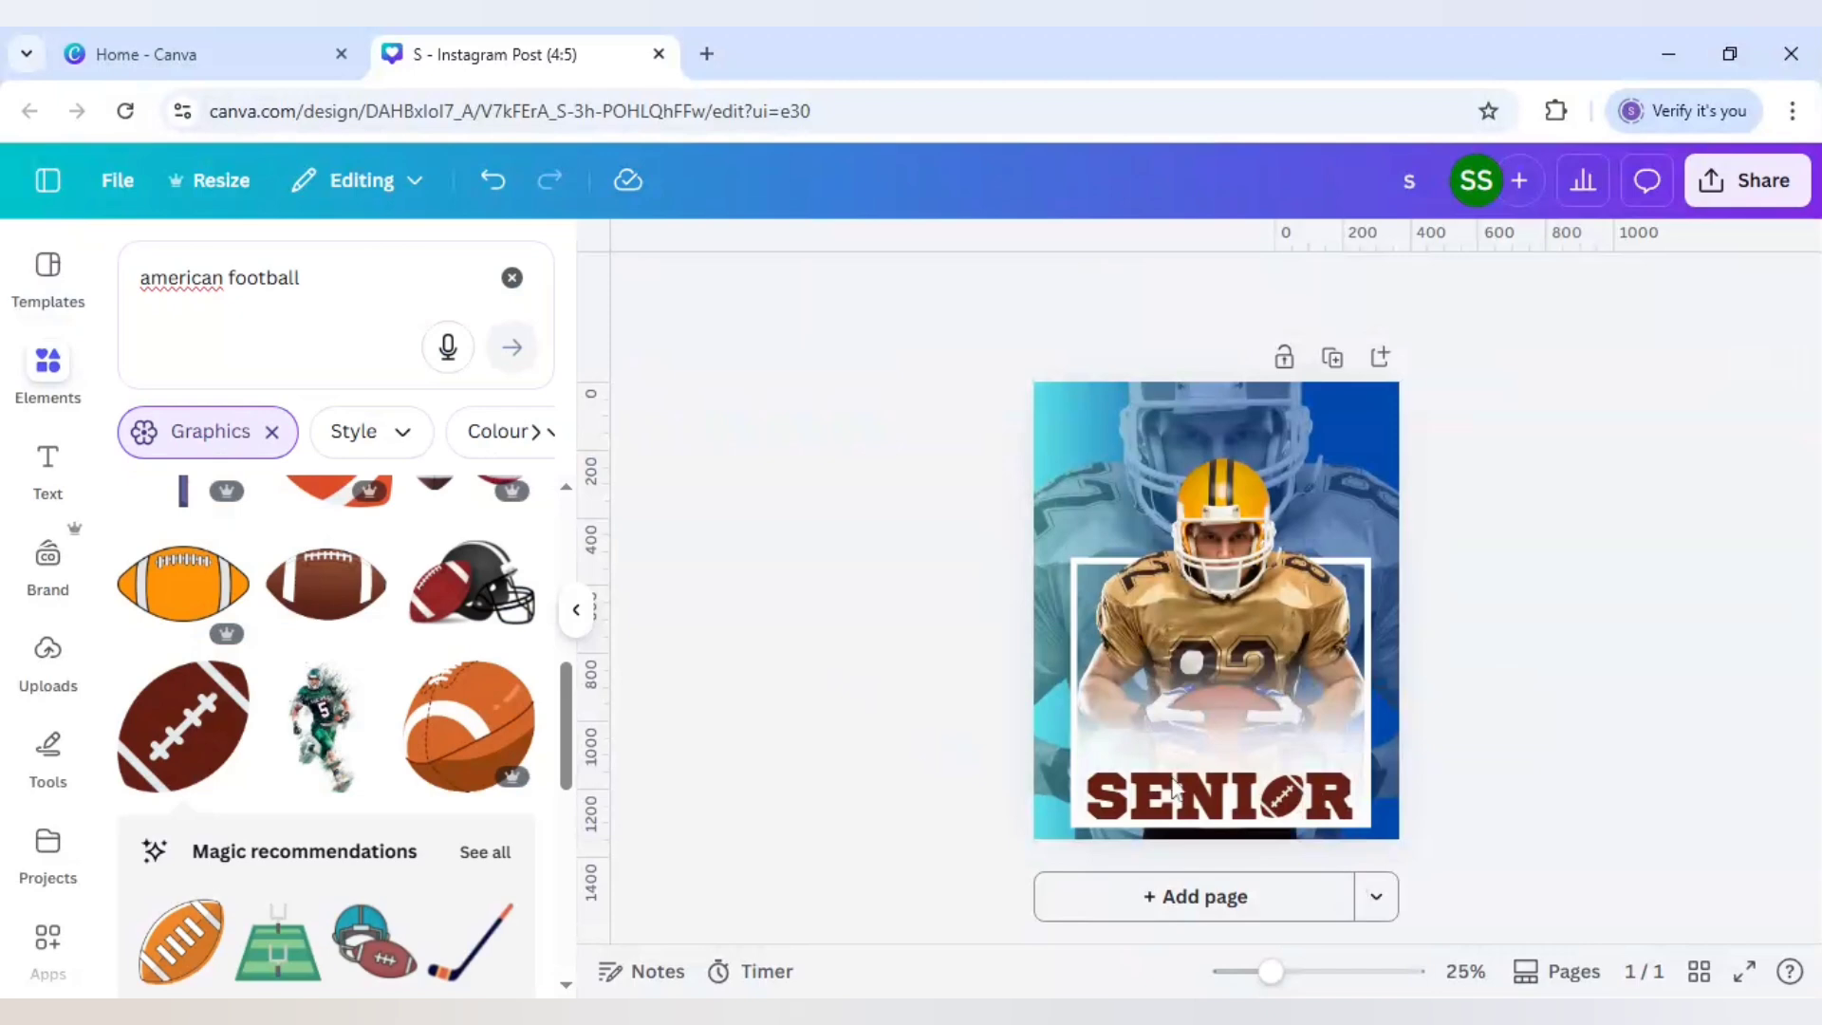
Step: Change the football O's light-grey stitching colour to pure white
left_click(1287, 802)
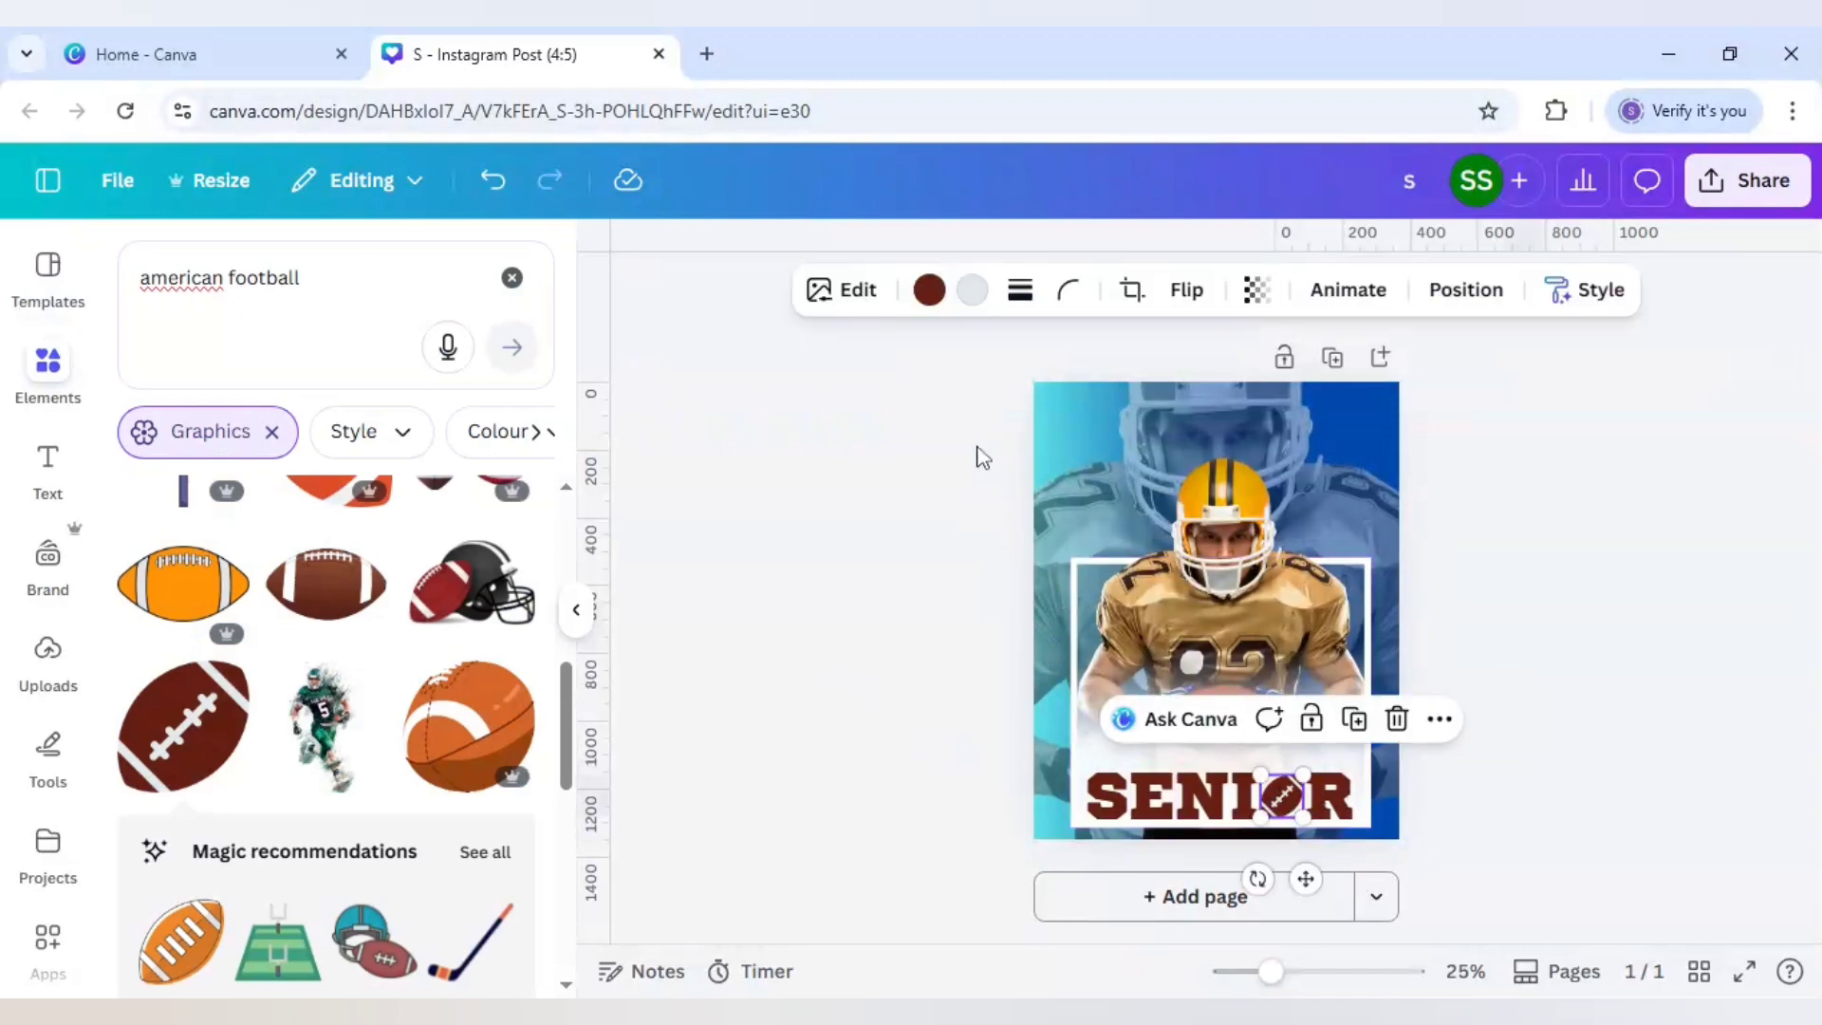
left_click(972, 290)
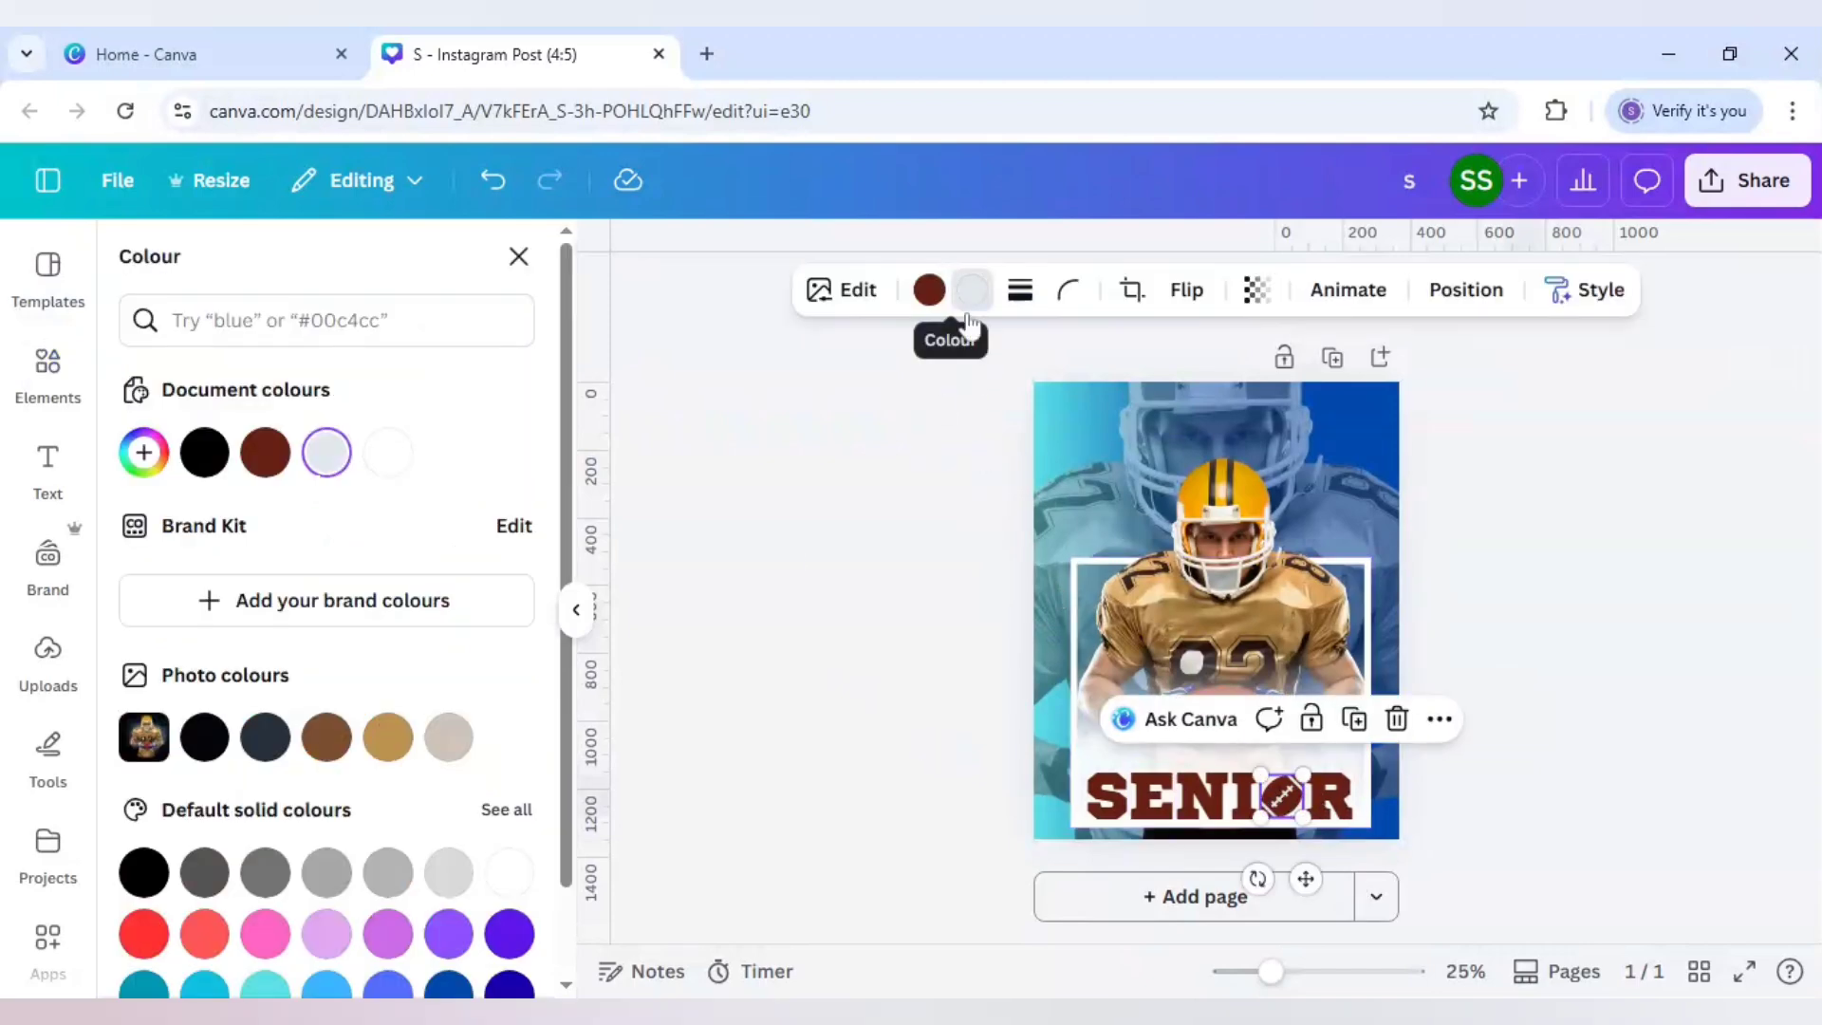
left_click(510, 872)
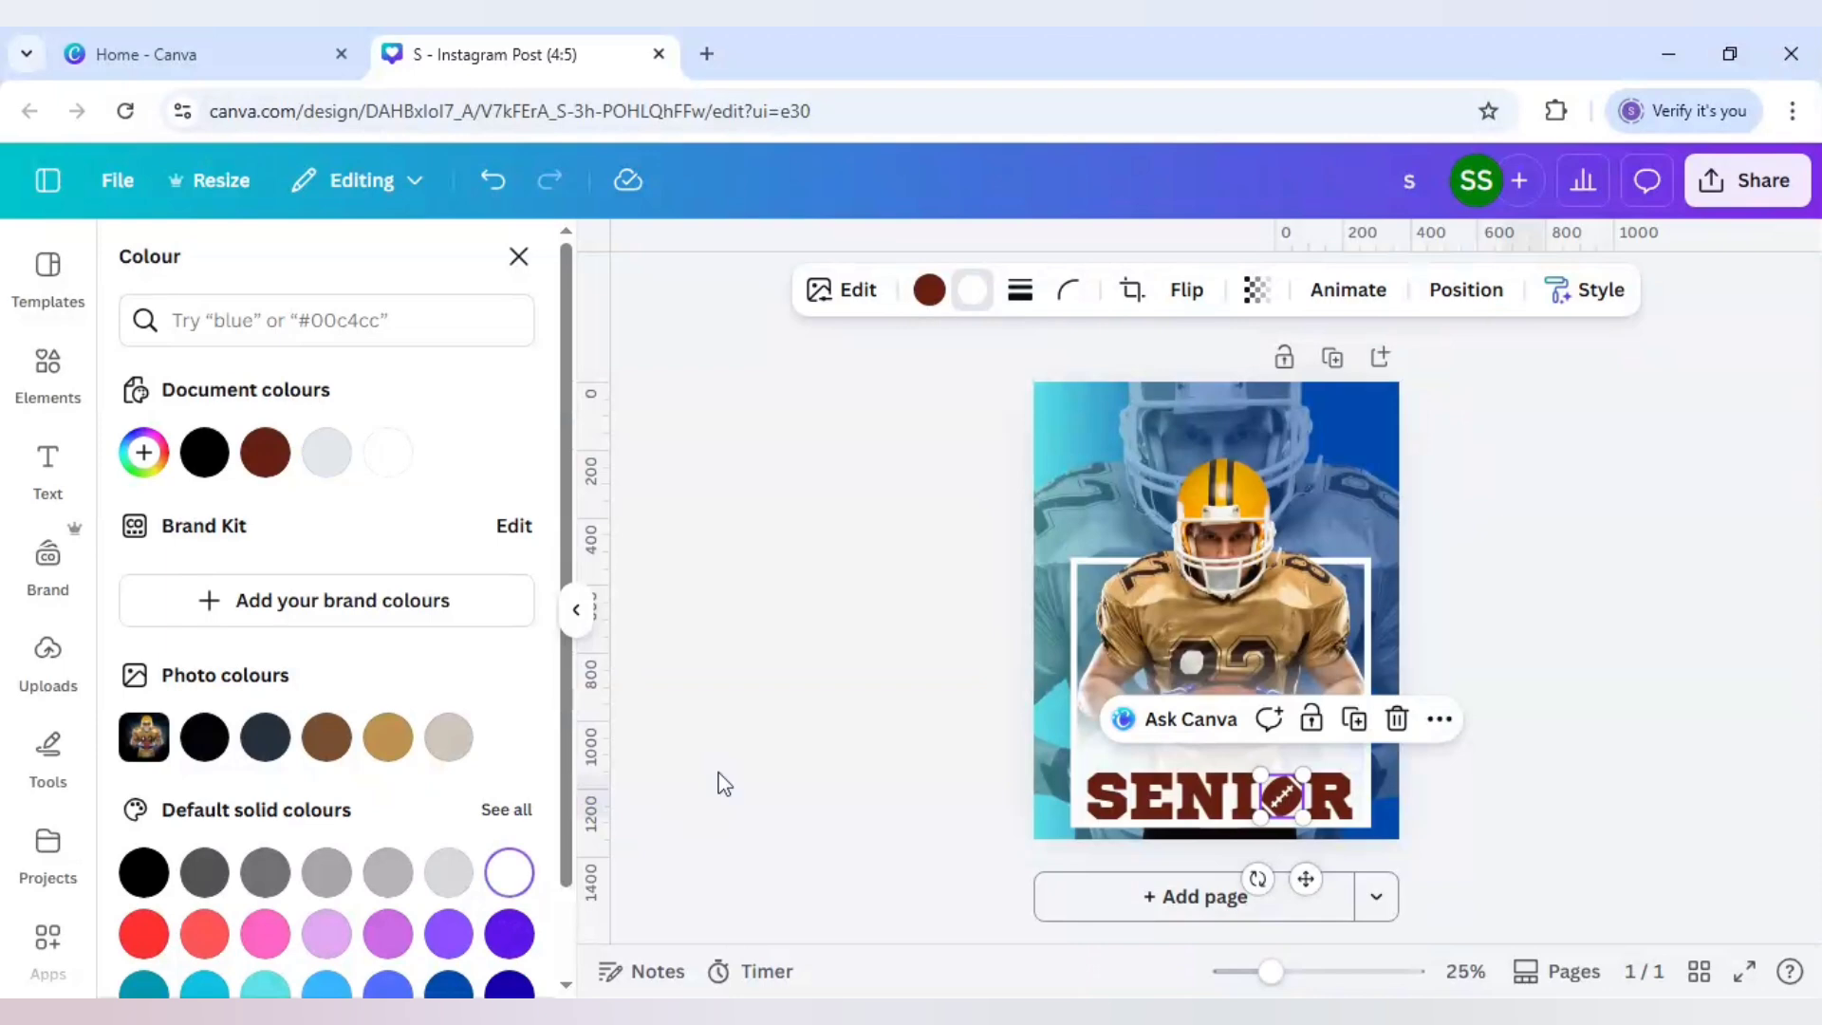
left_click(727, 768)
left_click(729, 774)
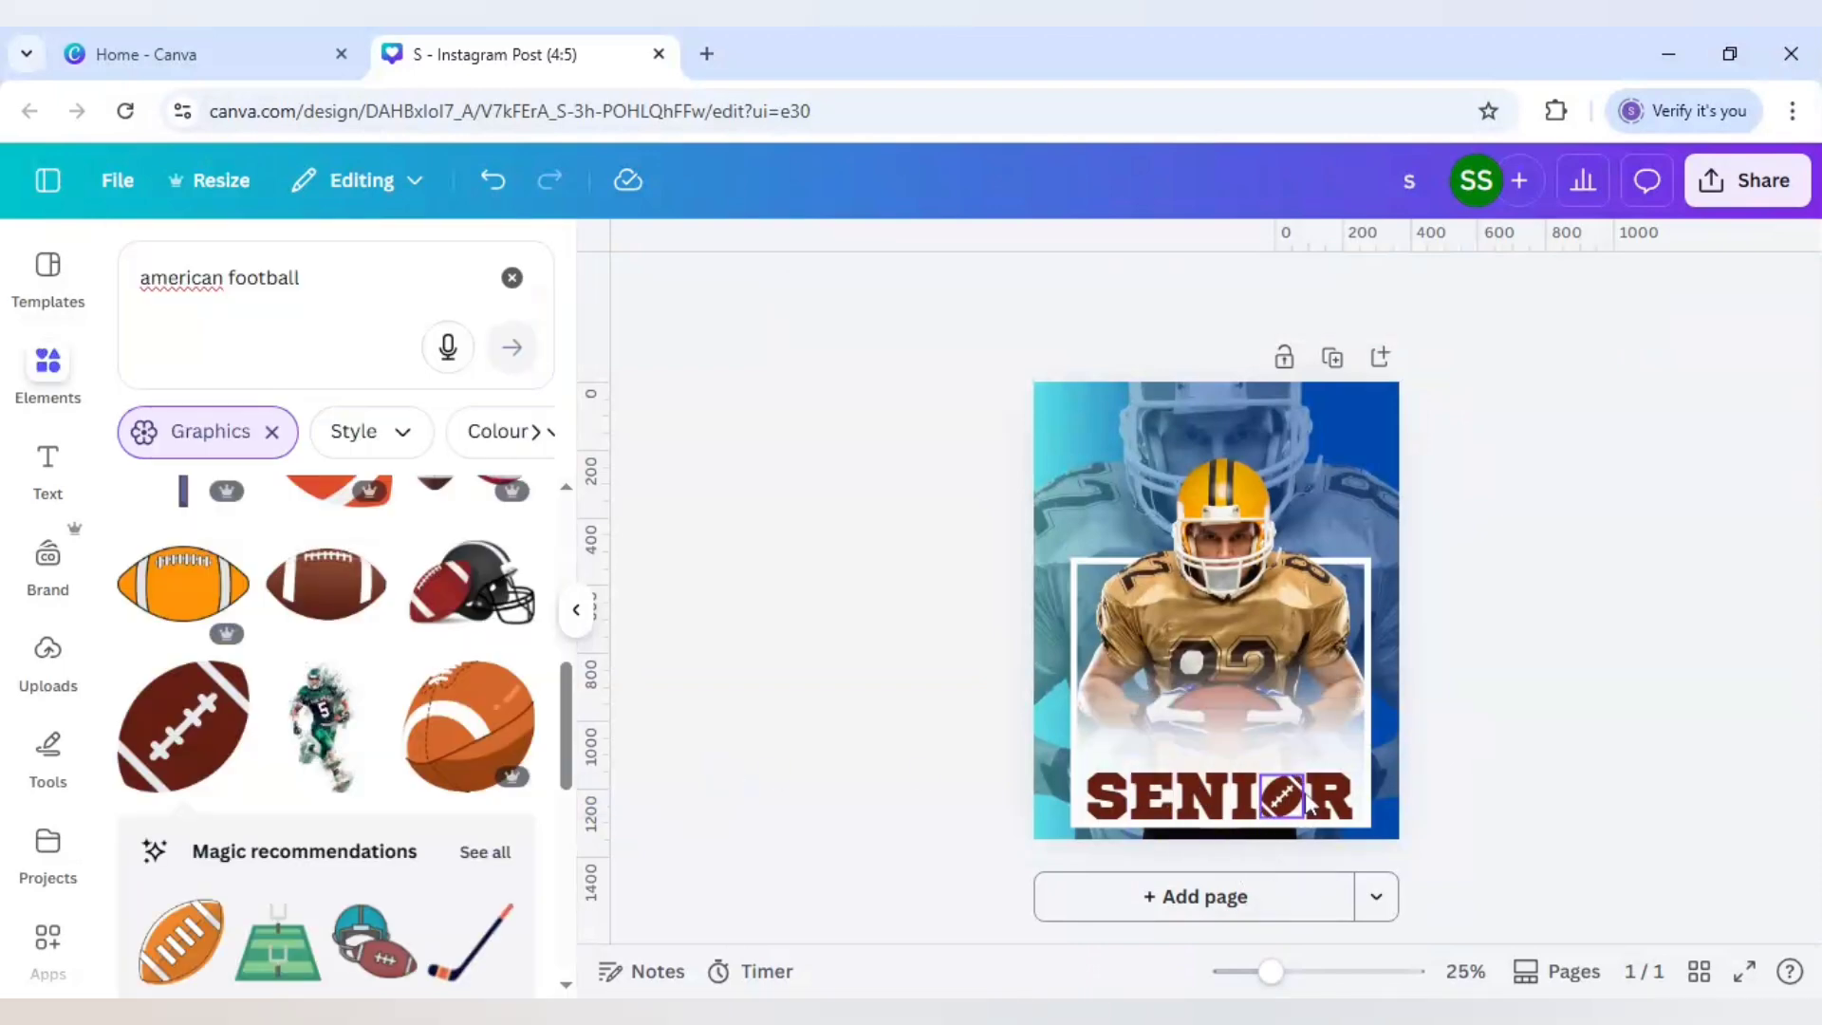
Step: Add a 'CLASS OF 2026' subheading in Princetown and position it above SENIOR
left_click(44, 473)
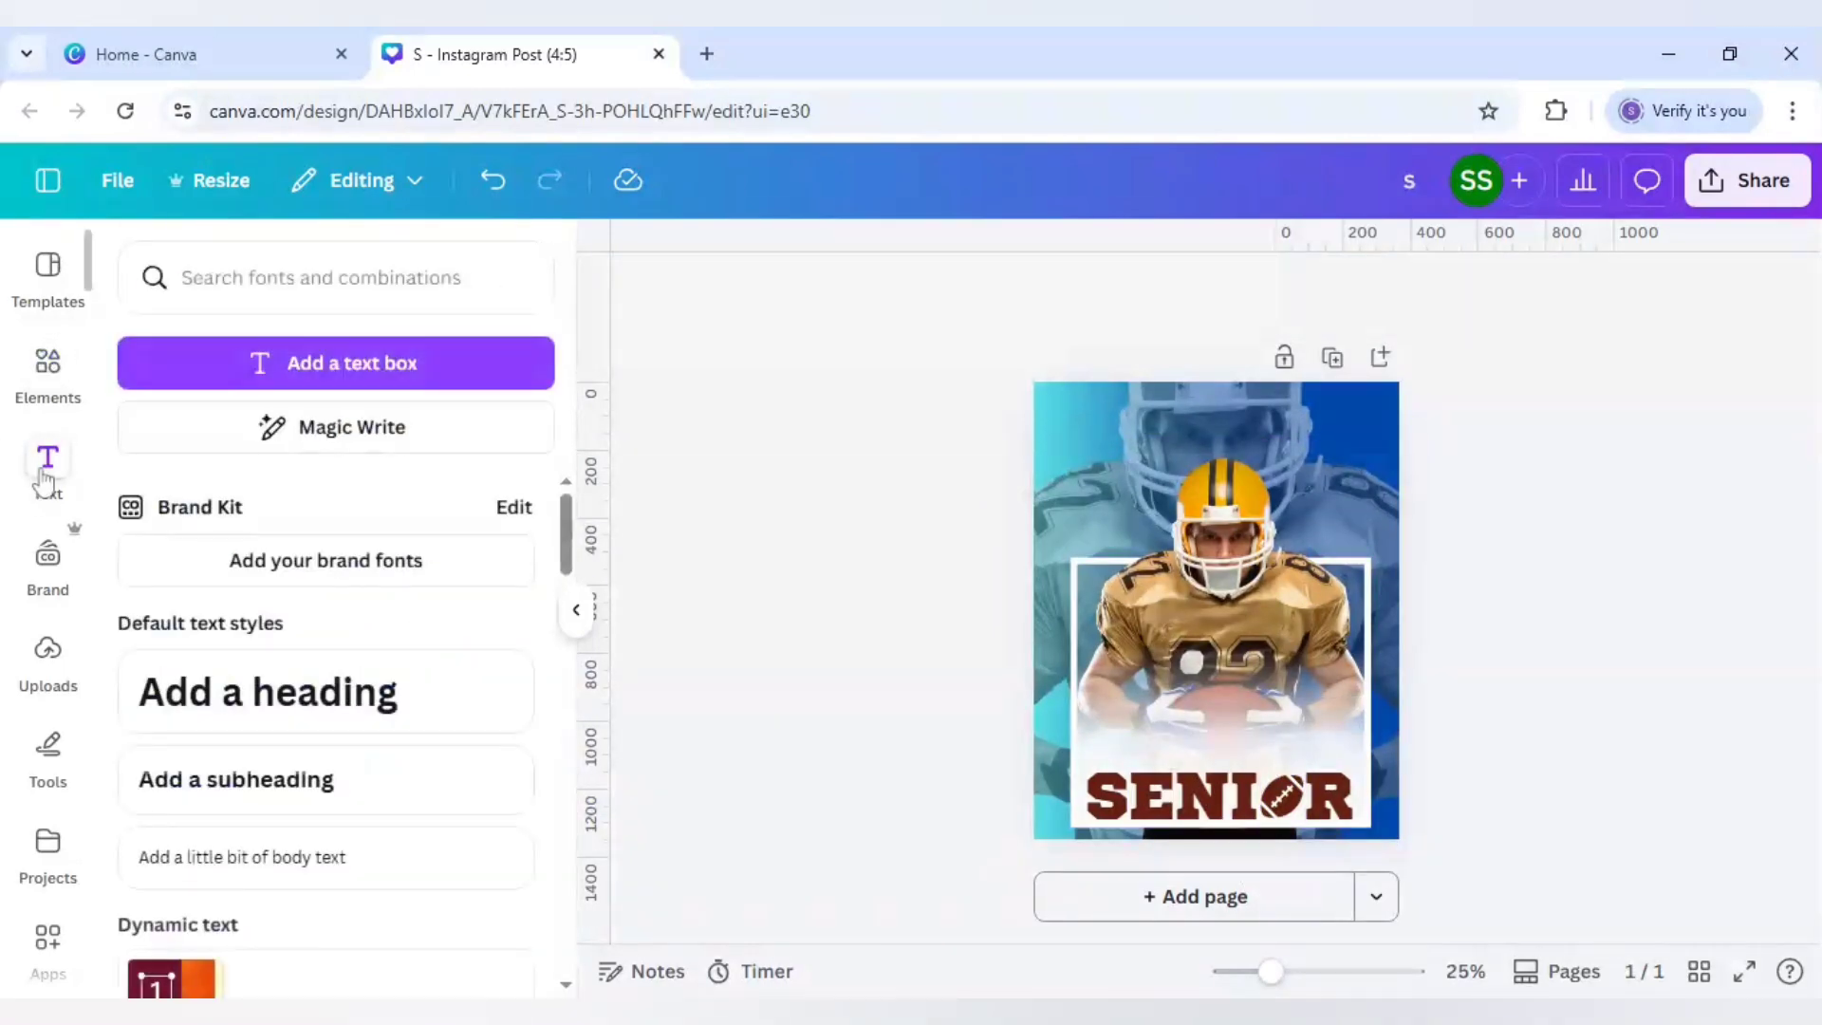
left_click(309, 800)
type("CLA")
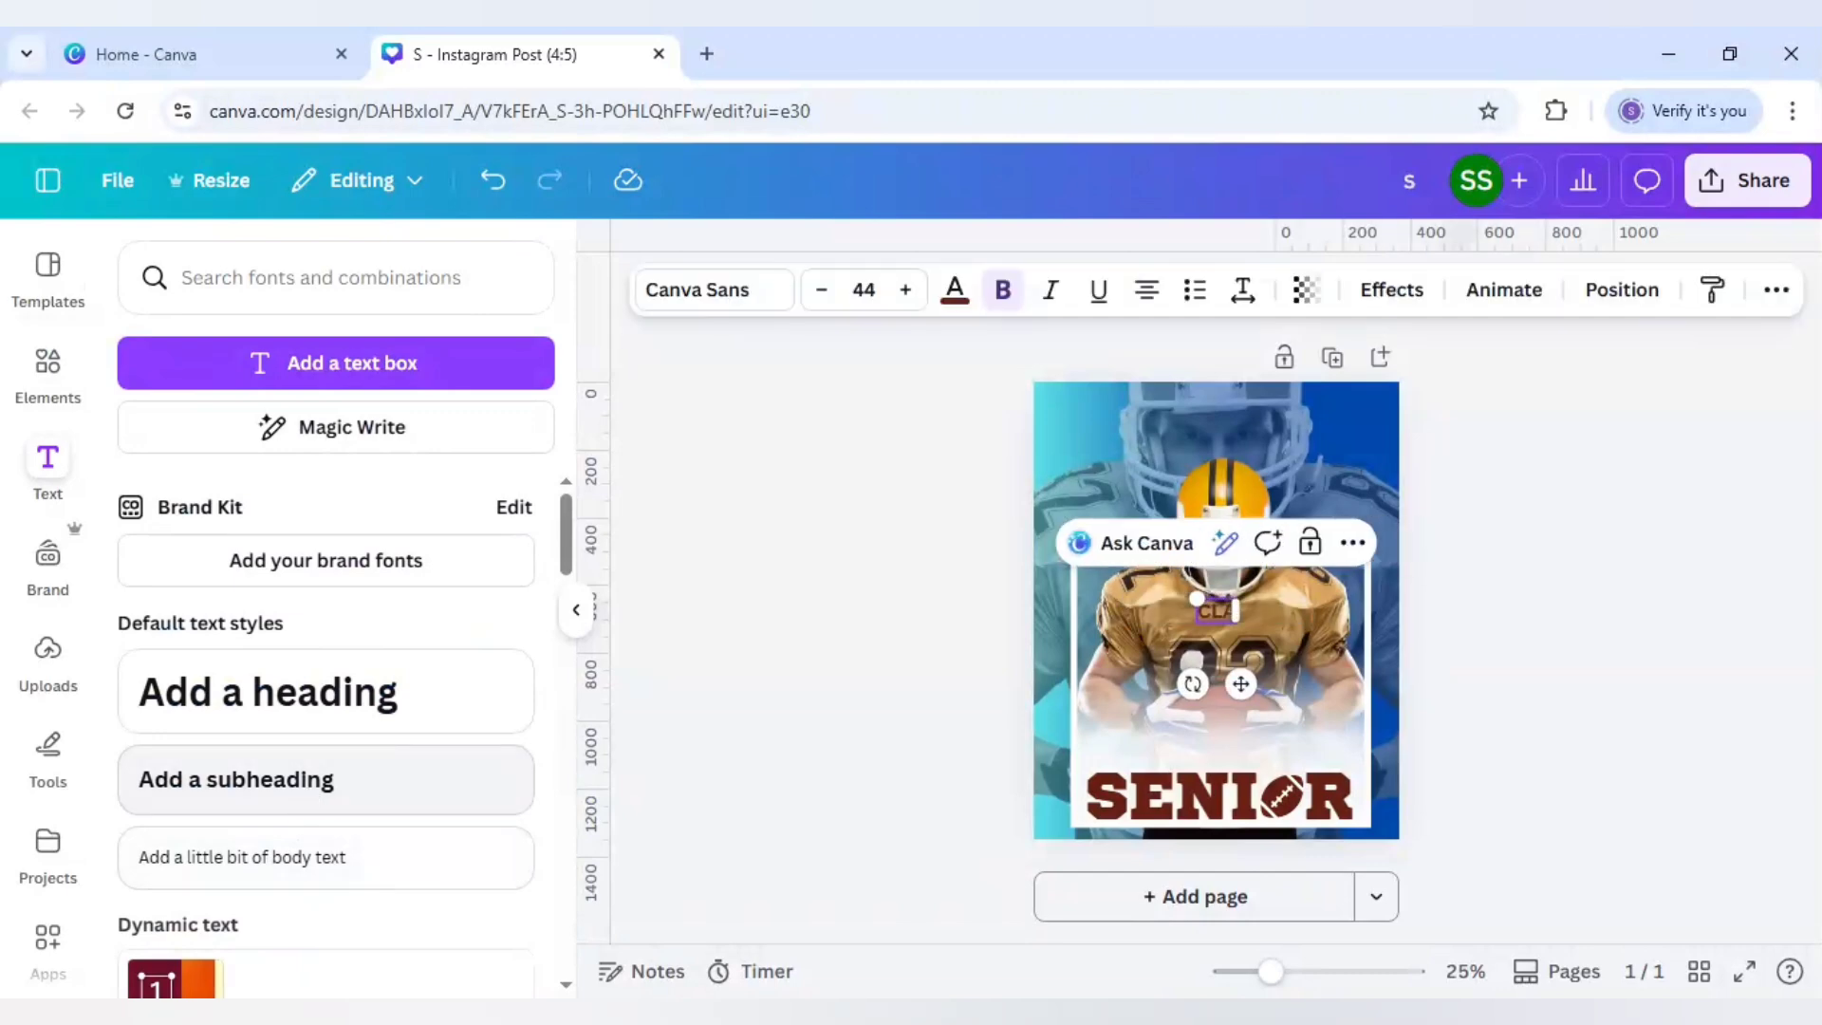
type("SS CF 2026")
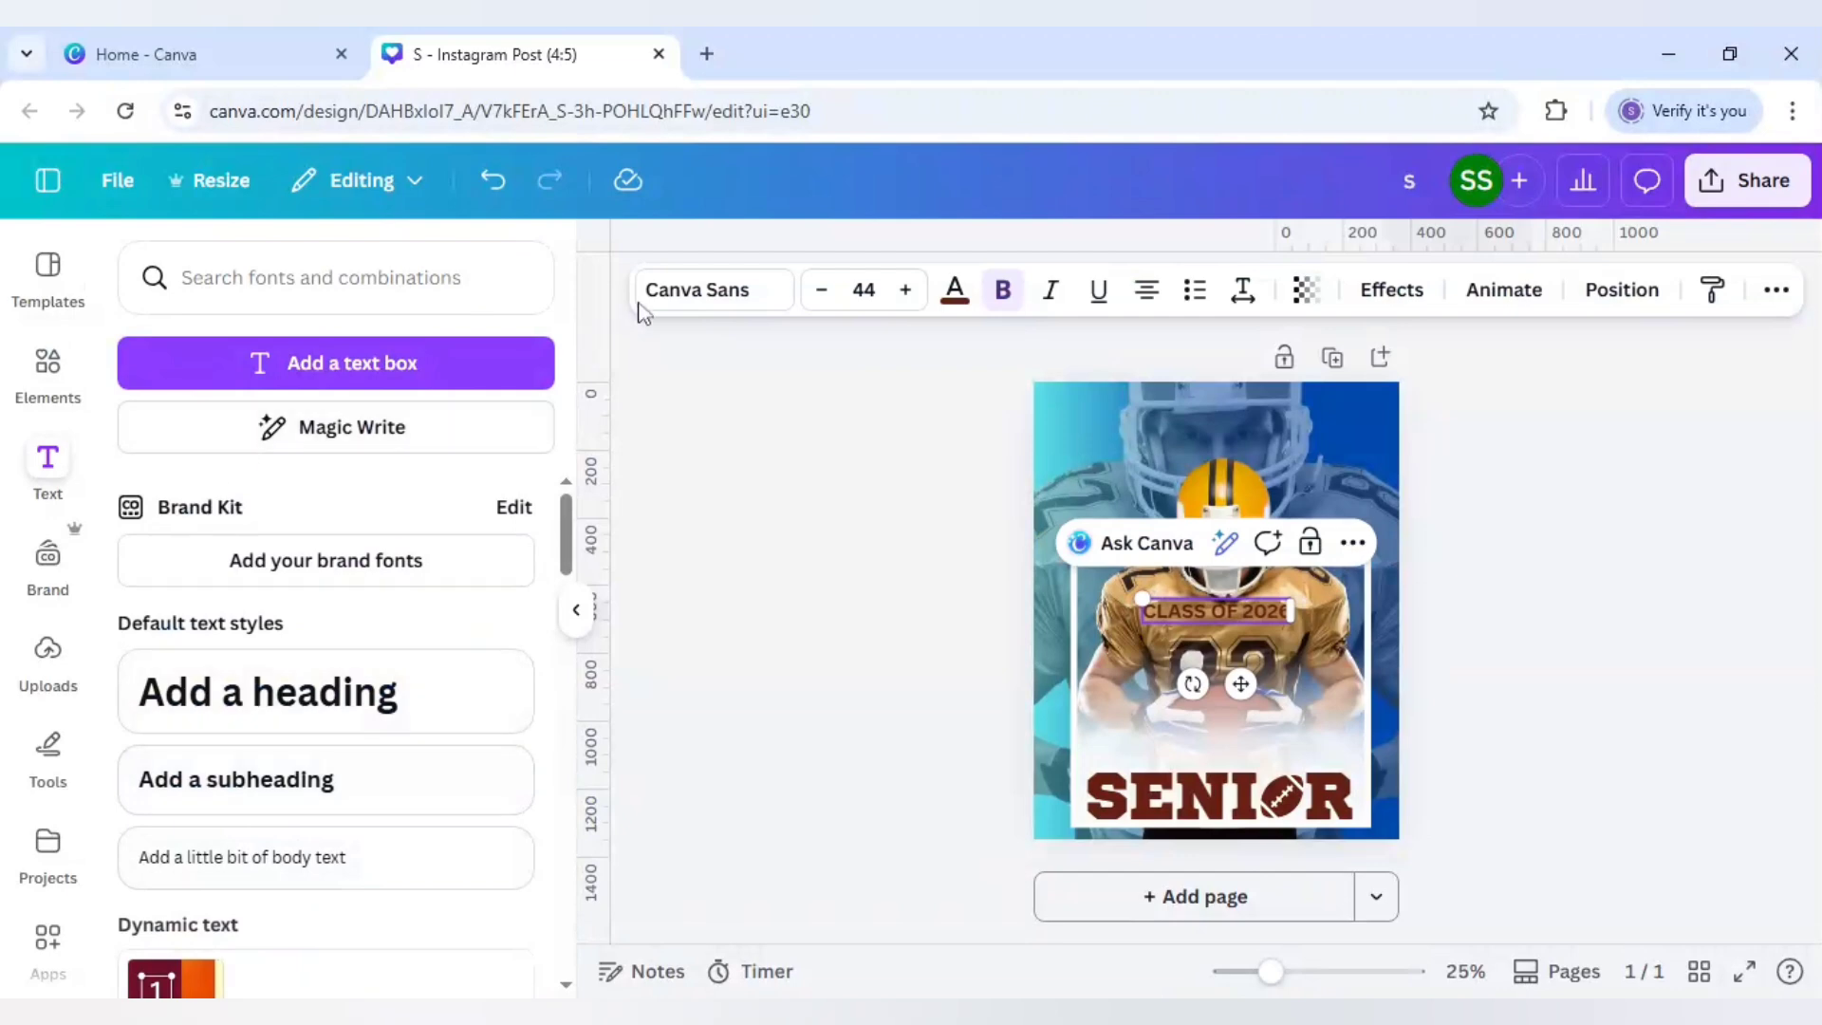
left_click(692, 300)
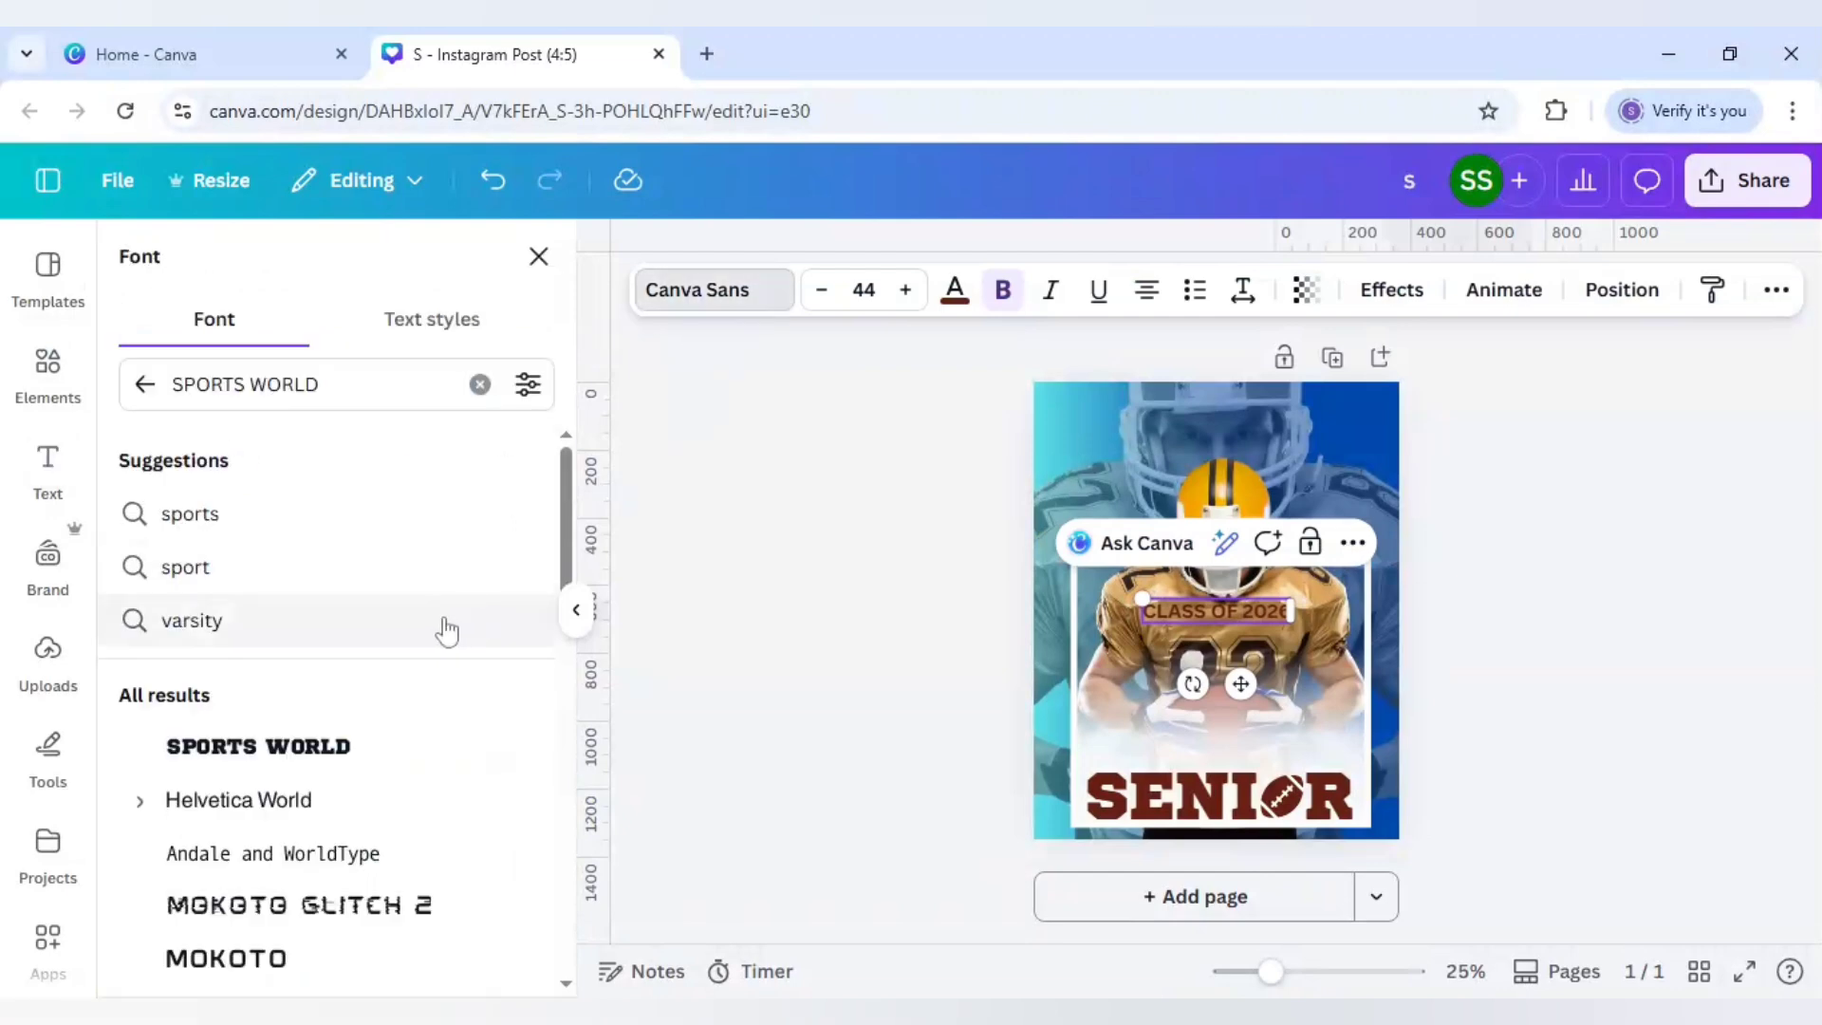
scroll(328, 878, "down", 5)
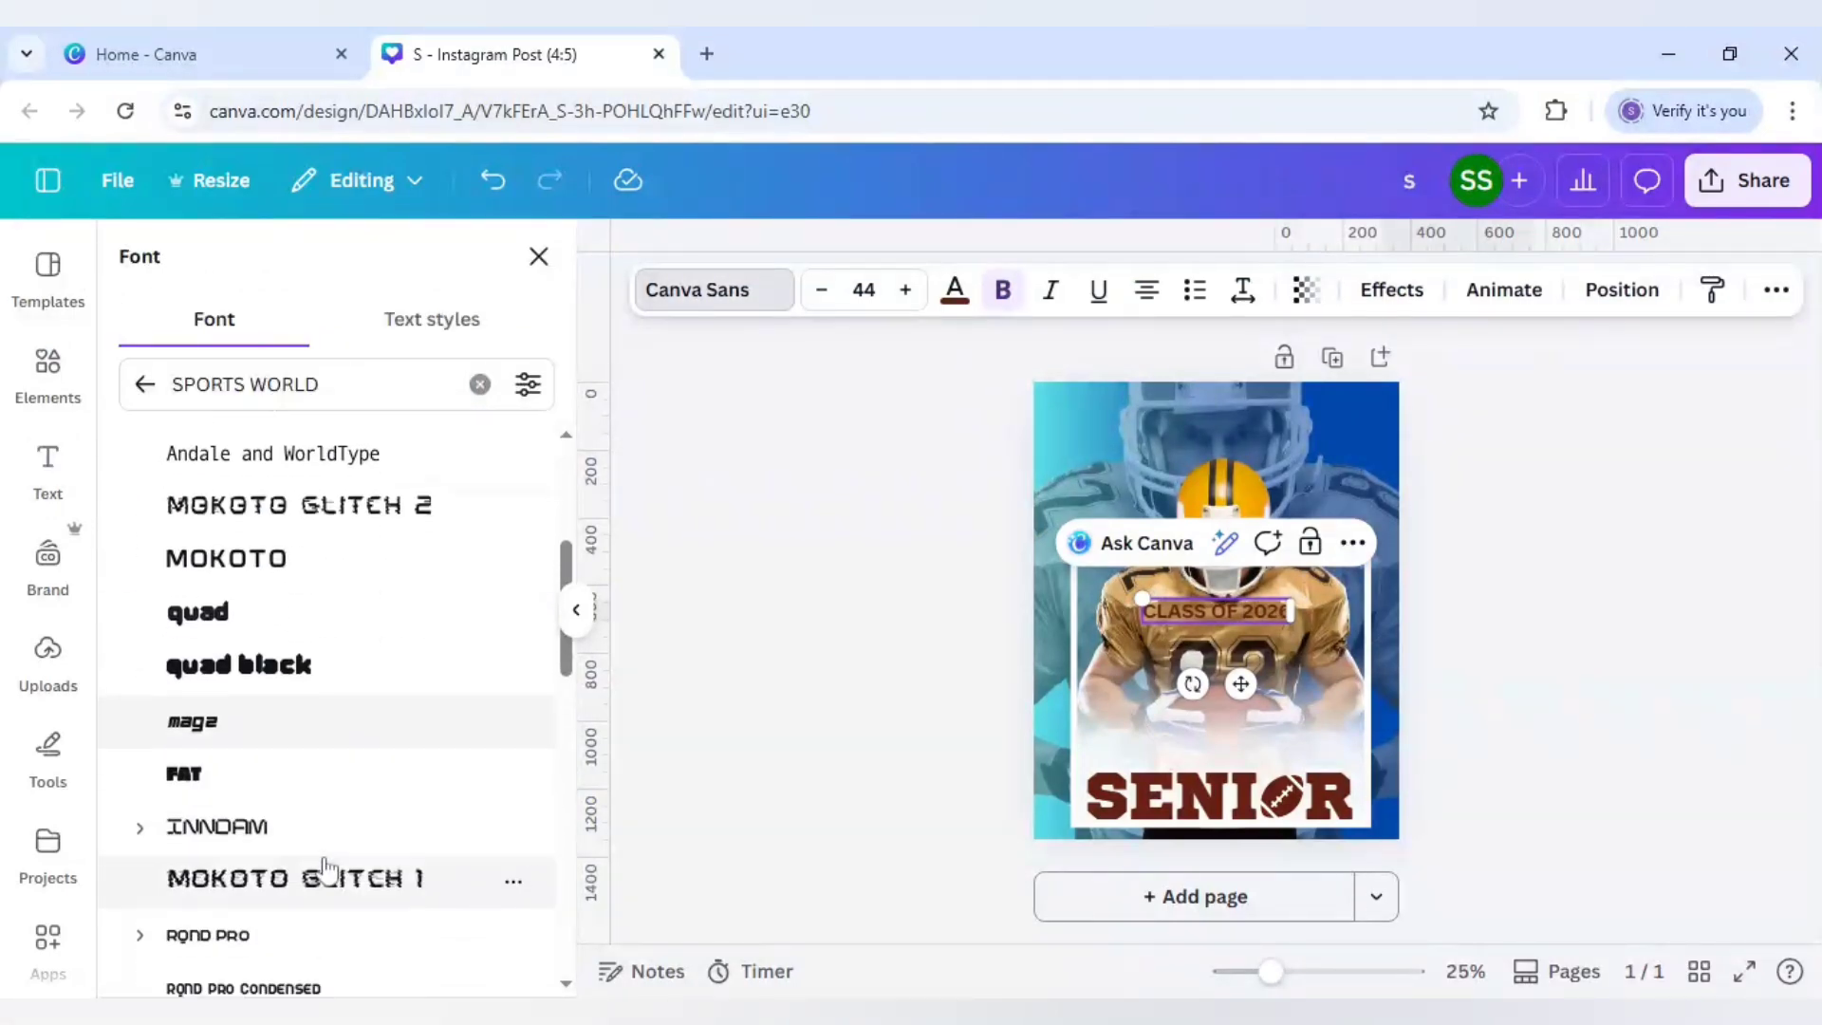
scroll(328, 878, "down", 4)
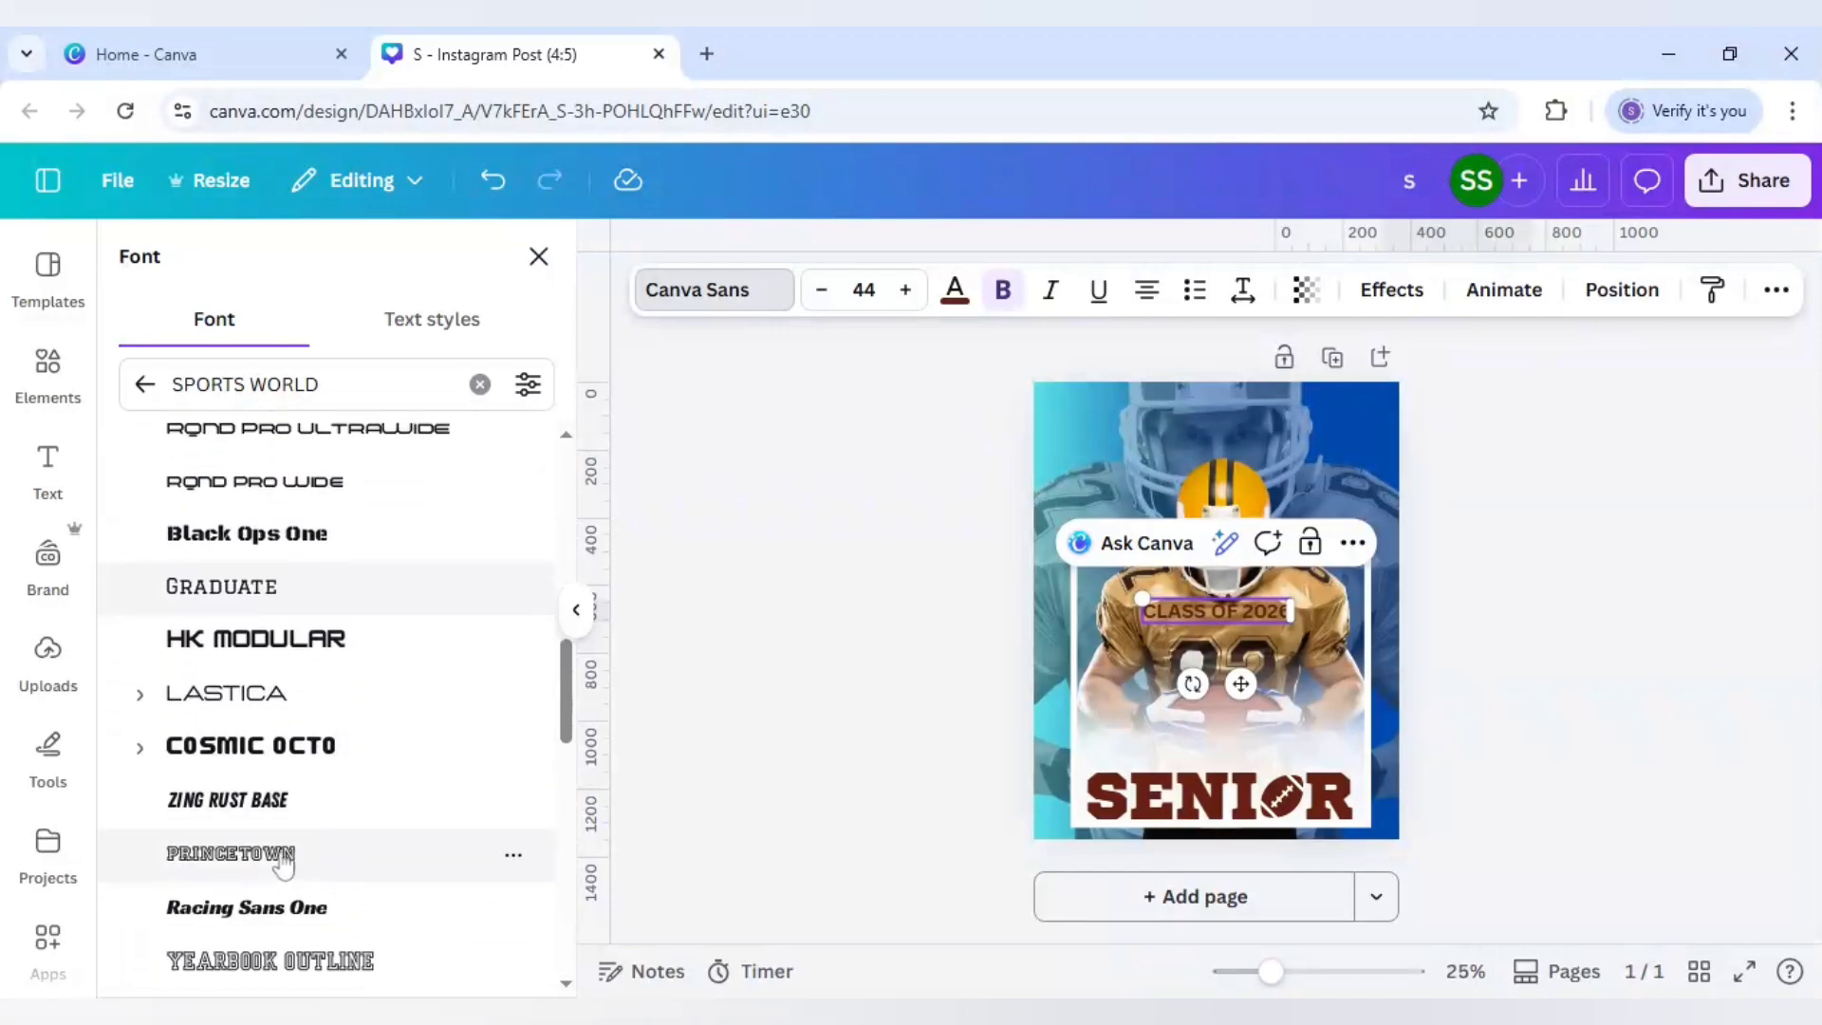
left_click(282, 858)
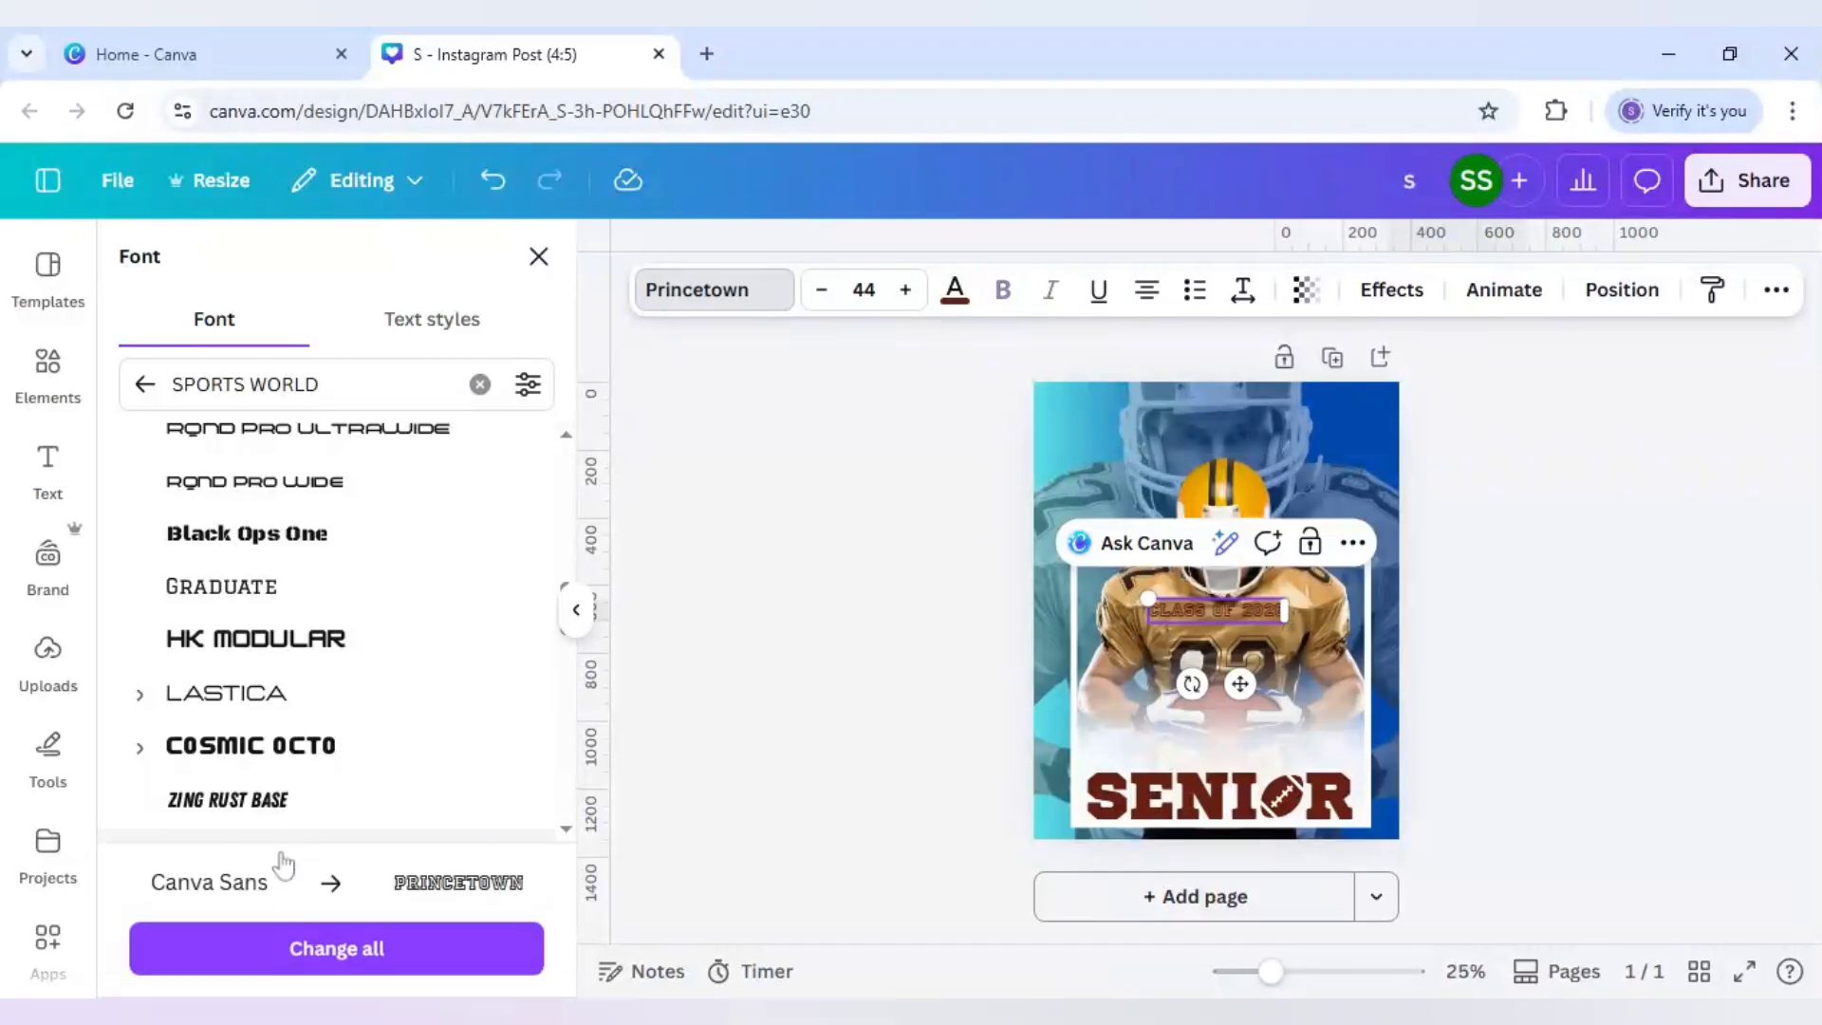
left_click_drag(1239, 683, 1247, 828)
Step: Set the CLASS OF 2026 subtitle to font size 56 and recentre it above SENIOR
left_click(863, 655)
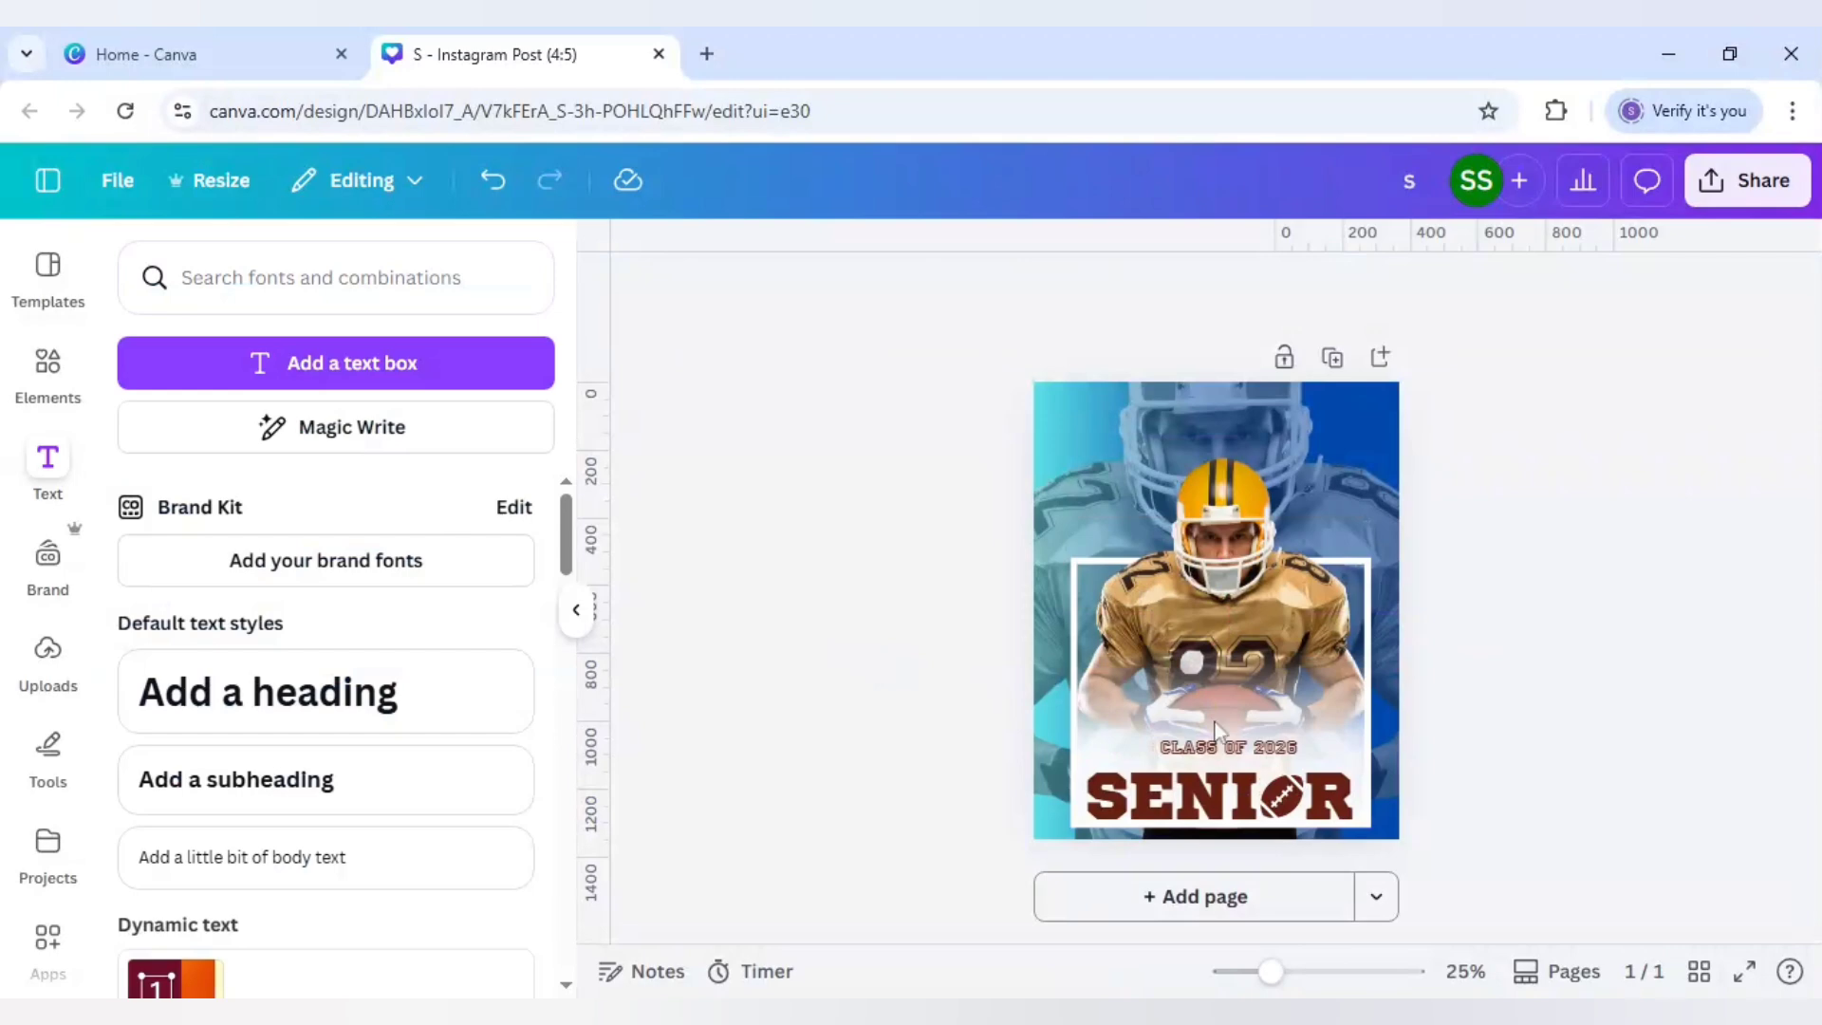
left_click(1293, 751)
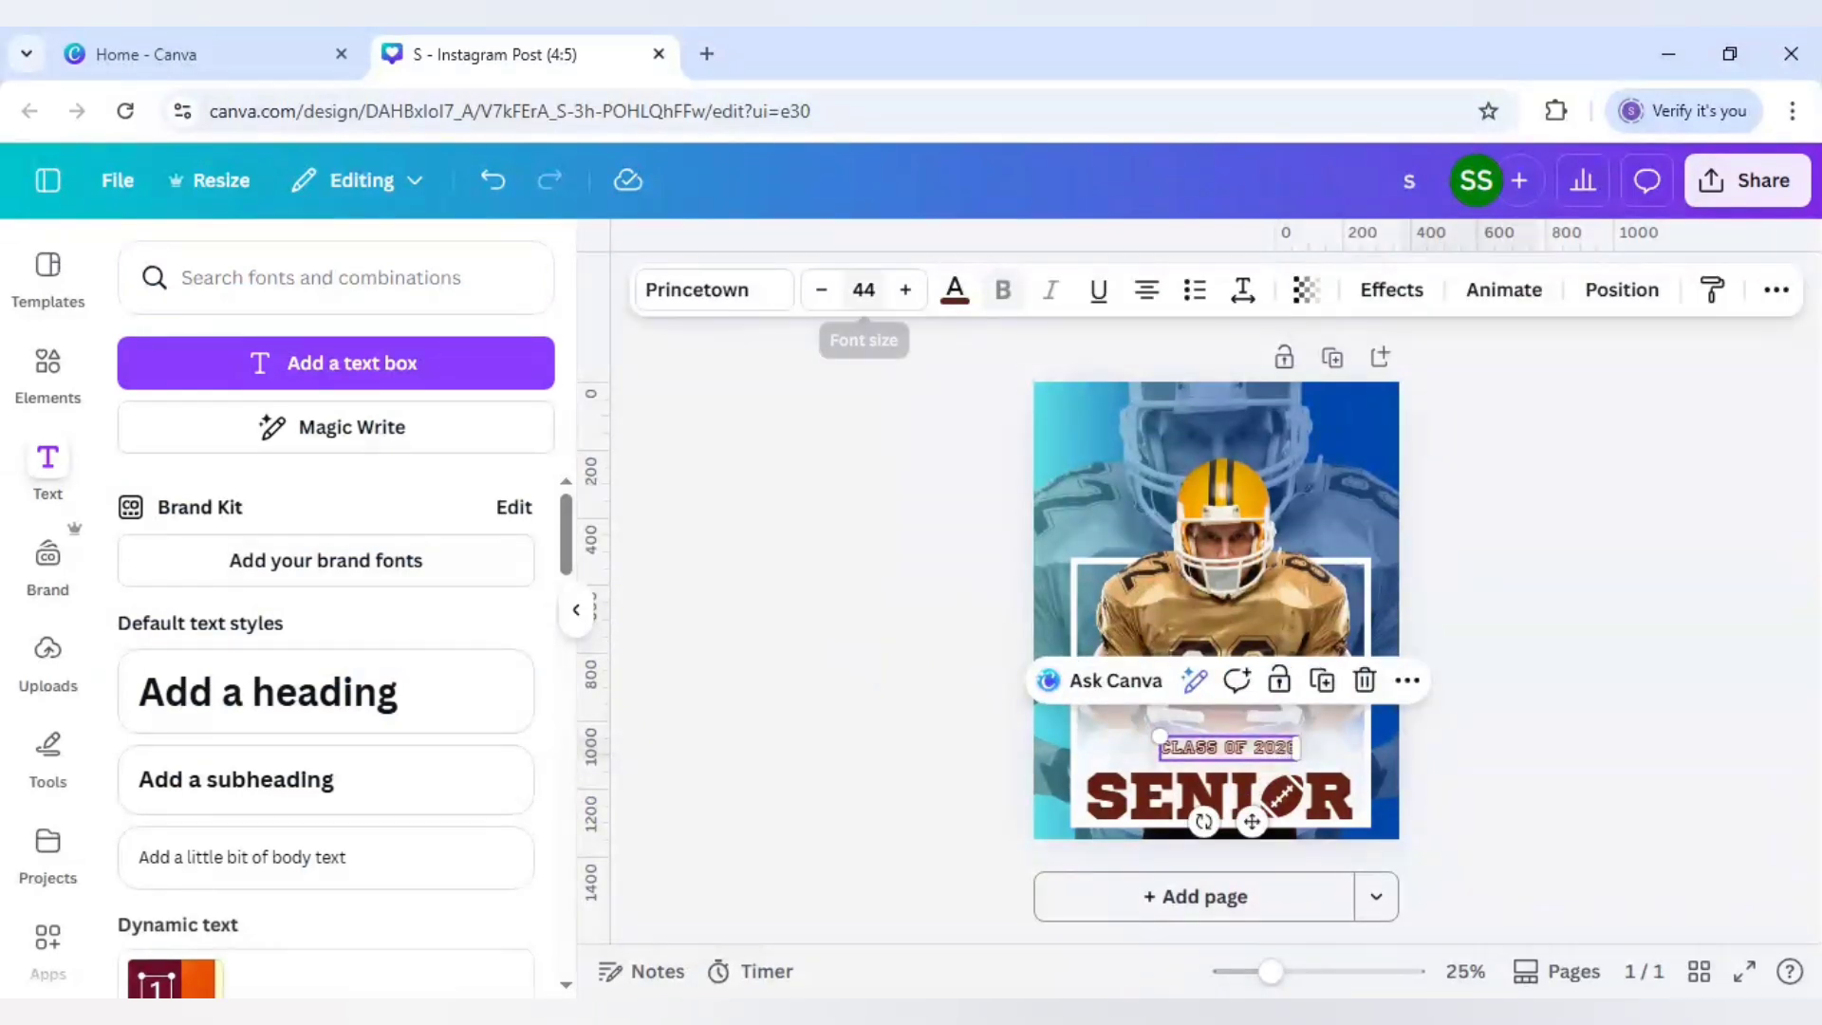
left_click(863, 289)
scroll(852, 731, "down", 1)
scroll(854, 732, "down", 4)
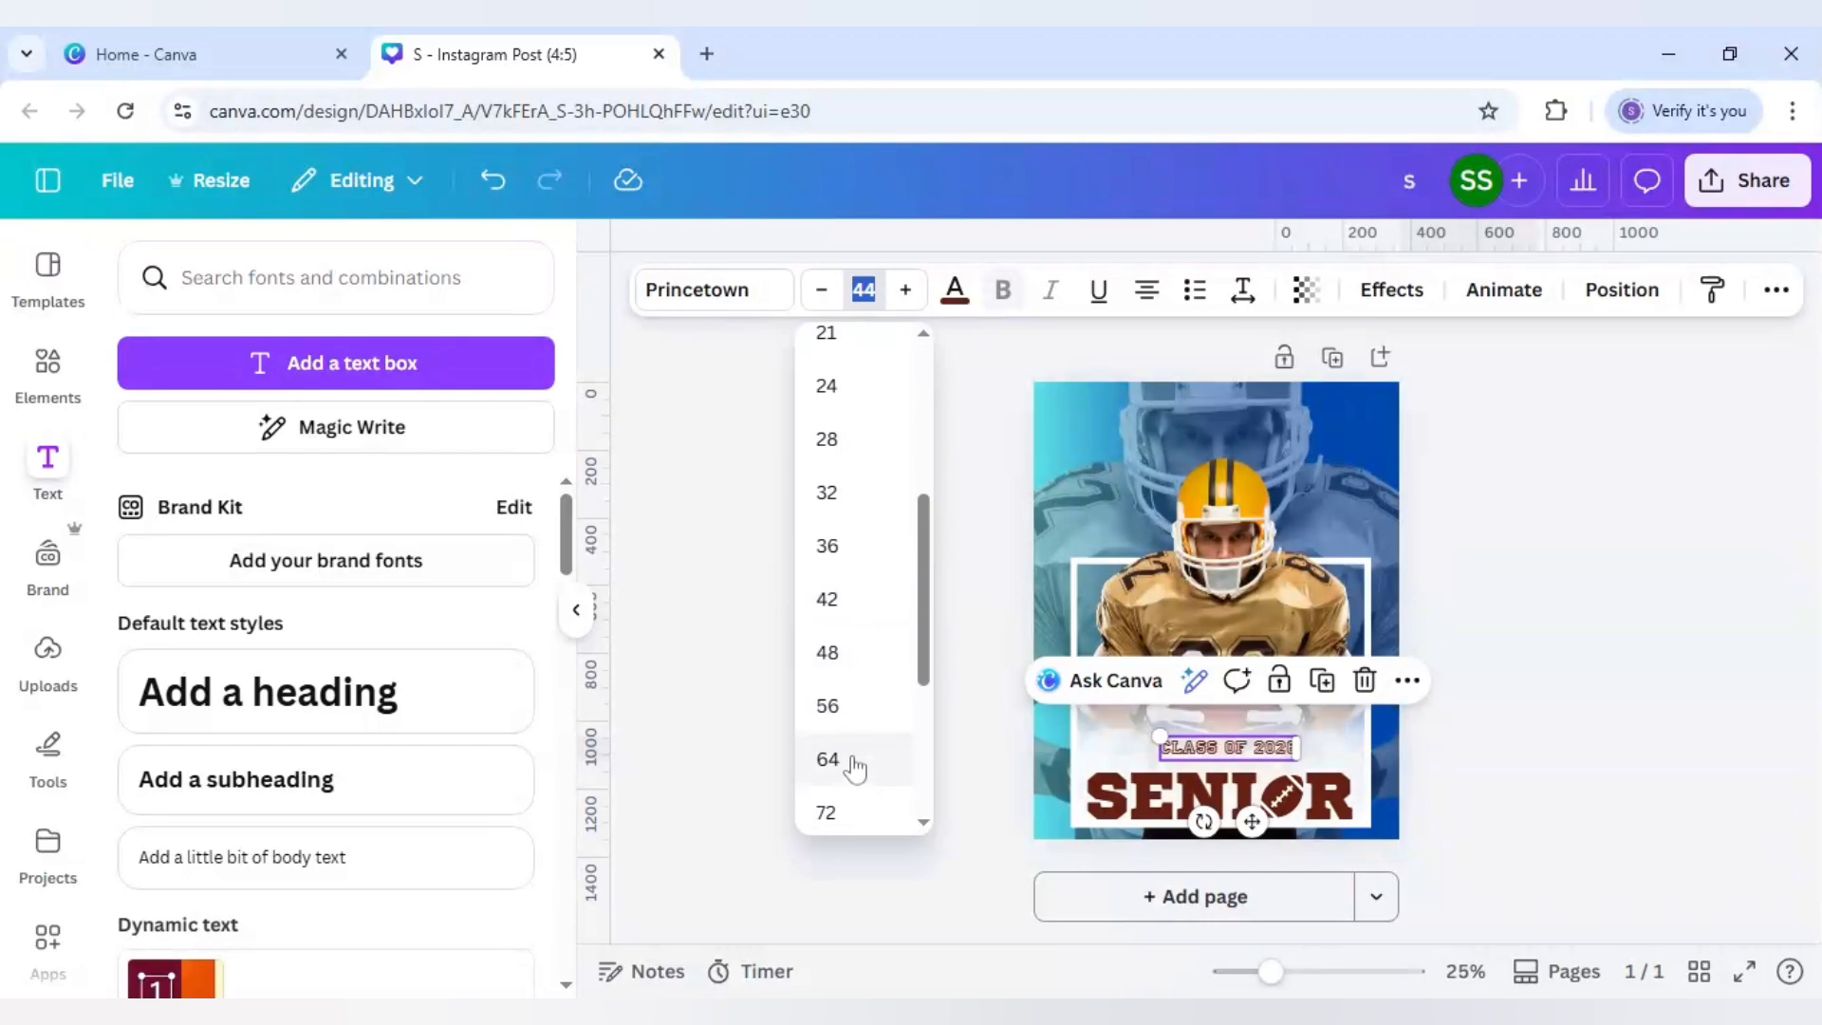
left_click(833, 710)
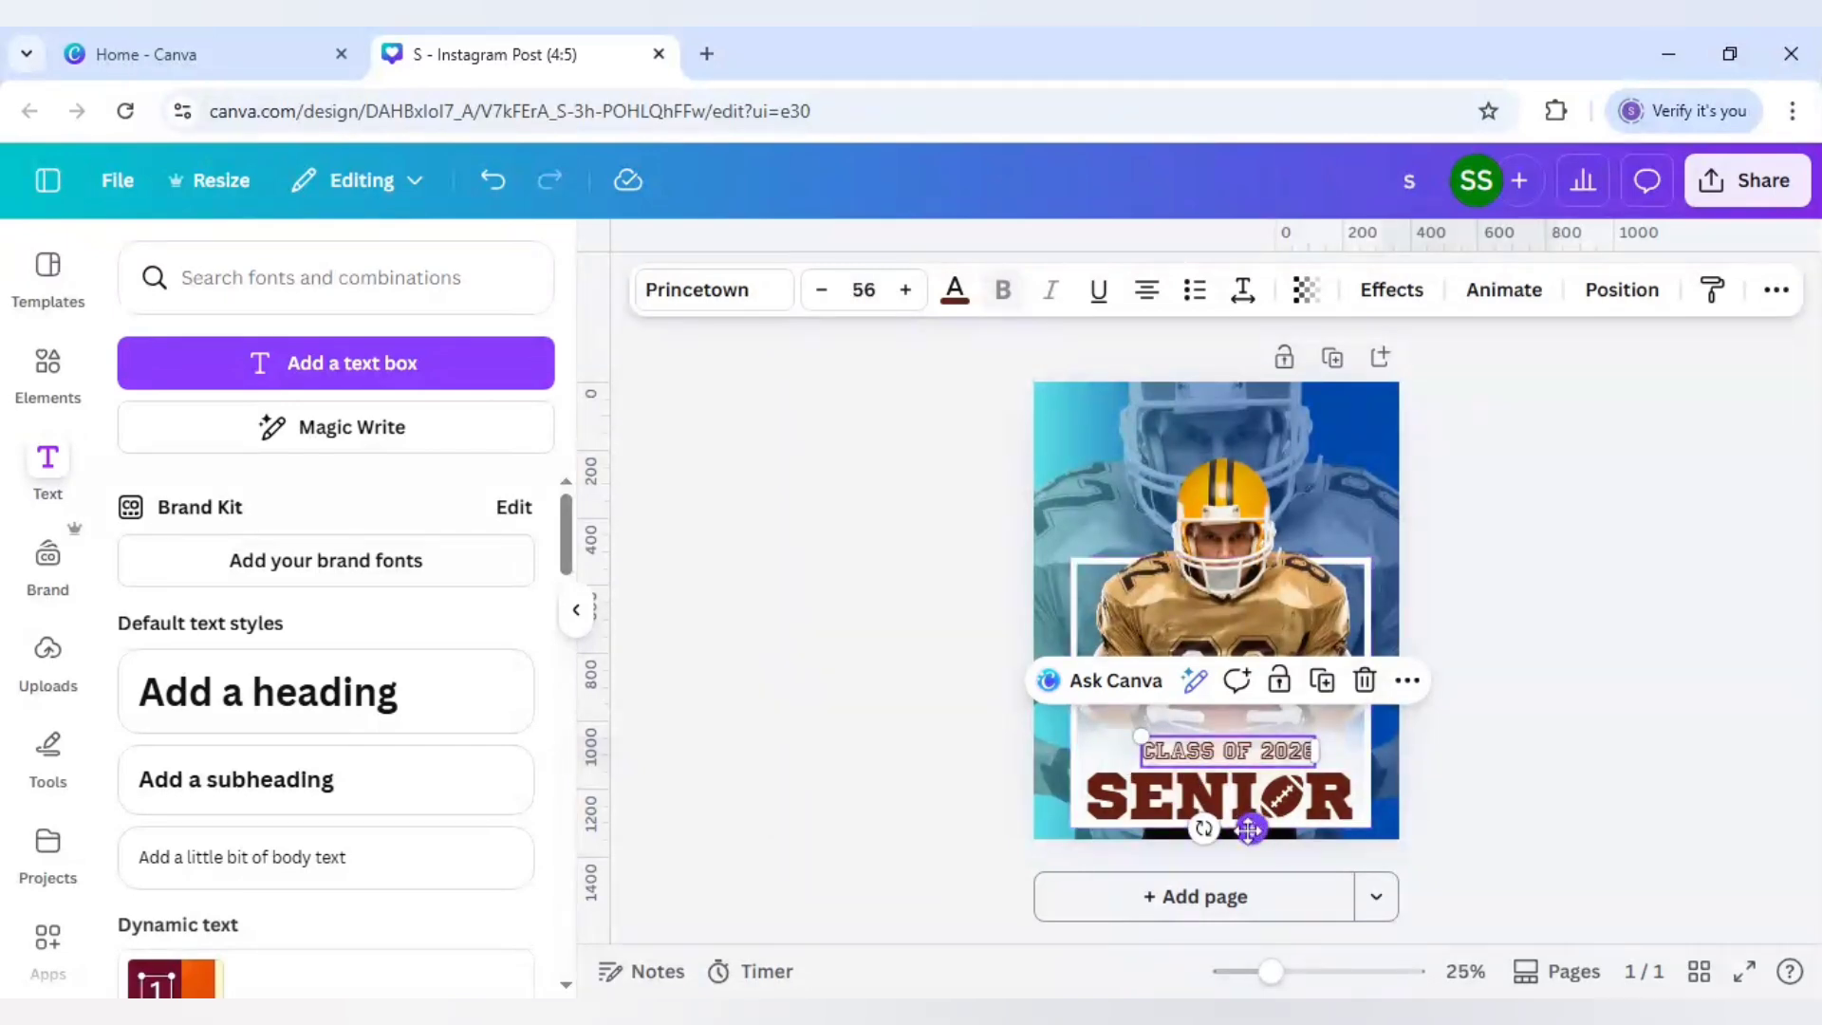
left_click_drag(1258, 830, 1074, 772)
left_click(841, 710)
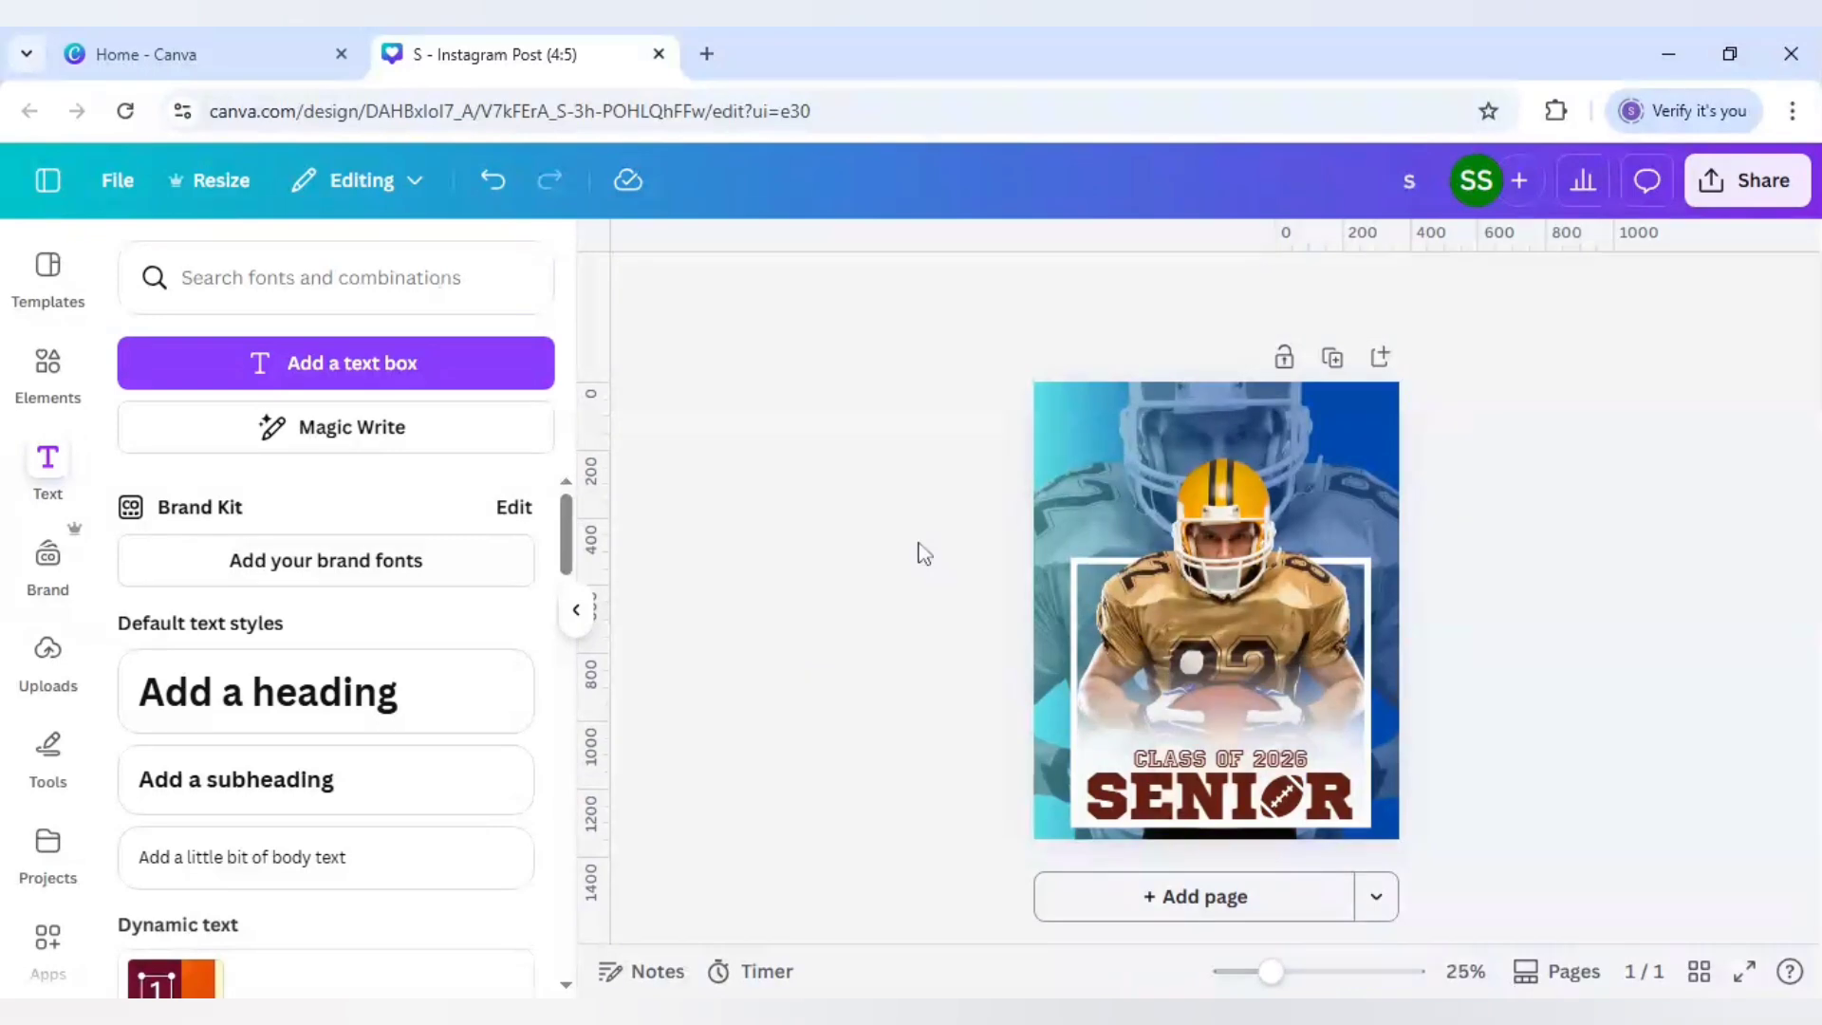
Step: Search Elements for 'american football helmet' photos and add the gold helmet photo
left_click(47, 360)
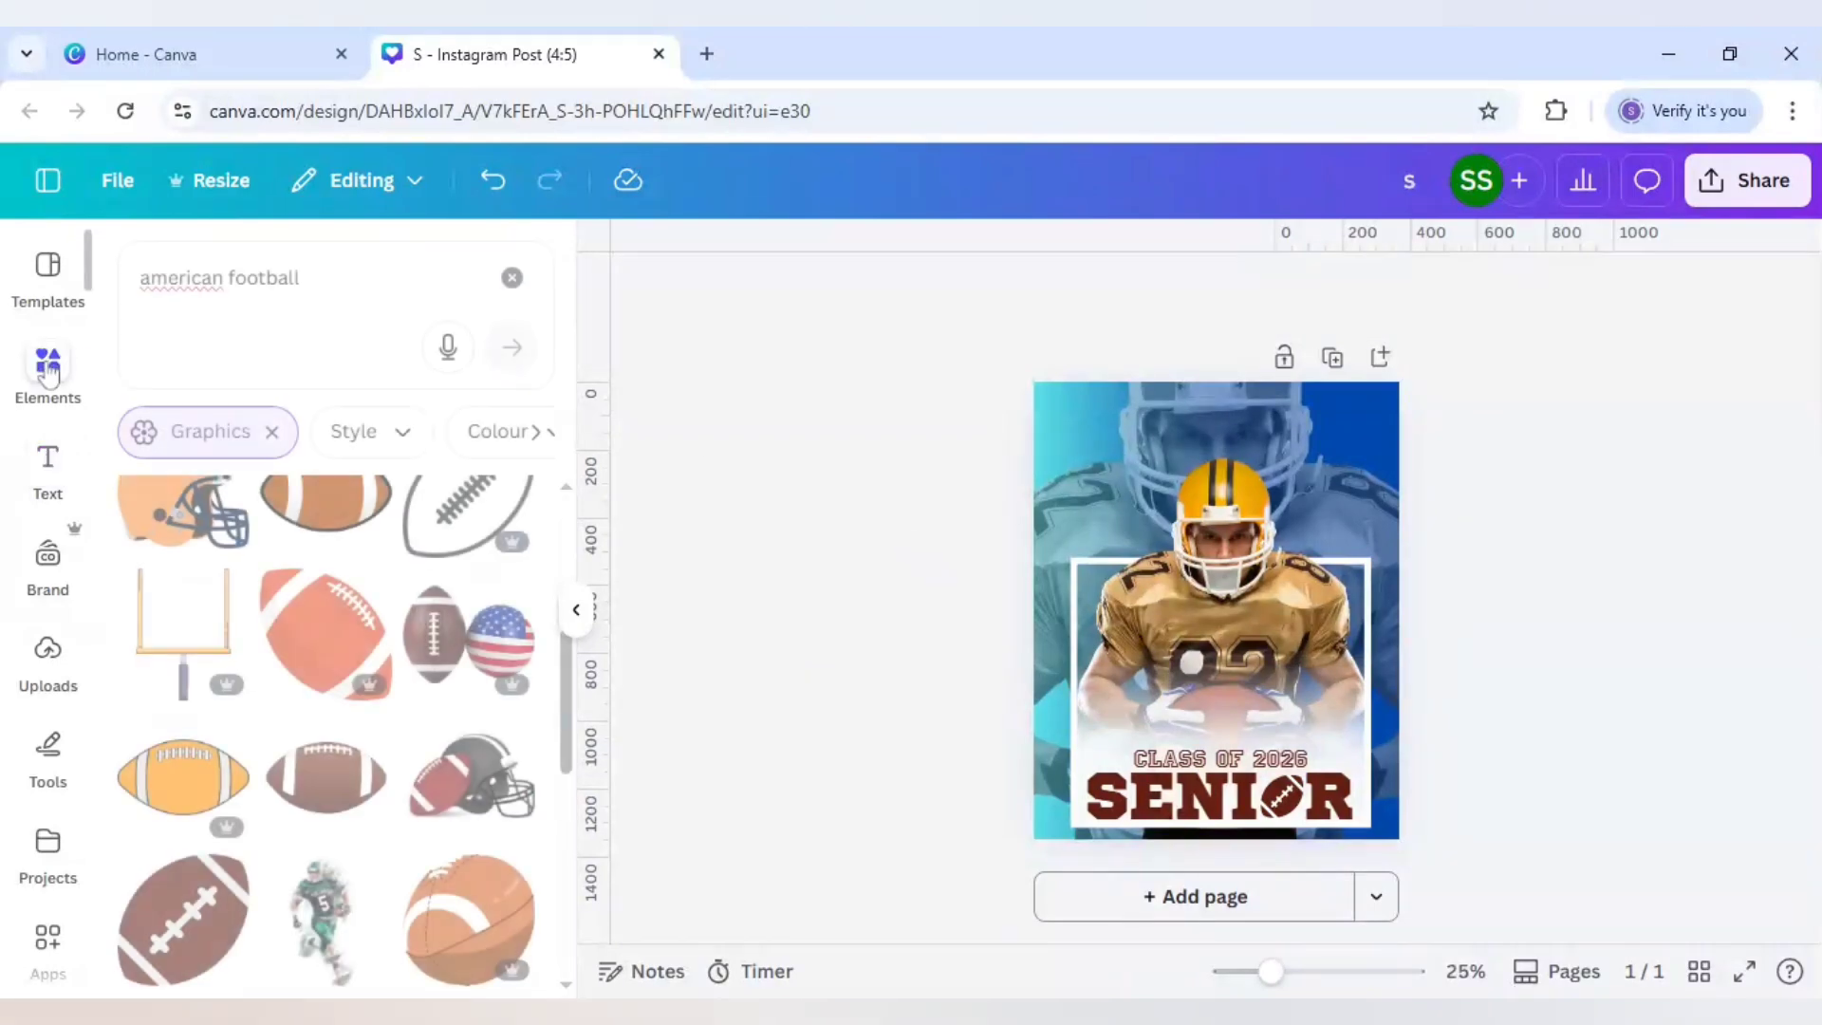
left_click(300, 277)
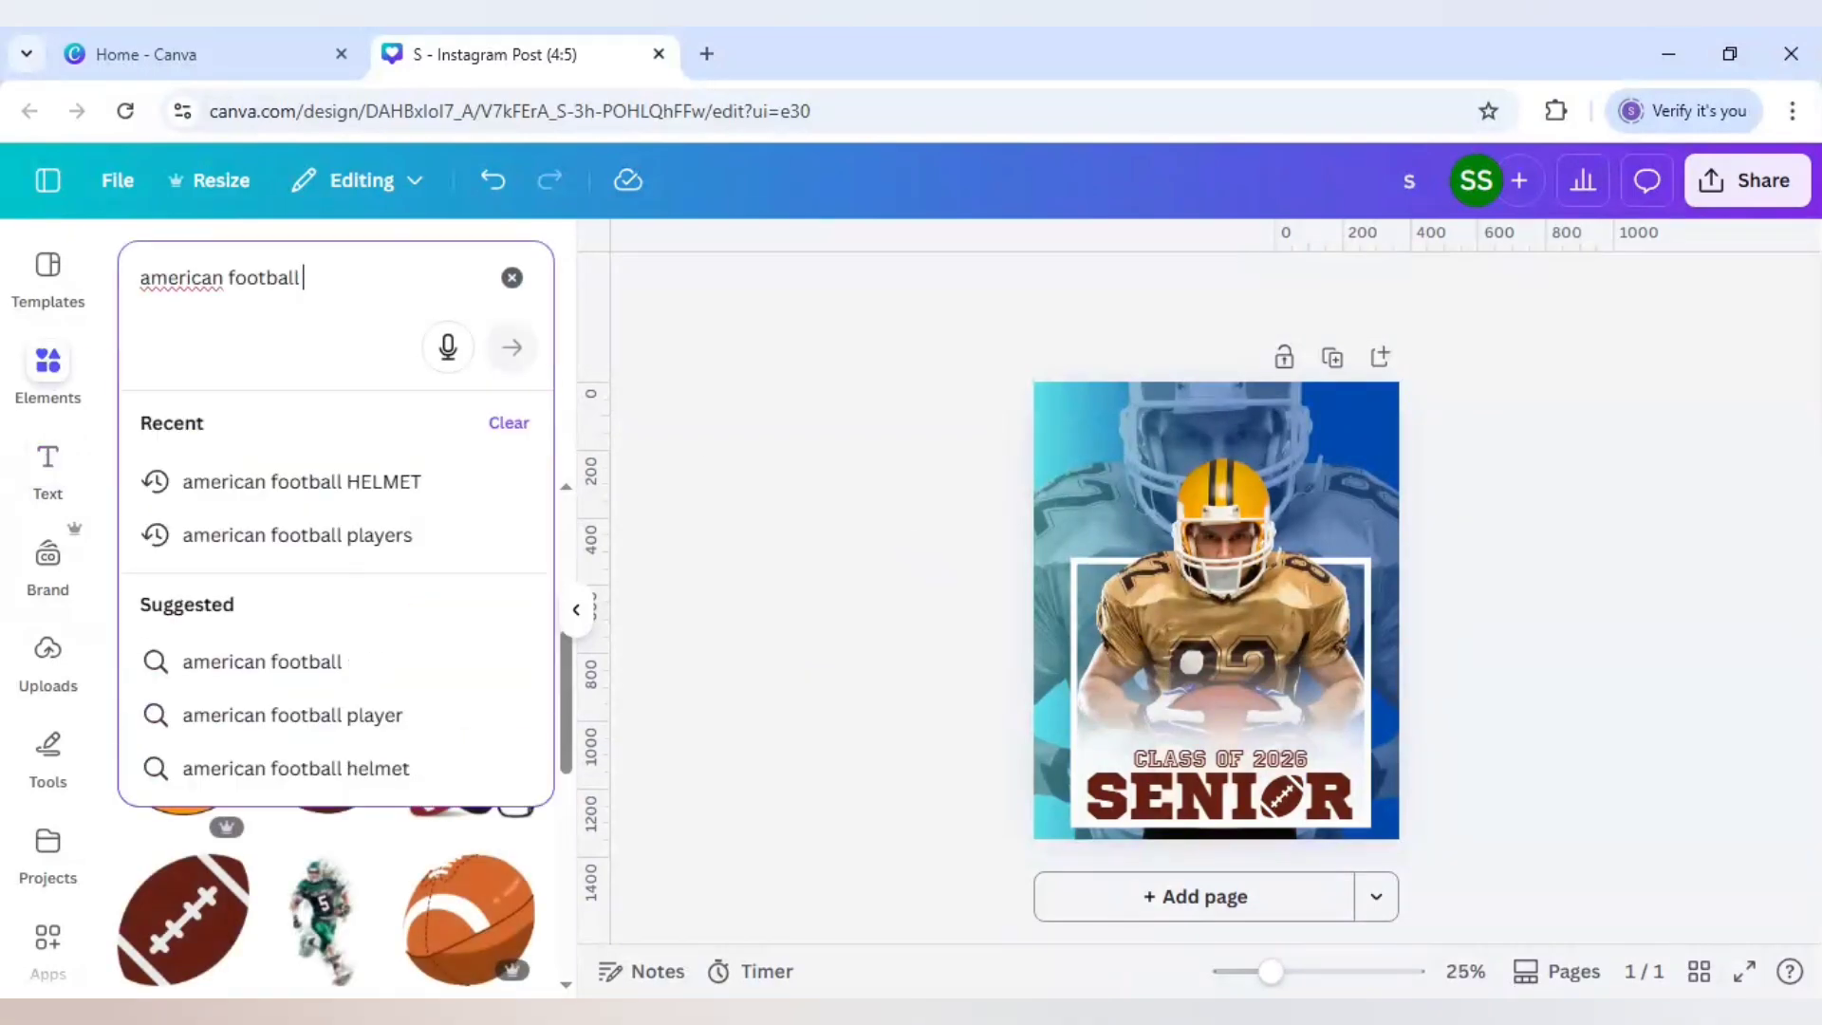
type("helmet")
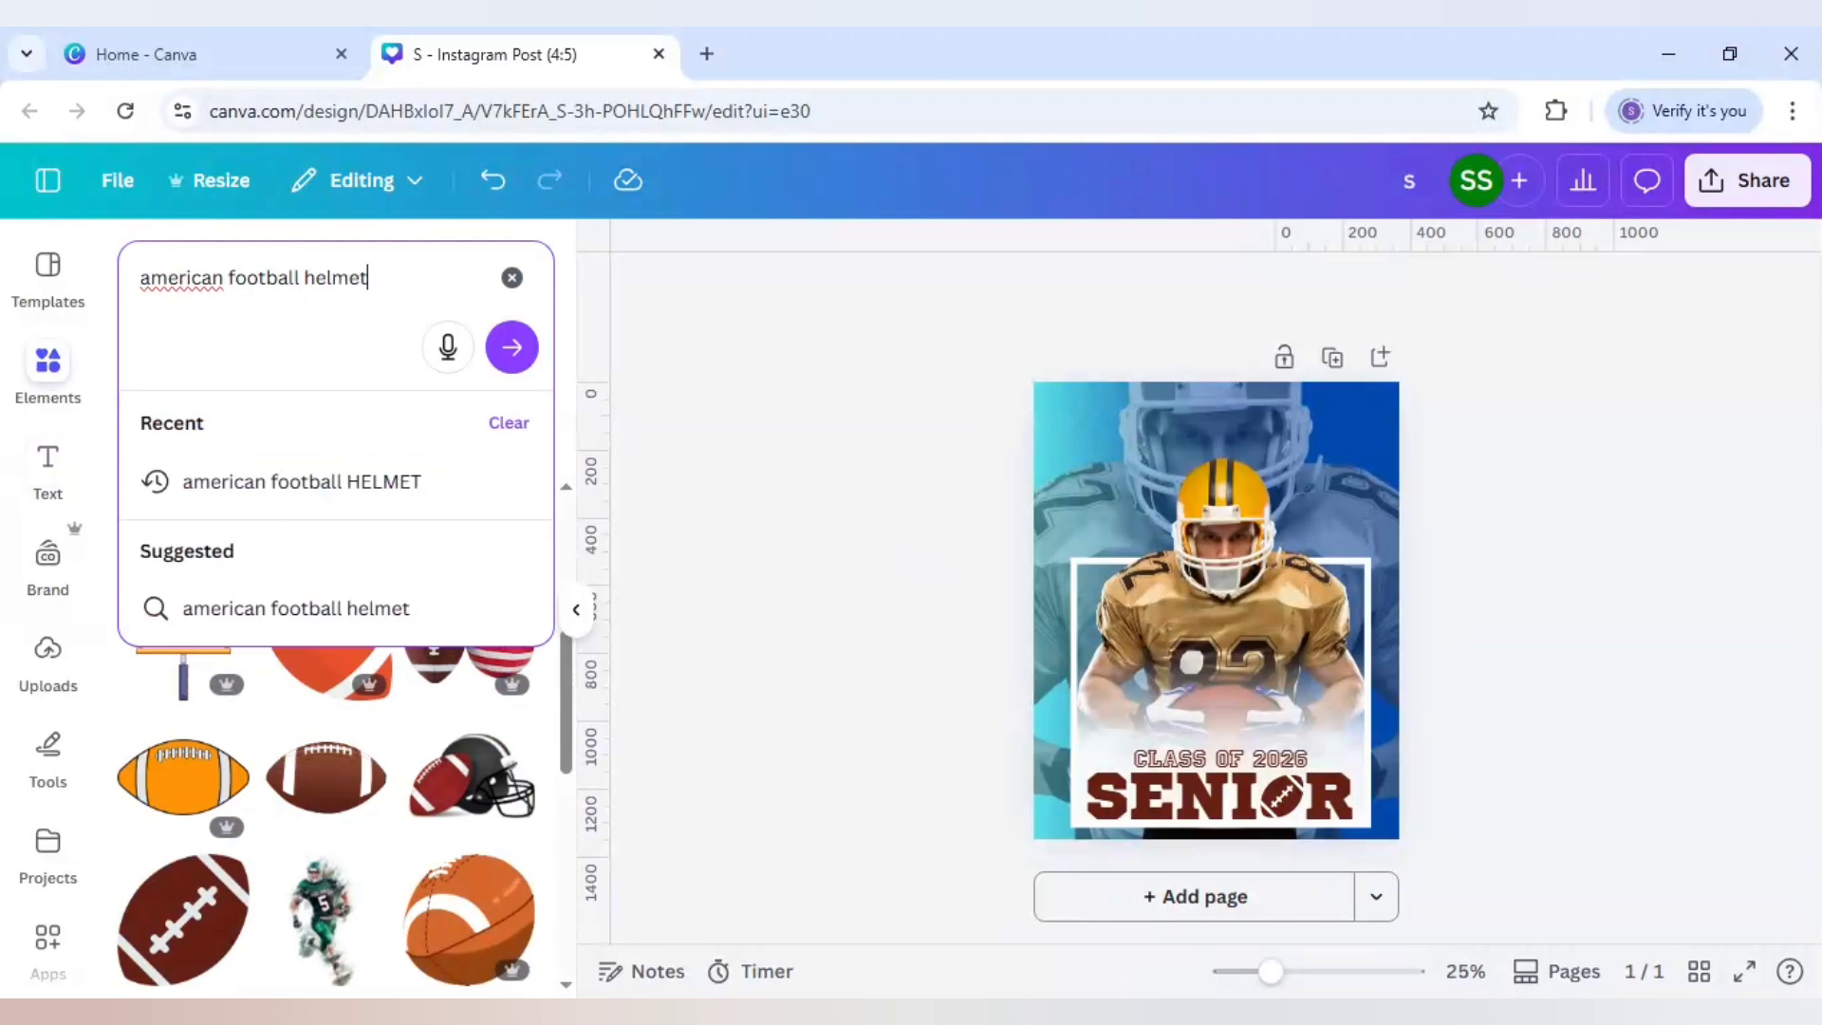
key("Return")
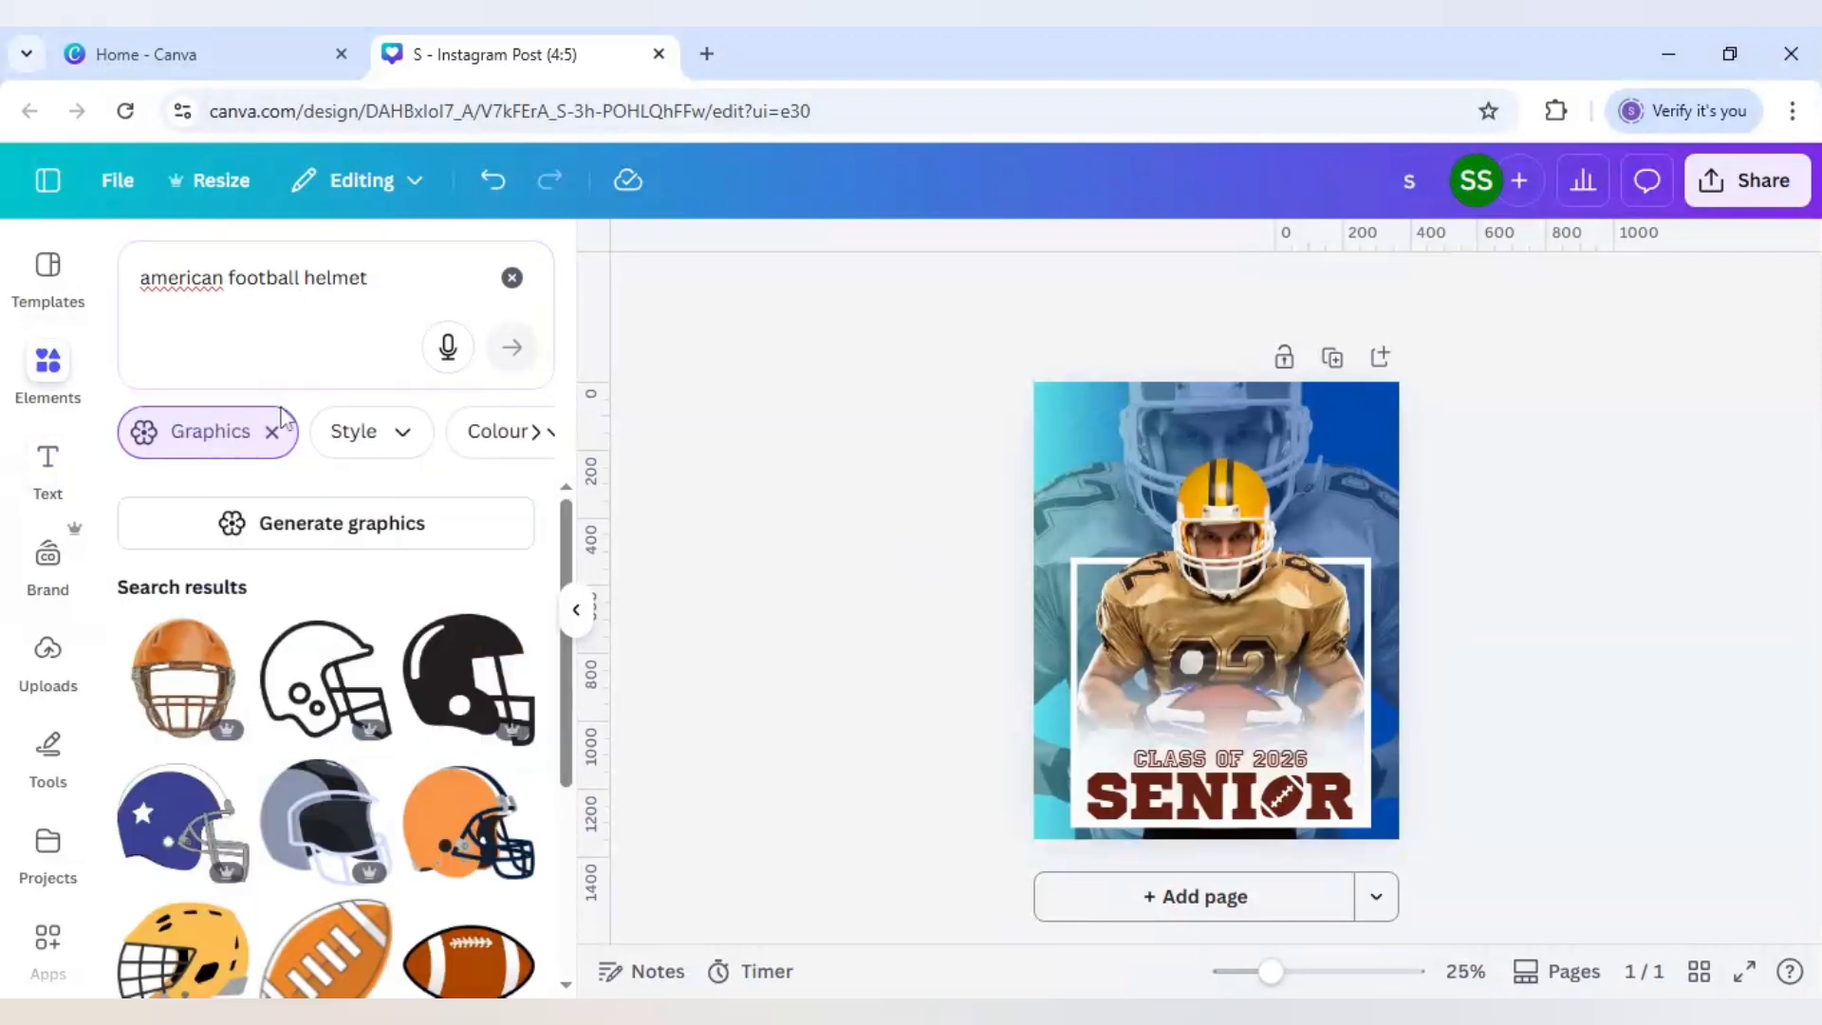
left_click(272, 432)
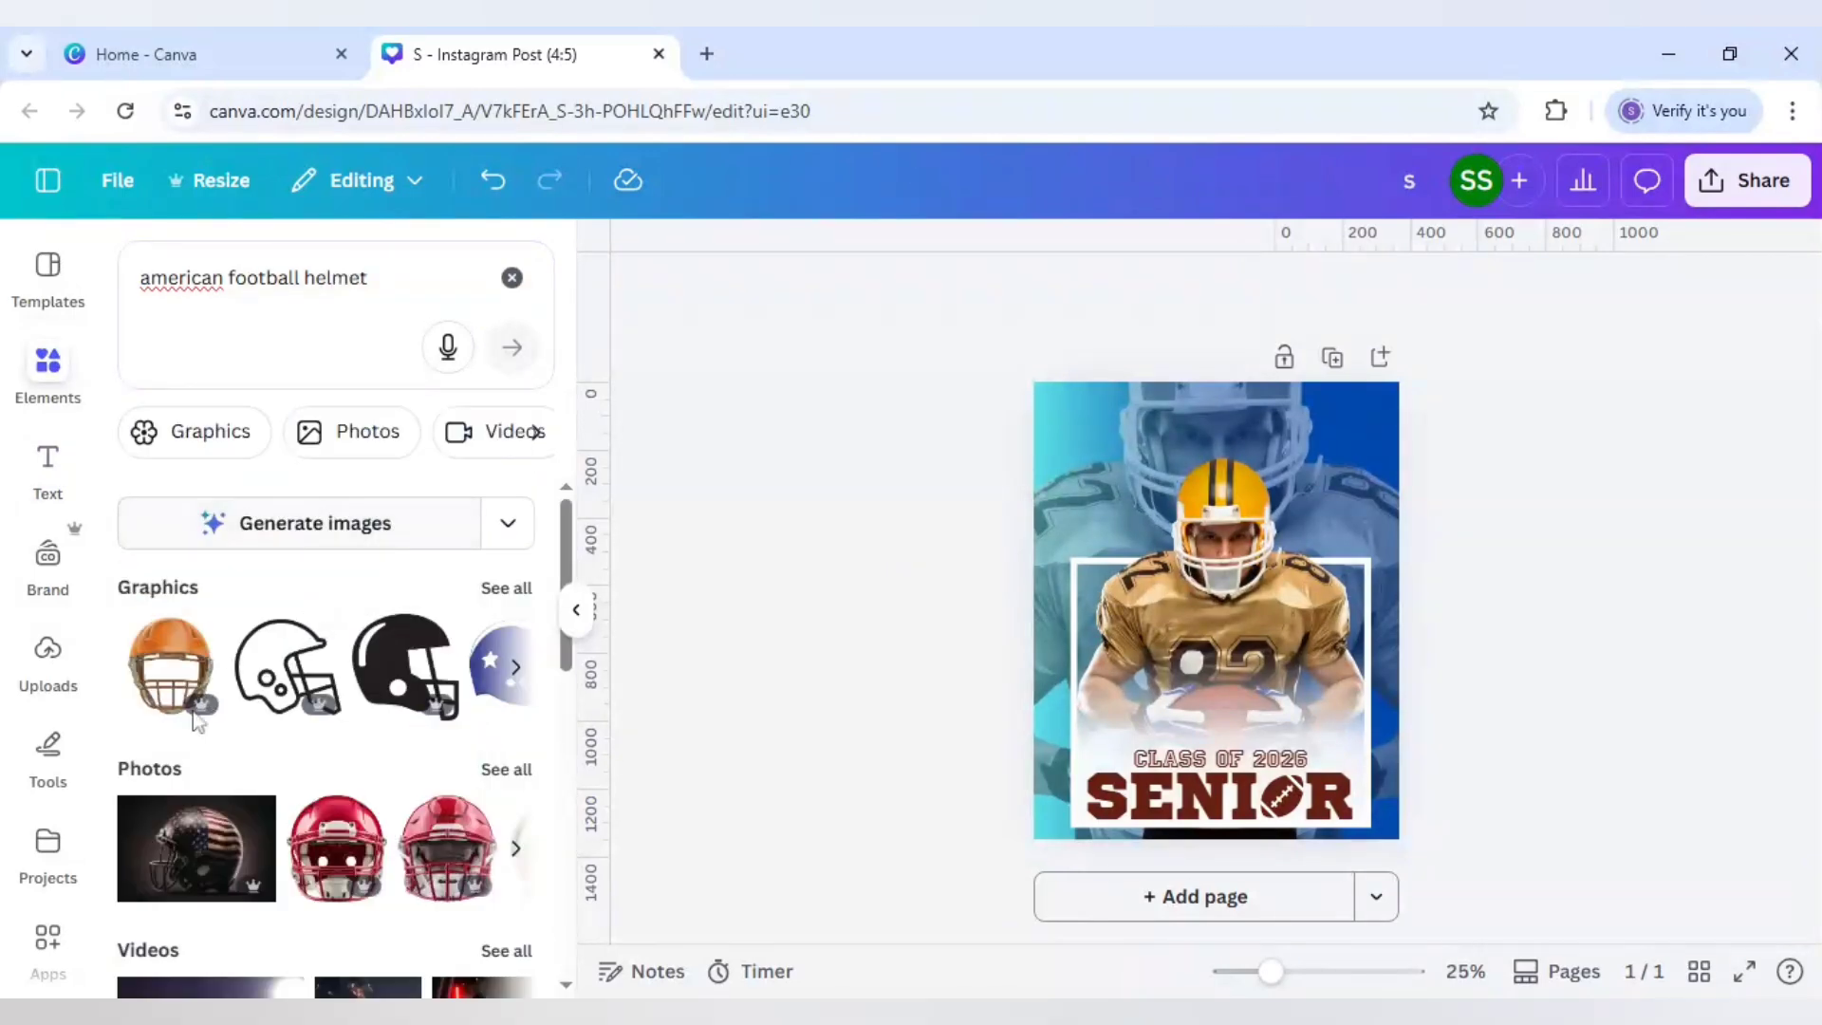
left_click(508, 771)
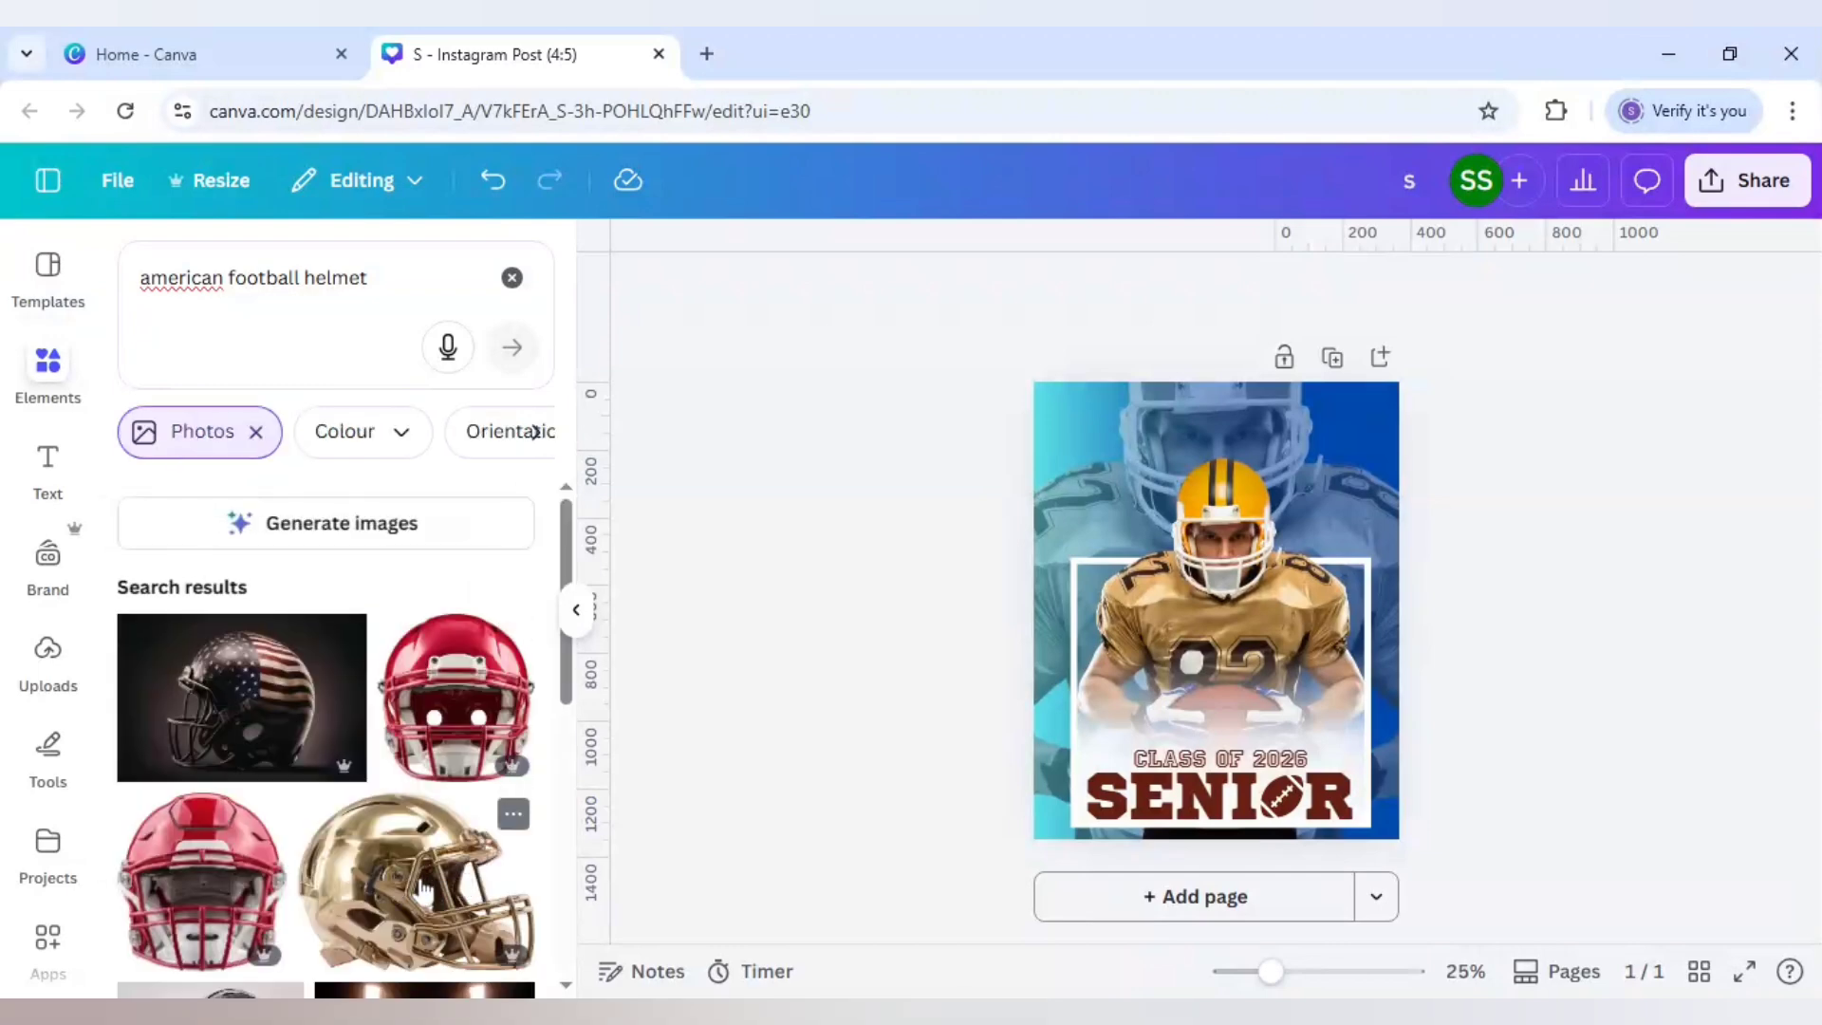
left_click(422, 892)
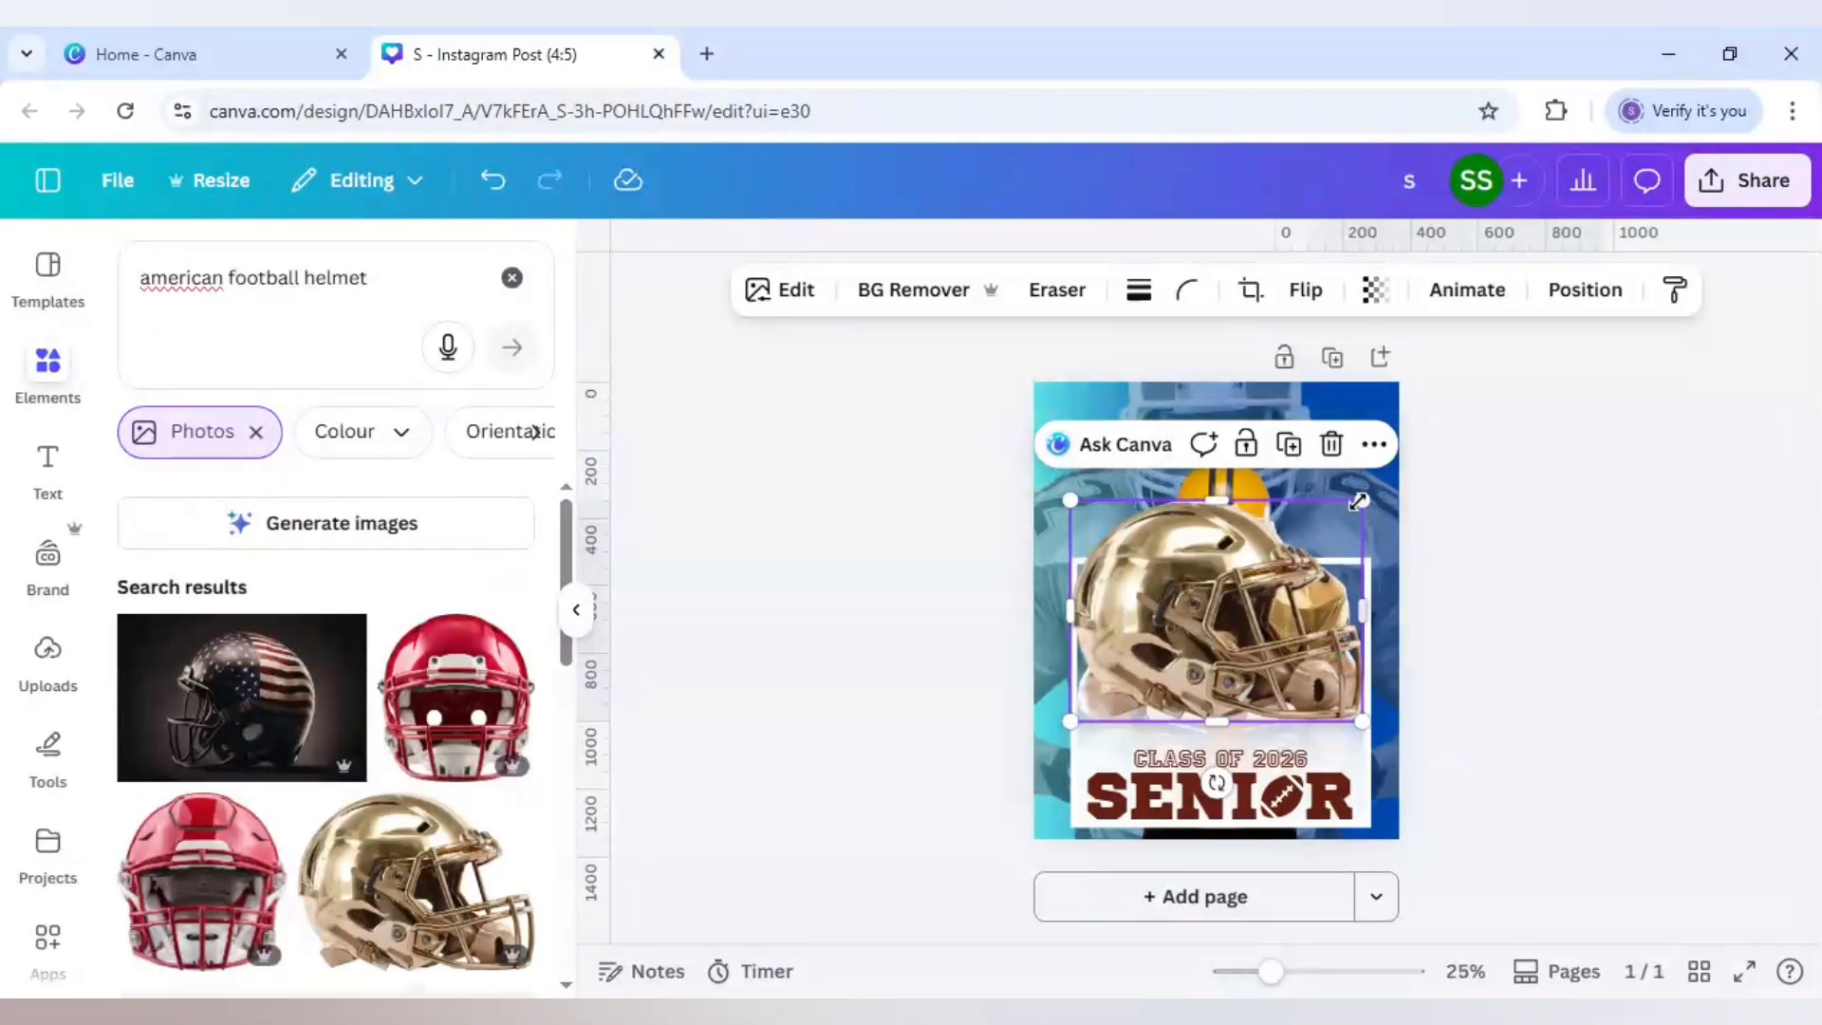
Step: Shrink the gold helmet, tilt it about -25° and place it at the frame's upper-left
left_click_drag(1363, 500, 1153, 661)
left_click_drag(1087, 782, 1137, 784)
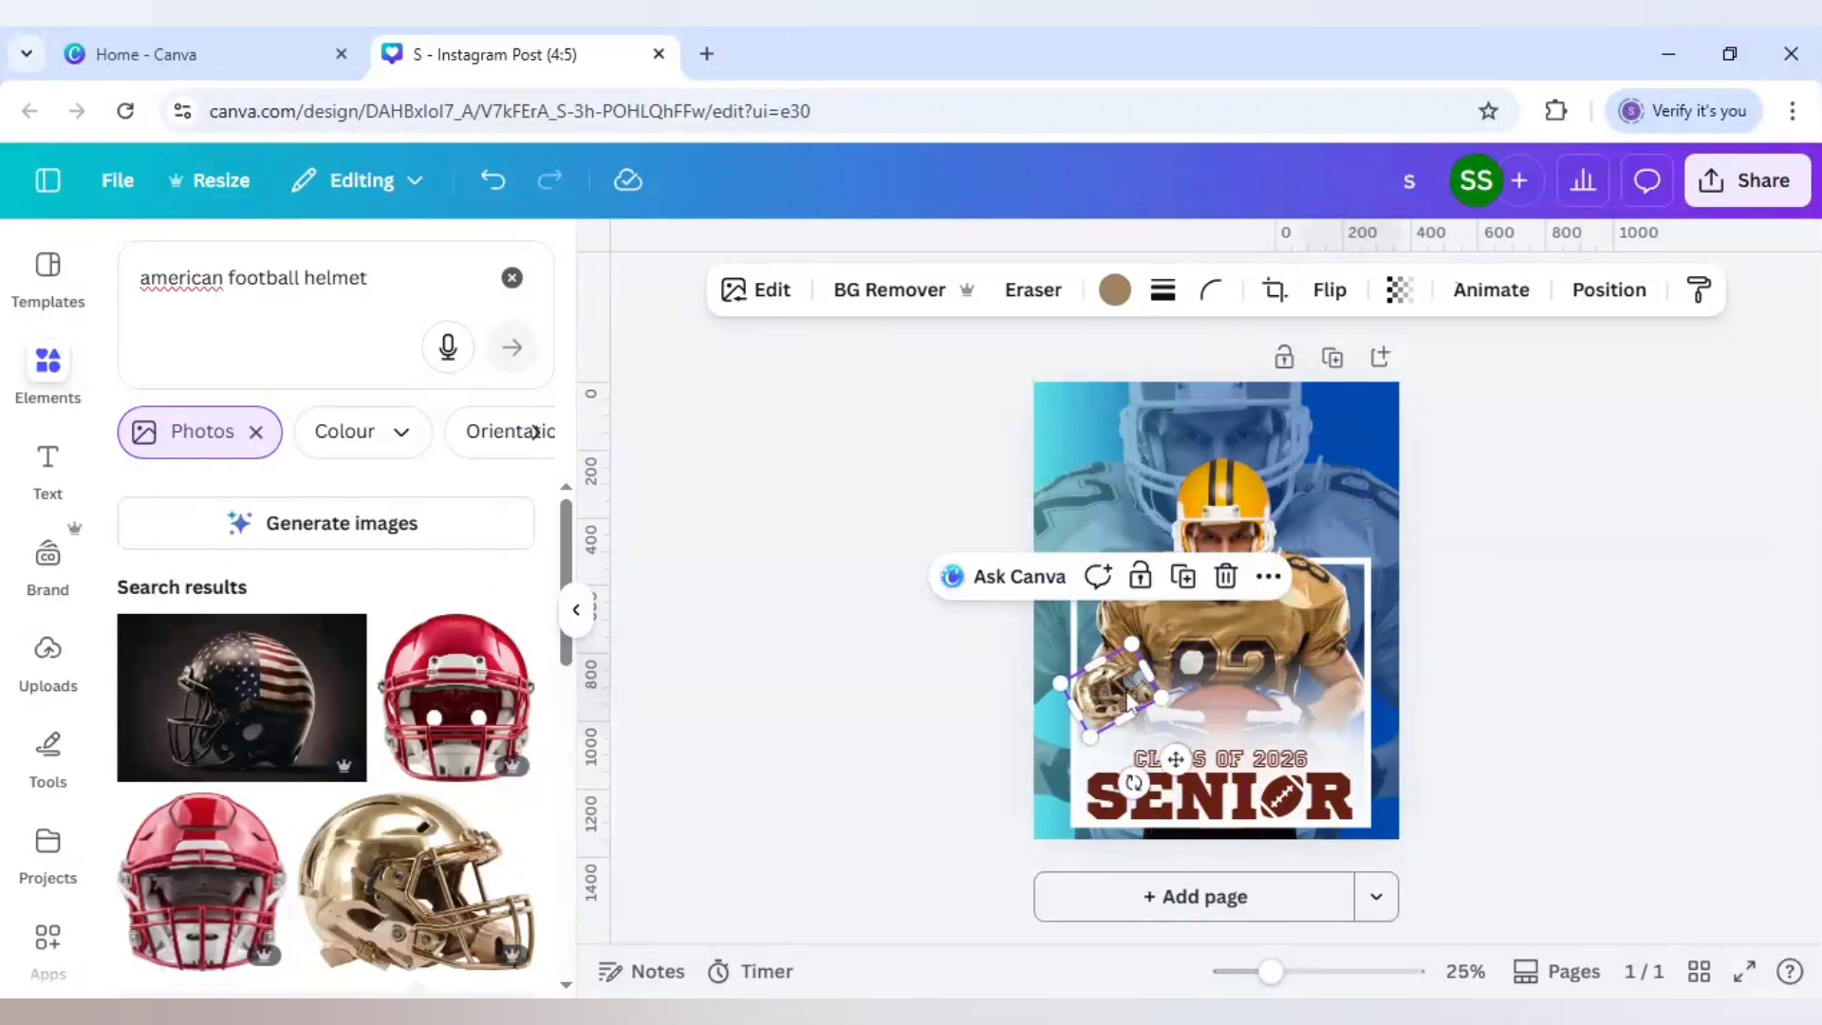
left_click_drag(1121, 685, 1080, 566)
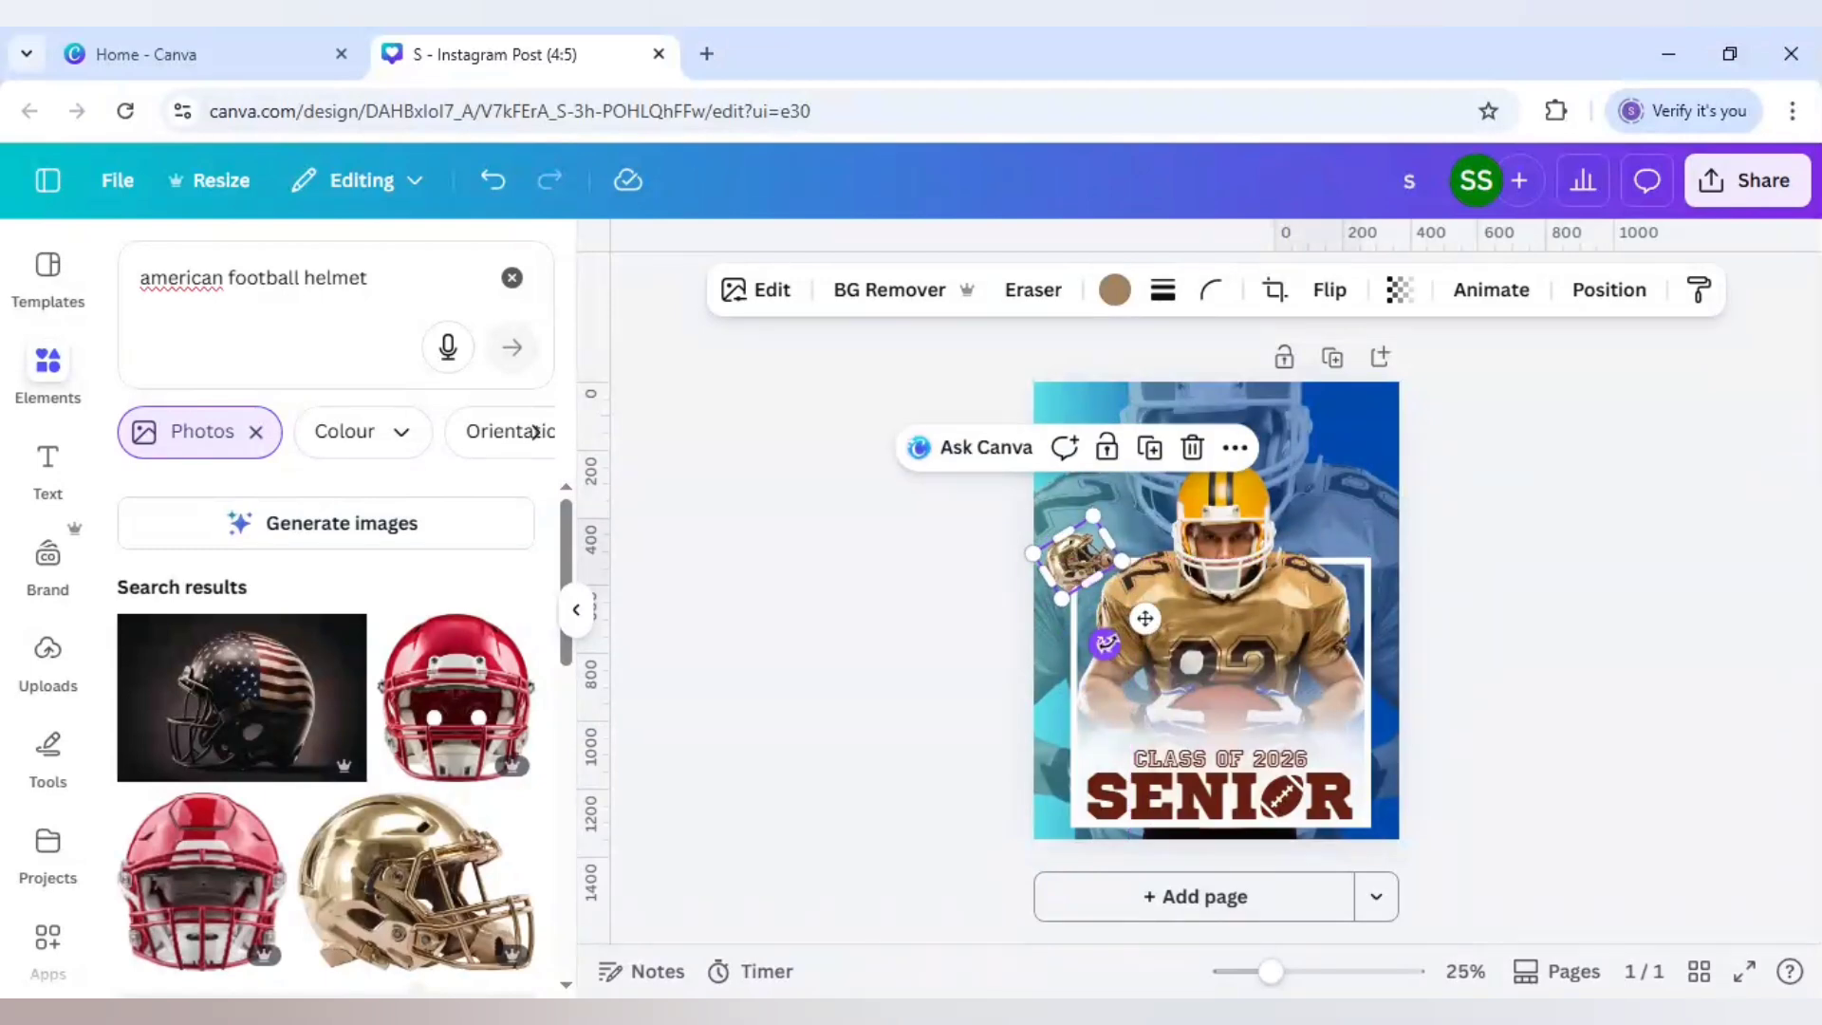
left_click_drag(1105, 645, 1105, 644)
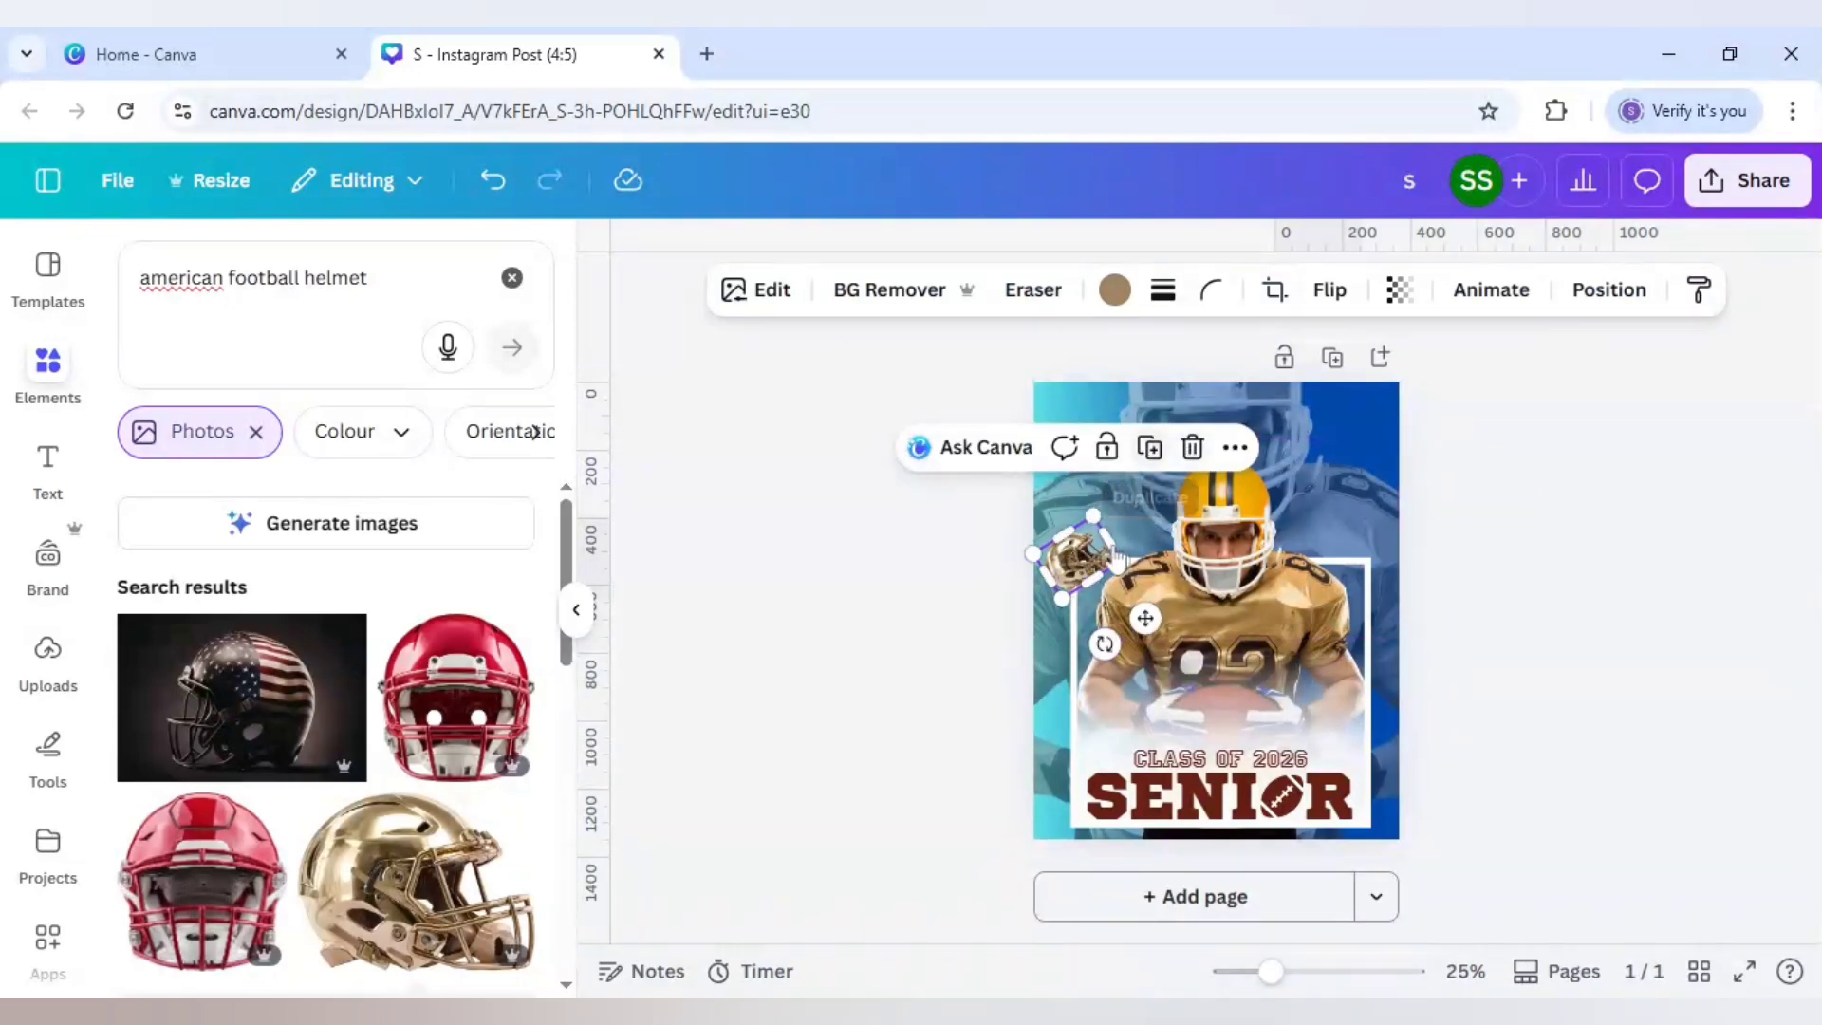
Step: Place a horizontally flipped helmet copy at the player's right, tilted to match
left_click_drag(1153, 626, 1369, 641)
left_click_drag(1288, 448, 1288, 448)
left_click(1332, 292)
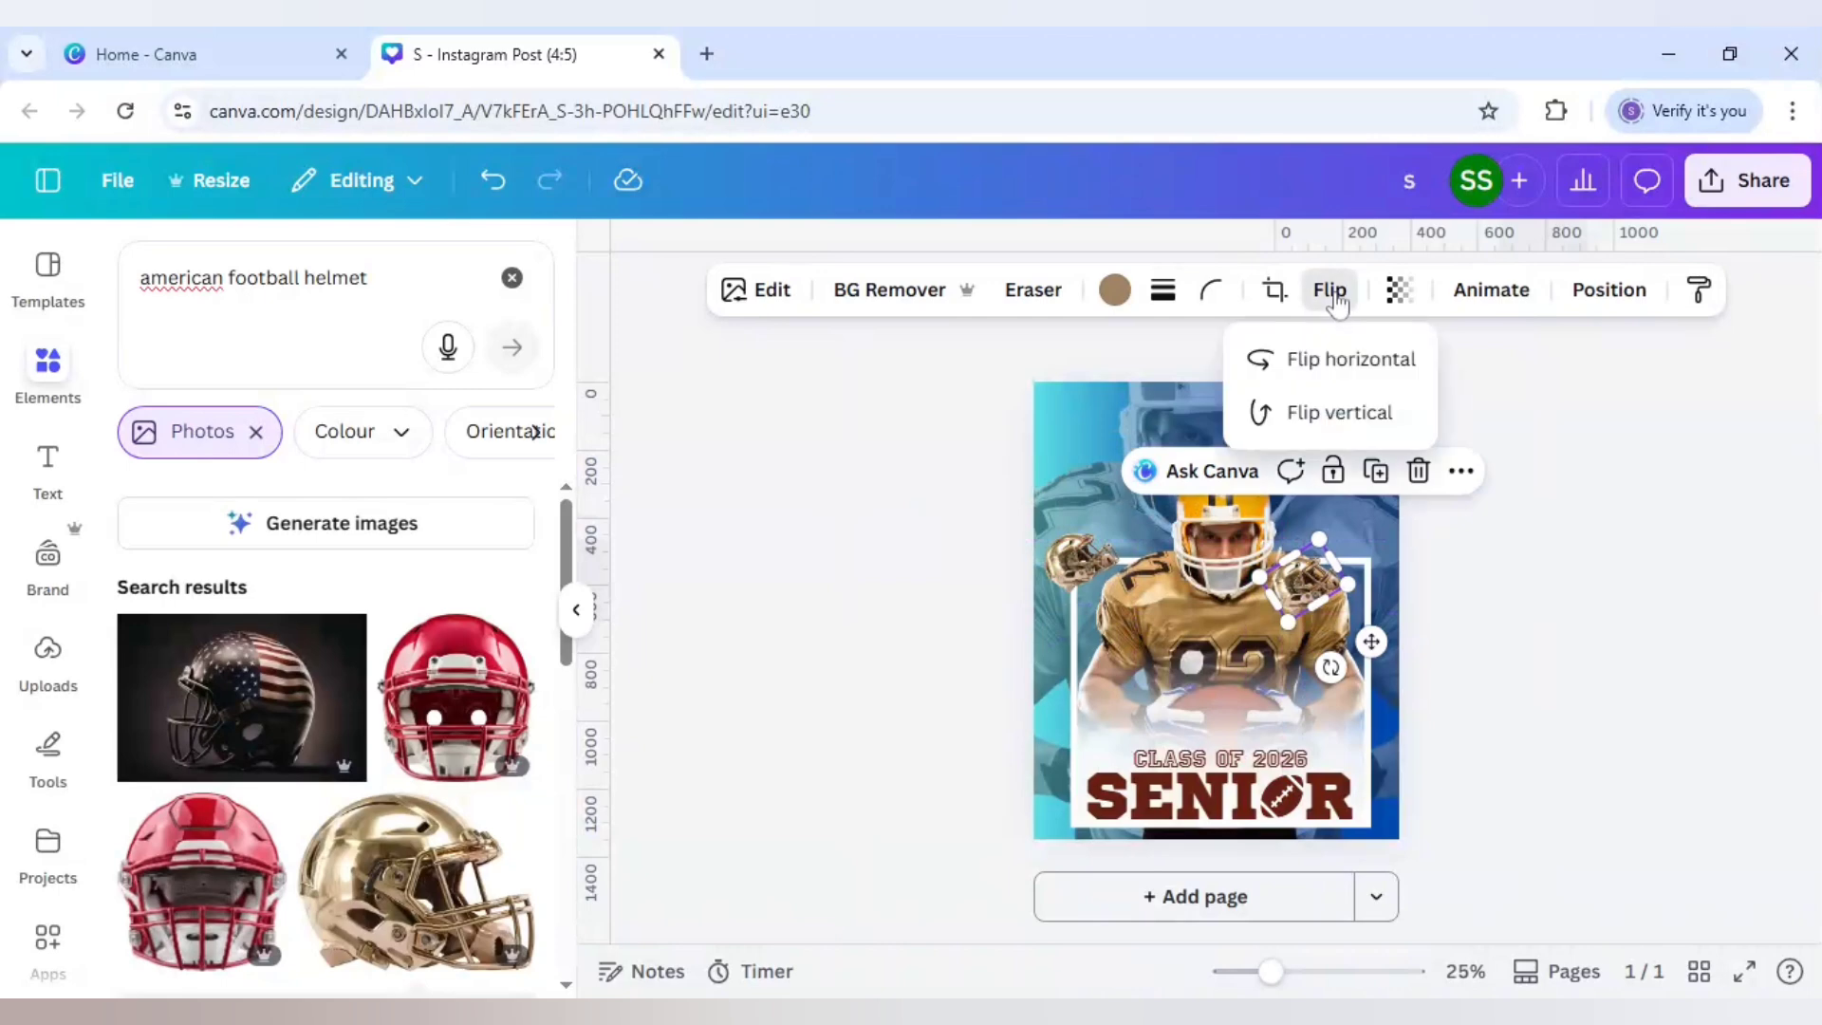
left_click(1337, 361)
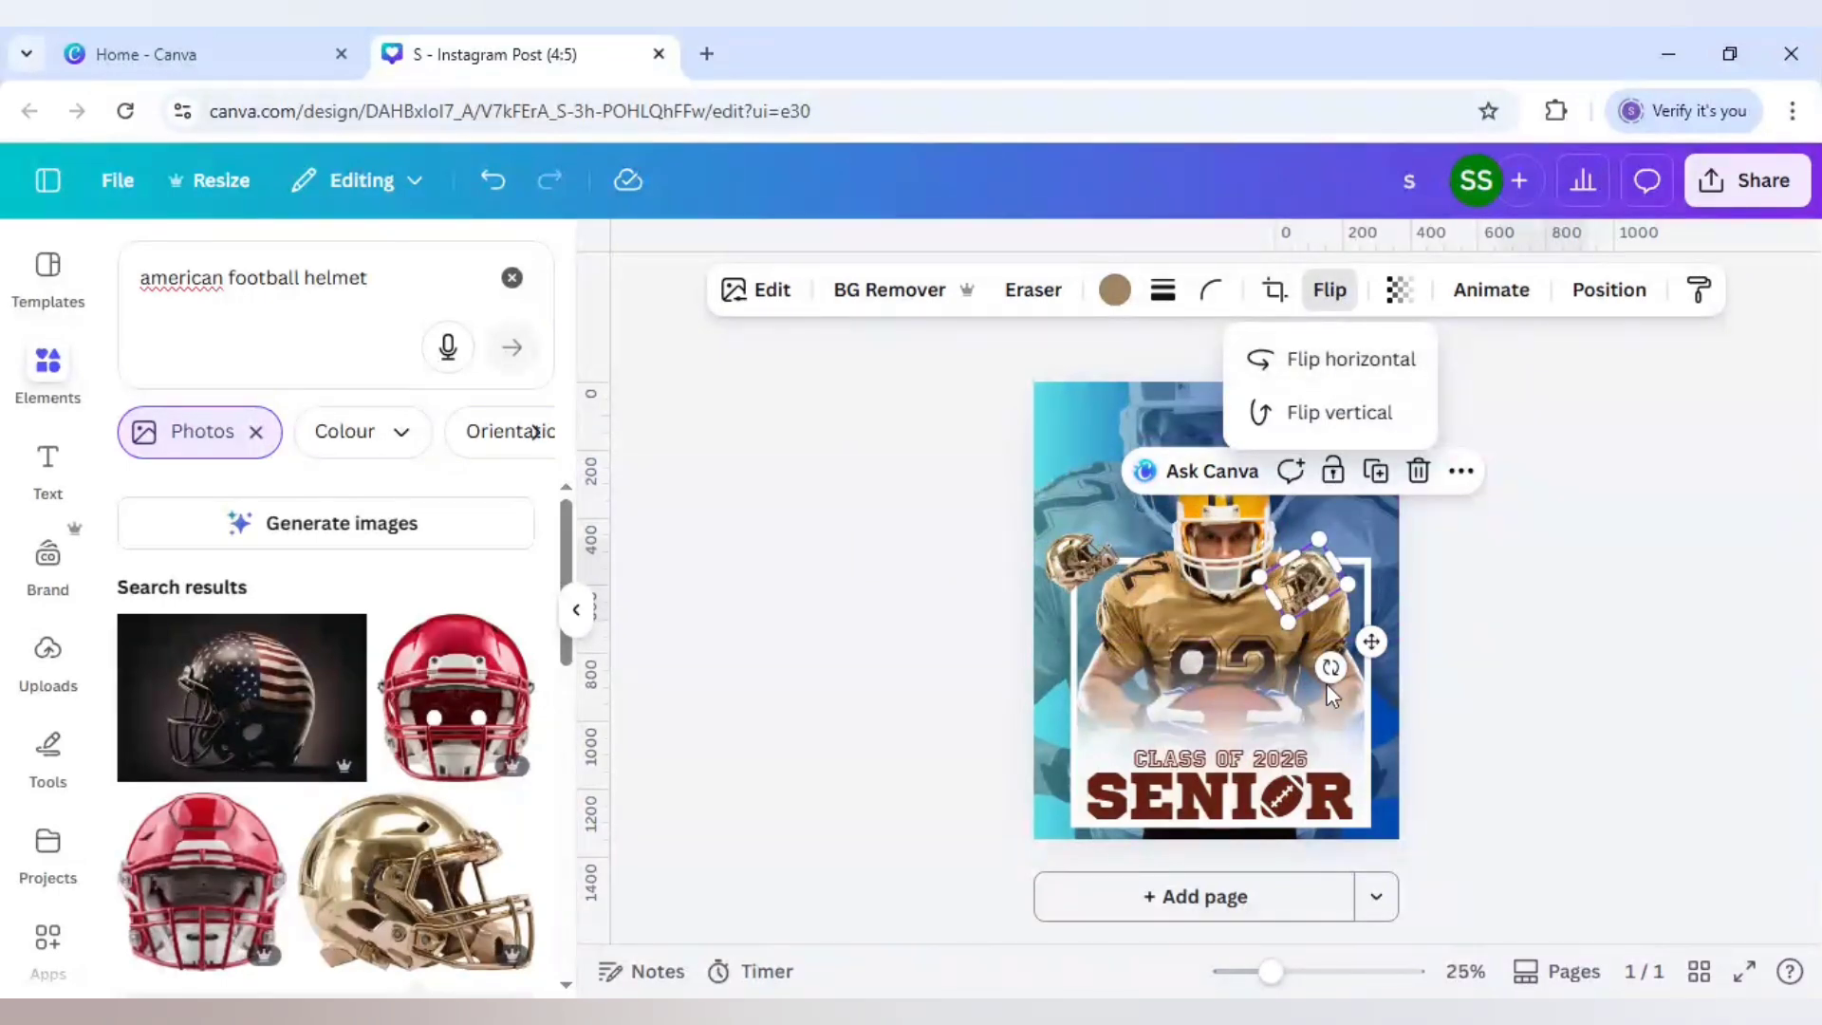
mouse_move(1331, 667)
left_mouse_down()
mouse_move(1357, 730)
mouse_move(1283, 720)
mouse_move(1208, 658)
mouse_move(1339, 663)
mouse_move(1353, 646)
mouse_move(1334, 647)
left_mouse_up()
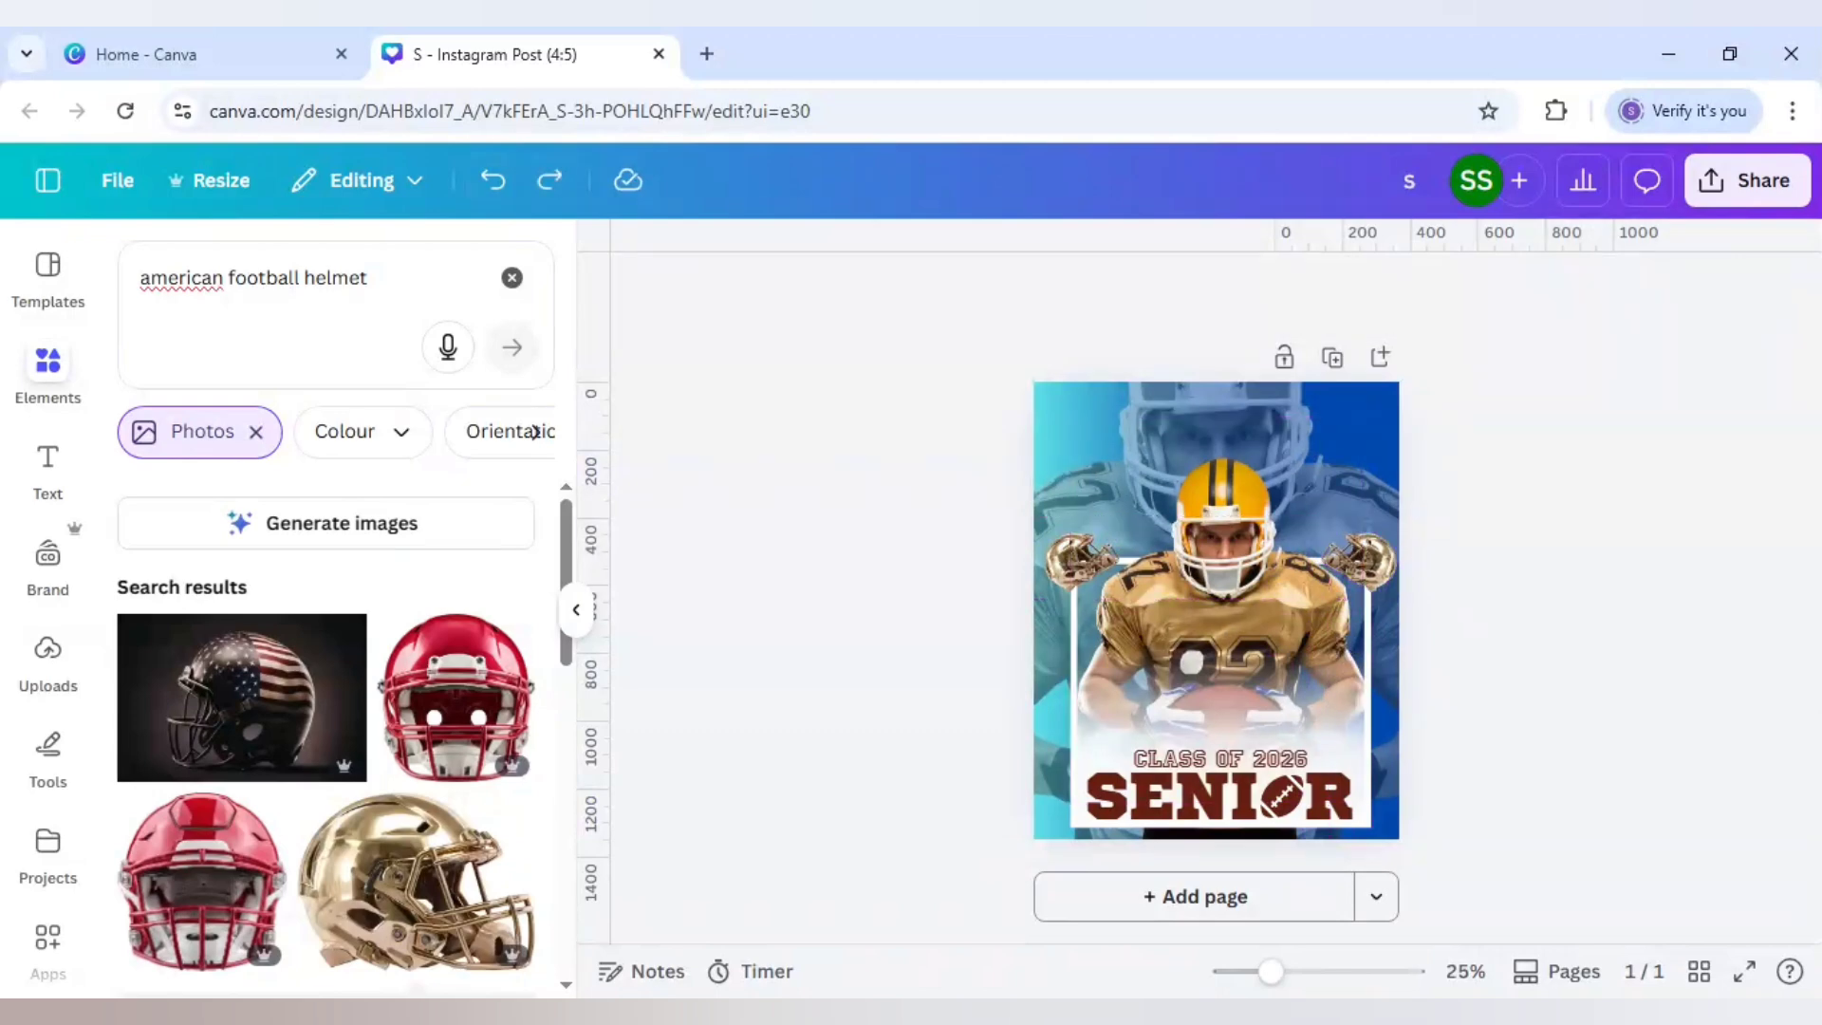